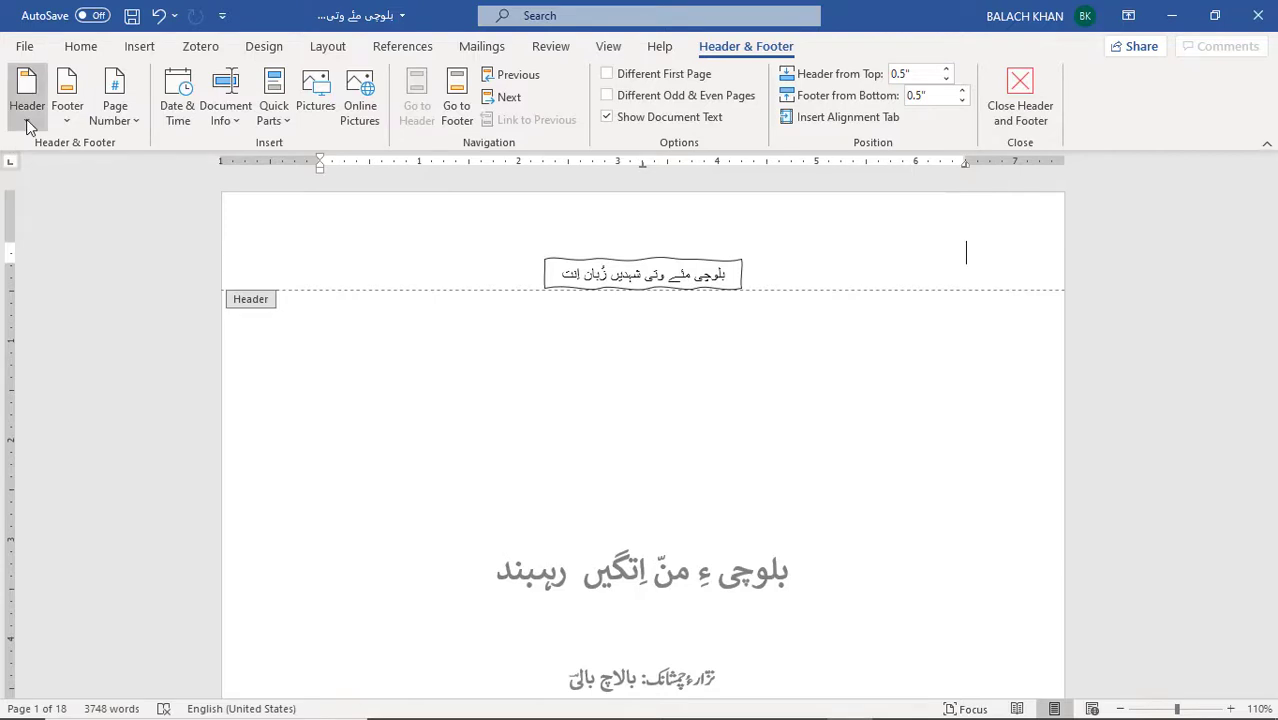
- Remove the existing header and footer from the document and return to the body text
click(26, 119)
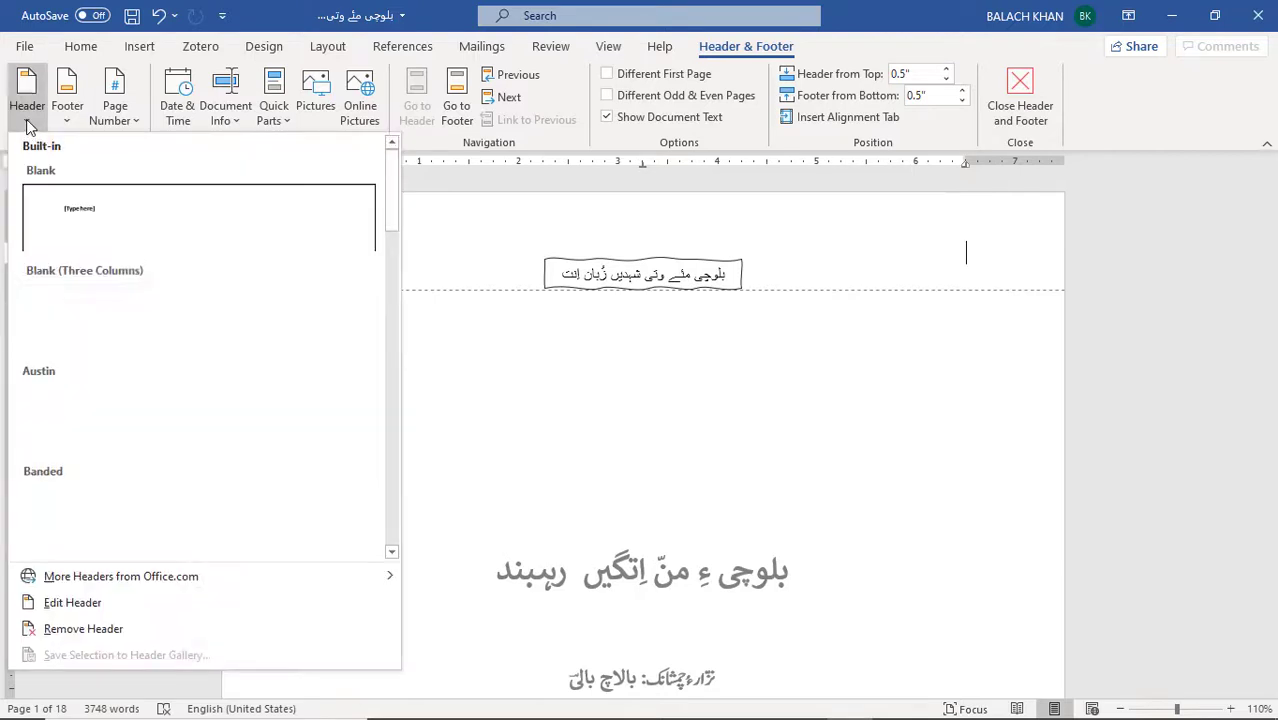
click(89, 626)
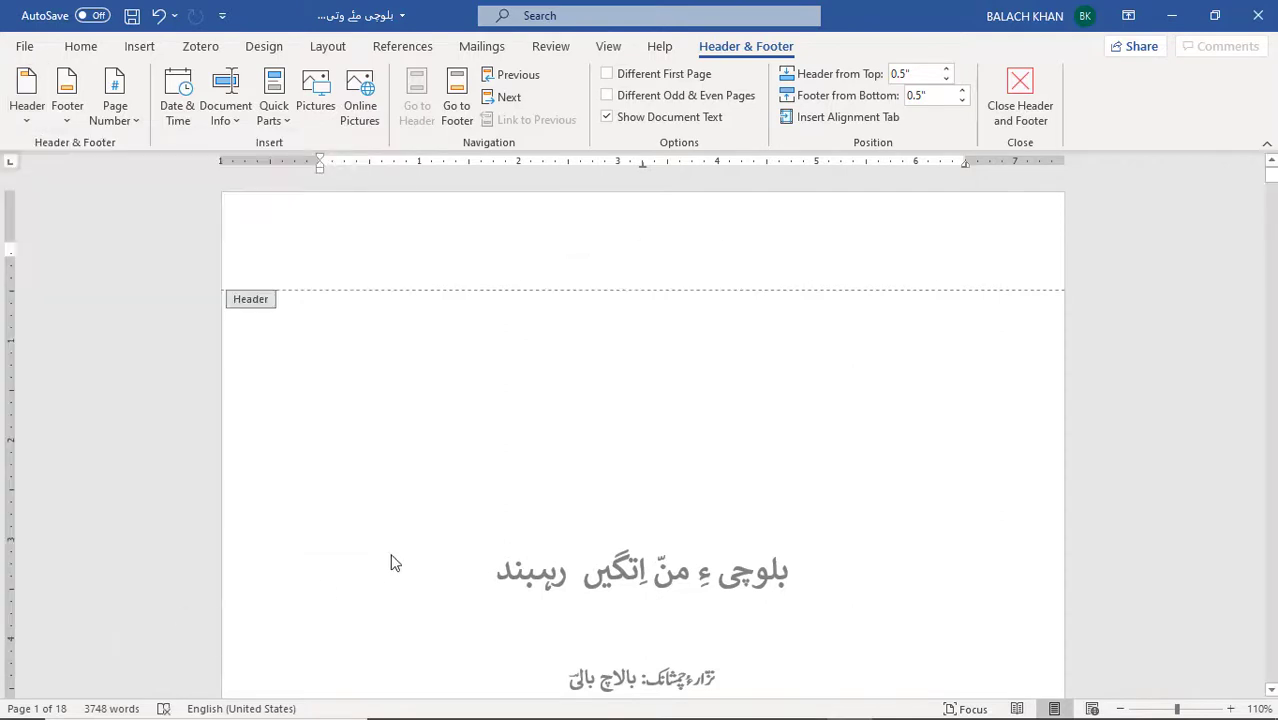
scroll(365, 500, down, 2)
scroll(358, 481, down, 7)
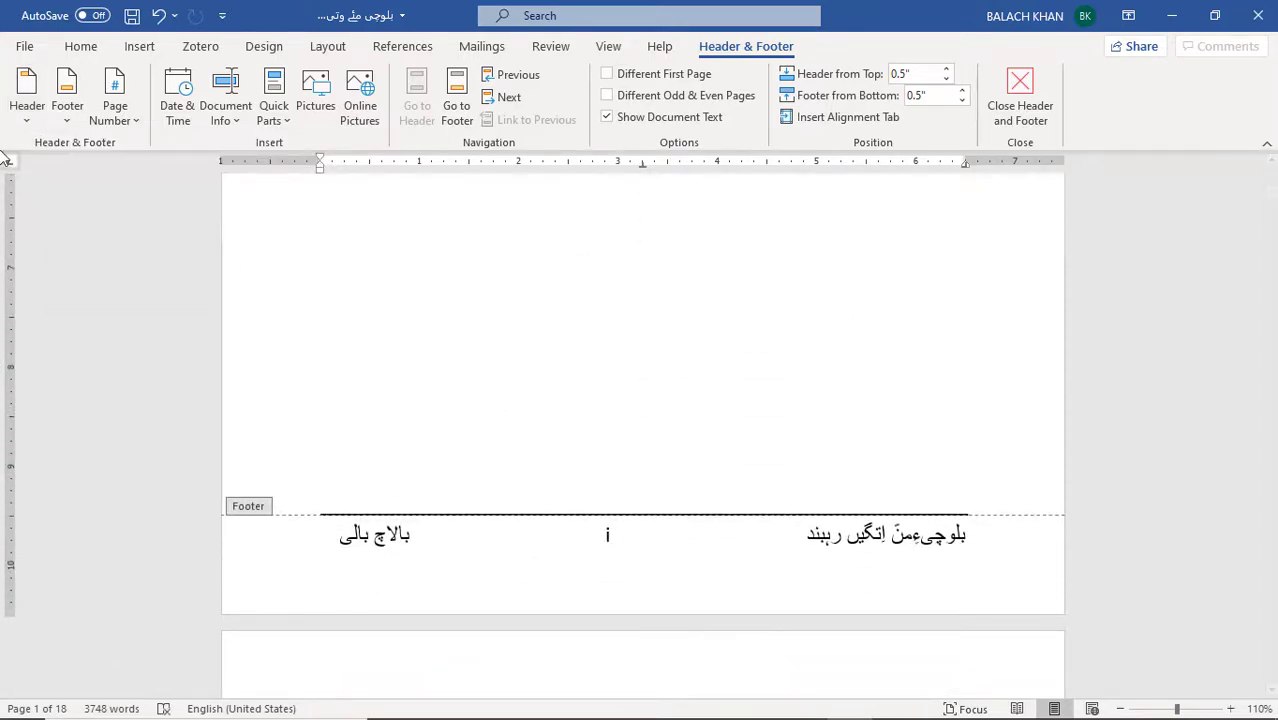
click(67, 110)
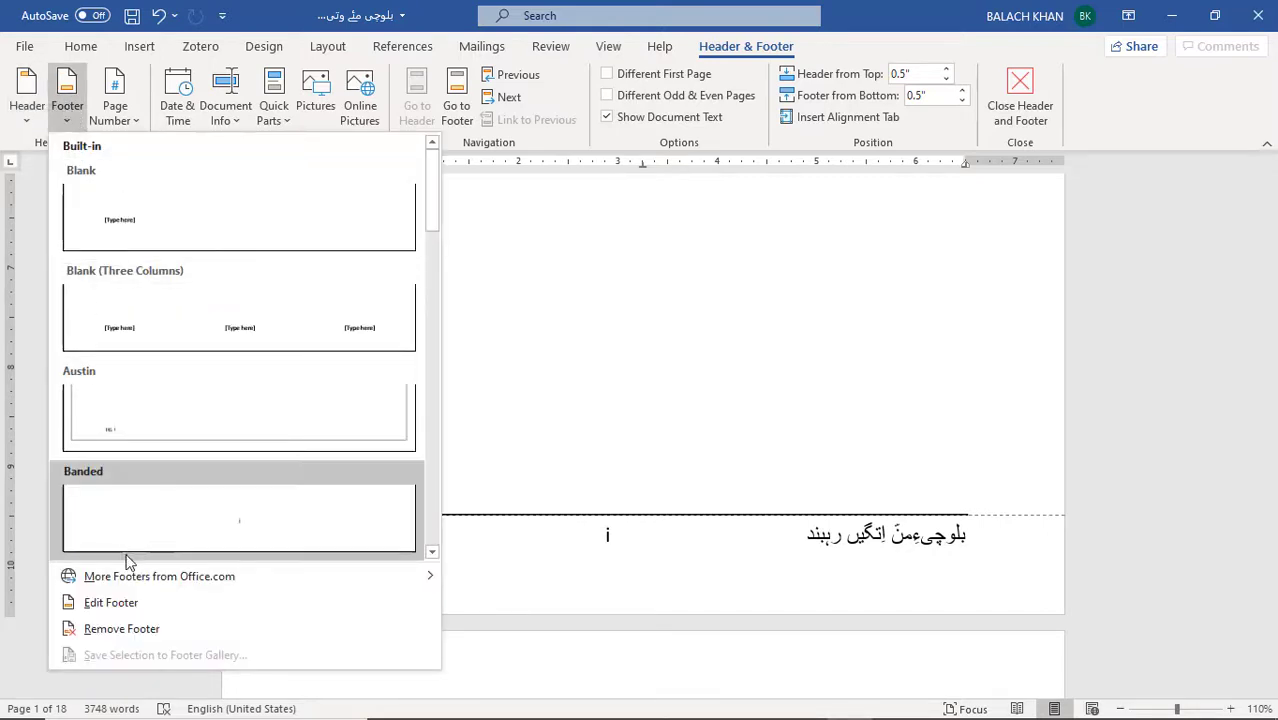
click(146, 628)
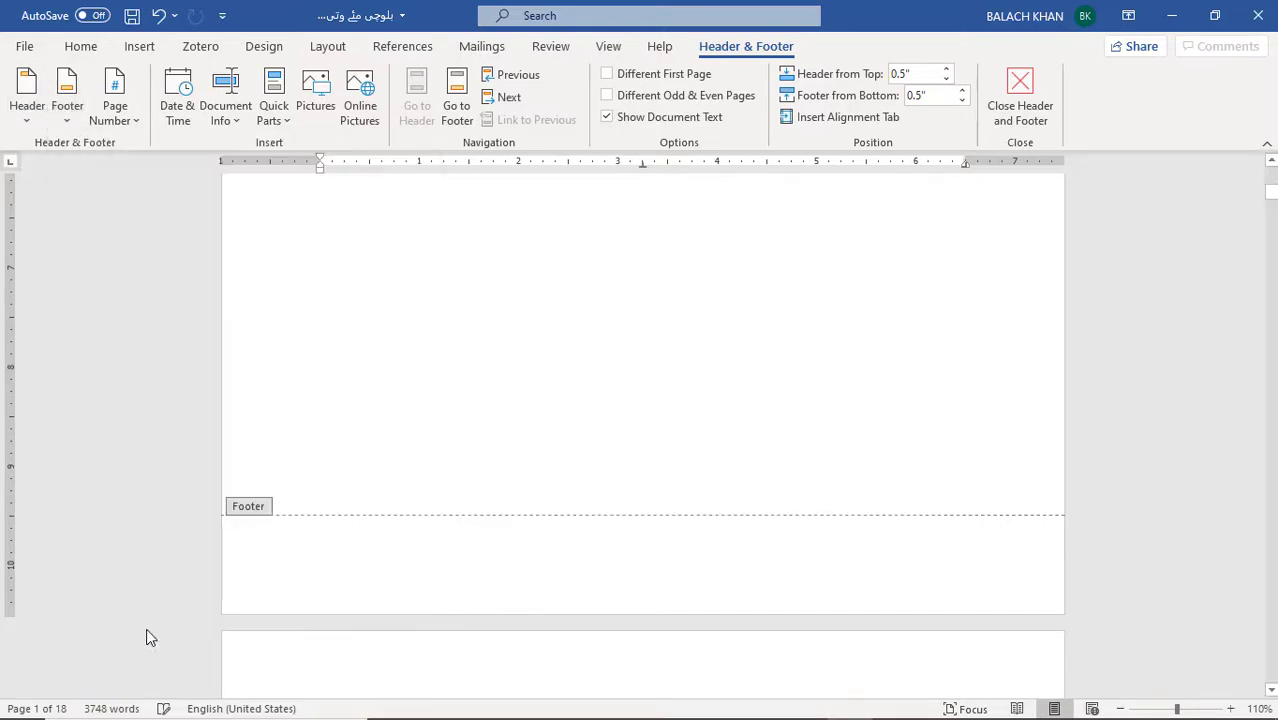
scroll(678, 377, up, 10)
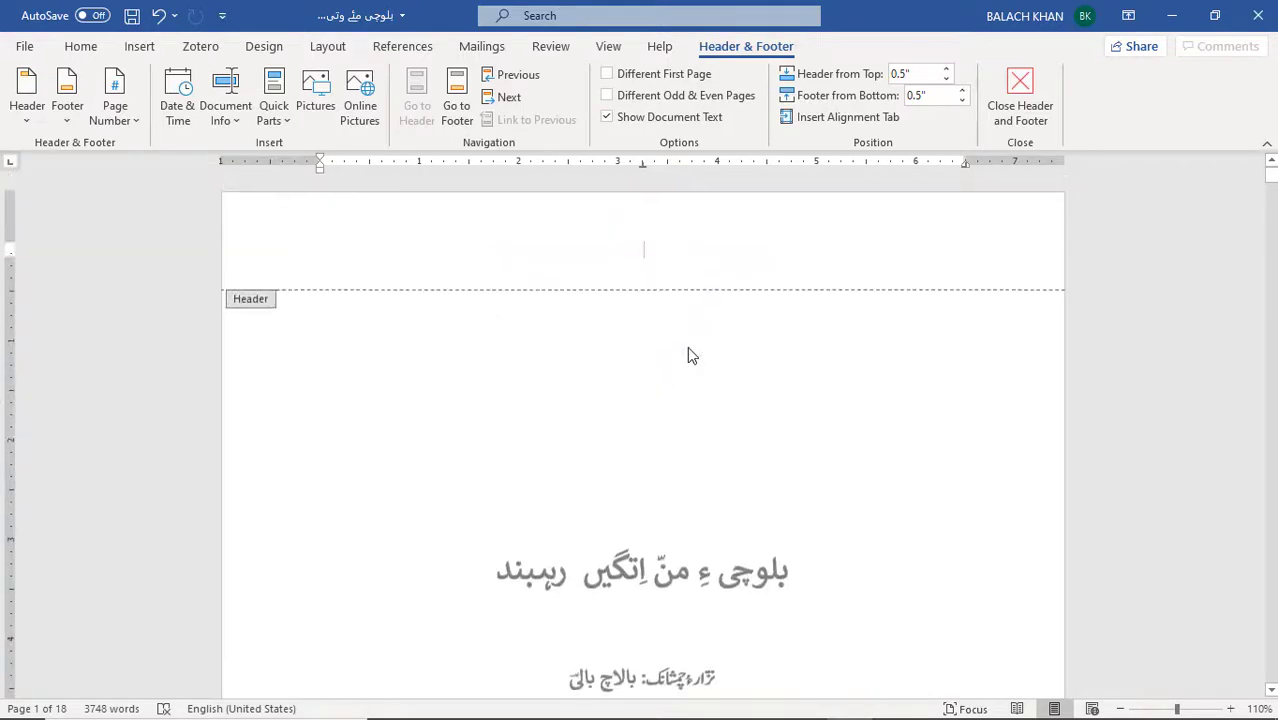
double_click(713, 372)
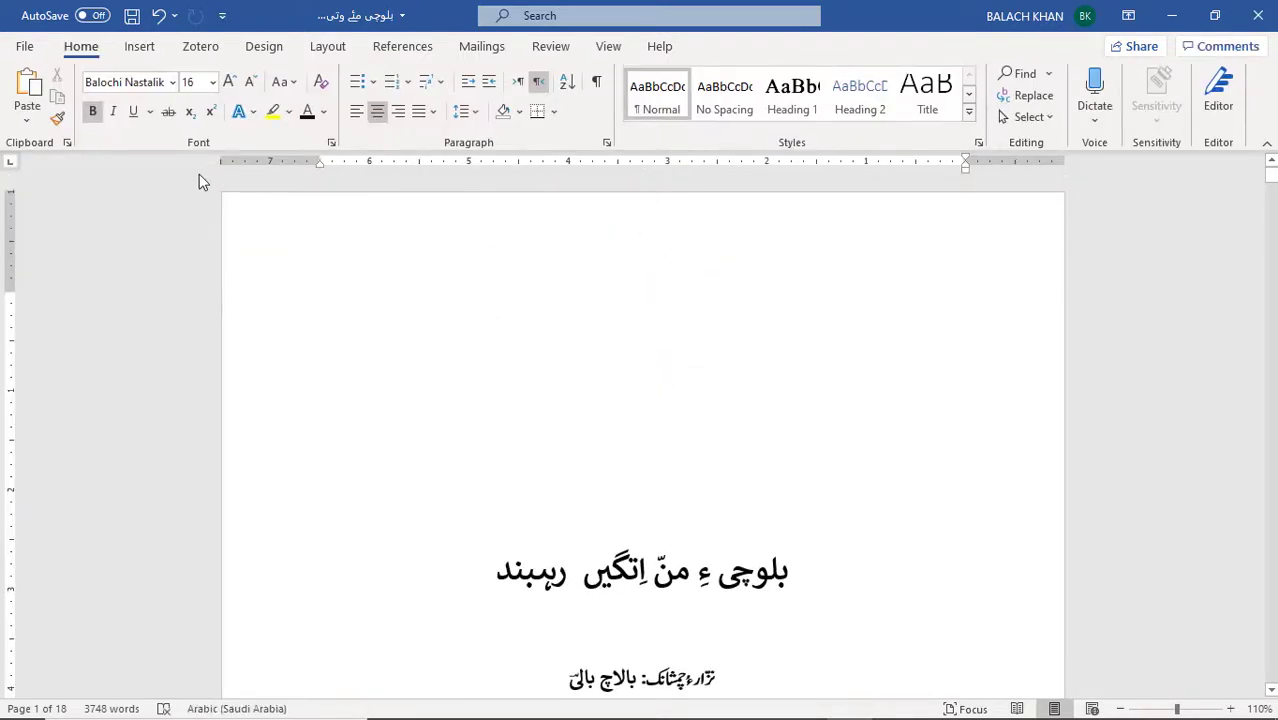
- Insert the built-in Blank (Three Columns) header
click(168, 46)
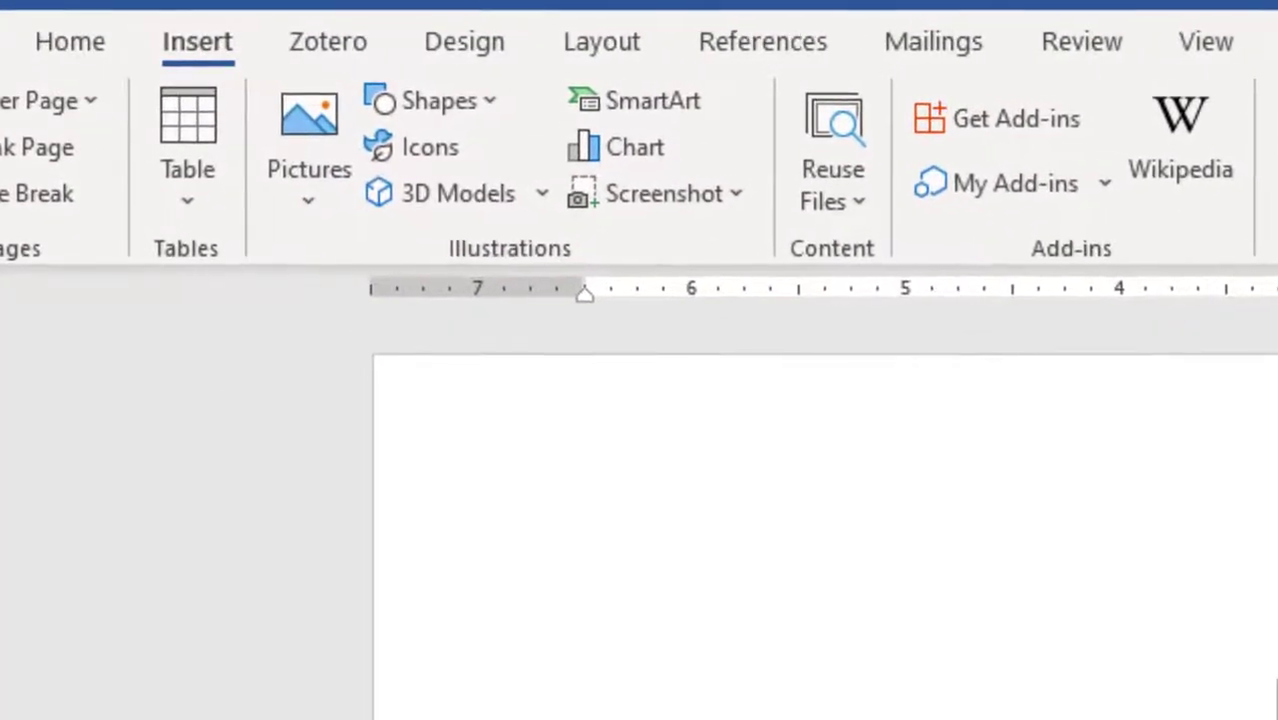
double_click(1264, 445)
double_click(1090, 715)
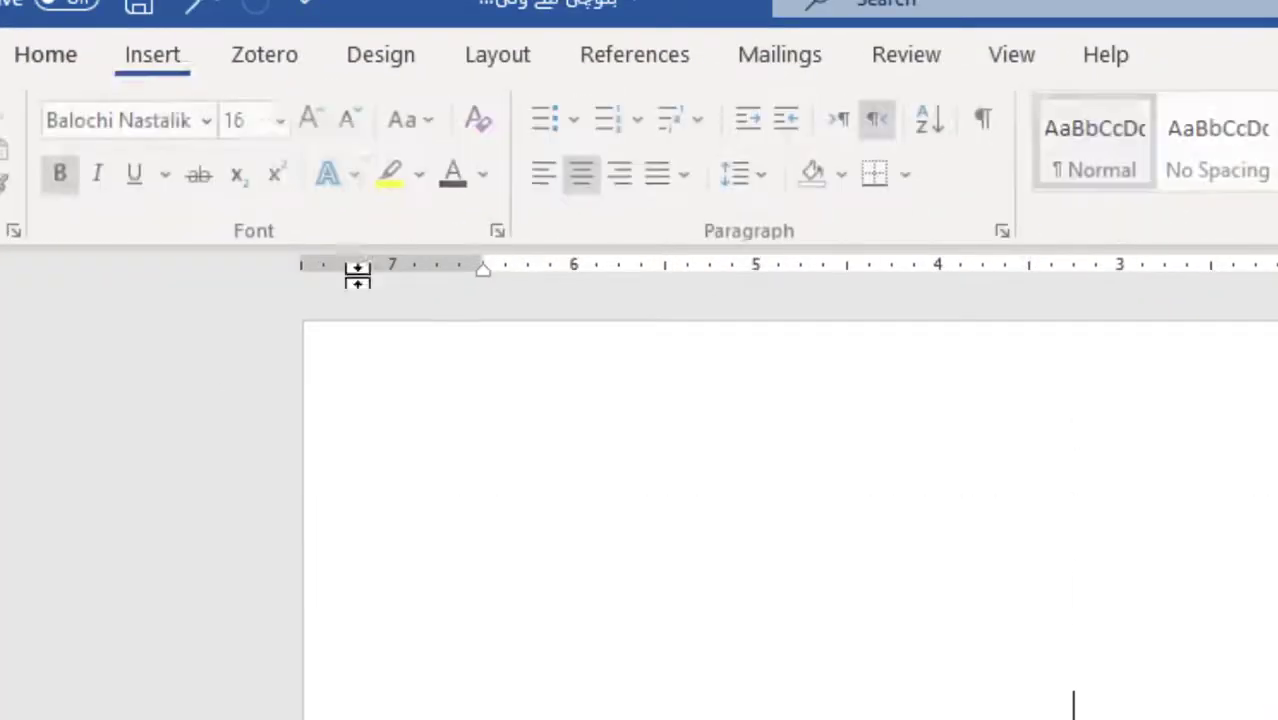
click(163, 68)
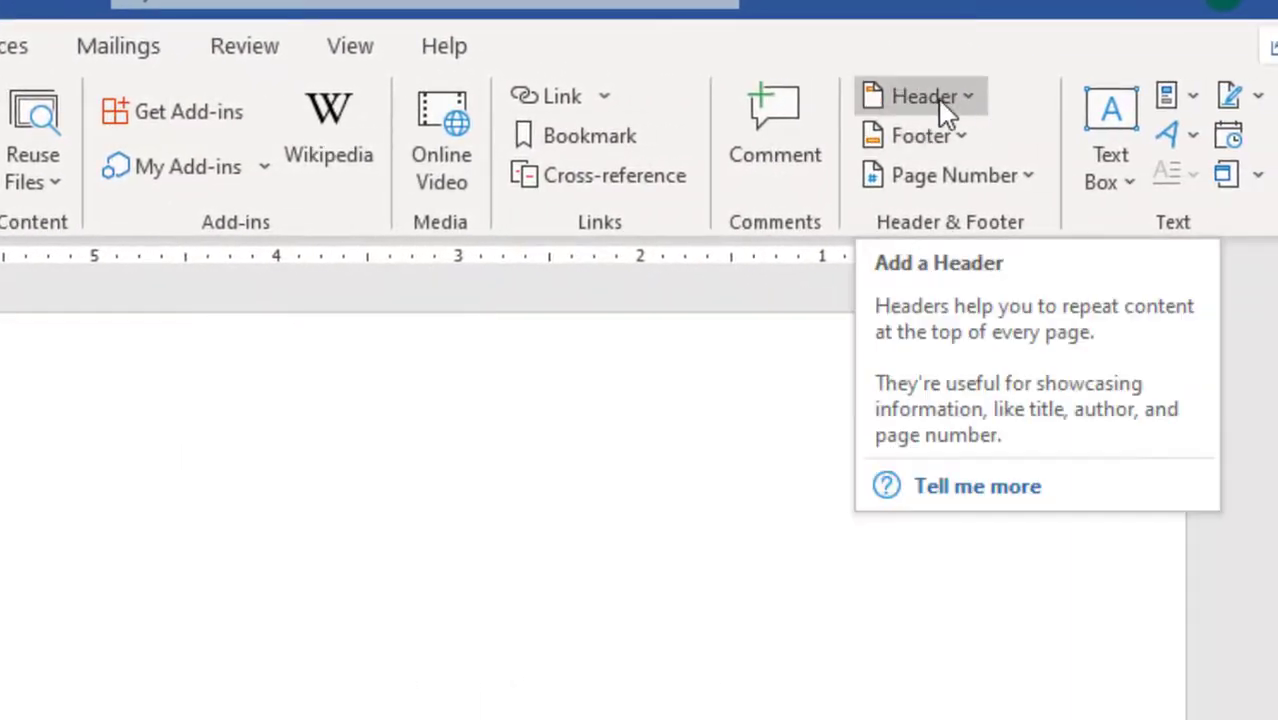
click(946, 100)
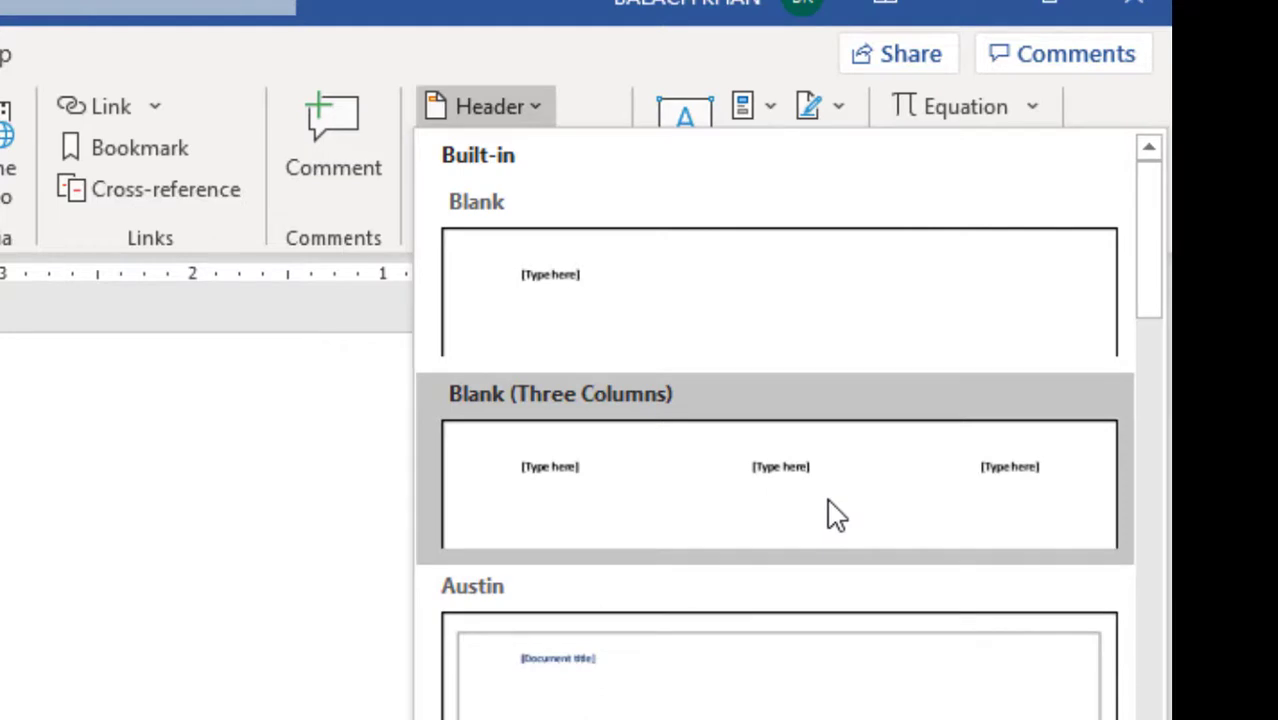
click(830, 514)
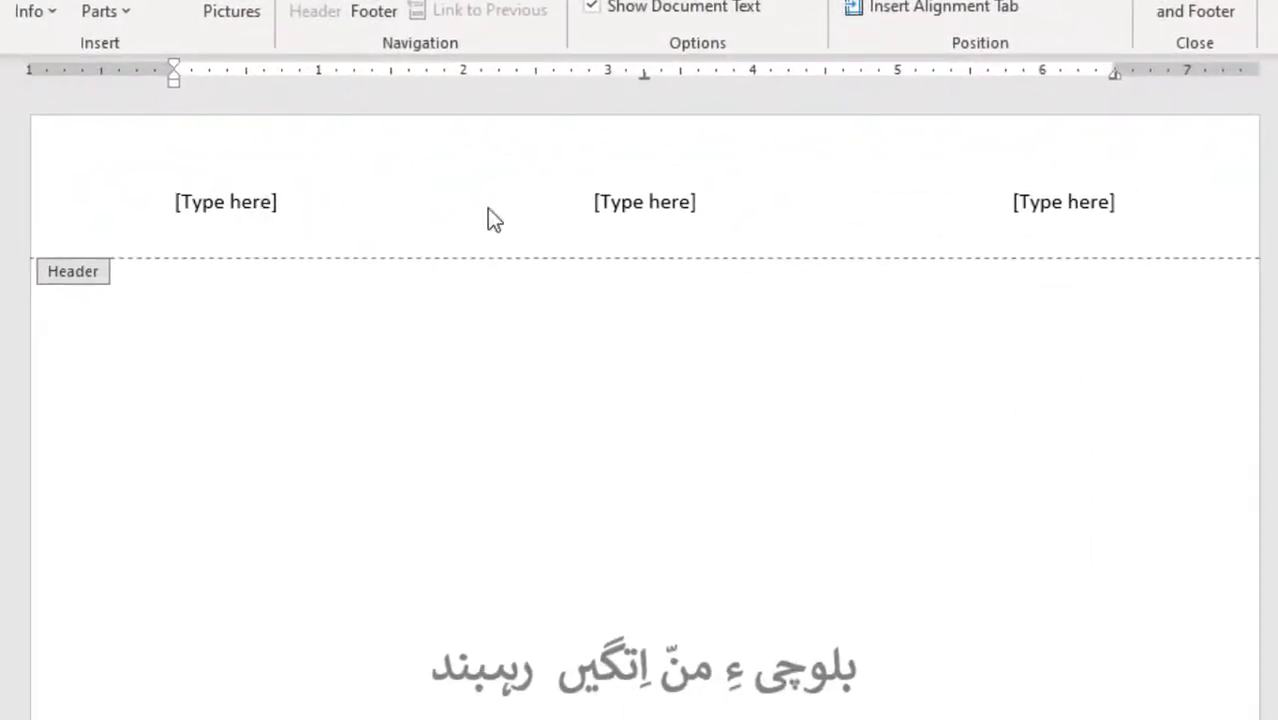
click(622, 206)
click(1083, 204)
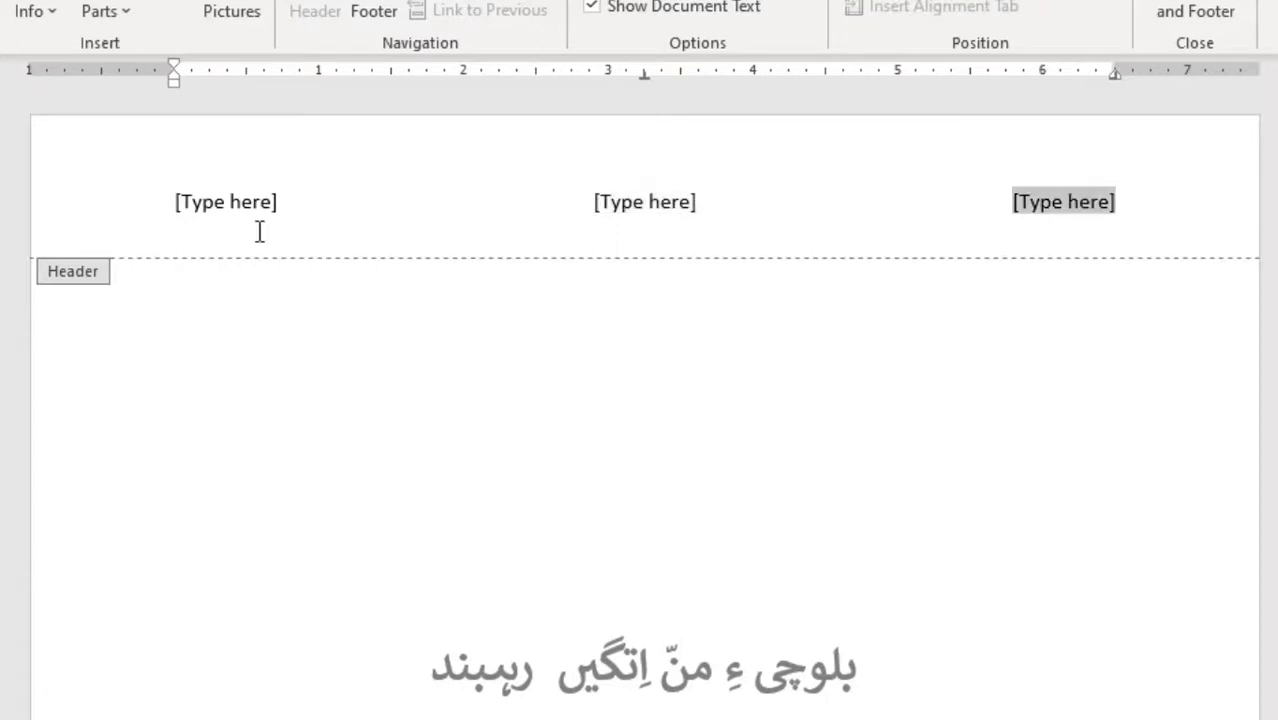
click(226, 208)
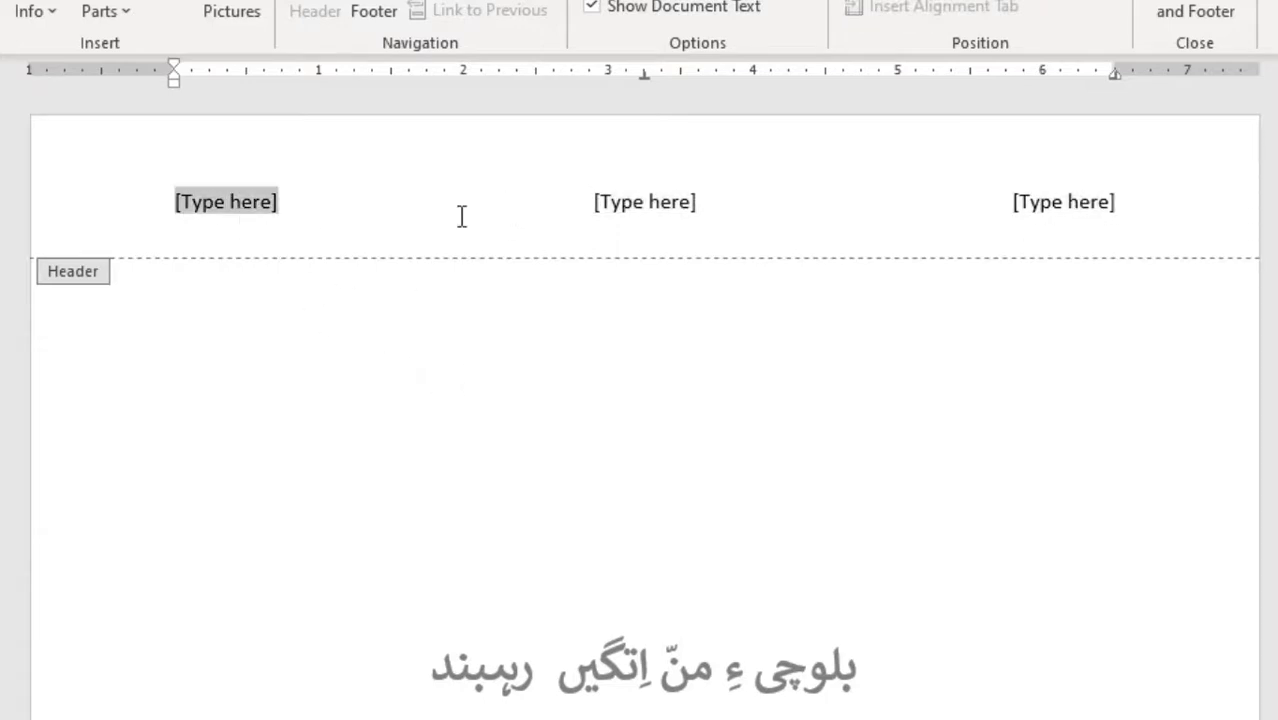
click(586, 232)
click(606, 228)
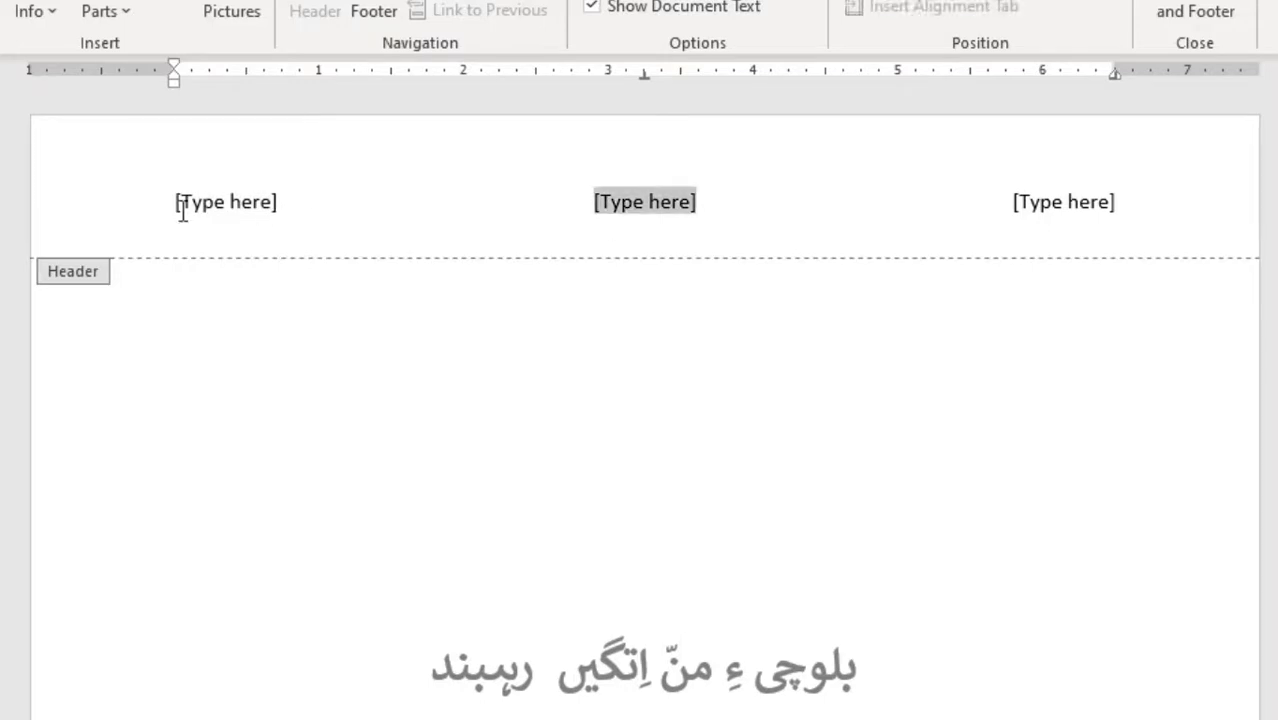
- Set the text direction of the whole three-column header line to right-to-left
drag(174, 201, 1075, 200)
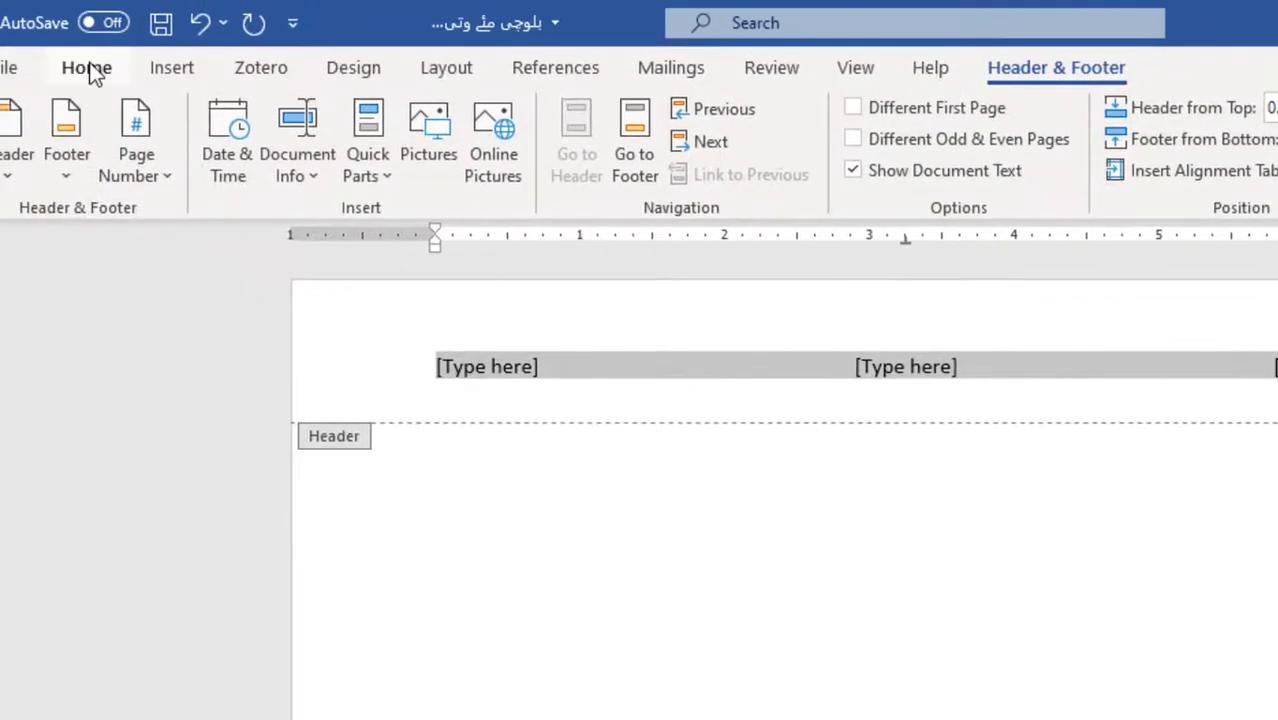
click(40, 38)
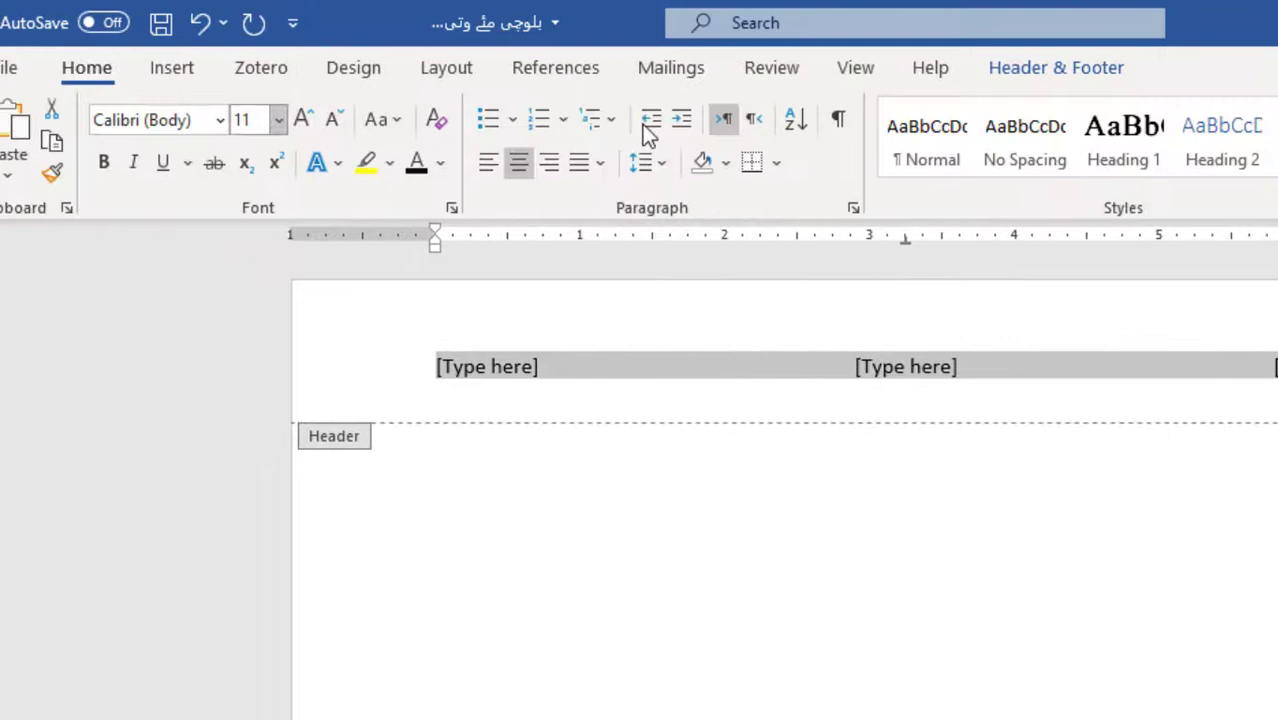
click(758, 127)
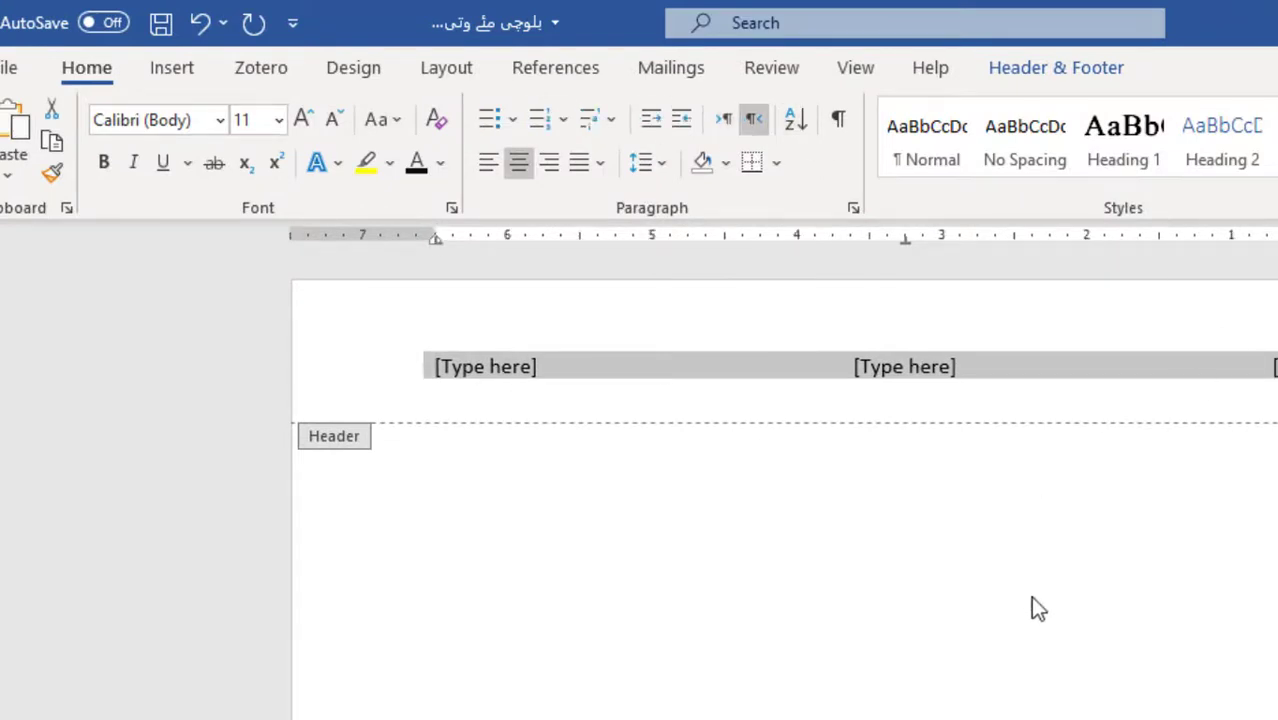
- Replace the header's right placeholder with the text "تاکبند اوتاک مکران", using the Arabic-script keyboard layout
click(1075, 380)
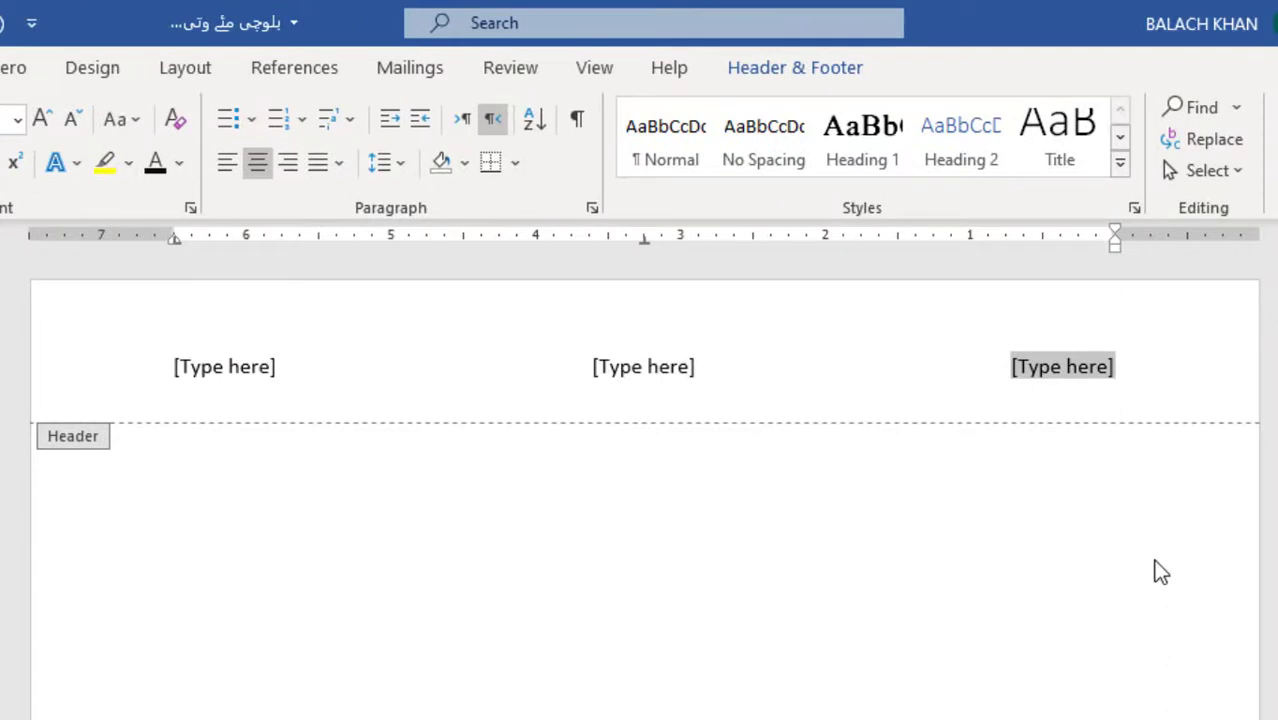
text(TA)
key(BackSpace)
key(BackSpace)
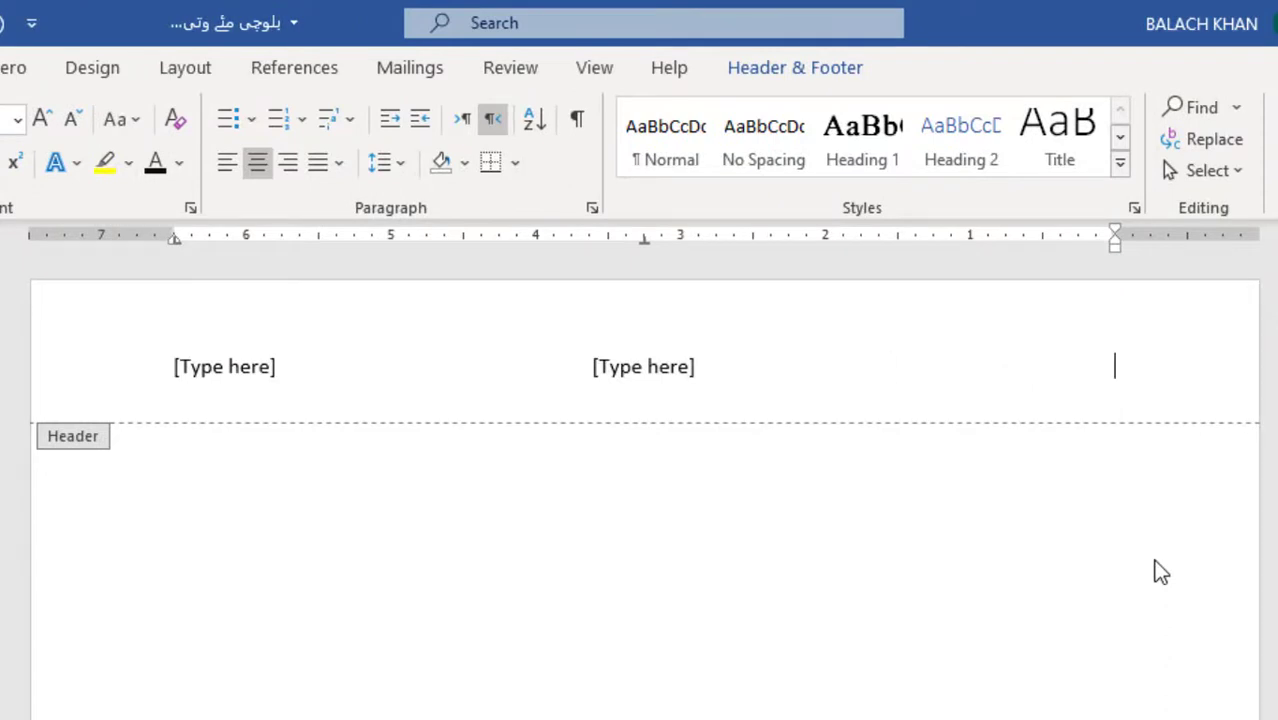
key(super+space)
text(کتاب)
text( اوت)
text(اک)
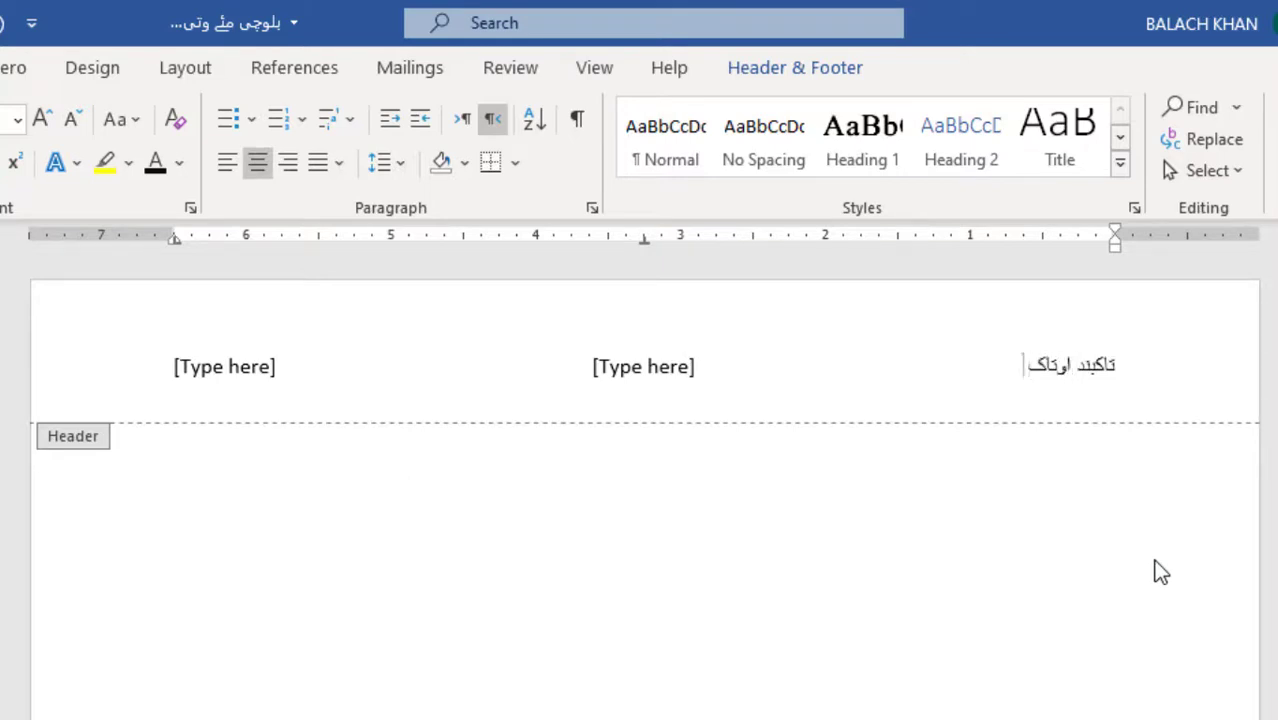
text( مکران)
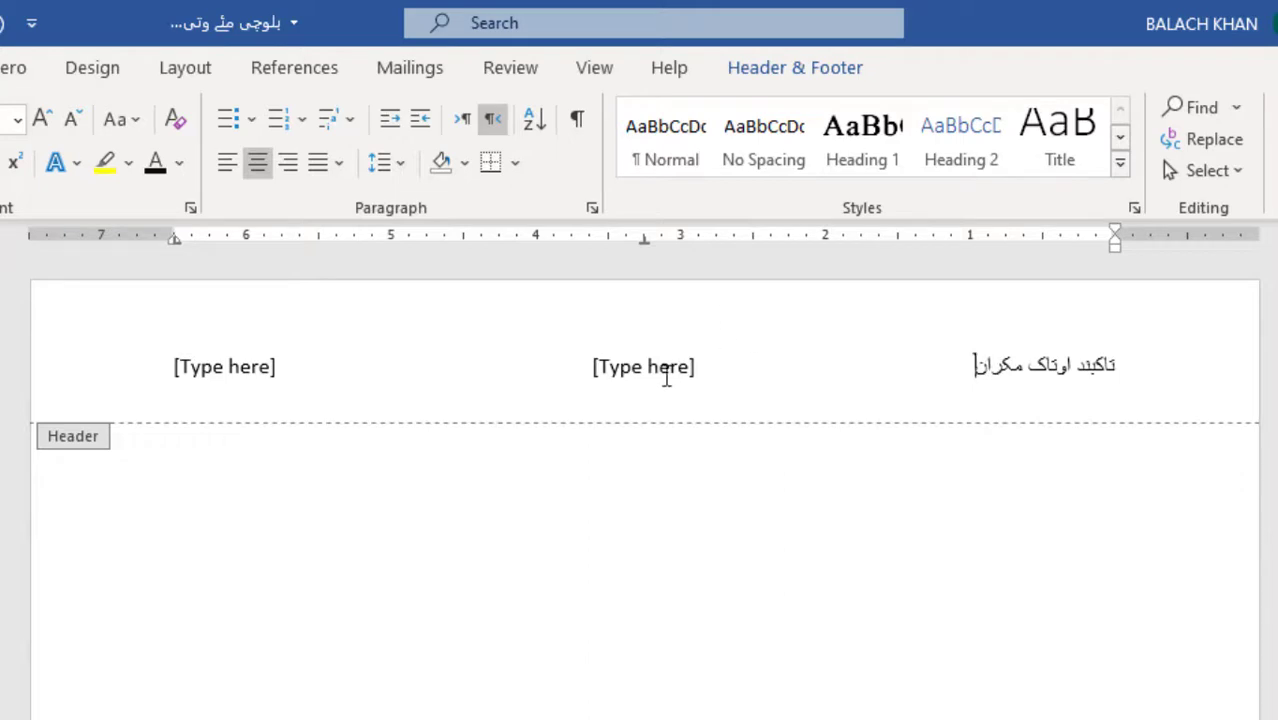
- Replace the header's middle placeholder with a Plain Number page number at the current position
click(604, 367)
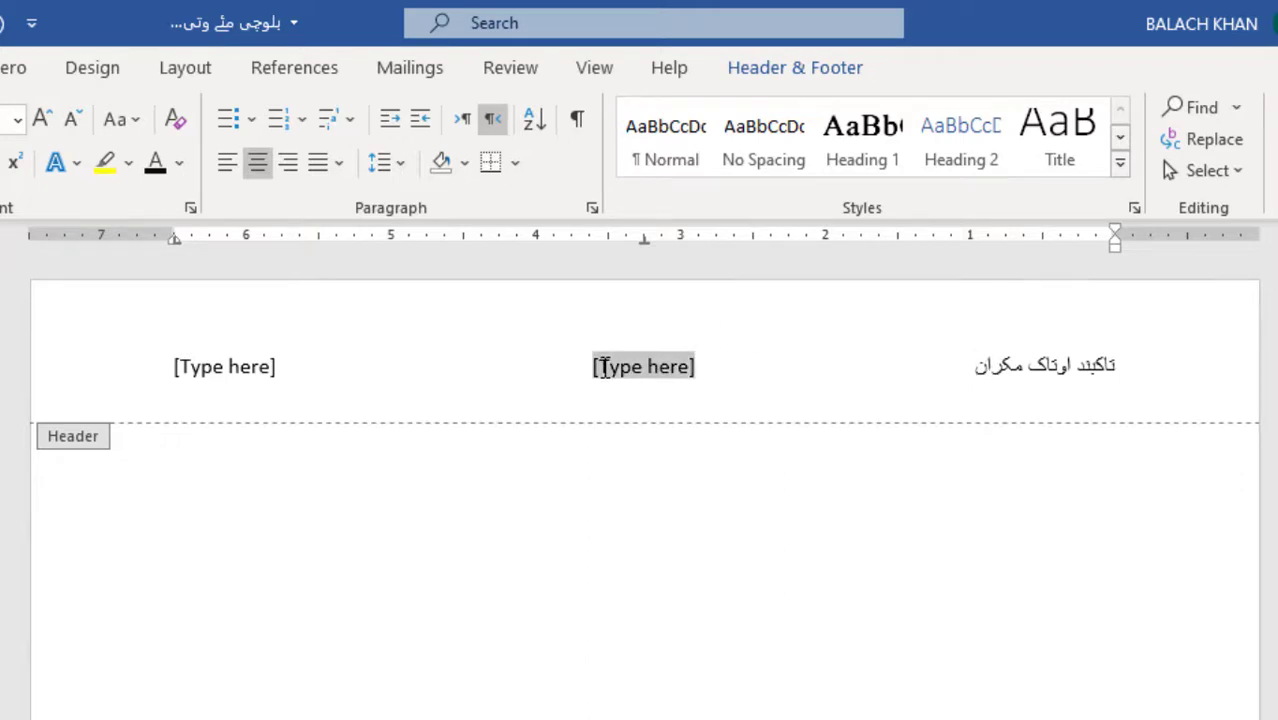
click(134, 108)
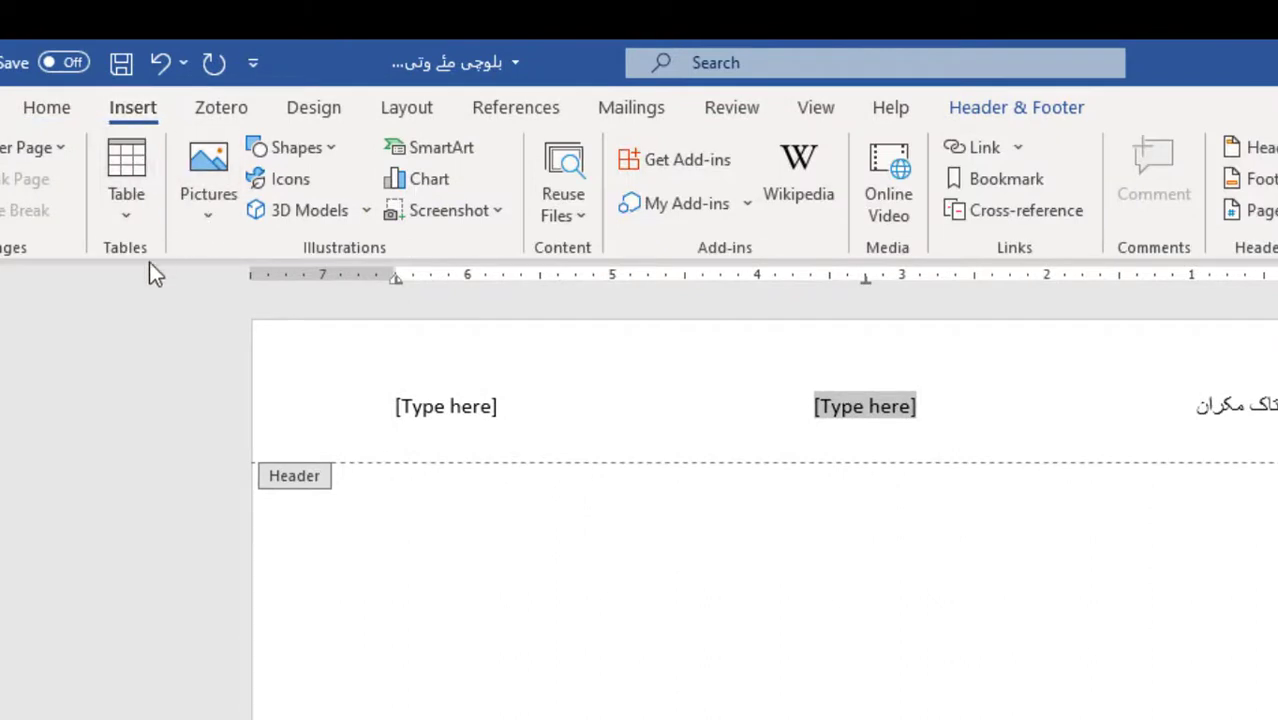
click(1030, 110)
click(107, 215)
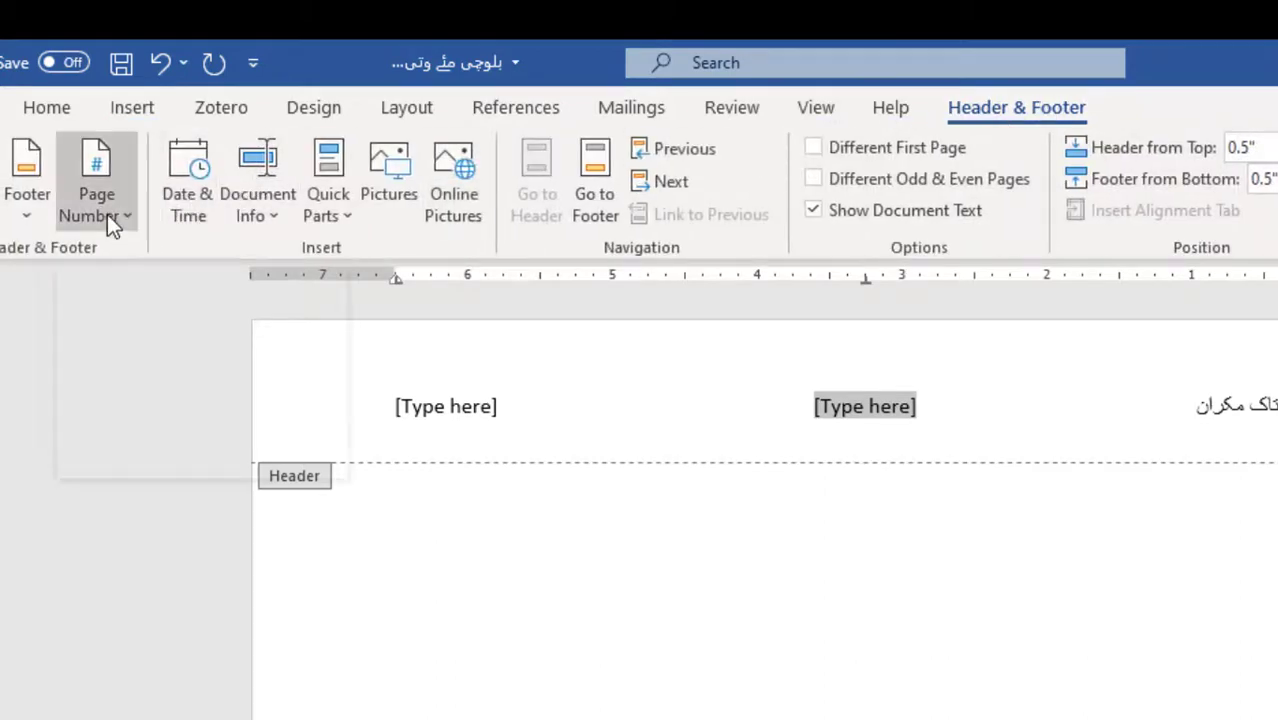
mouse_move(215, 355)
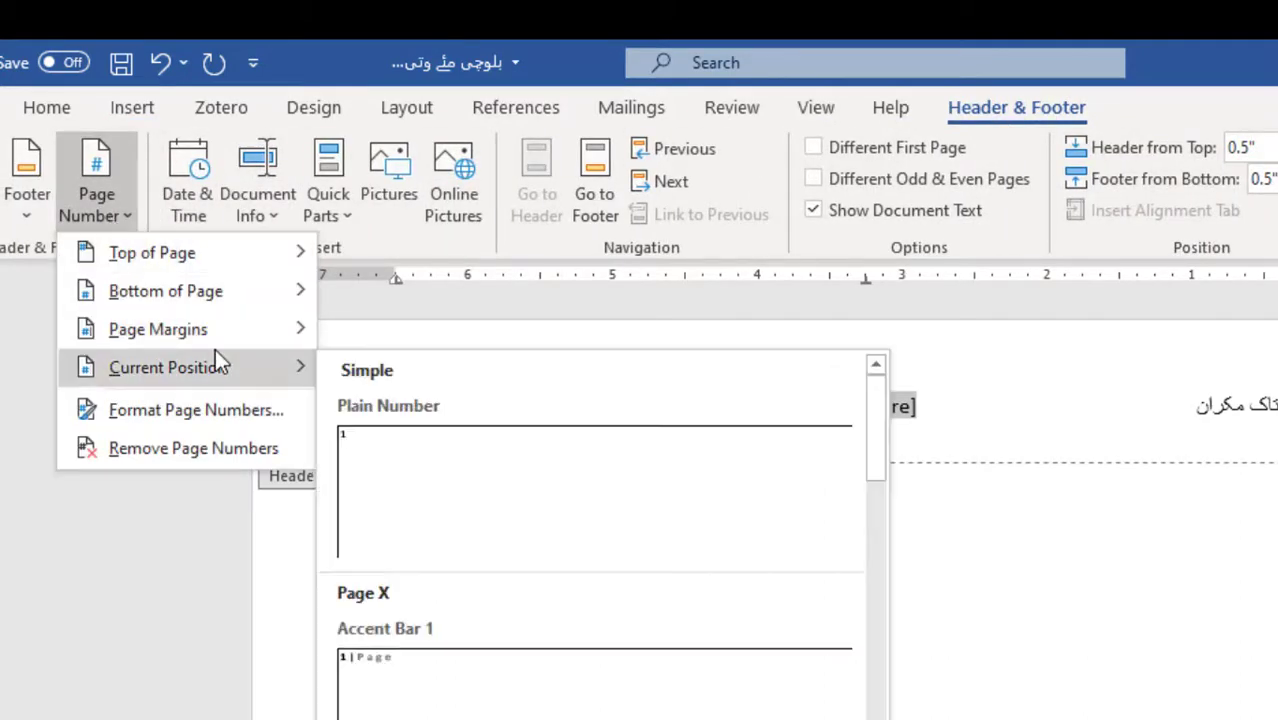
click(556, 491)
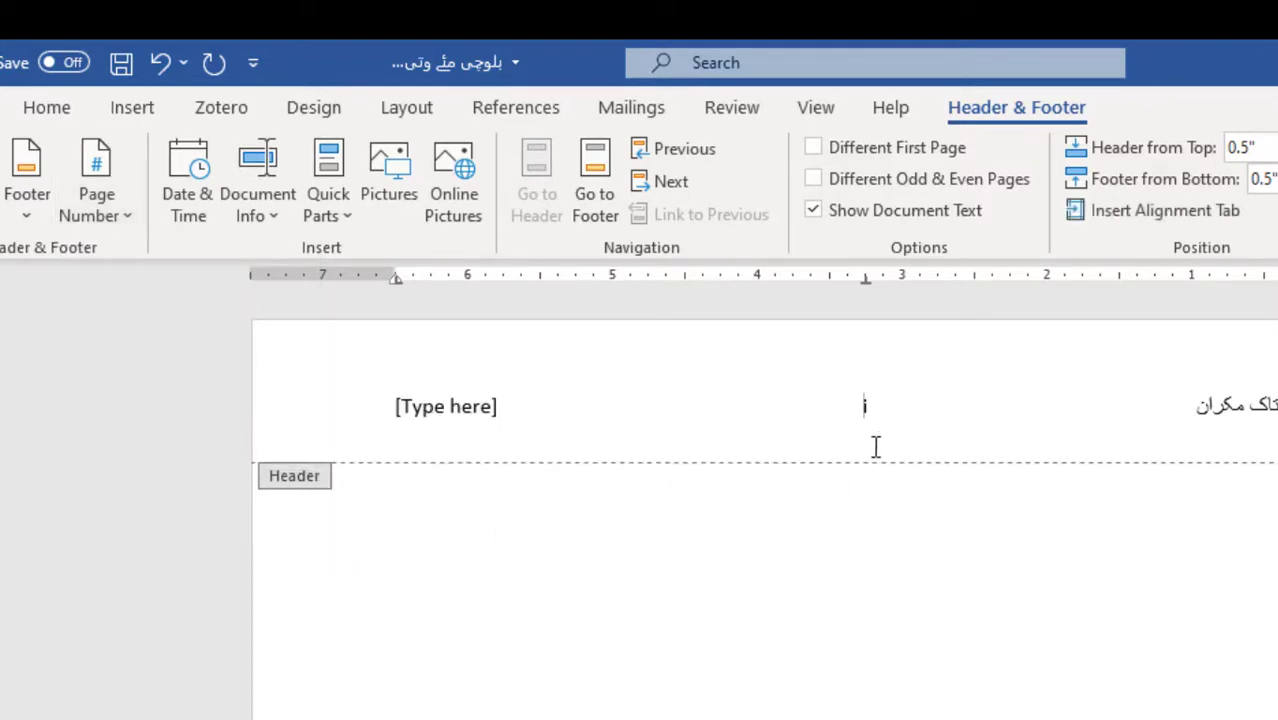
- Set the page number format to 1, 2, 3, …
click(107, 192)
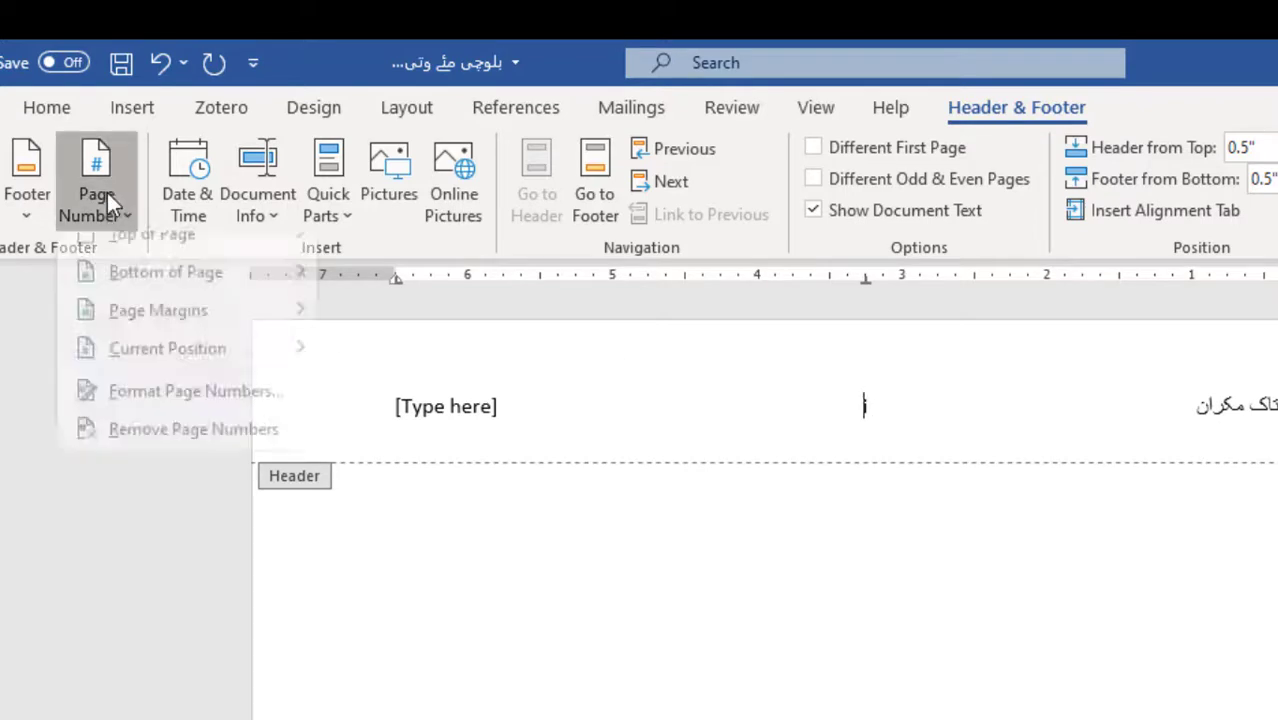
click(173, 412)
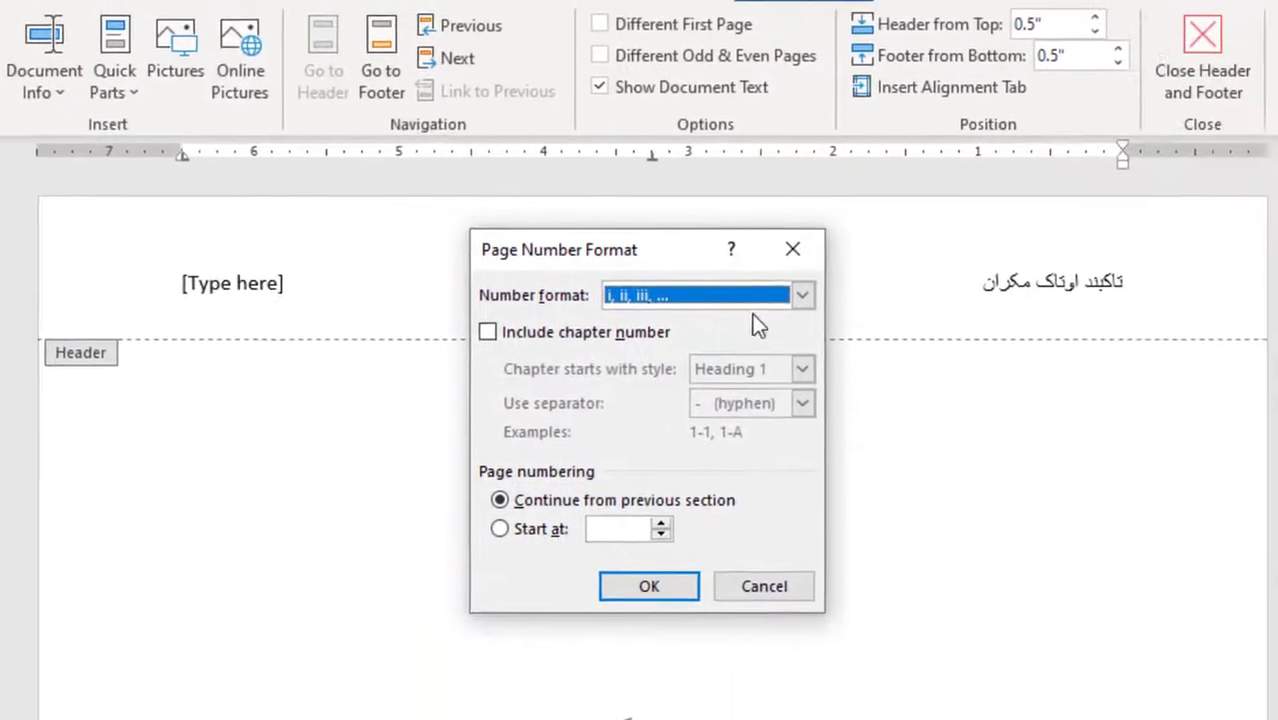
click(956, 384)
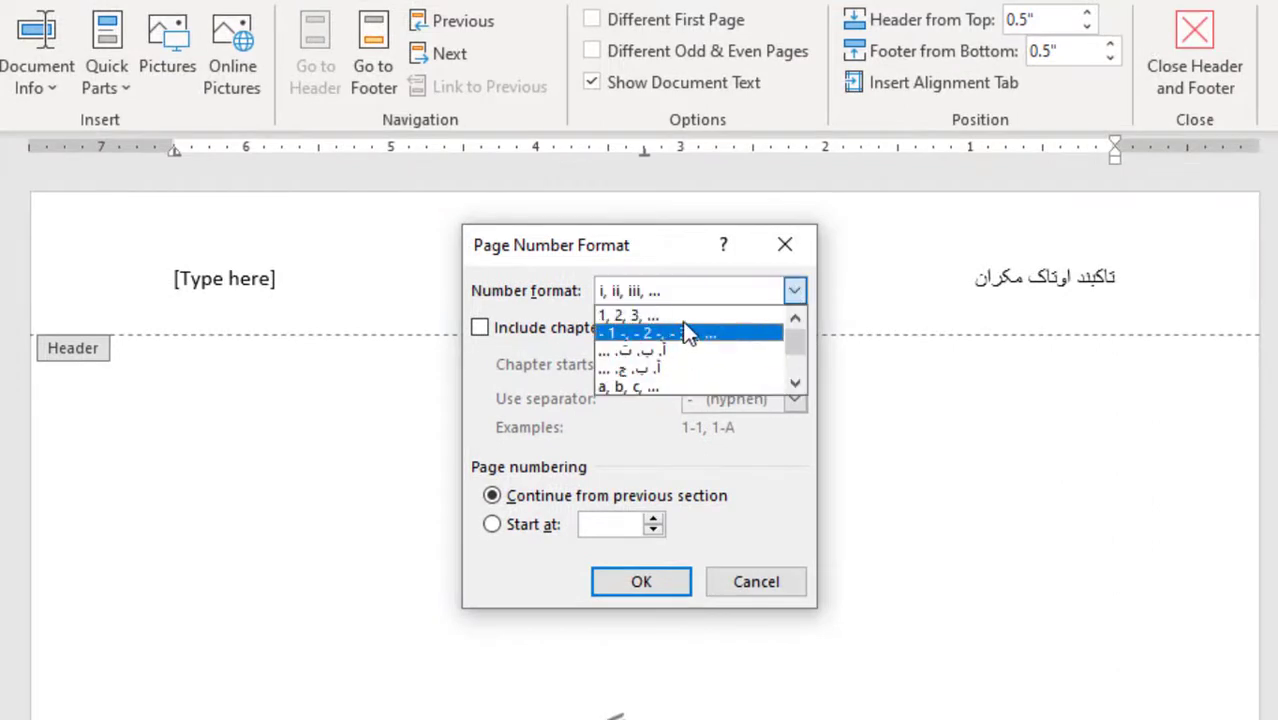
click(682, 315)
click(640, 583)
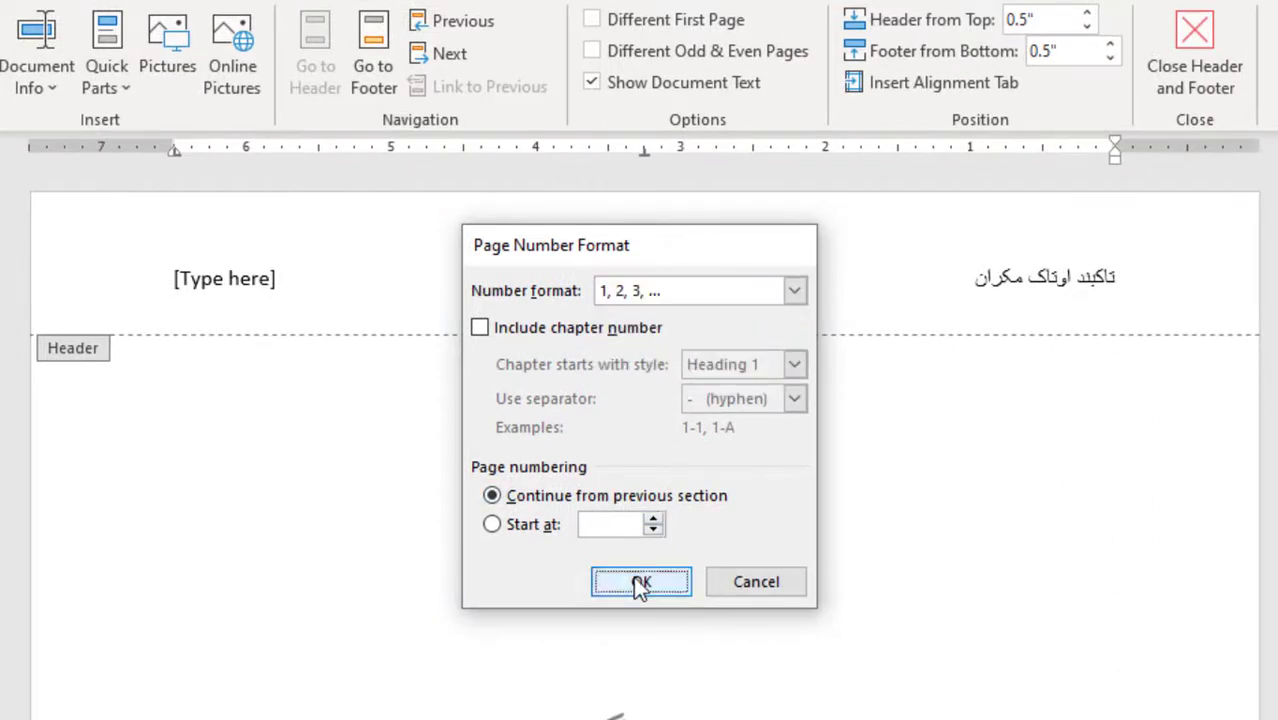
- Replace the header's left placeholder with the text "اوتاک مکران پسنی"
click(240, 278)
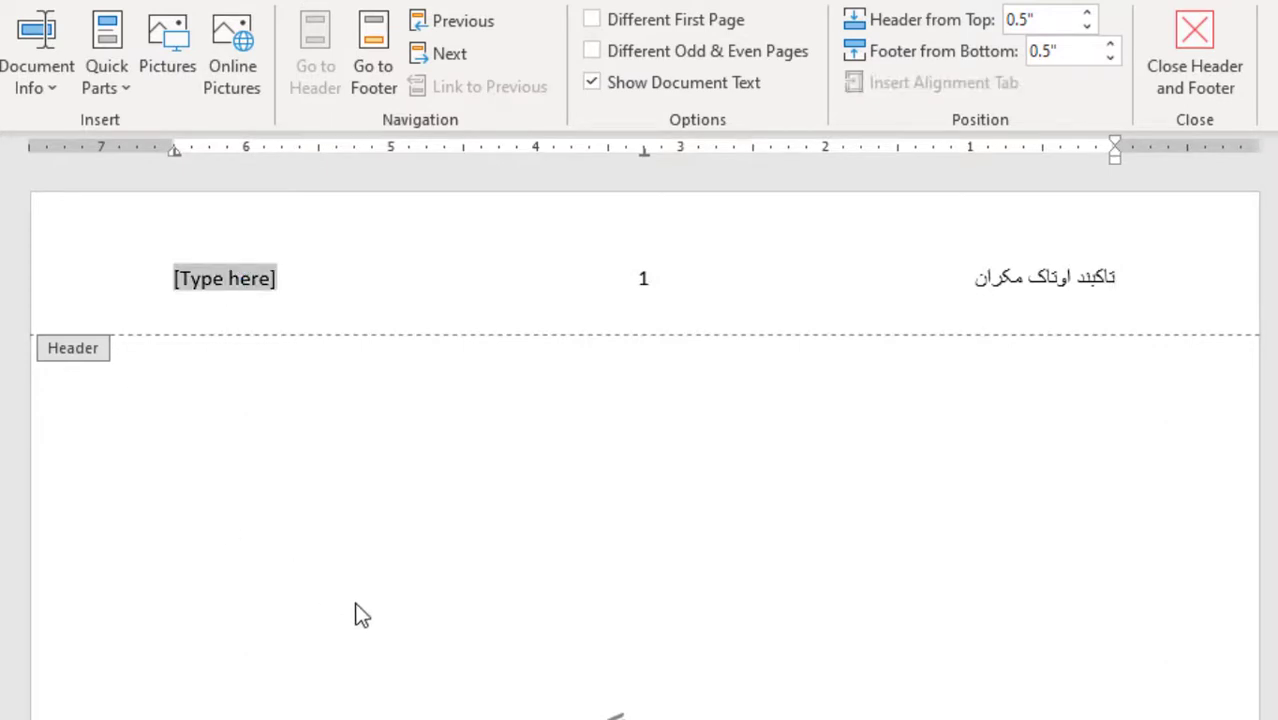
text(ا)
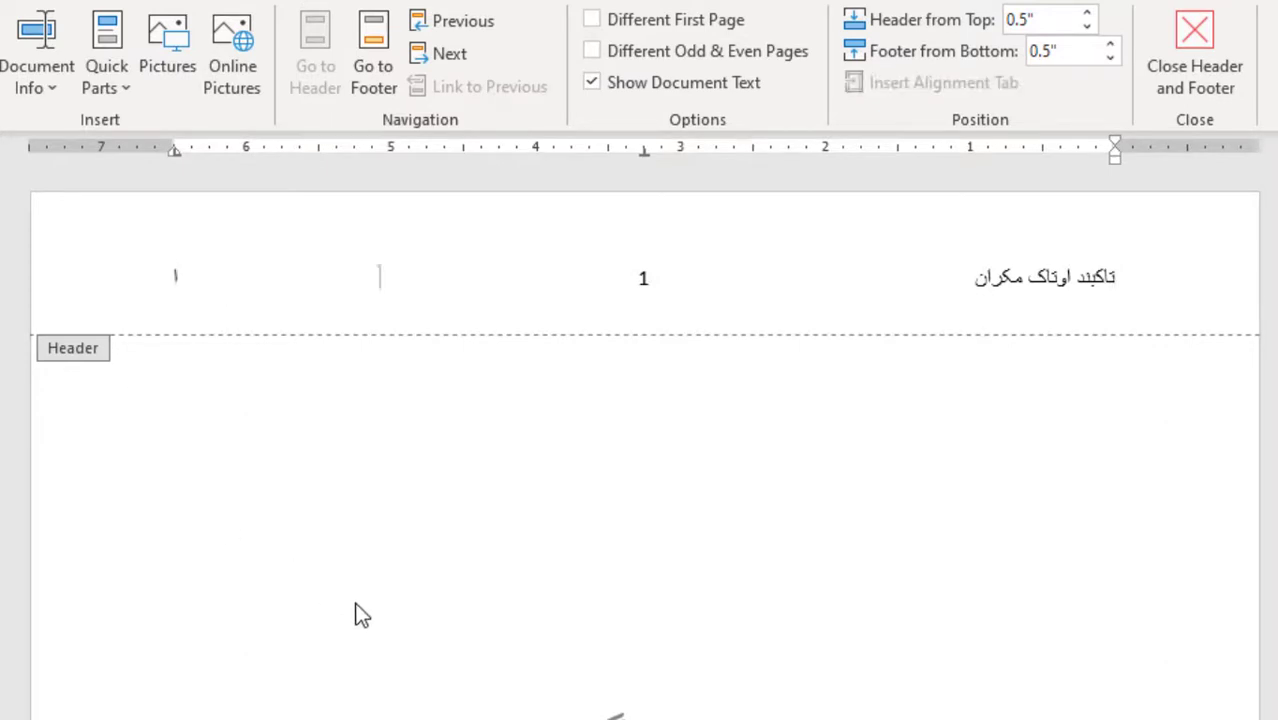
text(وتاک مکران پسی)
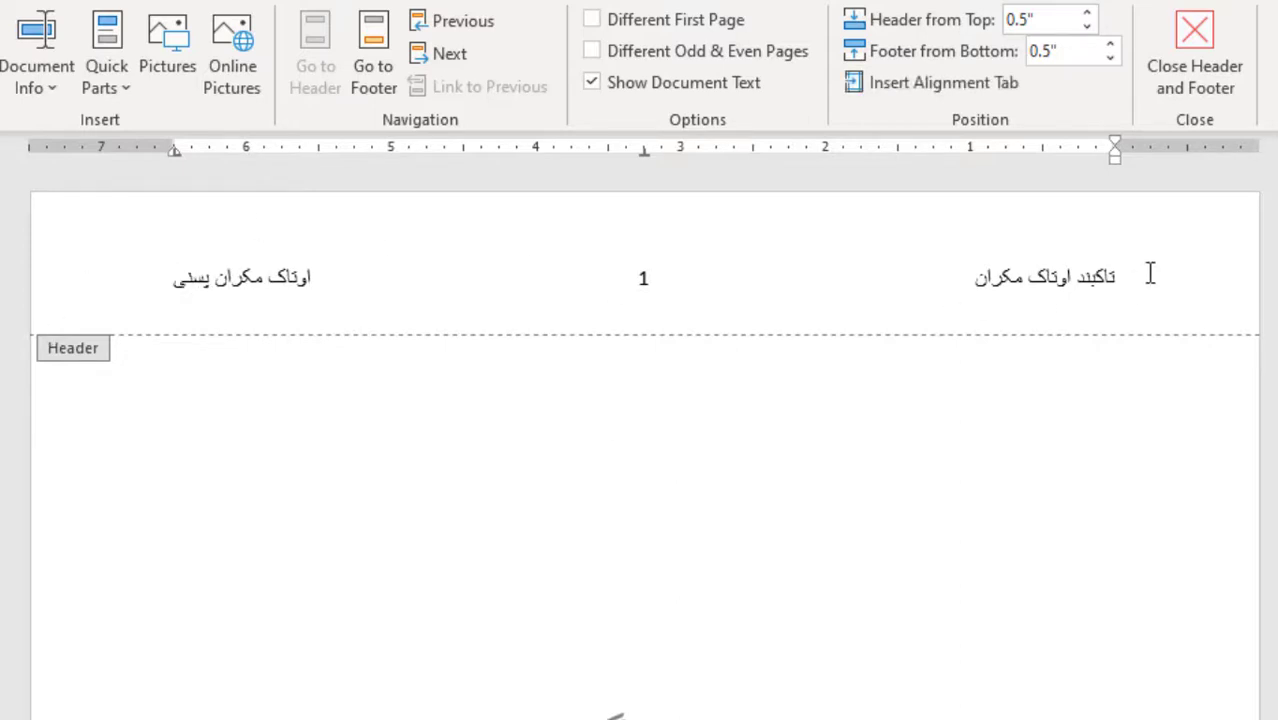
- Format the whole header line as bold, 12 pt, in the Calibri (Body) font
drag(1150, 274, 160, 290)
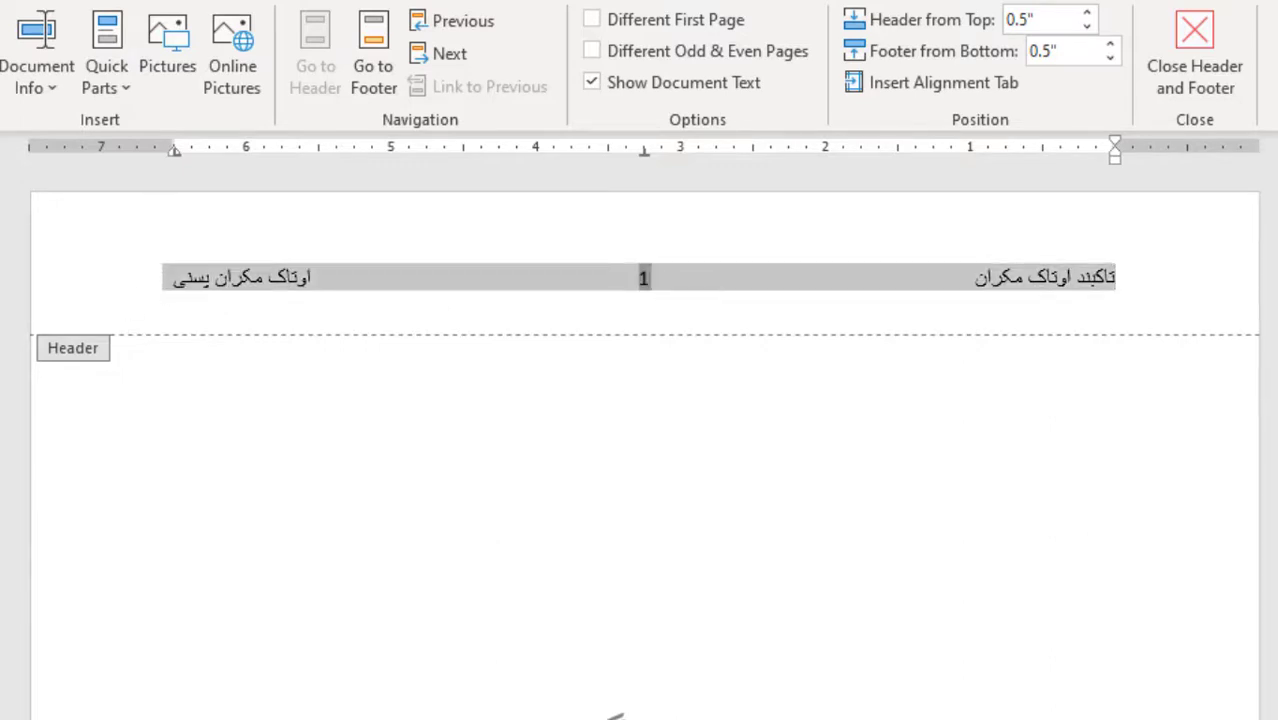
key(alt+h)
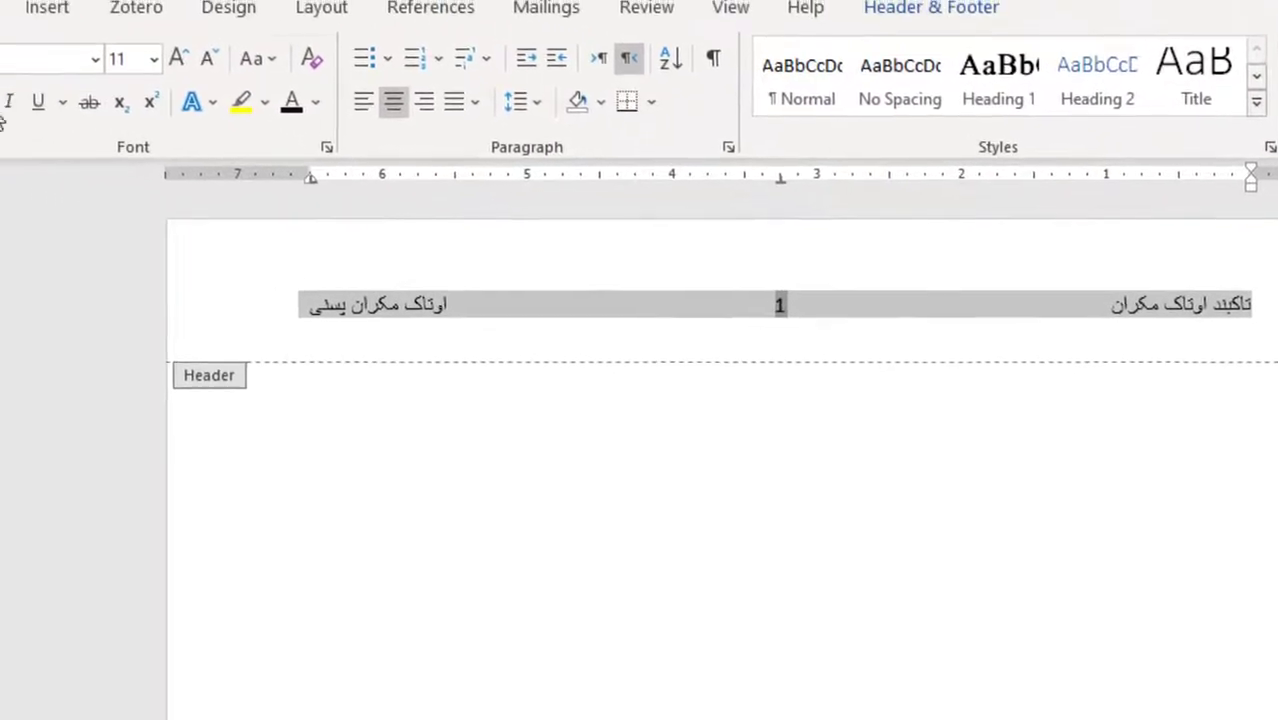
click(86, 122)
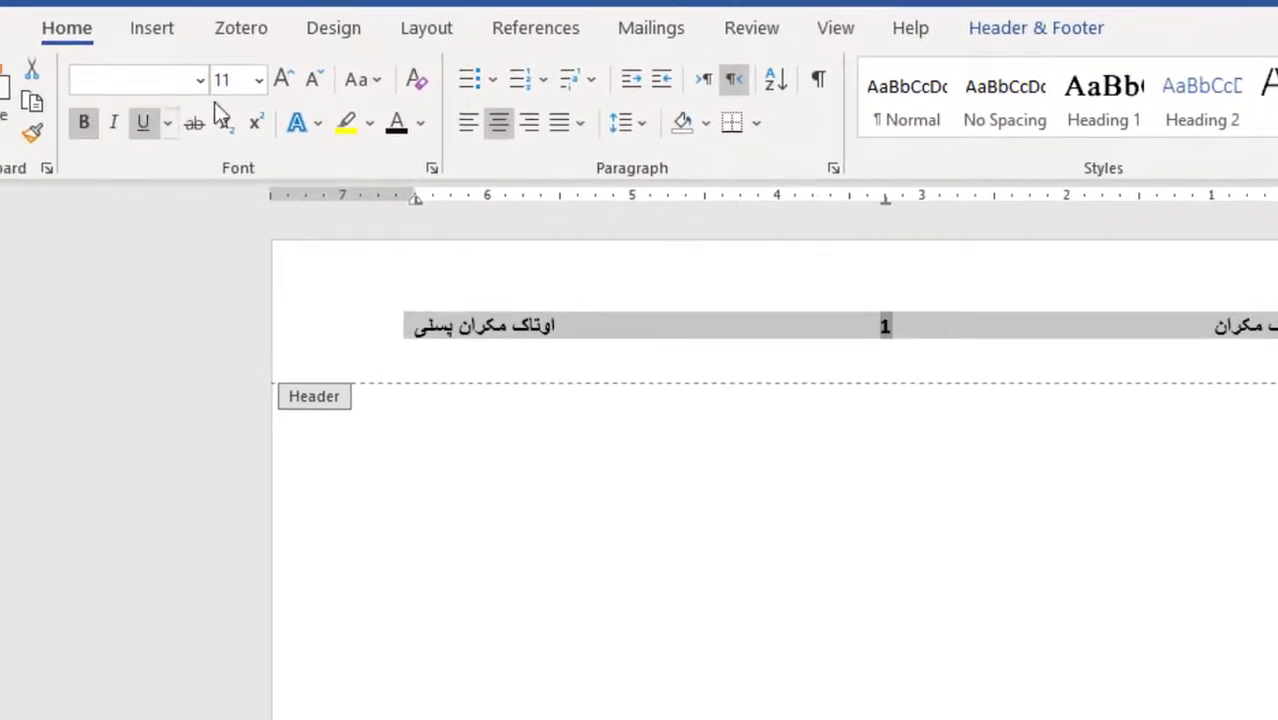
click(287, 82)
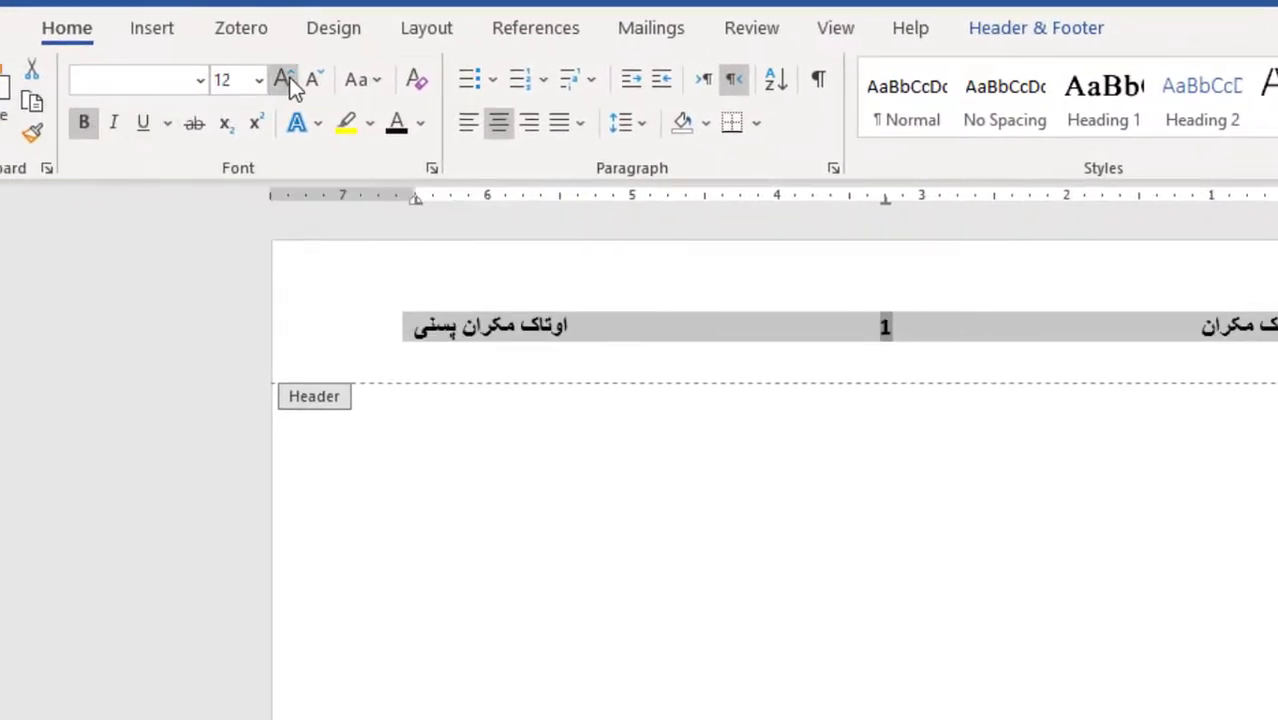
click(200, 80)
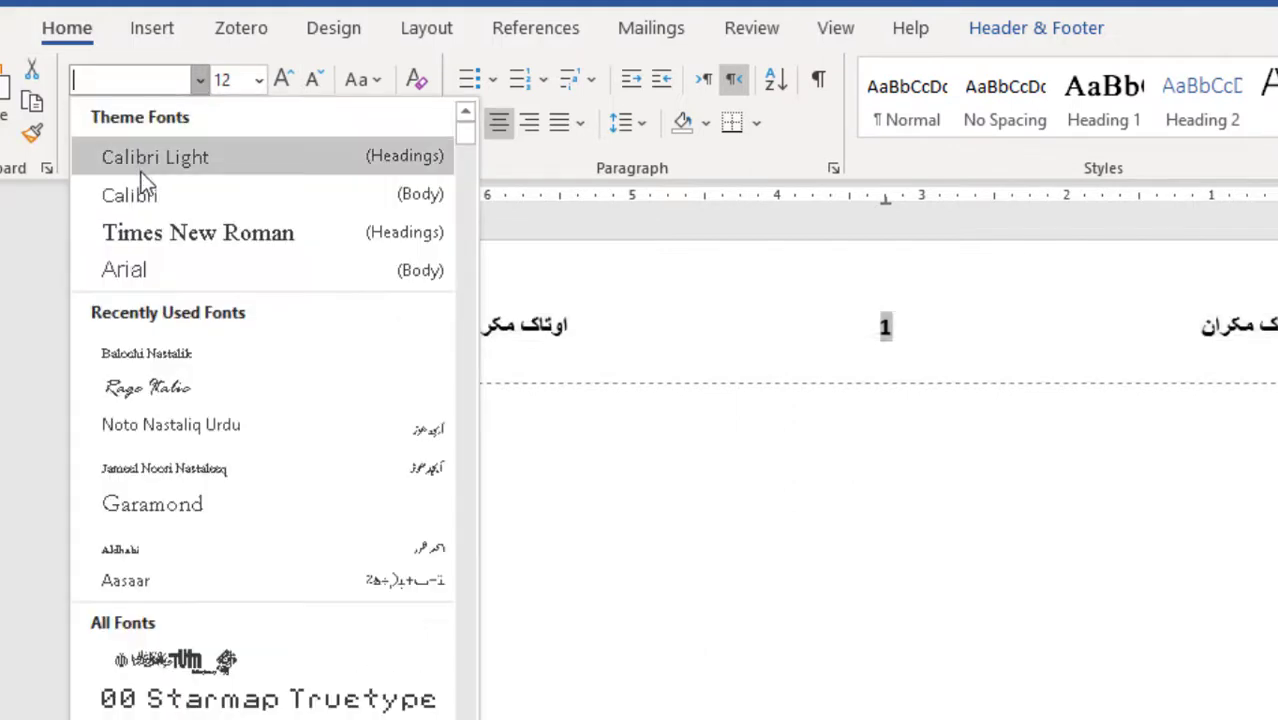
click(143, 193)
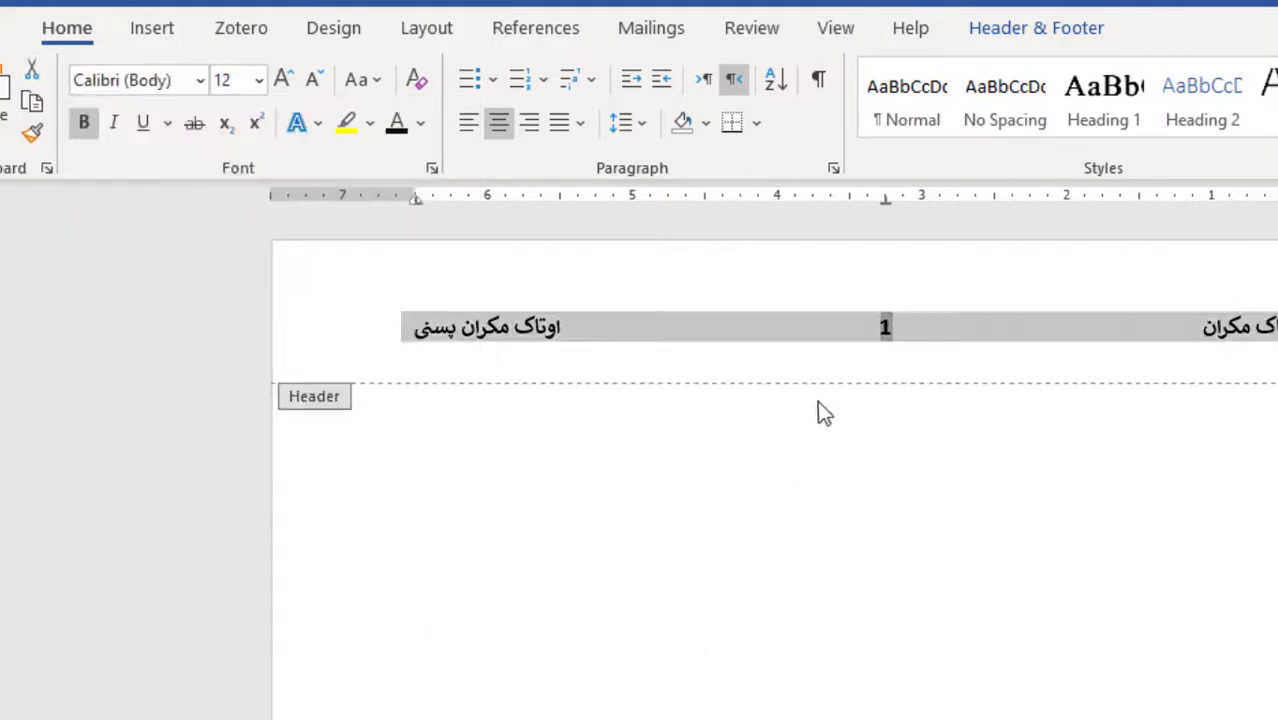
click(719, 340)
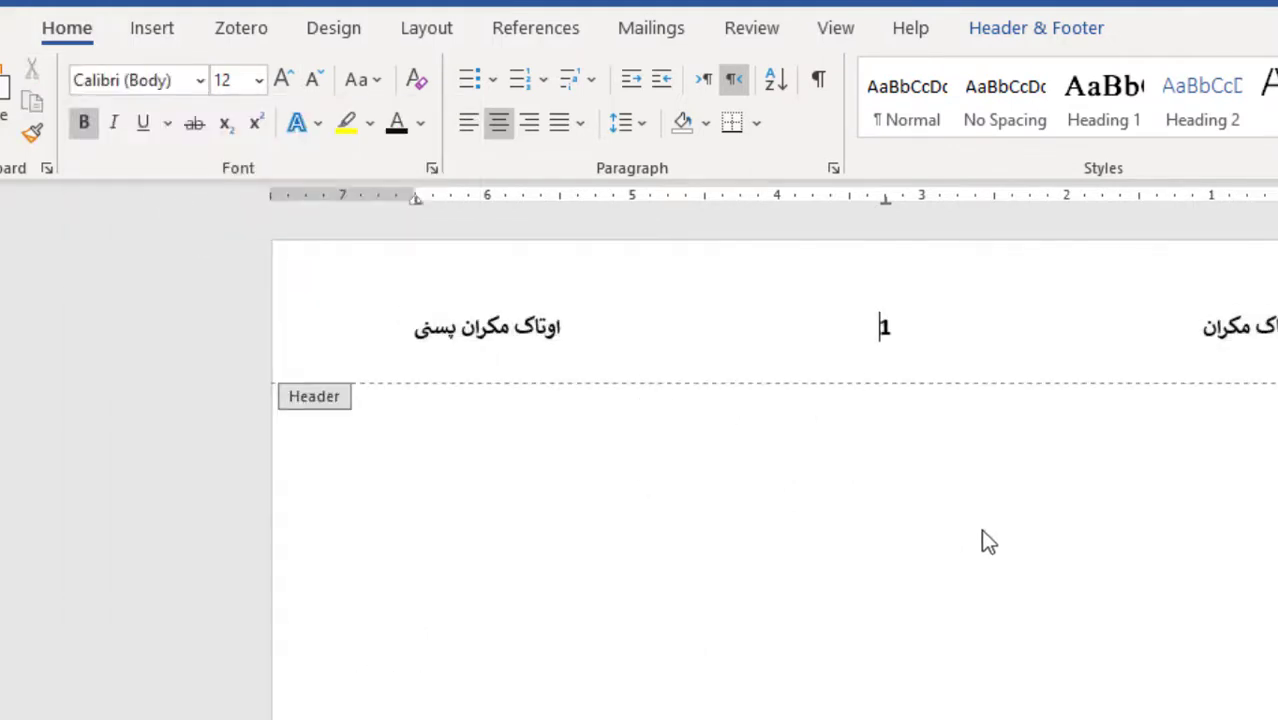
- Draw a straight horizontal line about 6.55" long beneath the header text, spanning the text width
click(158, 30)
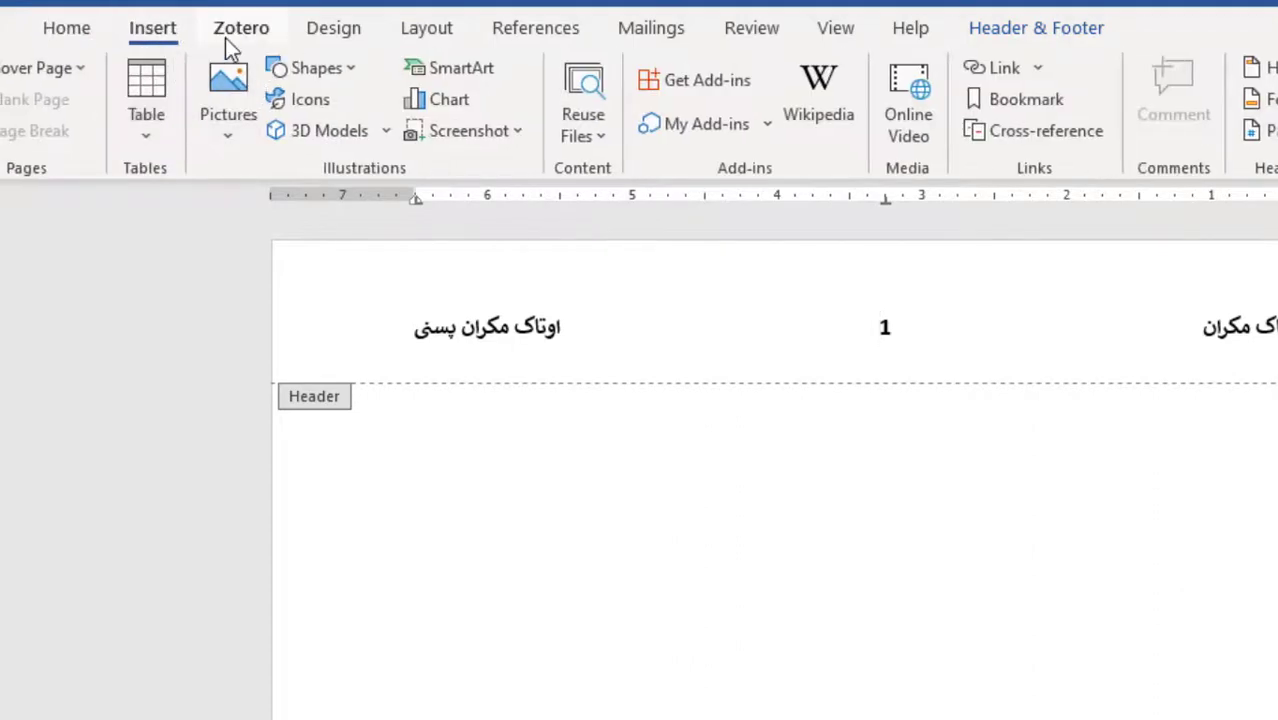
click(308, 74)
click(316, 139)
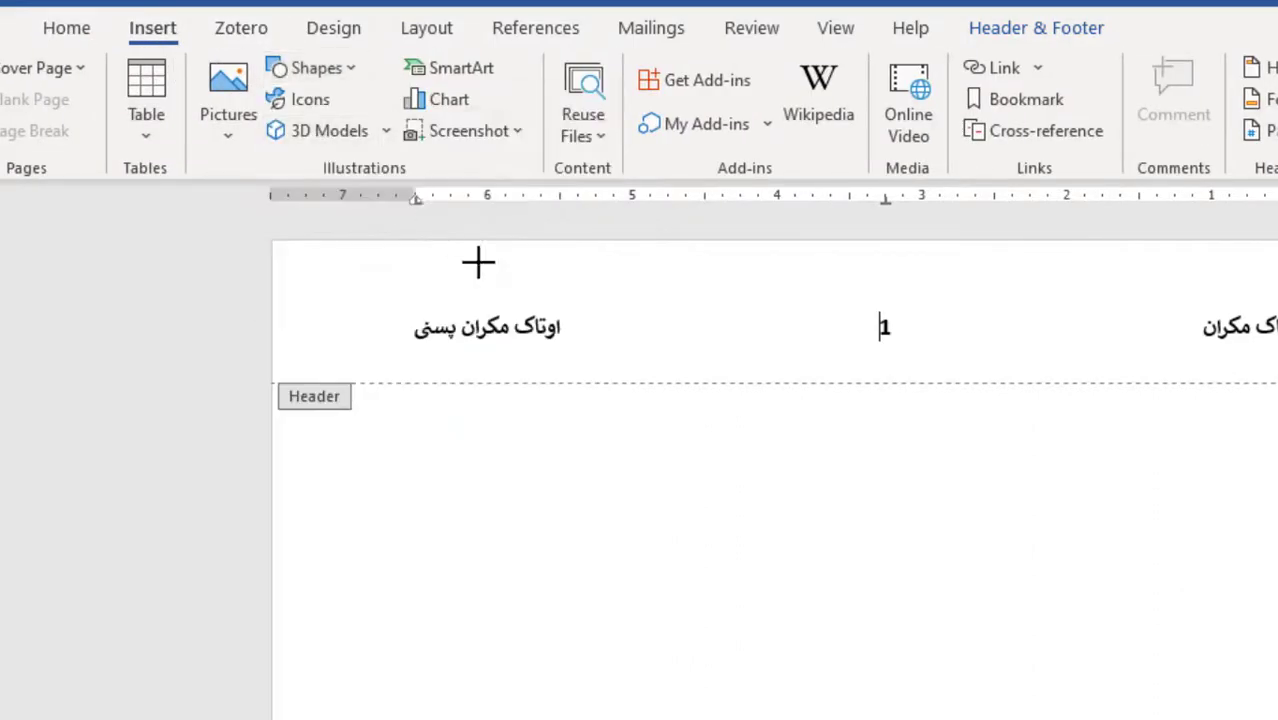
mouse_move(412, 373)
mouse_down()
mouse_move(1277, 372)
mouse_move(1277, 424)
mouse_up()
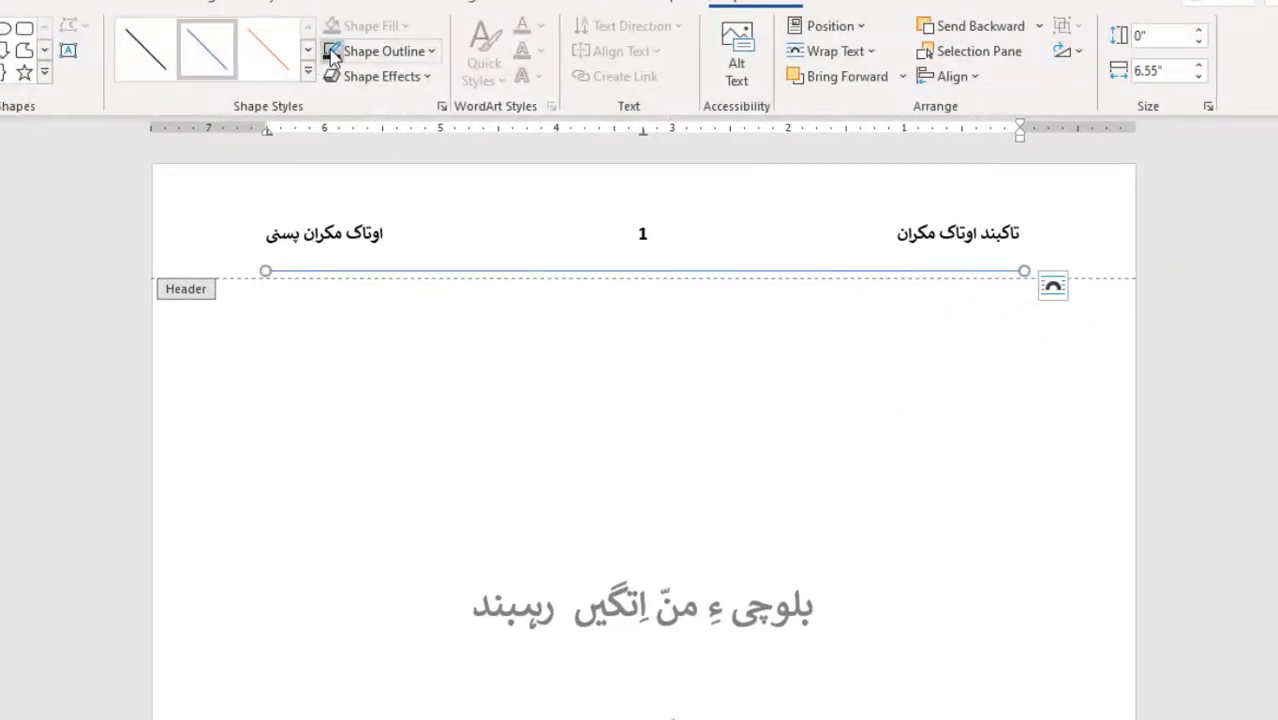
- Set the header line's outline weight to 1½ pt and return to the document body
click(388, 51)
mouse_move(465, 371)
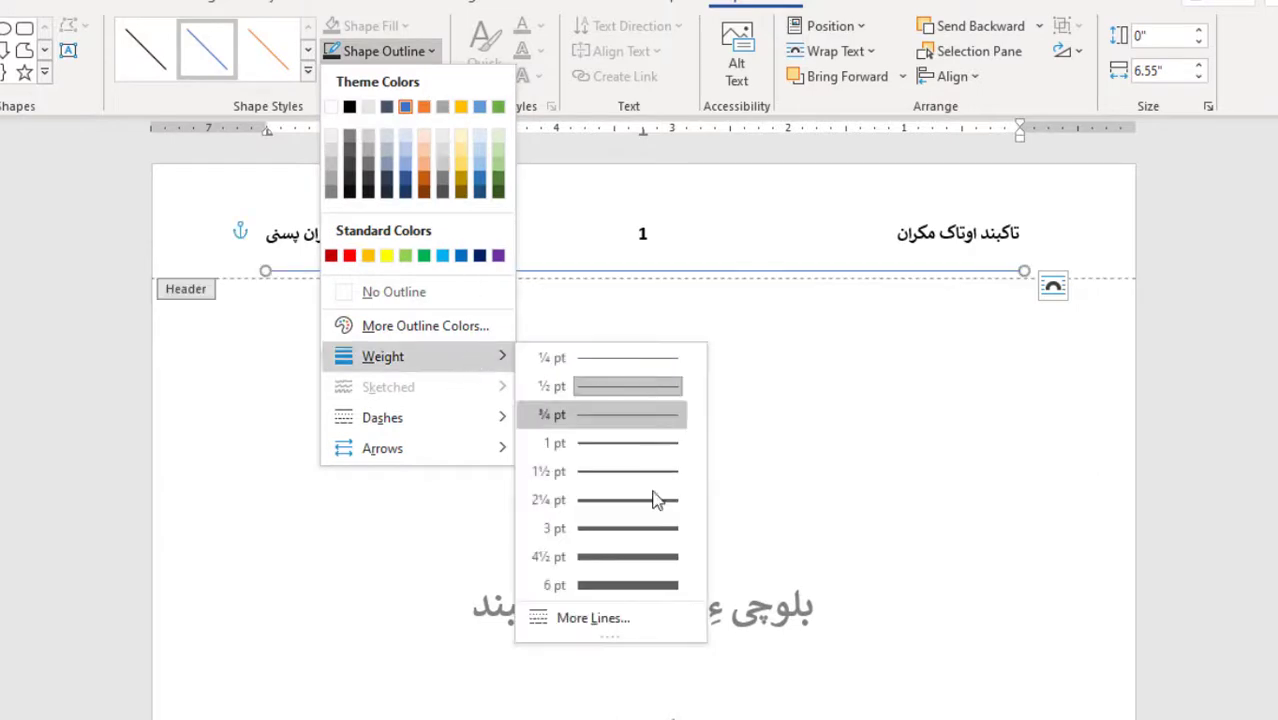
click(669, 479)
double_click(714, 343)
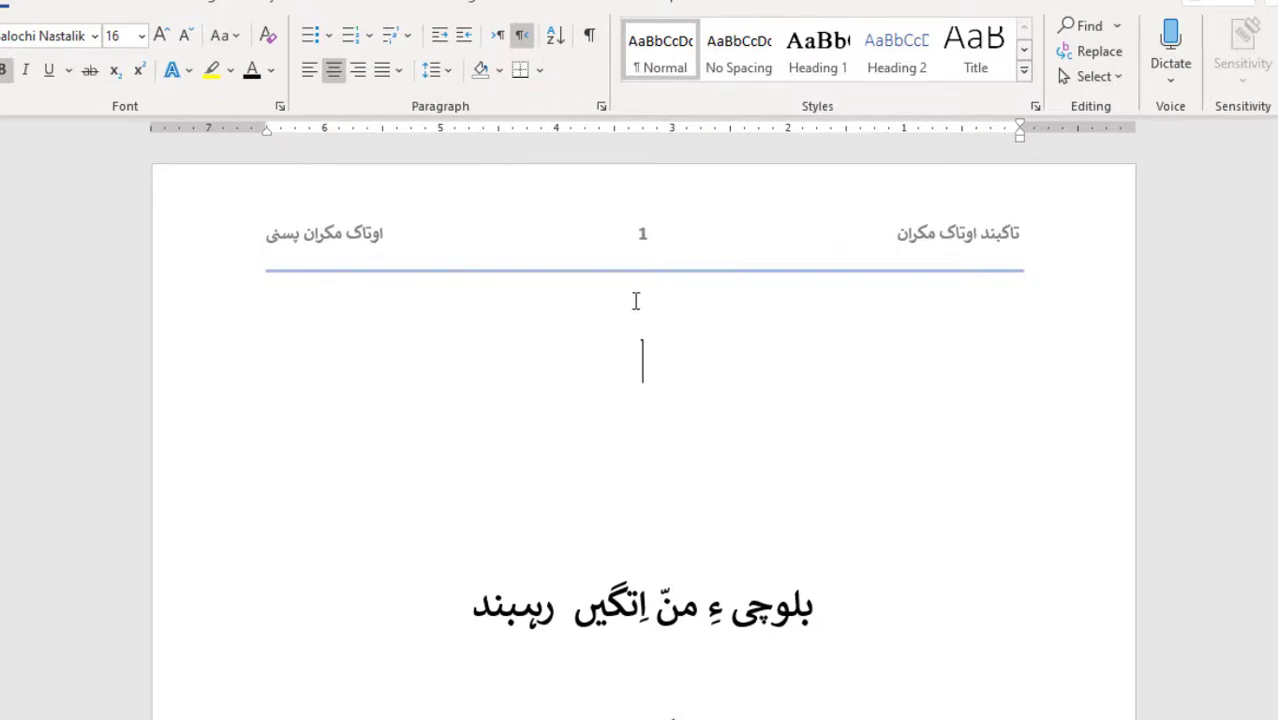
- Remove the document's header and footer, and return to the body text
scroll(633, 300, down, 10)
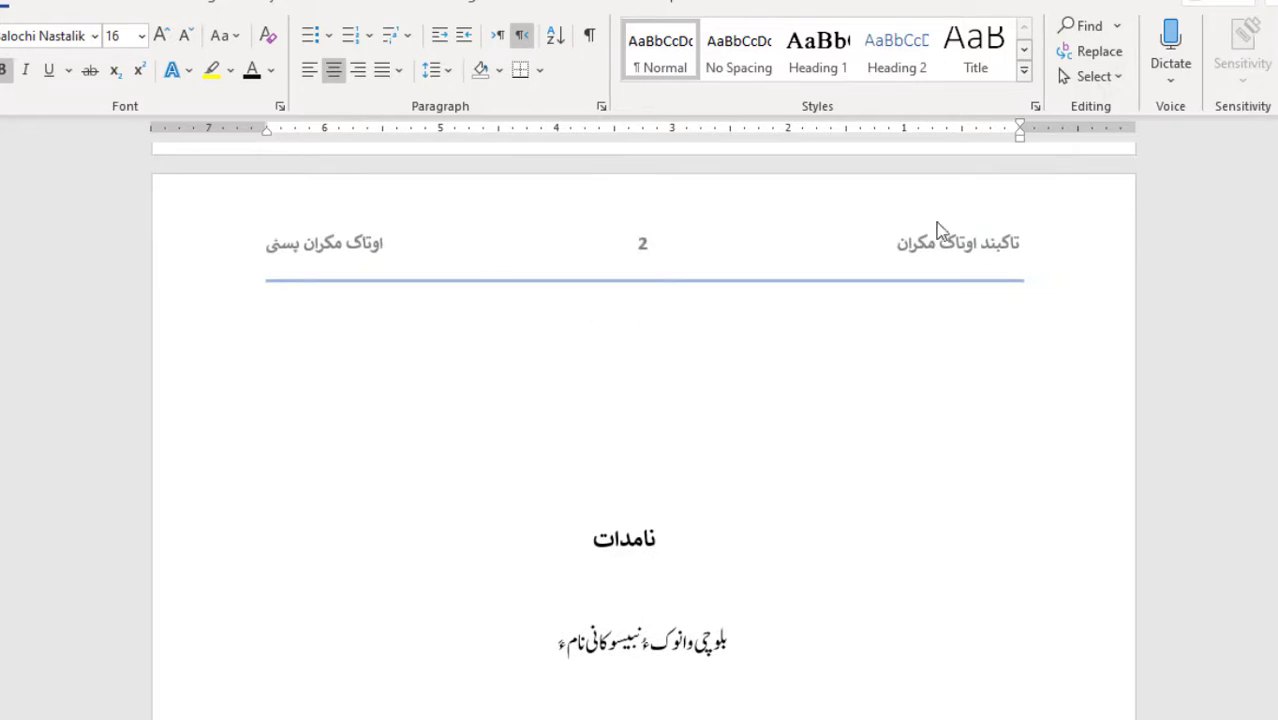
scroll(945, 278, up, 1)
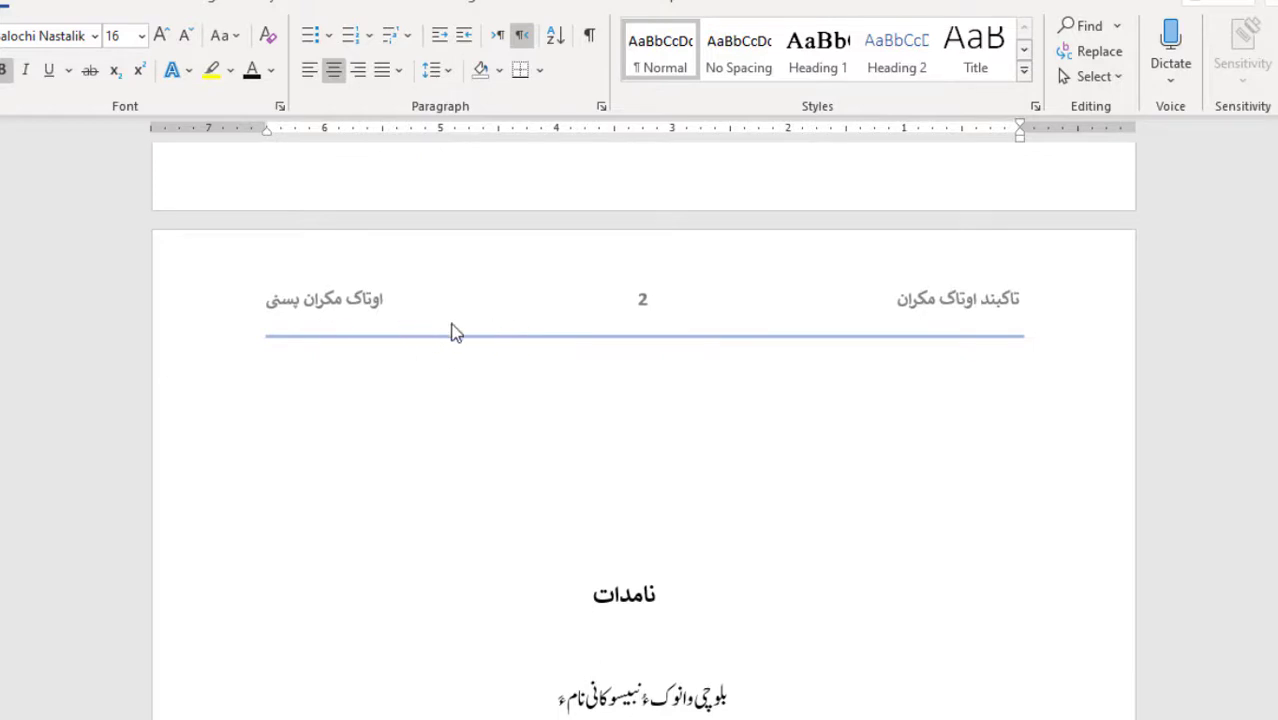
scroll(617, 326, down, 10)
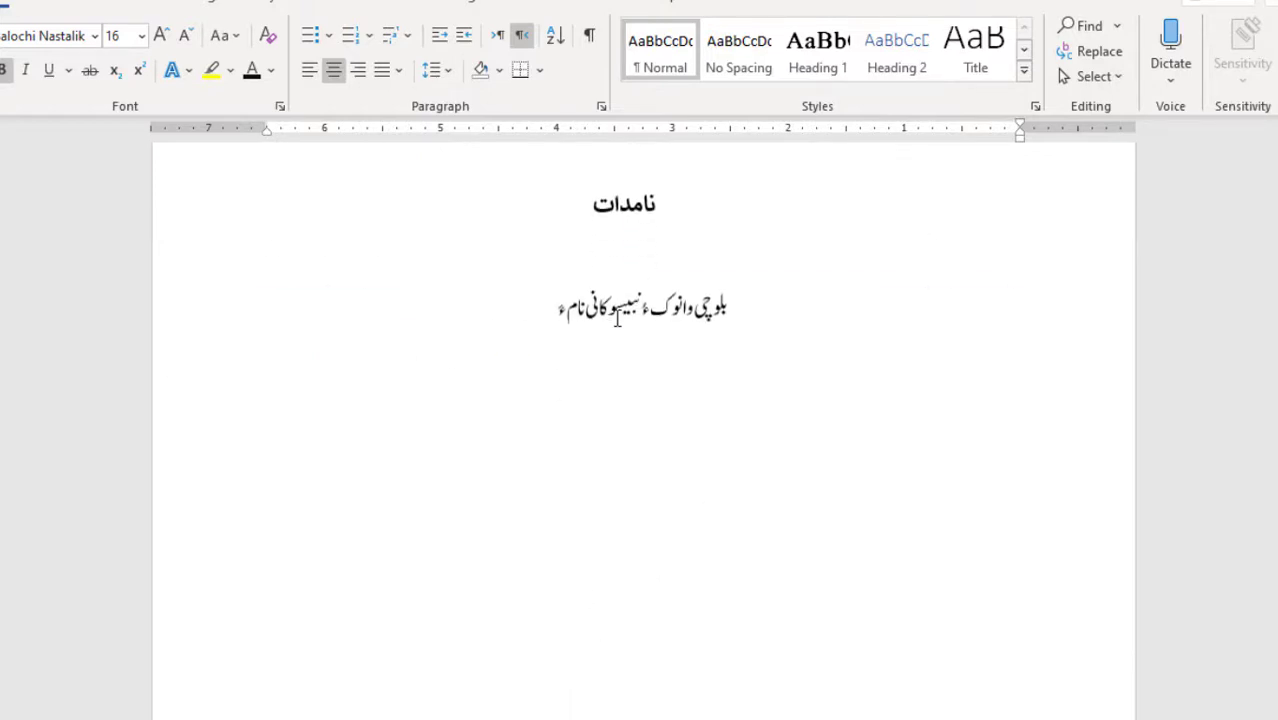
double_click(715, 414)
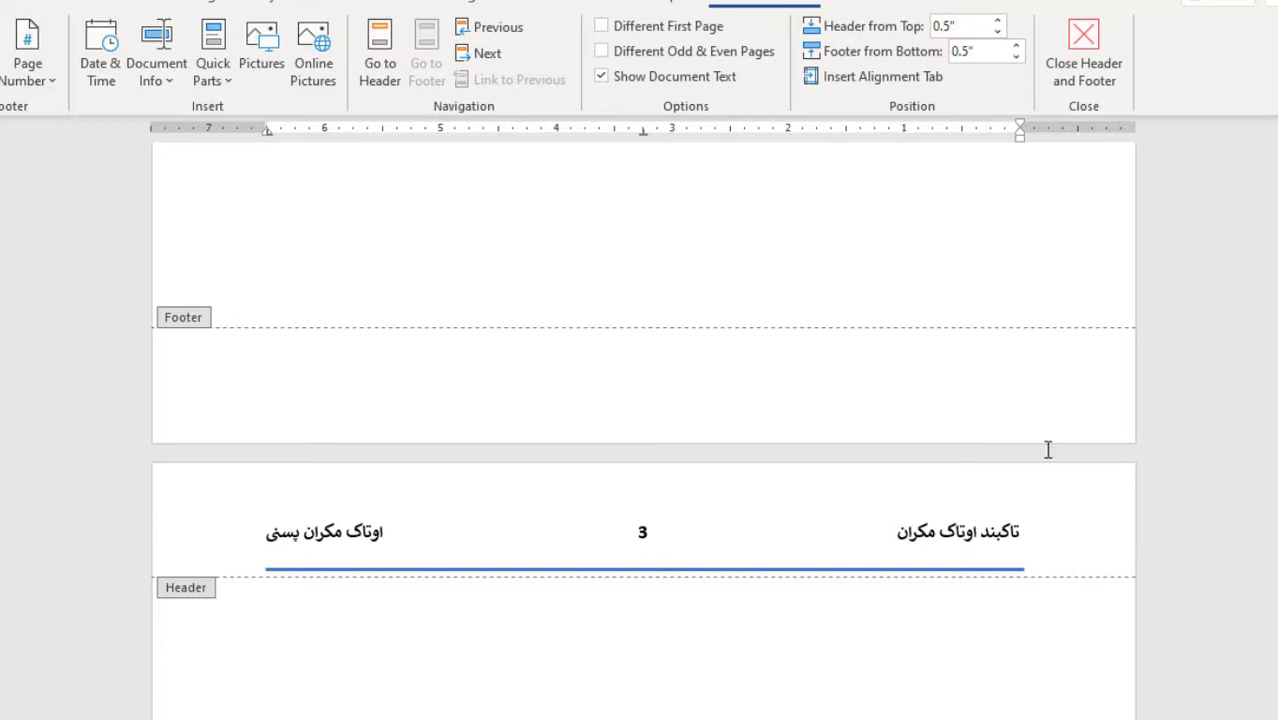
scroll(1125, 295, up, 15)
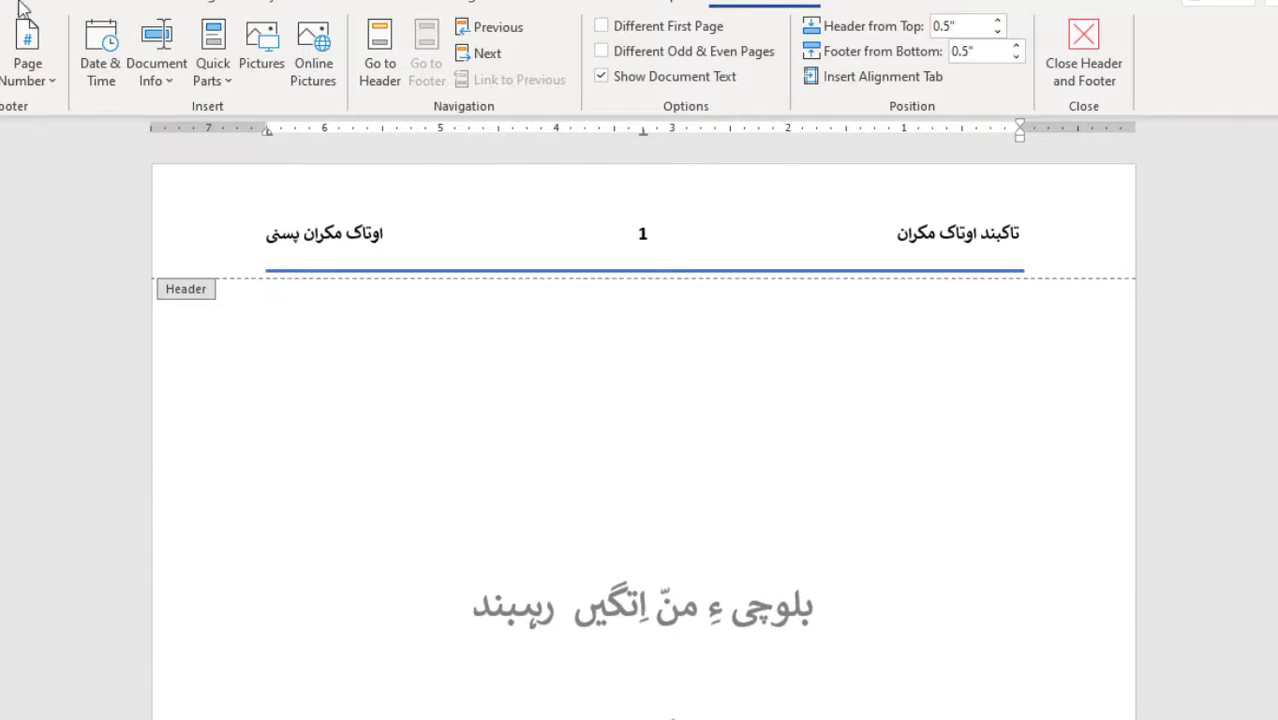
click(2, 62)
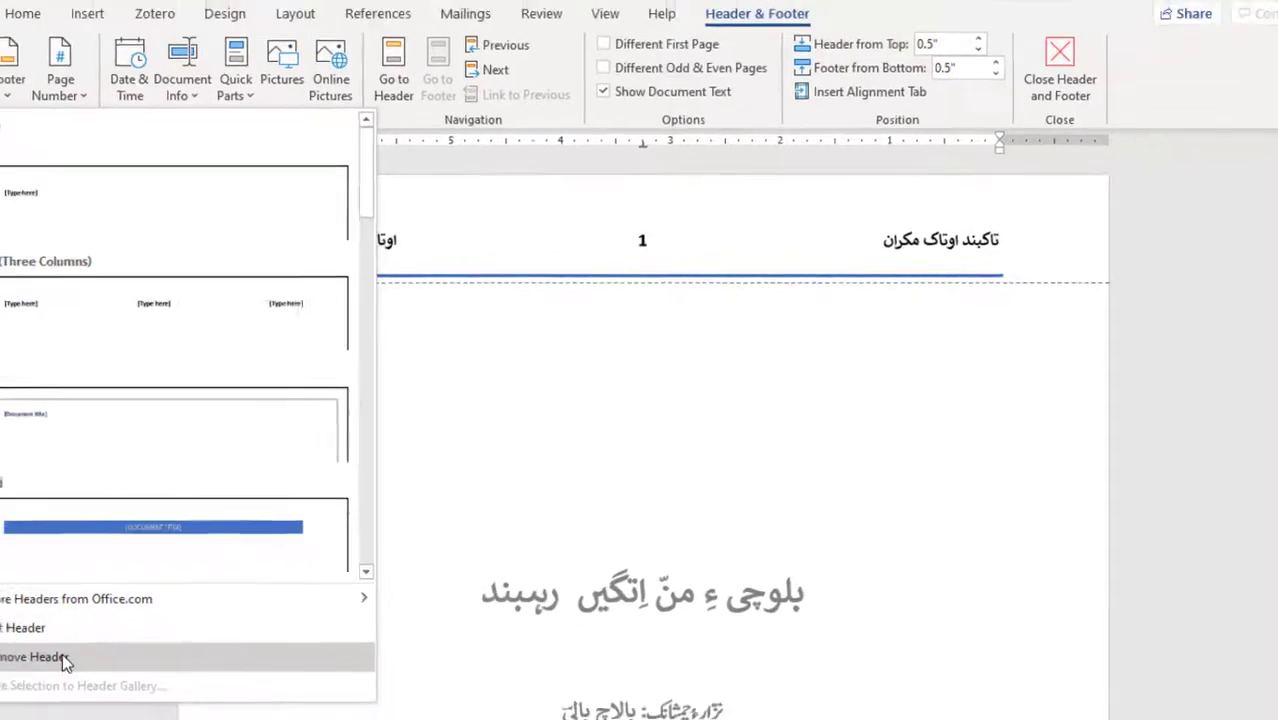
click(63, 657)
click(10, 72)
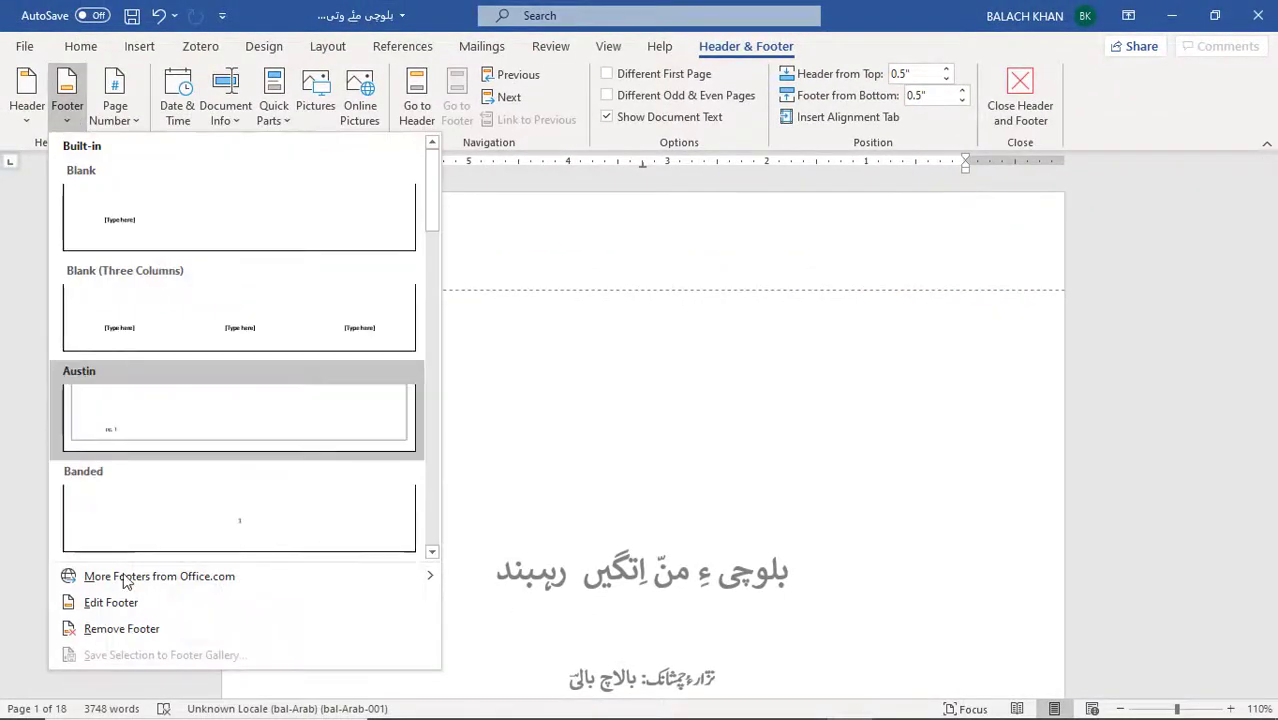
click(142, 636)
double_click(678, 353)
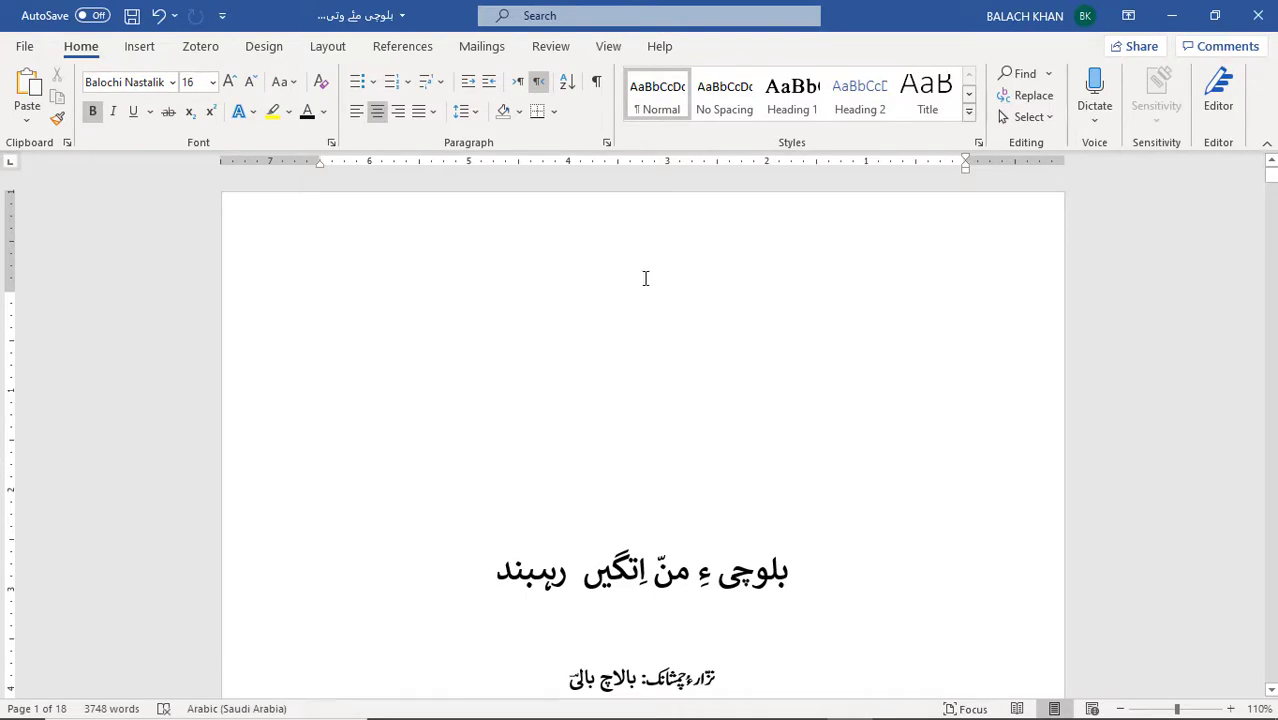
- Examine the document from the title page onward to find where the main text begins
click(806, 568)
scroll(619, 432, down, 7)
ctrl+scroll(619, 429, down, 1)
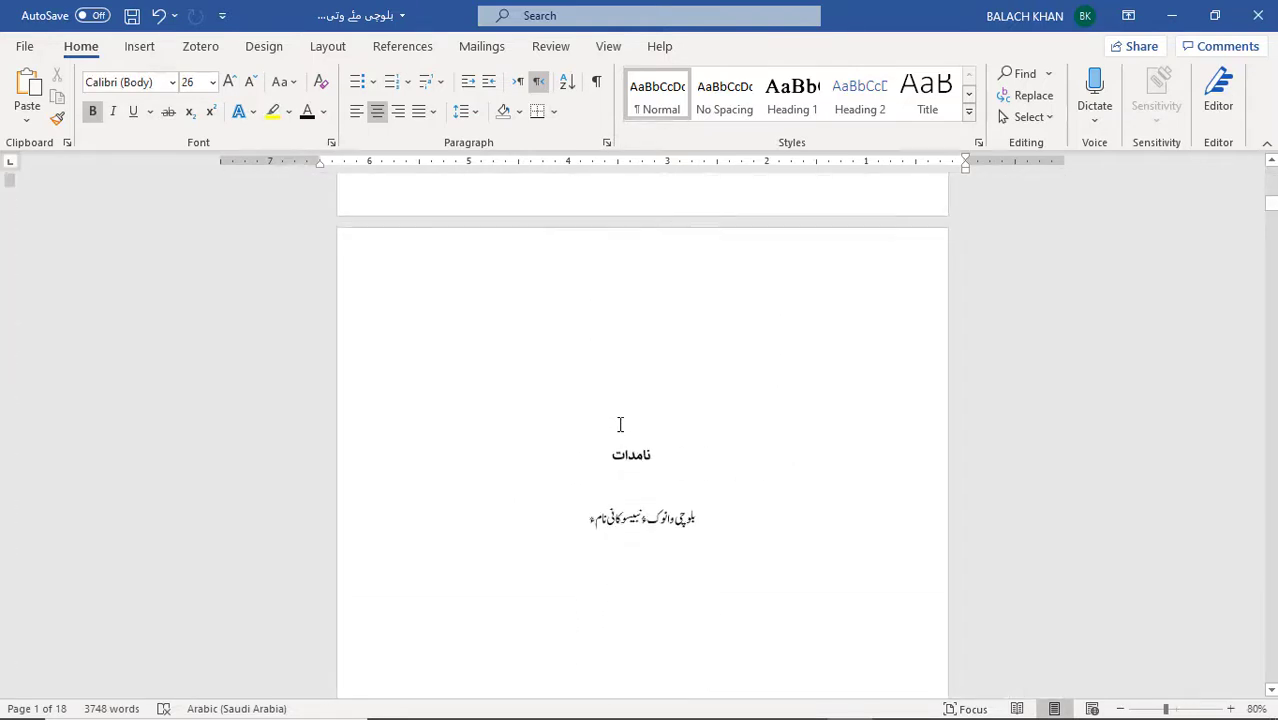
scroll(620, 426, down, 10)
scroll(621, 424, down, 15)
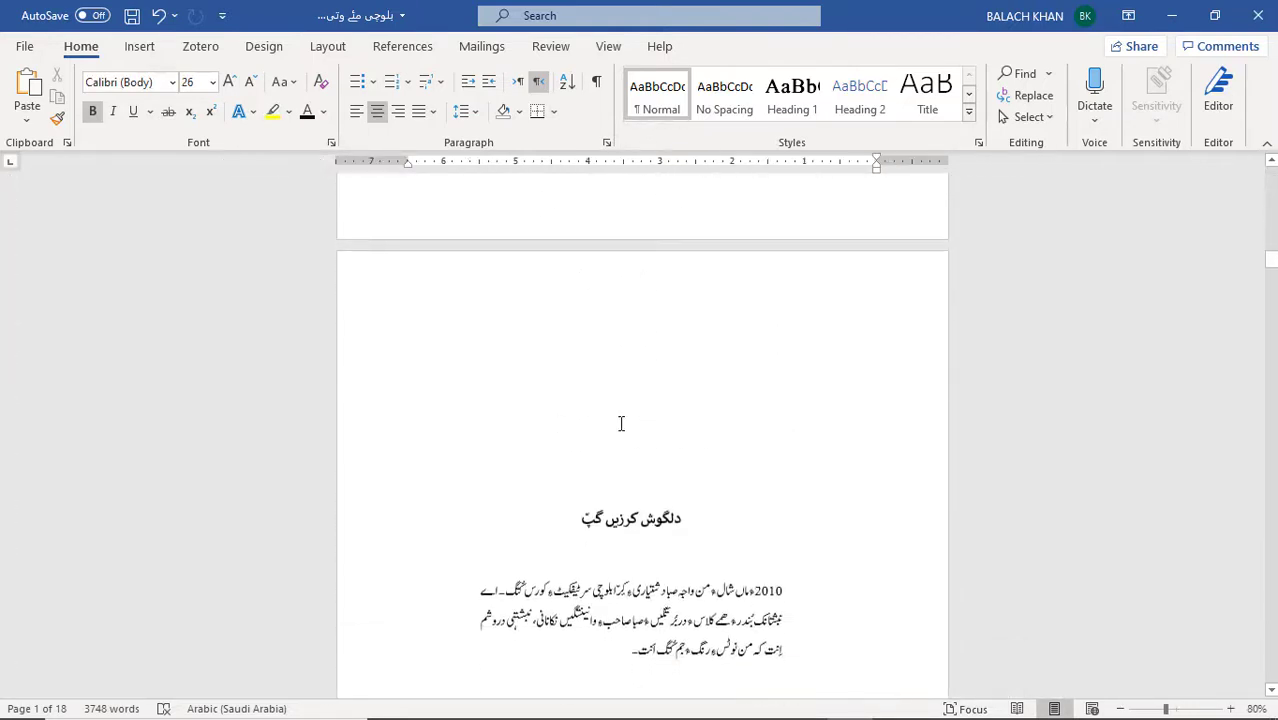
scroll(621, 424, down, 3)
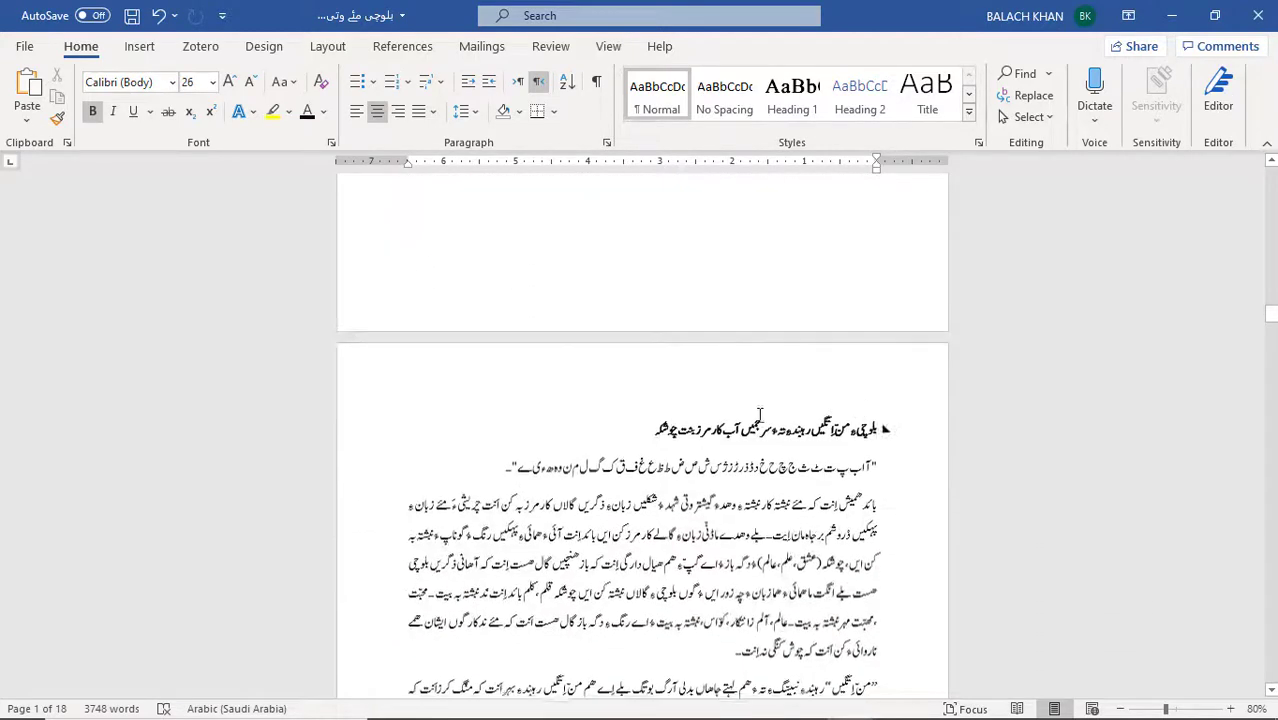
click(897, 418)
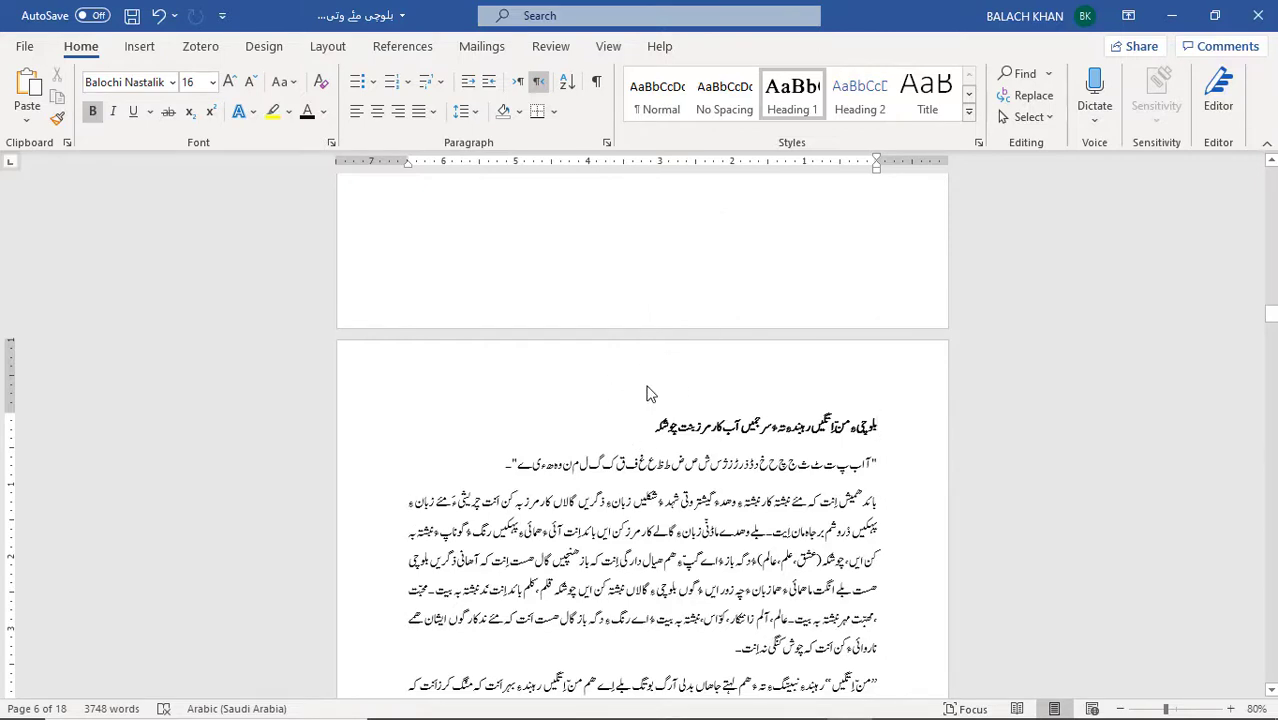
- Examine the contents page and the front-matter pages before it in a smaller, multi-page view
scroll(646, 393, up, 3)
click(516, 430)
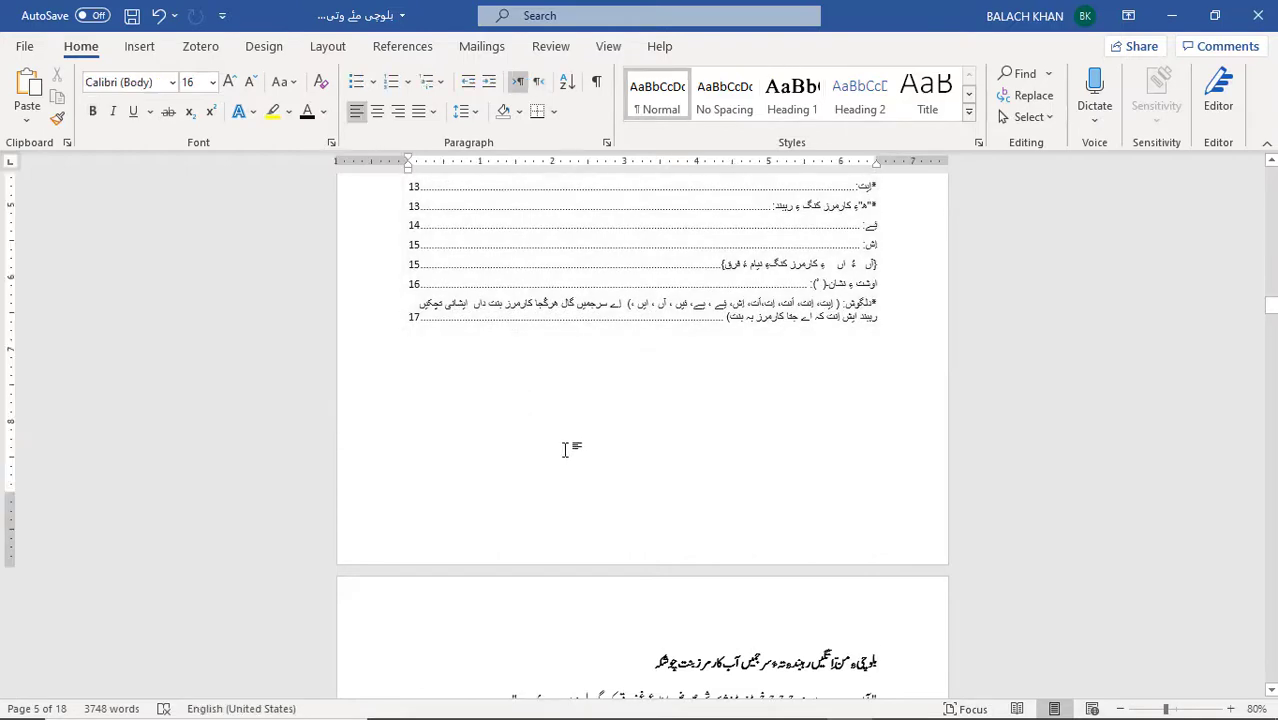
scroll(722, 439, up, 5)
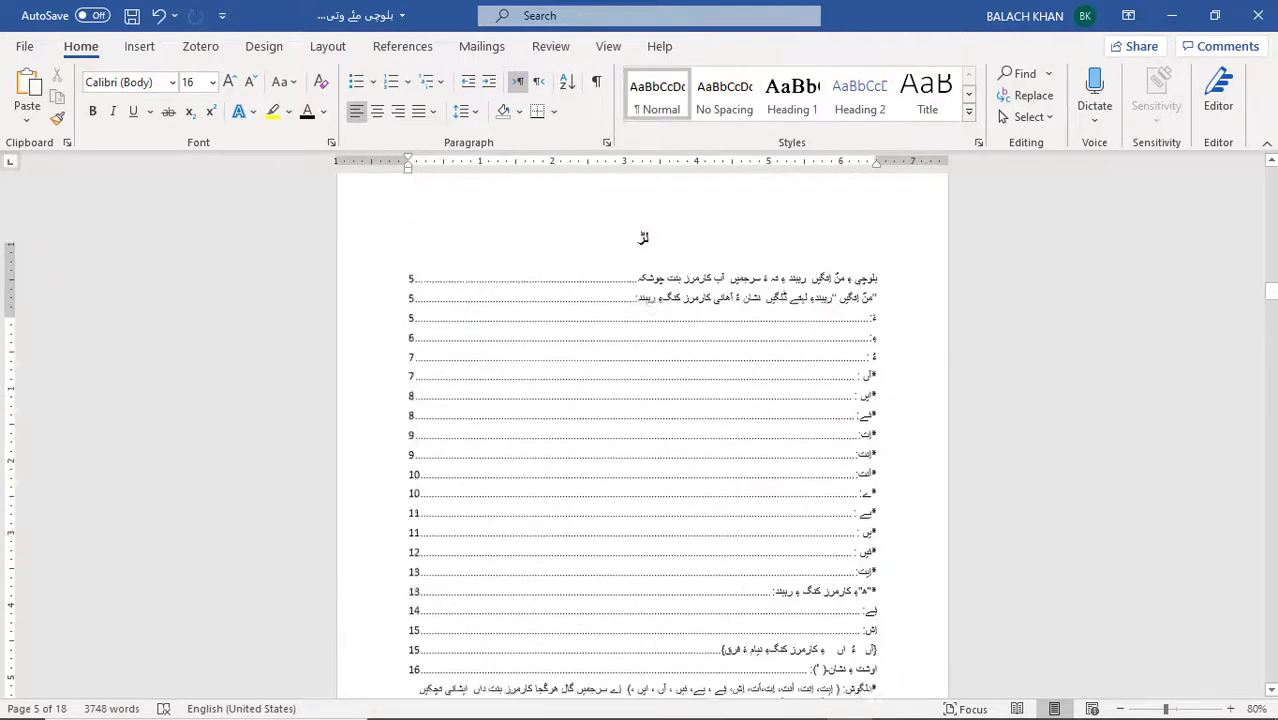
scroll(722, 323, down, 5)
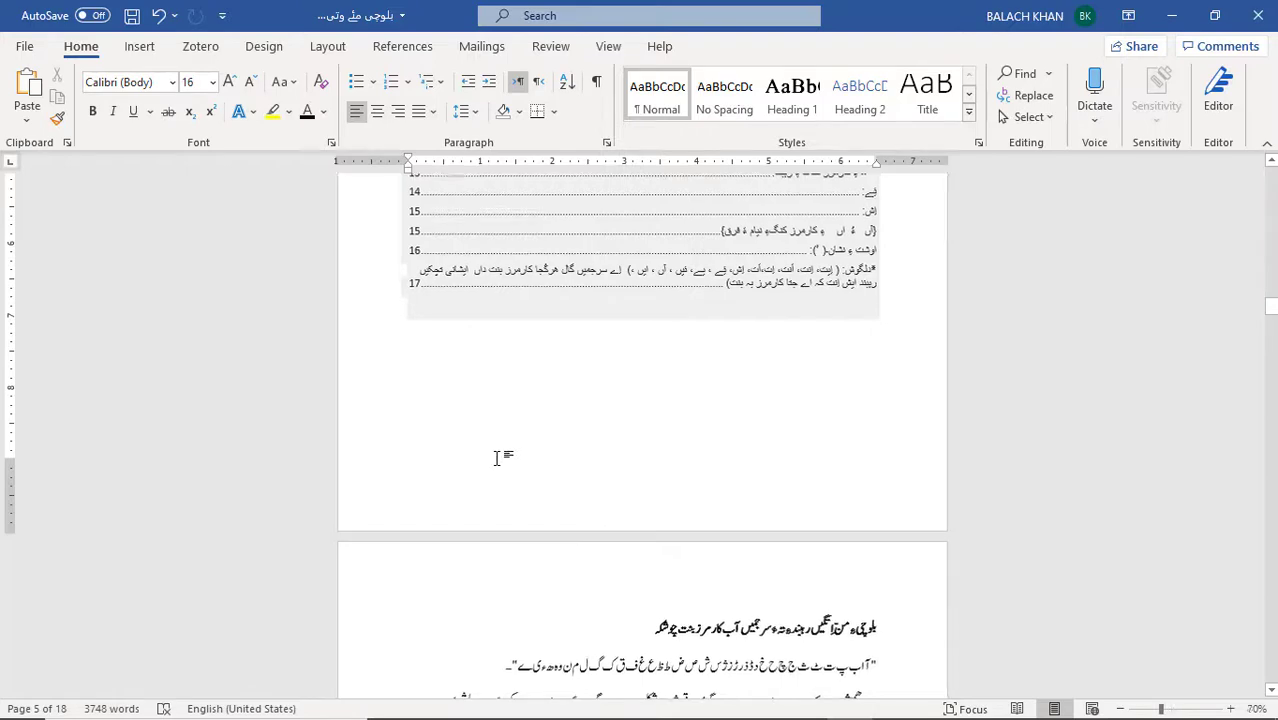
scroll(495, 458, down, 1)
ctrl+scroll(495, 458, down, 2)
scroll(607, 441, up, 8)
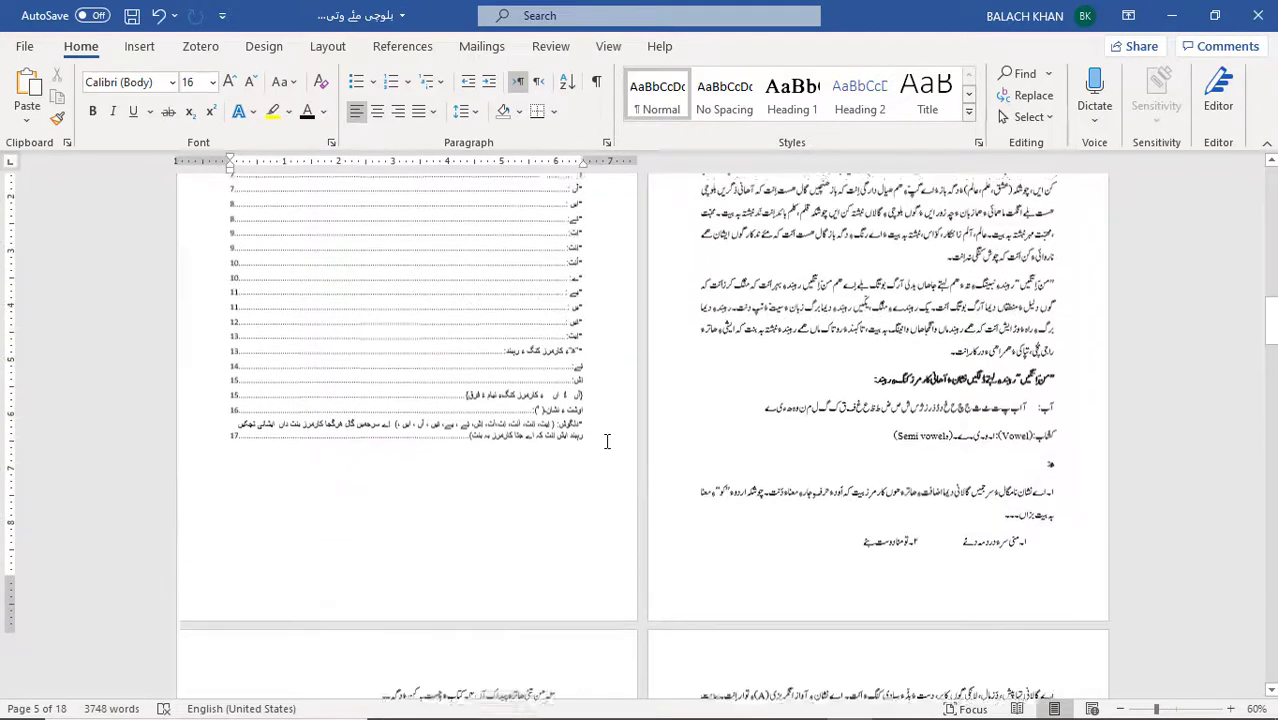
scroll(607, 441, up, 10)
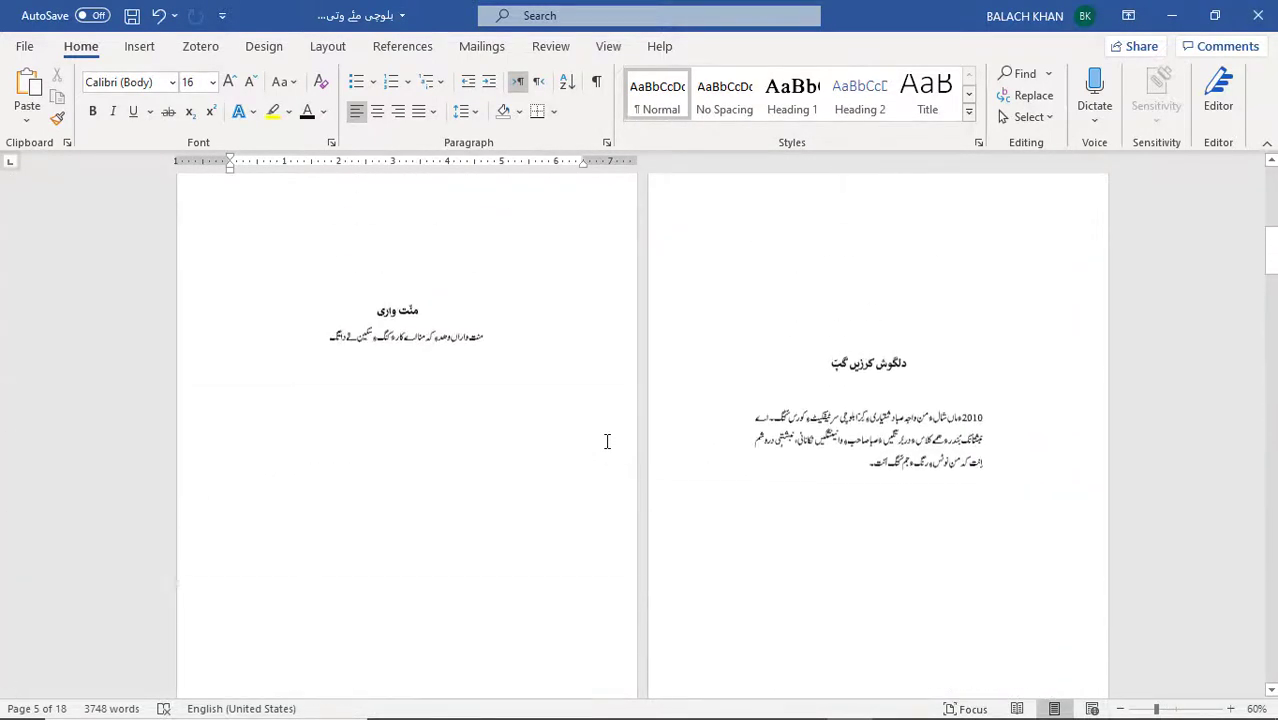
- Select the front matter from the title page through the contents page, and place the cursor at the start of page 6's first heading
click(411, 316)
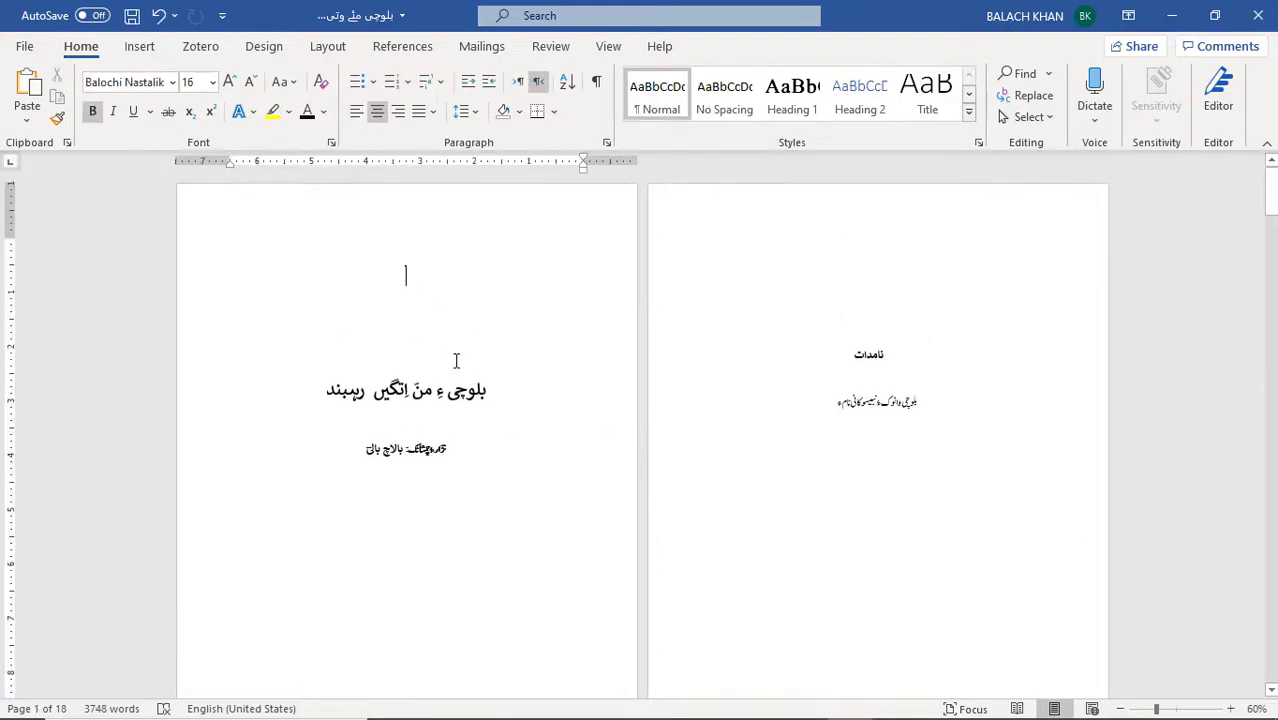
scroll(479, 399, down, 7)
scroll(491, 410, down, 7)
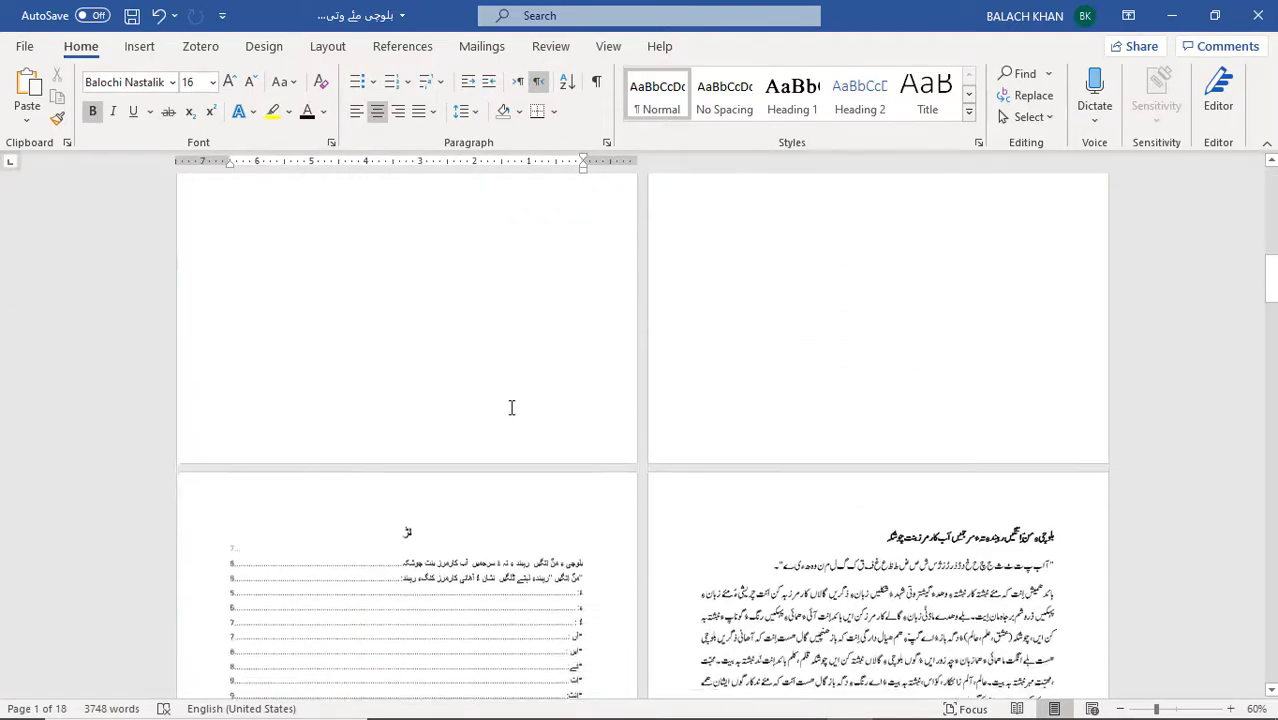
scroll(545, 542, down, 3)
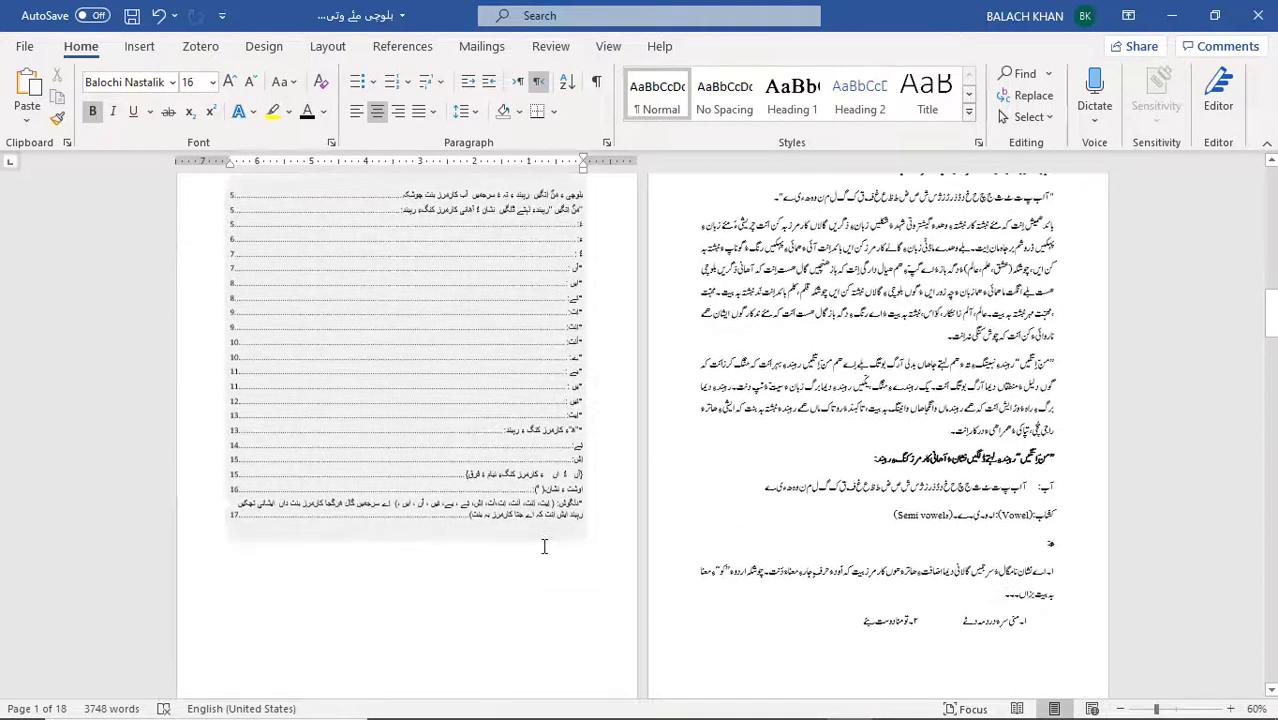
shift+click(546, 574)
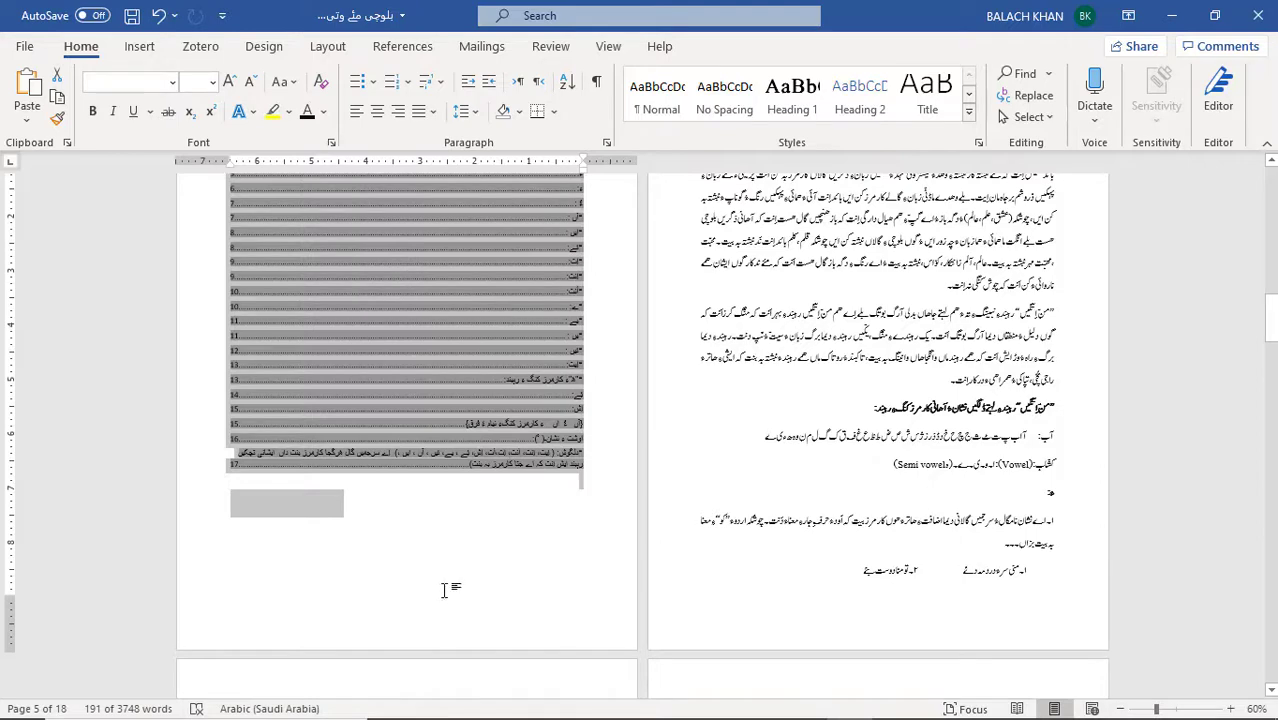
scroll(460, 590, up, 3)
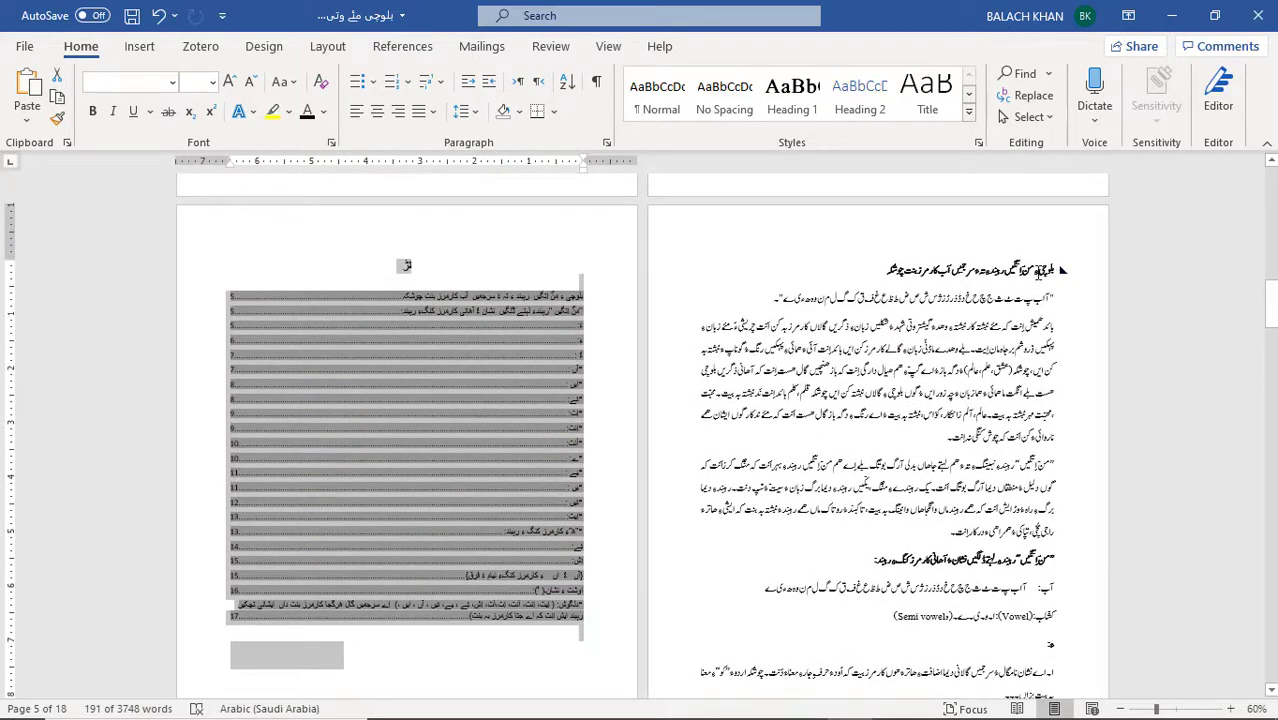
click(1060, 270)
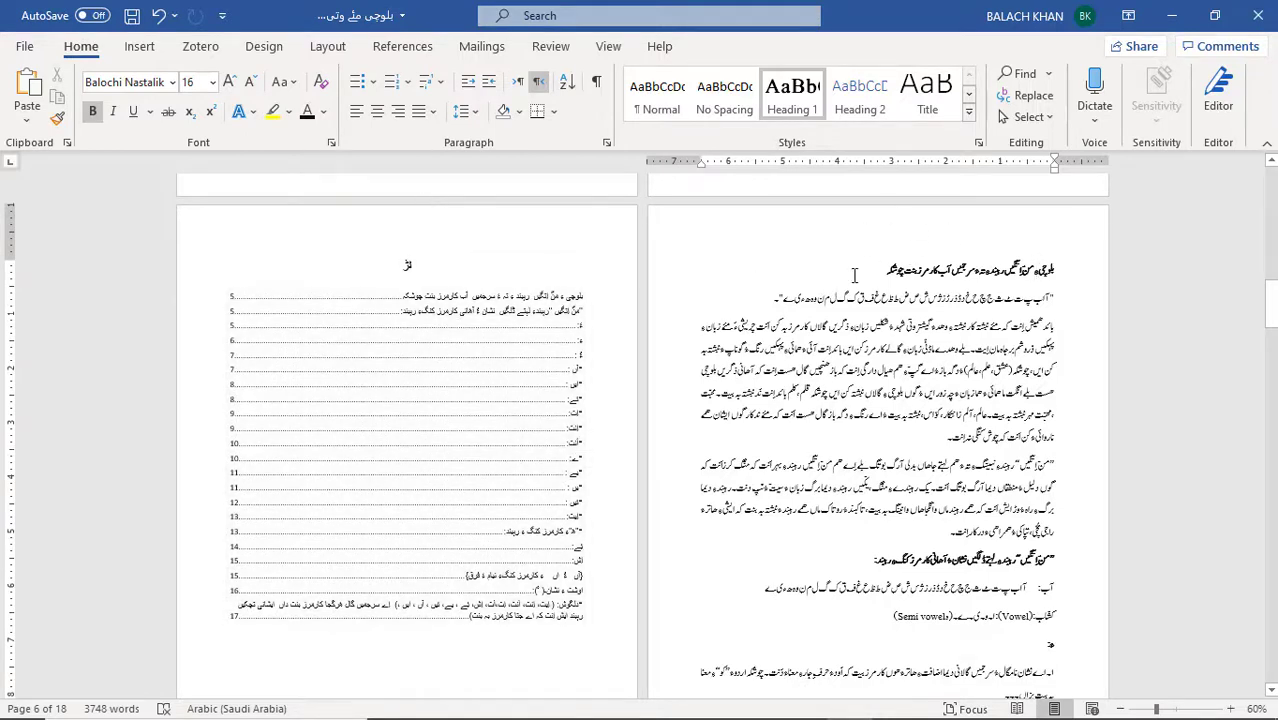
- Select the first heading on page 6 at a larger view, and place the cursor below the table of contents on page 5
drag(887, 271, 1048, 271)
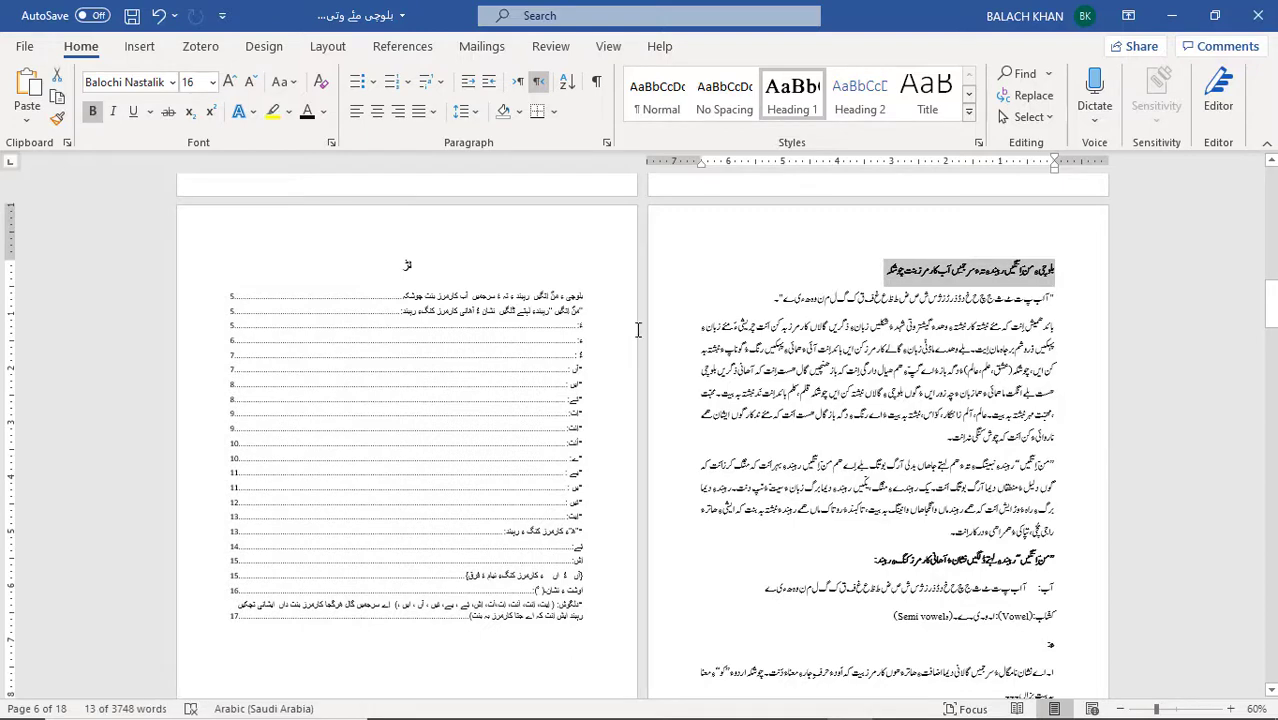
scroll(624, 343, up, 2)
ctrl+scroll(624, 343, up, 3)
scroll(624, 343, up, 3)
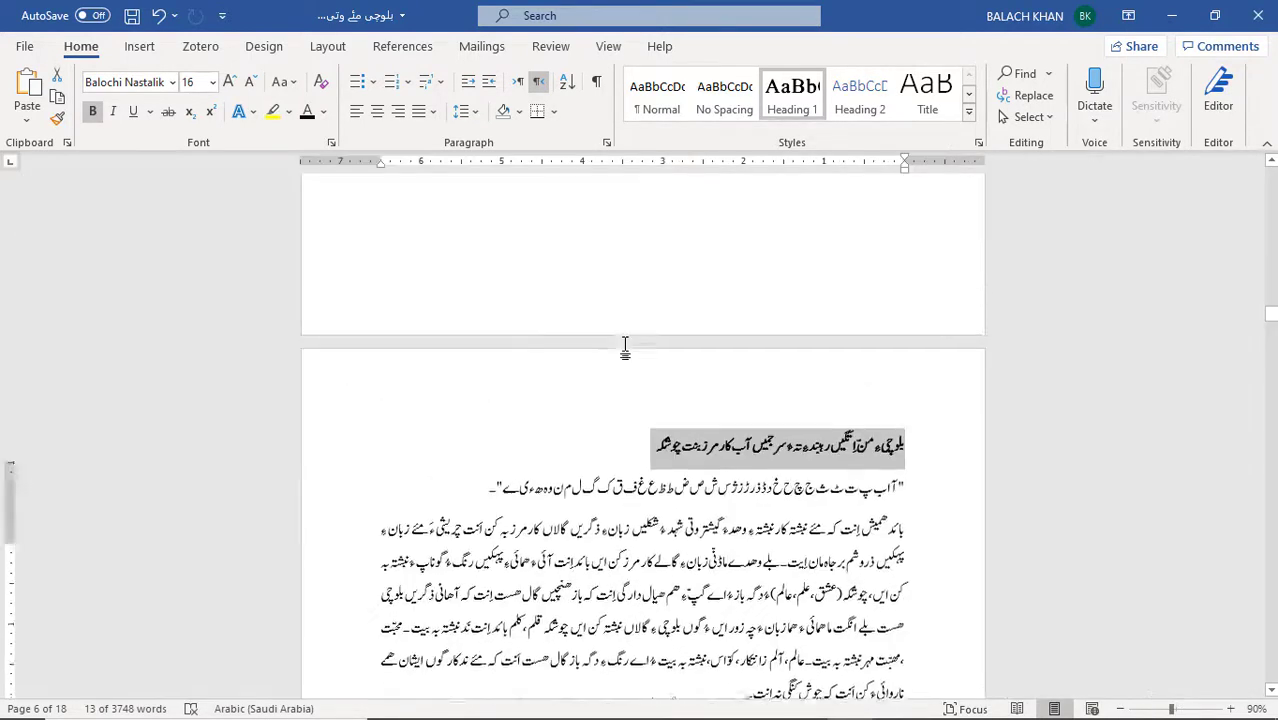
click(531, 340)
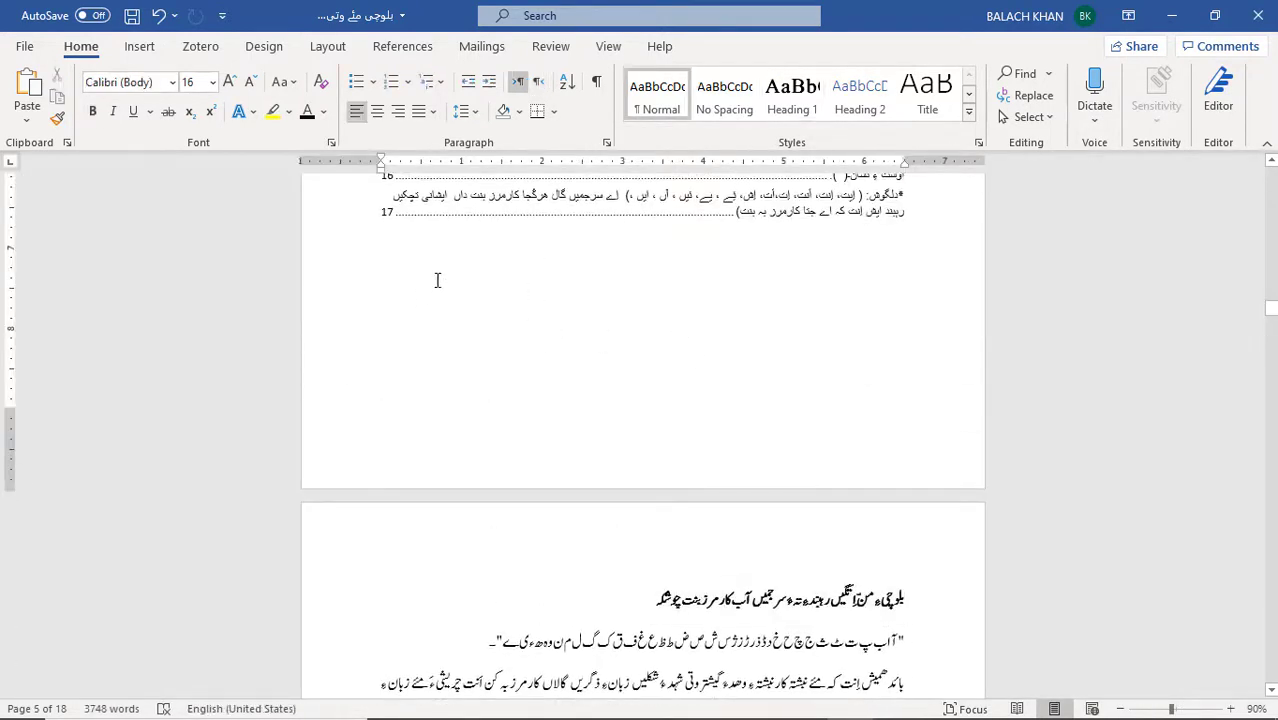
click(428, 365)
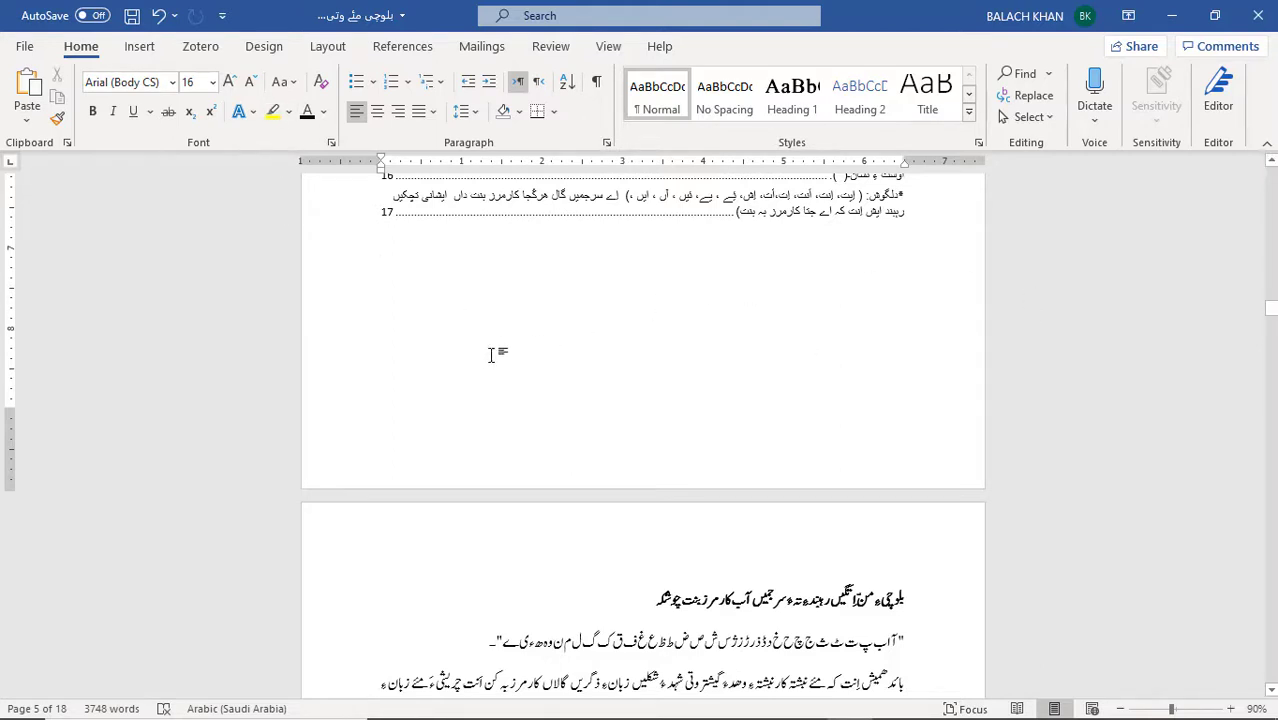
scroll(528, 391, up, 5)
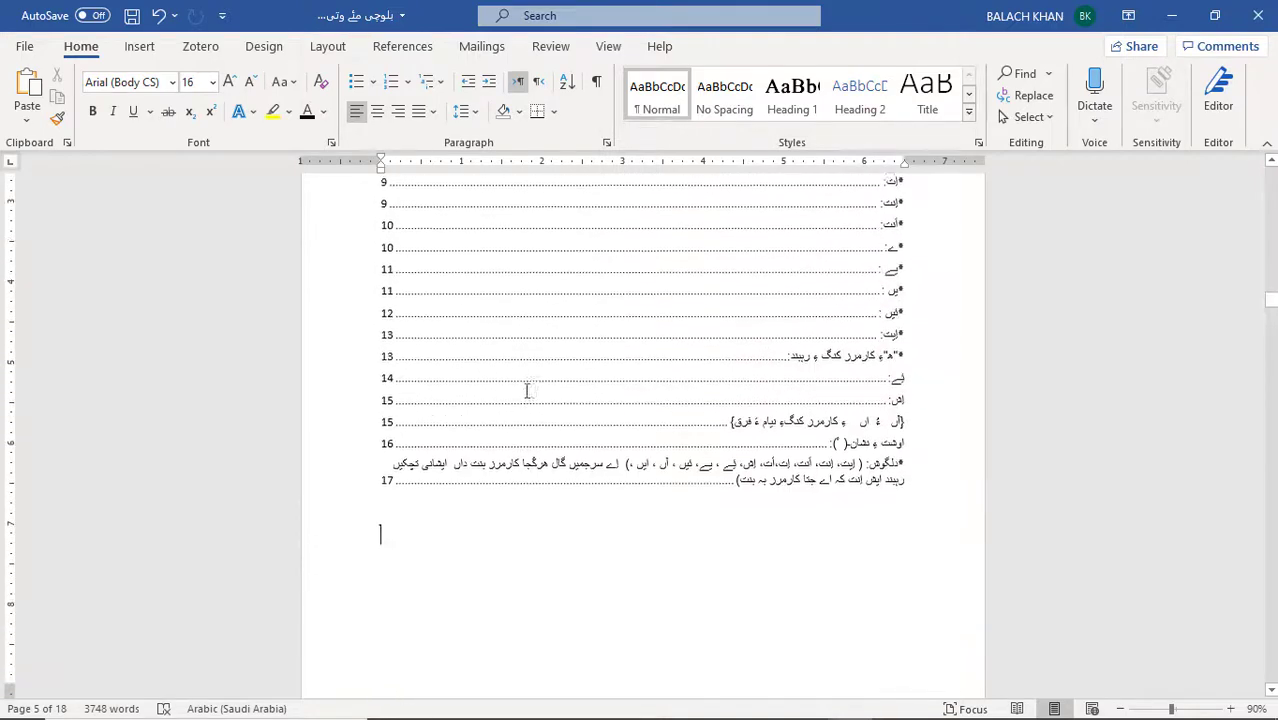
- Examine the front matter from the title page through the contents page, up to where the main text starts on page 6
drag(1271, 303, 1232, 214)
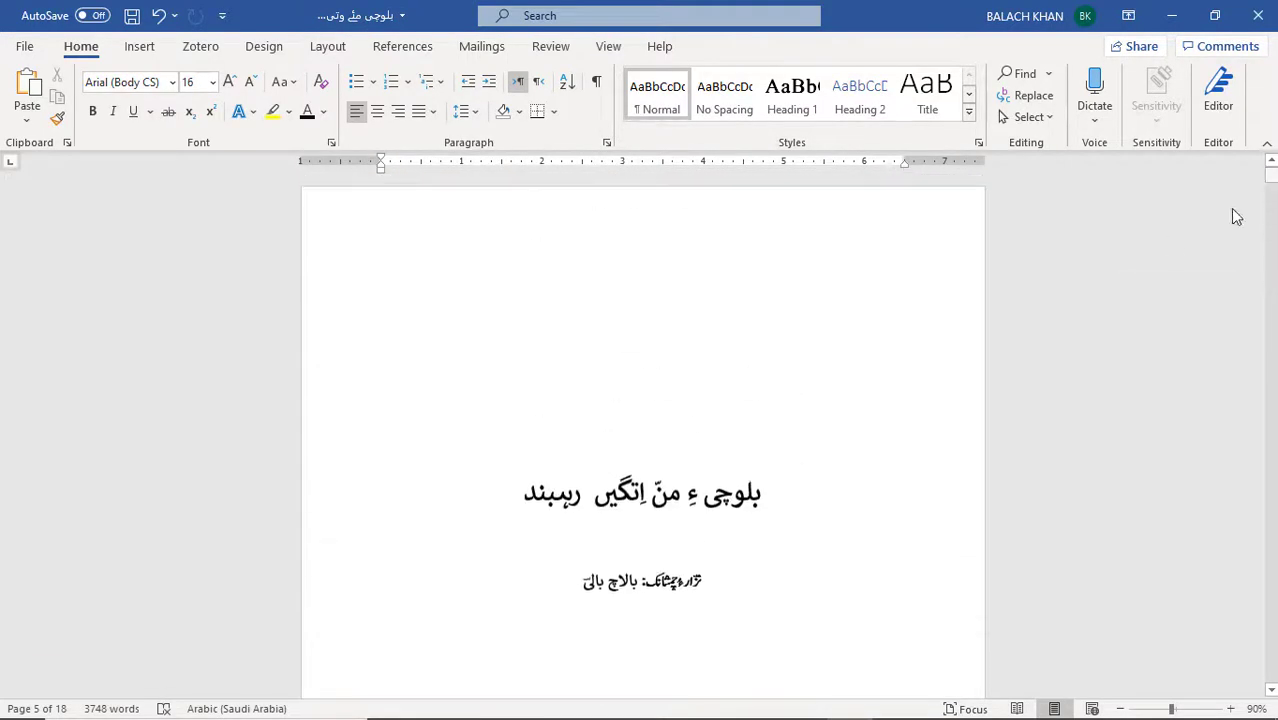
click(781, 513)
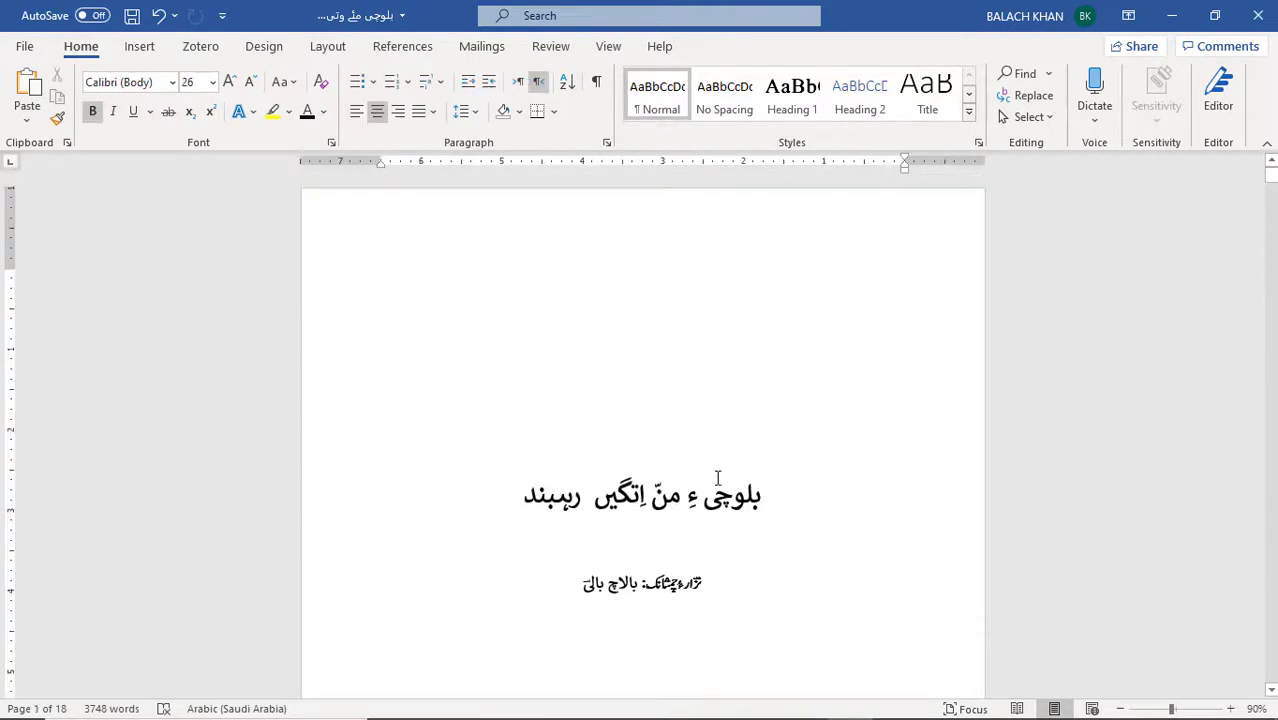
scroll(720, 480, down, 8)
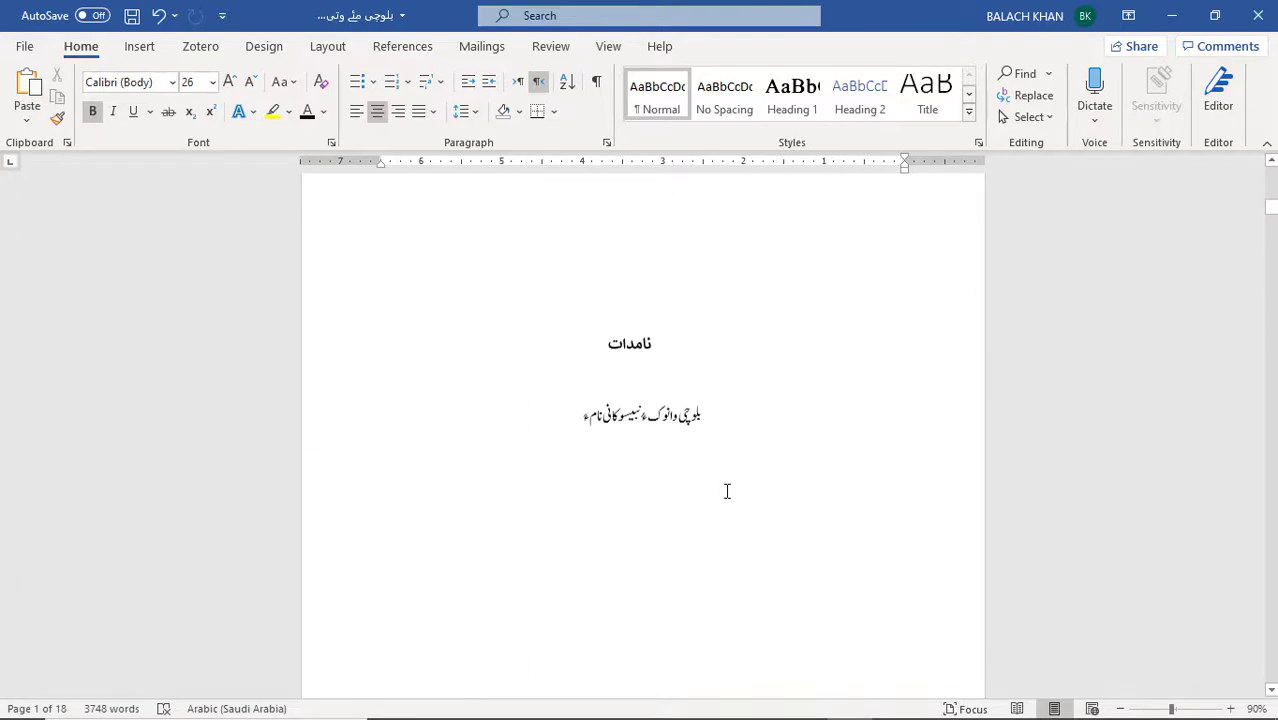
scroll(727, 491, down, 15)
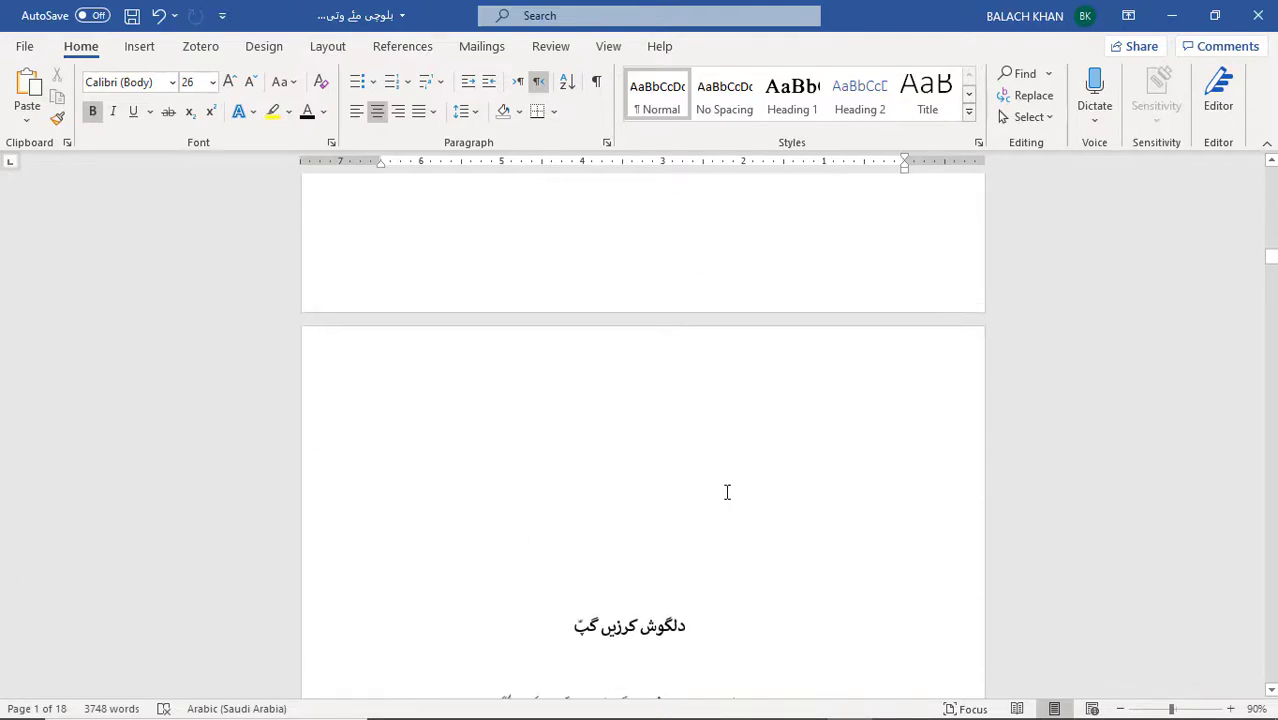
scroll(727, 491, down, 15)
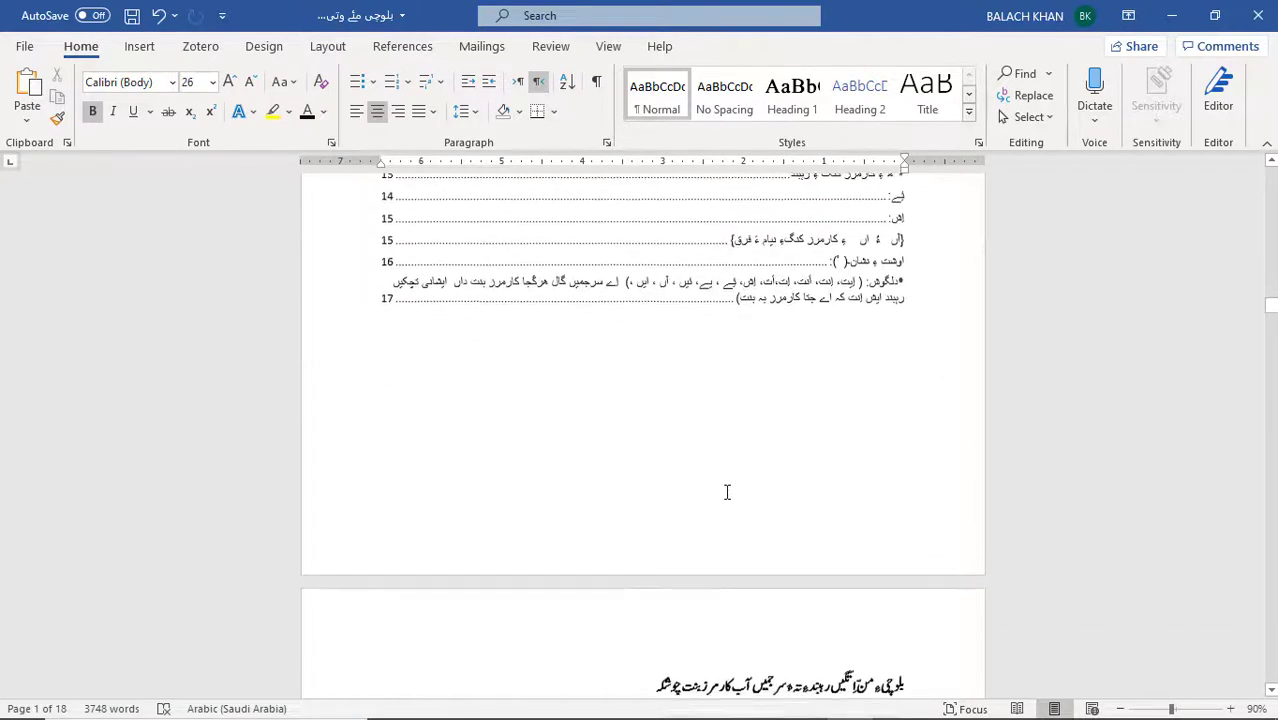
scroll(727, 491, down, 2)
scroll(752, 570, up, 2)
scroll(577, 557, down, 1)
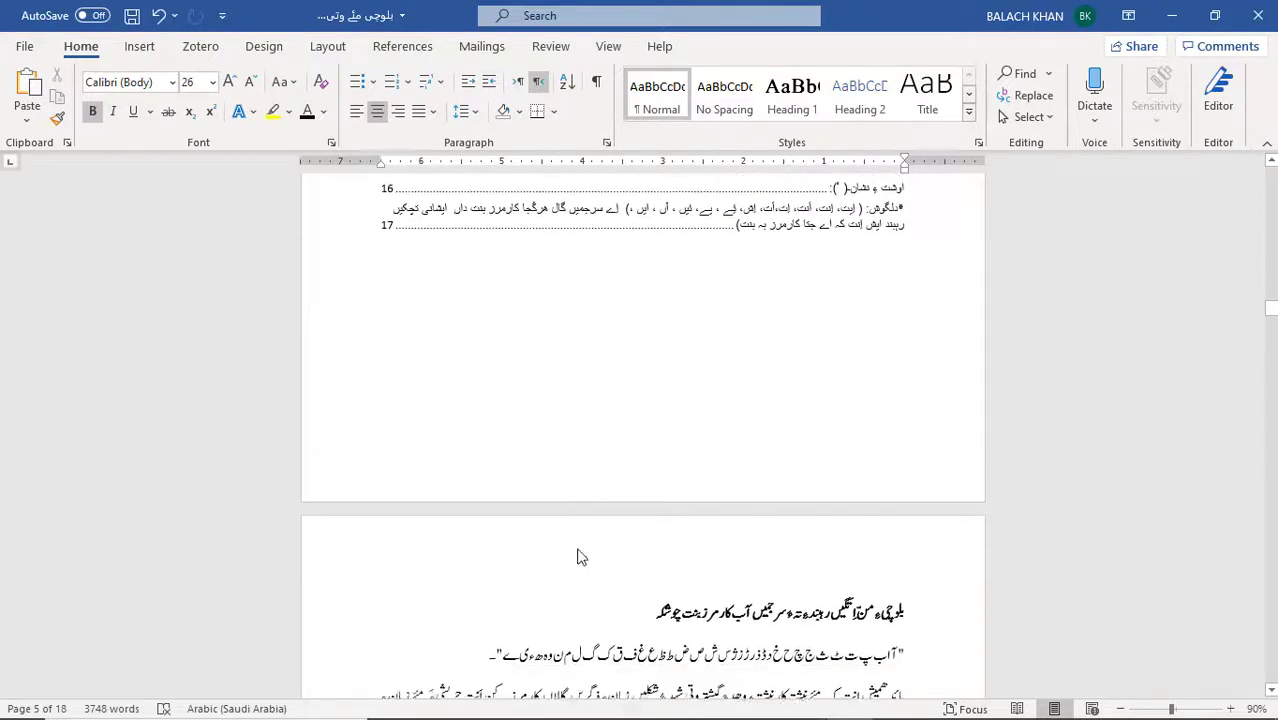
click(582, 368)
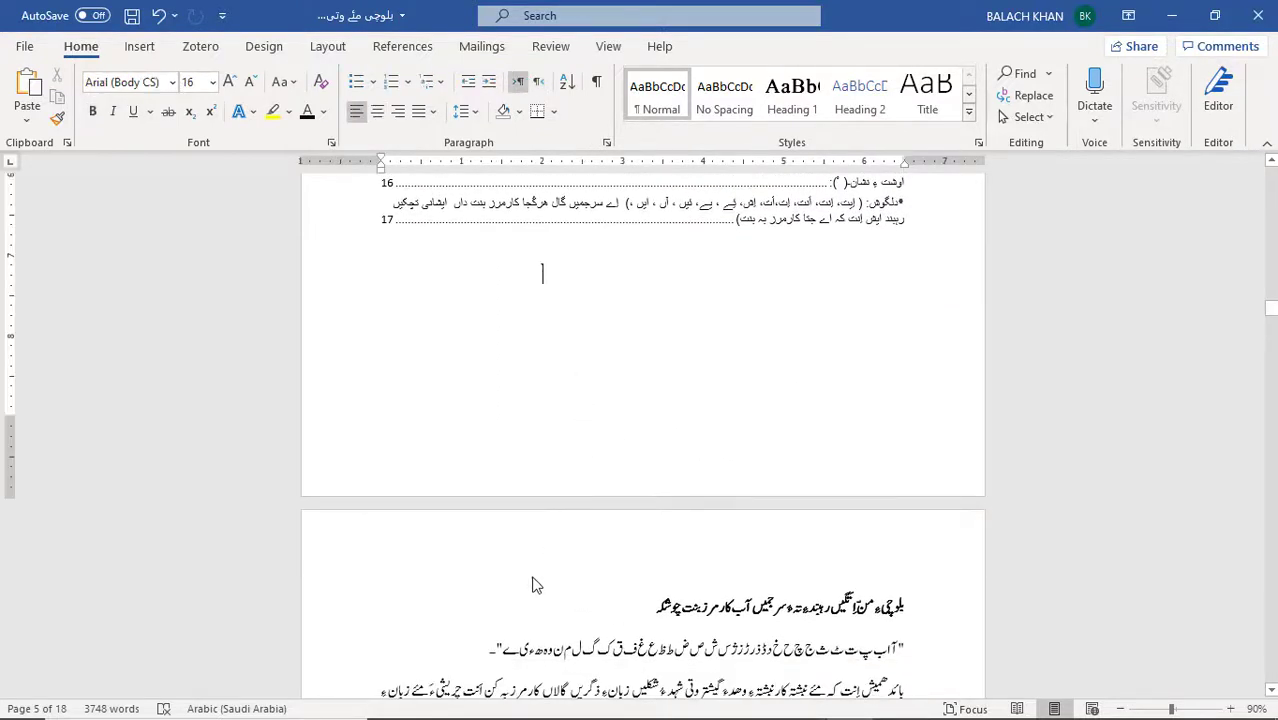
- Open the footer of page 5 to examine the header and footer labels around the page boundary, and return to the body text
double_click(561, 490)
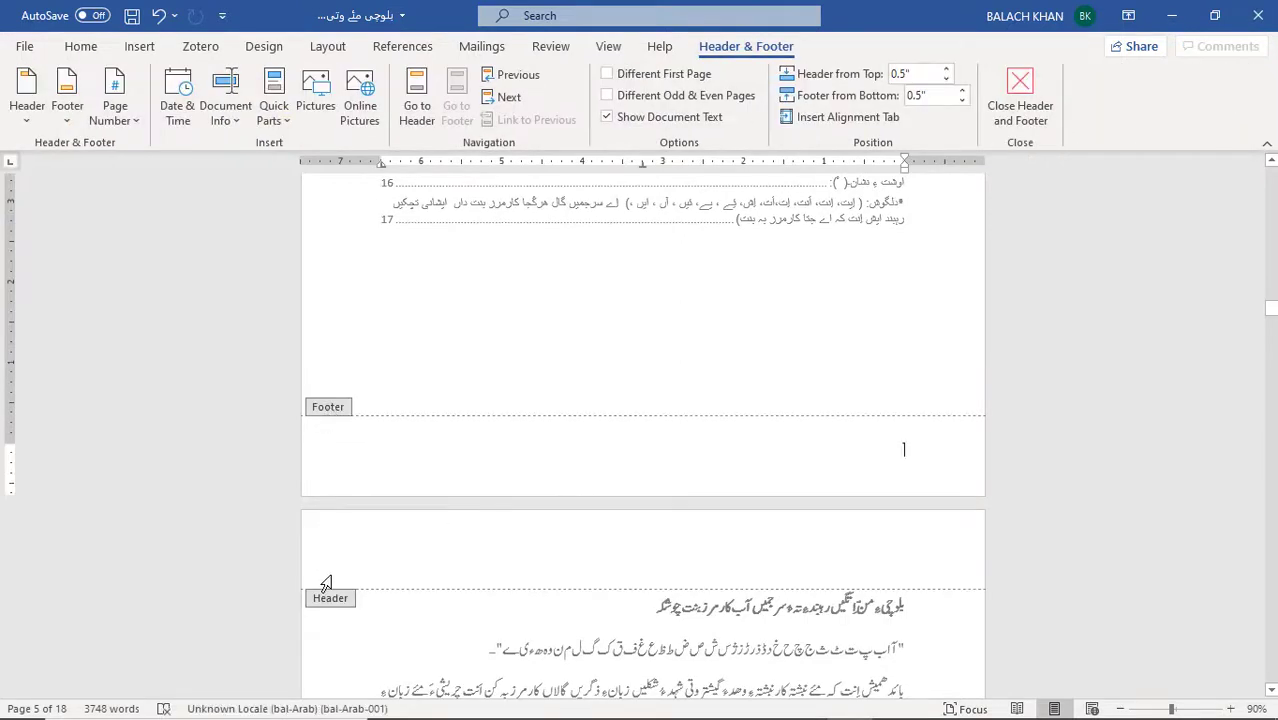
scroll(337, 588, down, 4)
scroll(688, 322, up, 2)
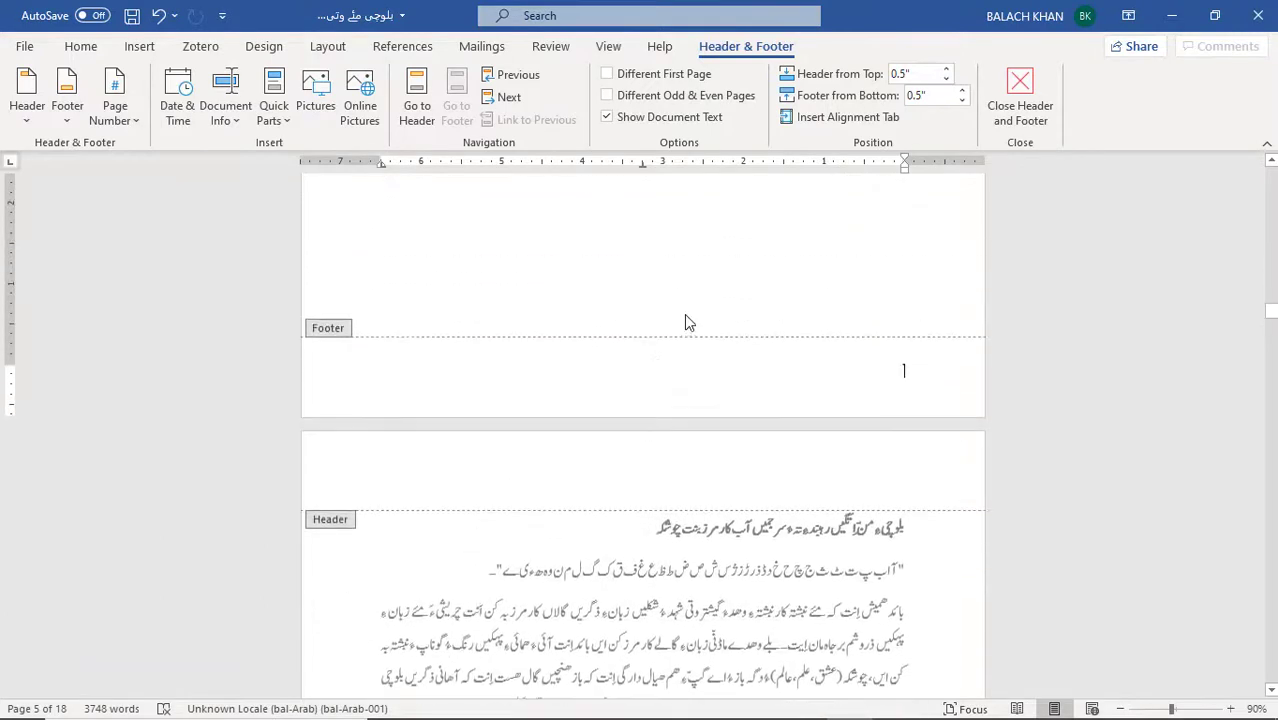
double_click(696, 305)
scroll(699, 397, up, 2)
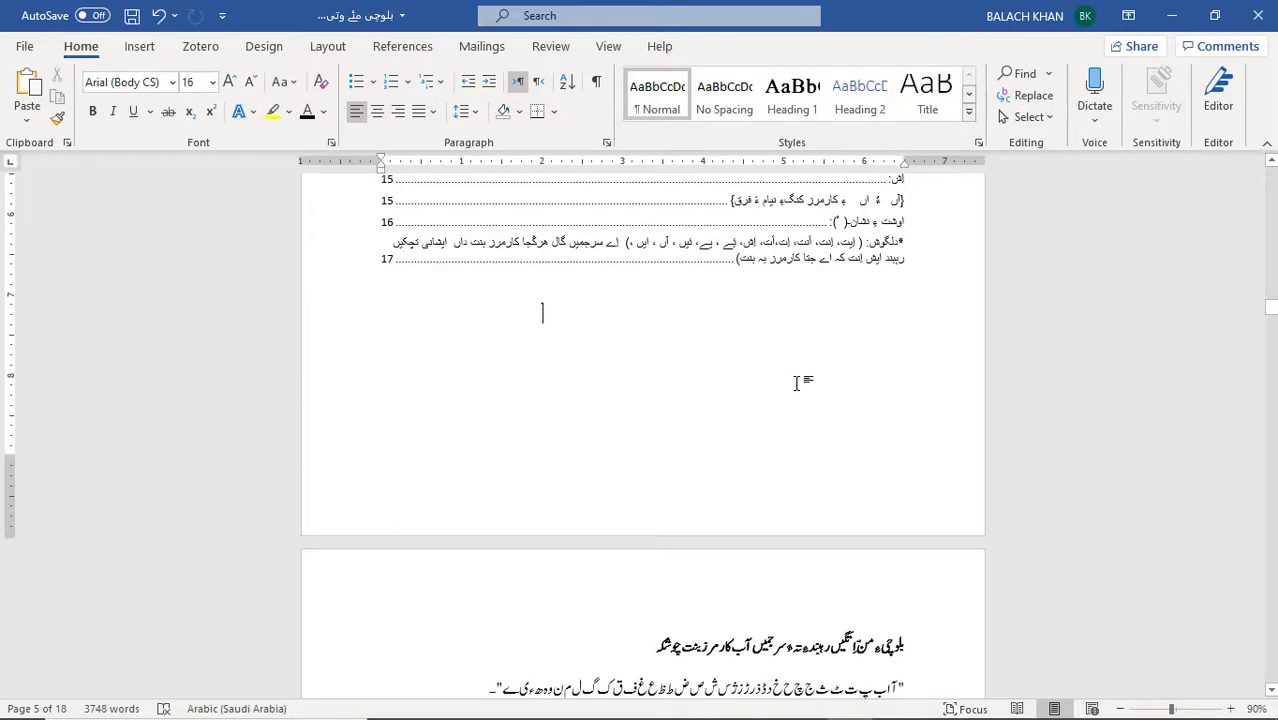
- Insert a Next Page section break below the table of contents, and delete the empty paragraph above page 6's first heading
click(539, 212)
double_click(543, 313)
click(328, 50)
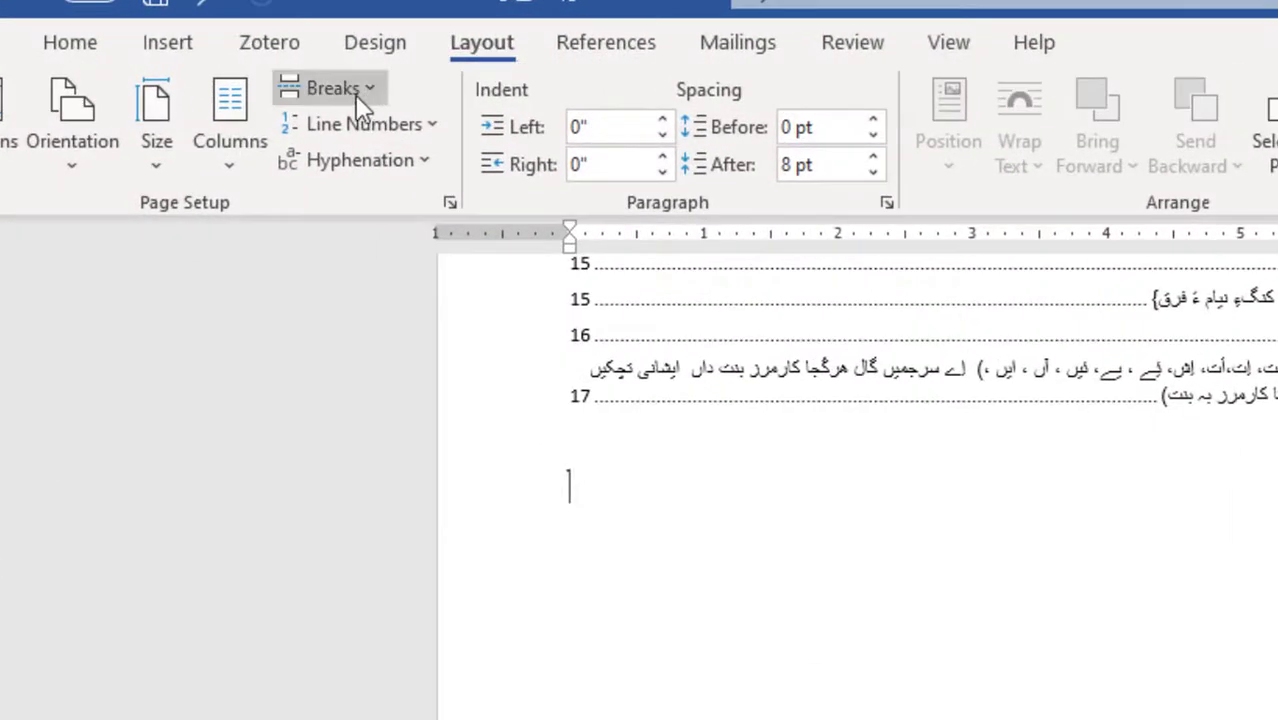
click(251, 76)
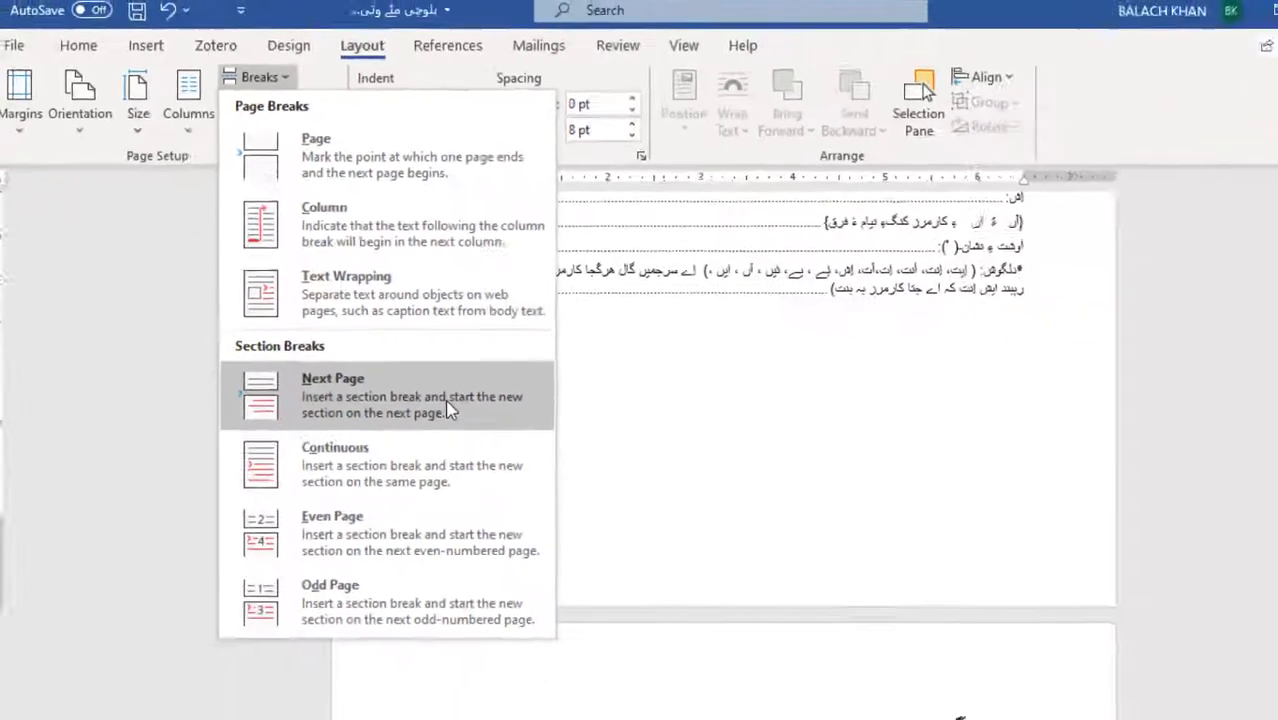
click(600, 570)
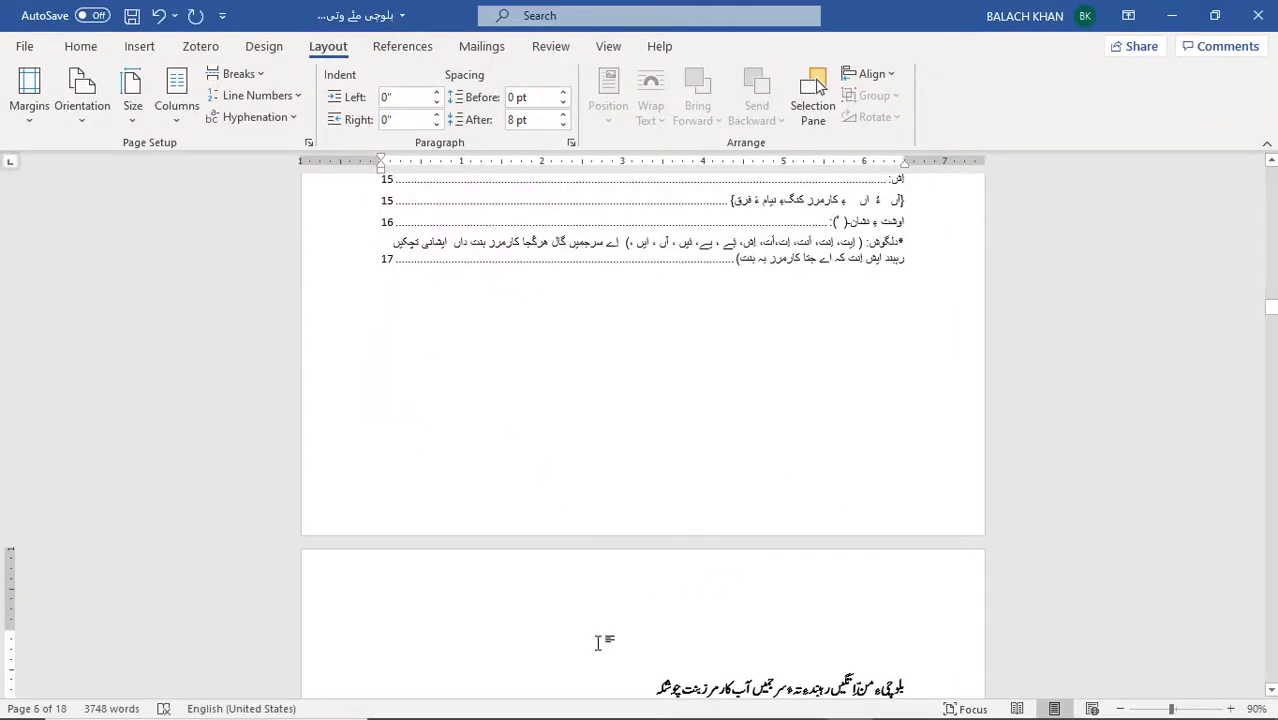
scroll(740, 590, down, 1)
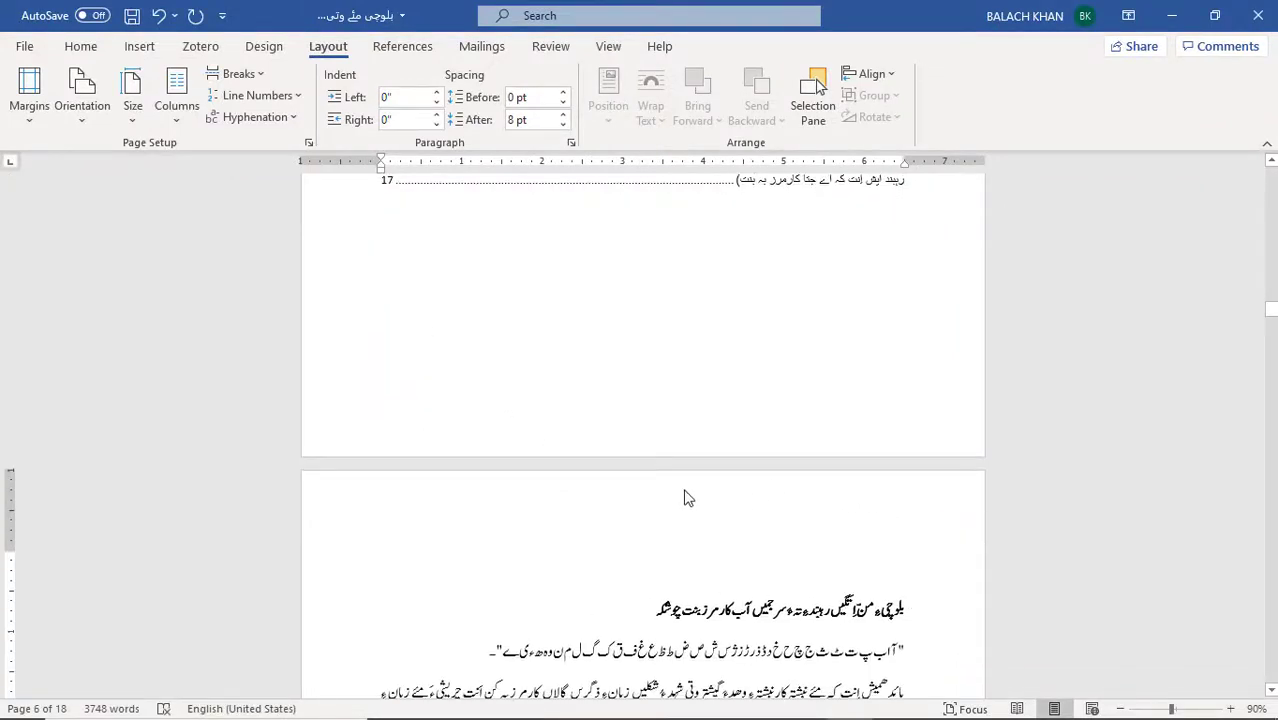
key(Delete)
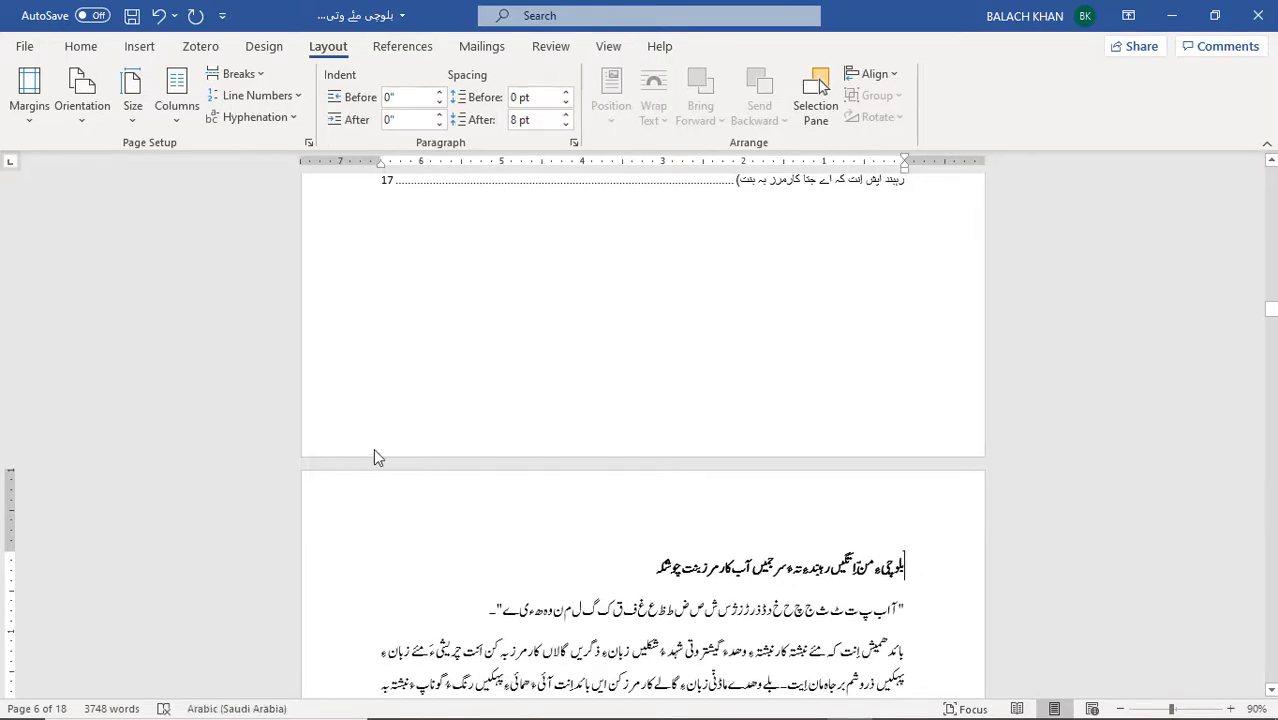
- Open the header area and insert a Plain Number 1 page number at the top of the page from the section 1 header, returning to the body text
double_click(395, 500)
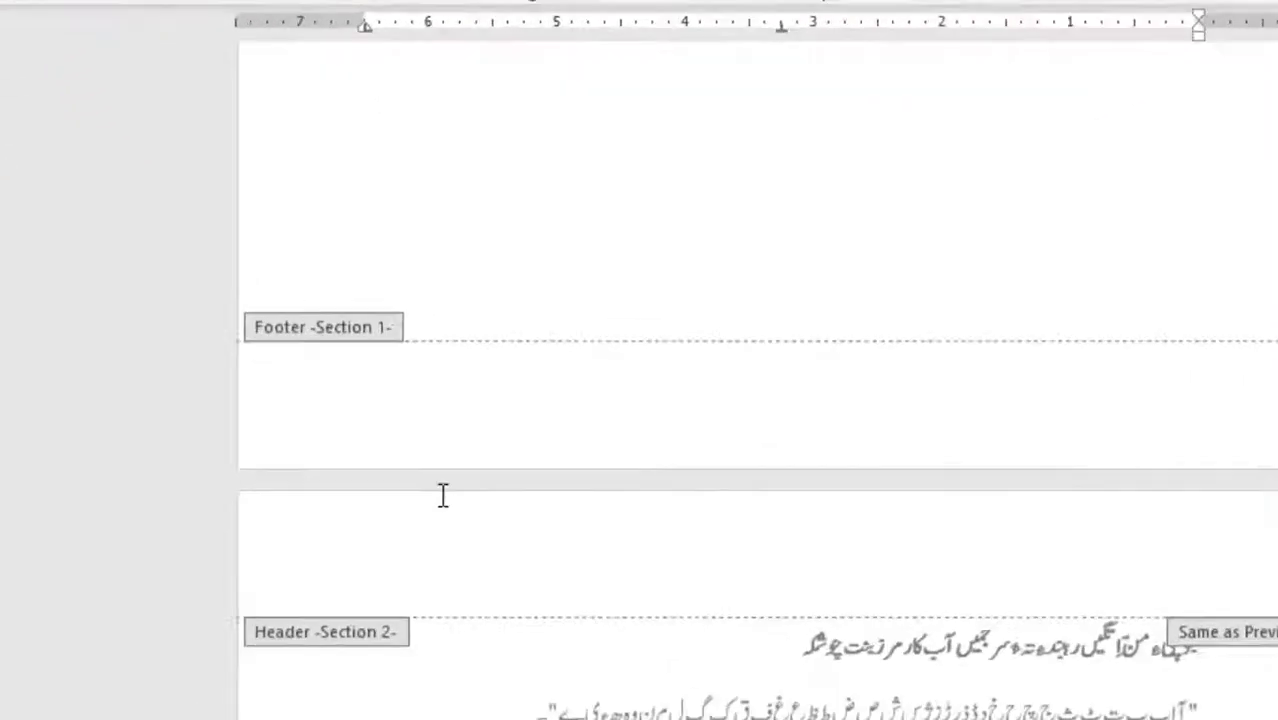
scroll(768, 472, down, 1)
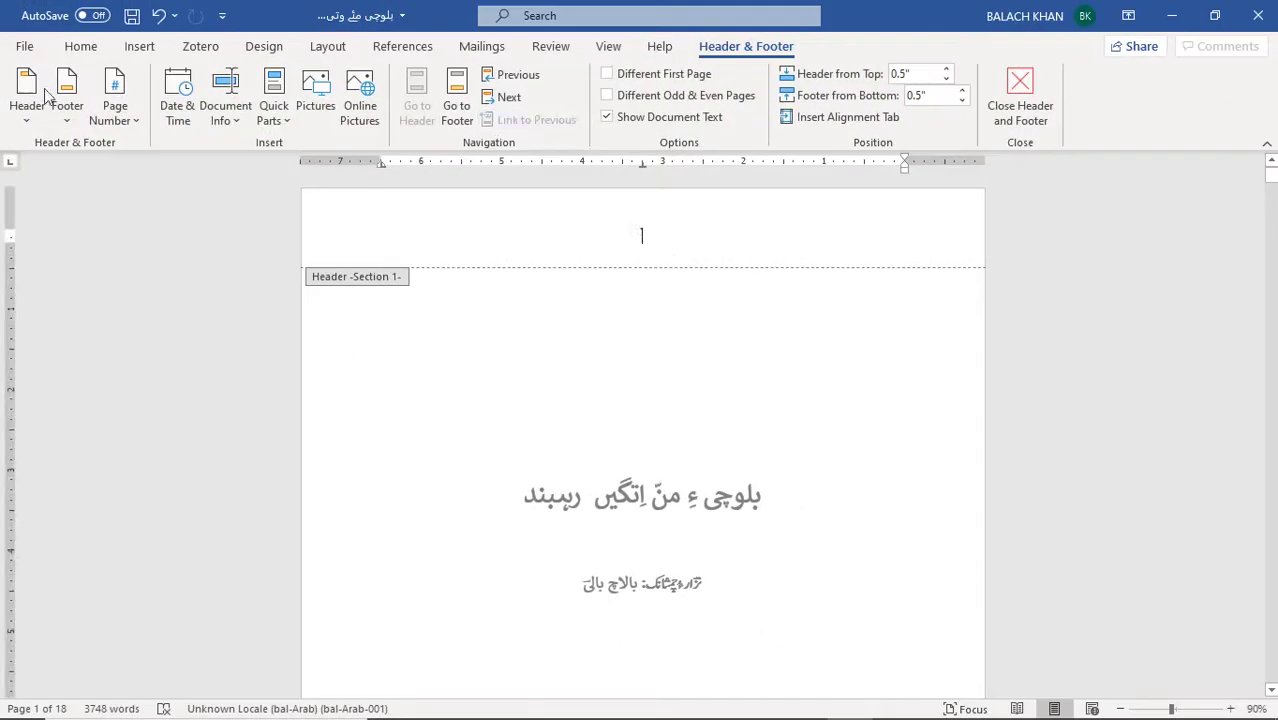
click(115, 105)
mouse_move(192, 150)
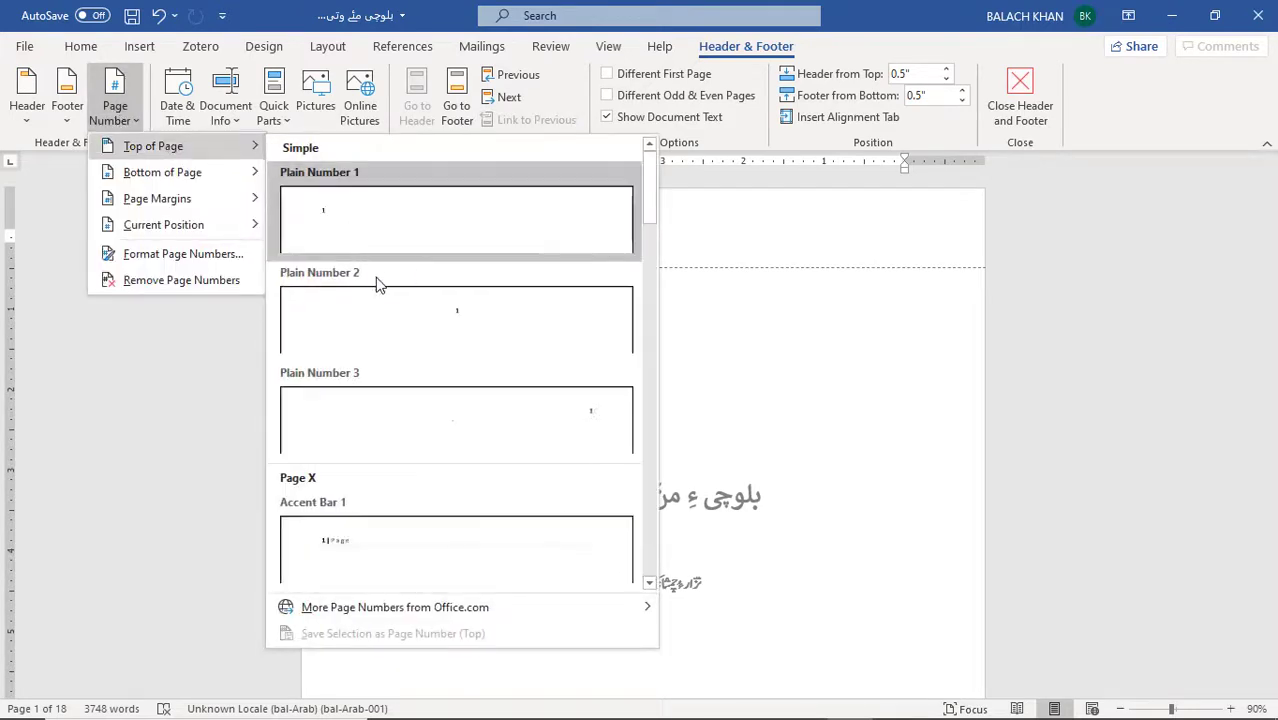
click(449, 230)
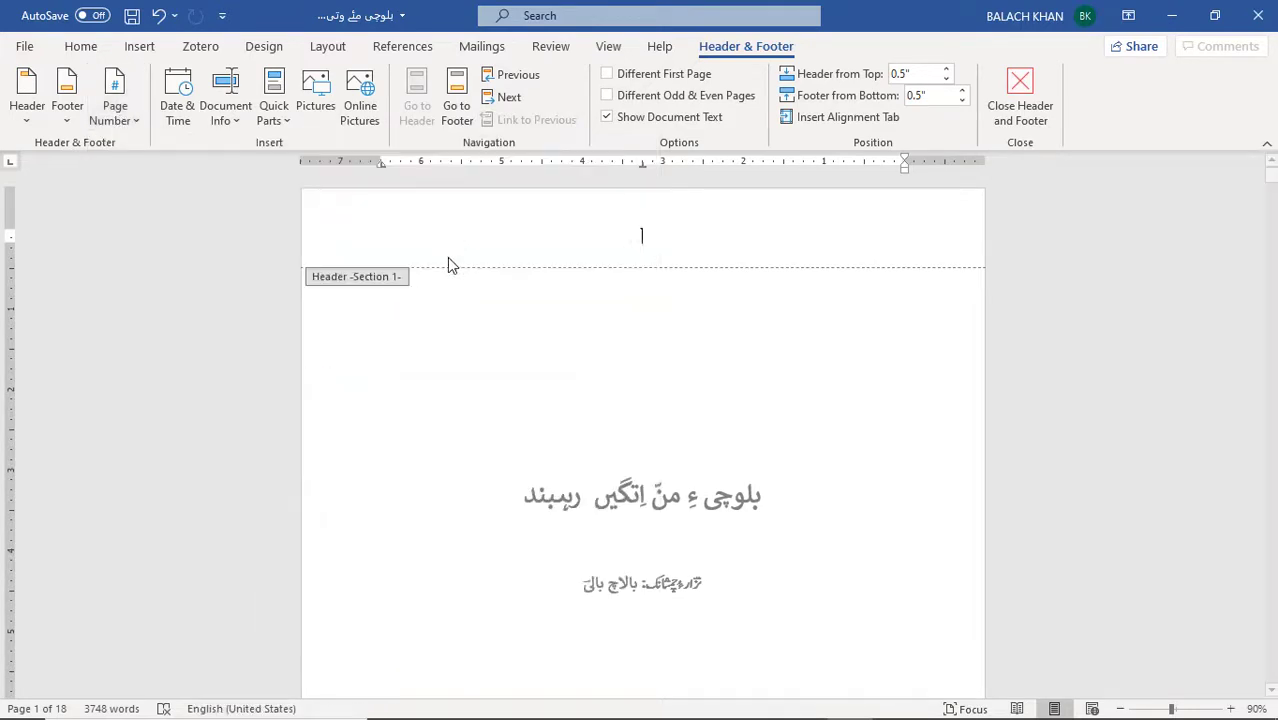
double_click(485, 297)
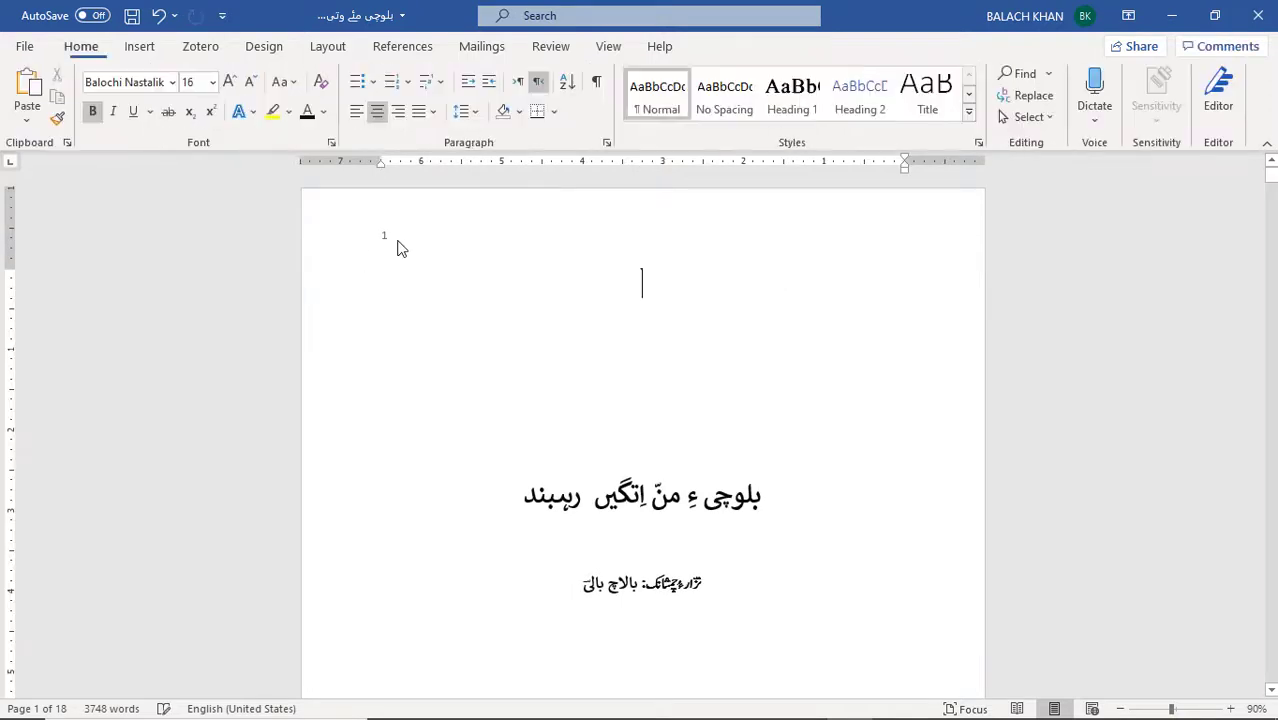
- Examine the page numbers in the headers from the title page through page 6, and return to the contents page
scroll(399, 245, down, 5)
scroll(401, 262, down, 20)
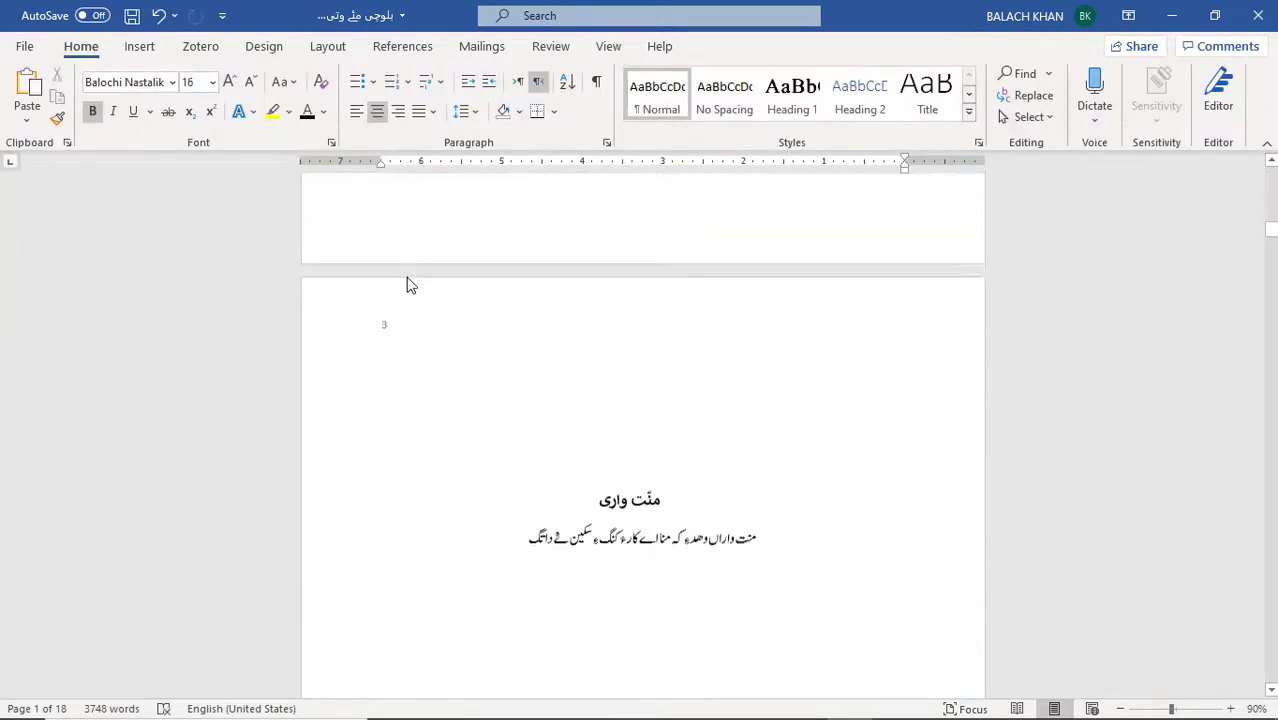
scroll(408, 277, down, 8)
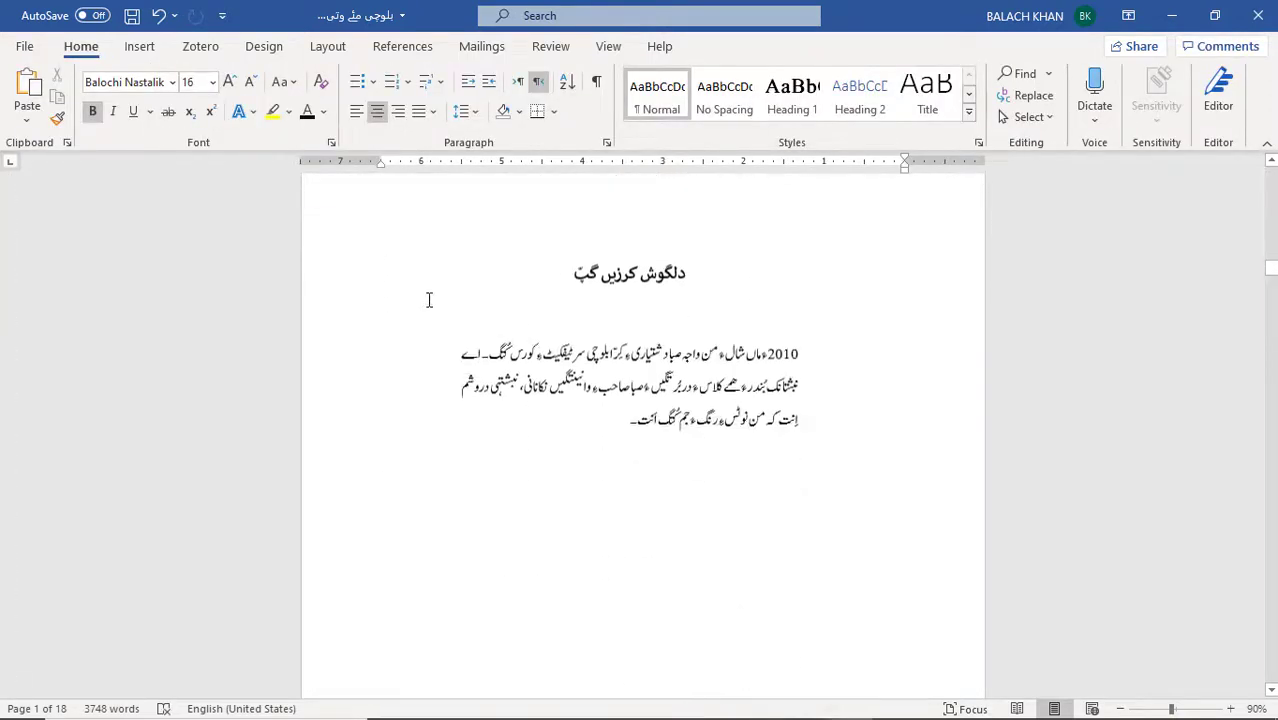
scroll(428, 298, up, 6)
scroll(430, 301, down, 15)
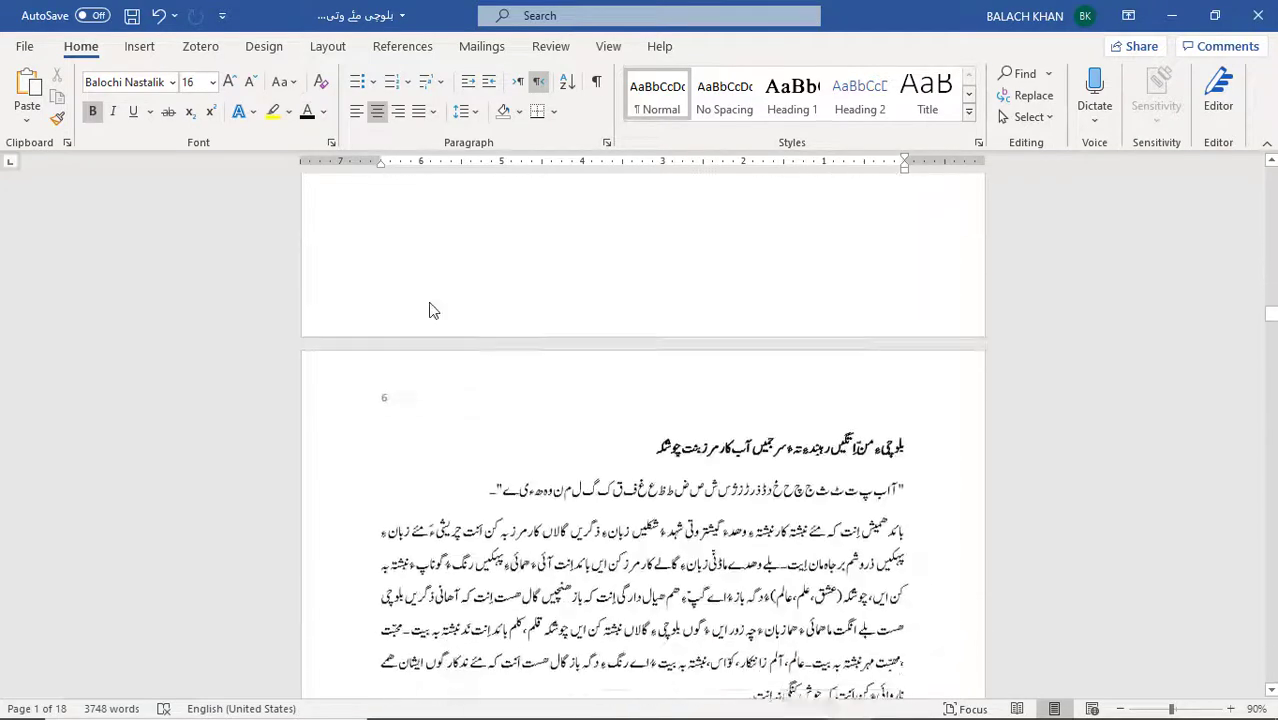
scroll(429, 302, down, 2)
click(397, 283)
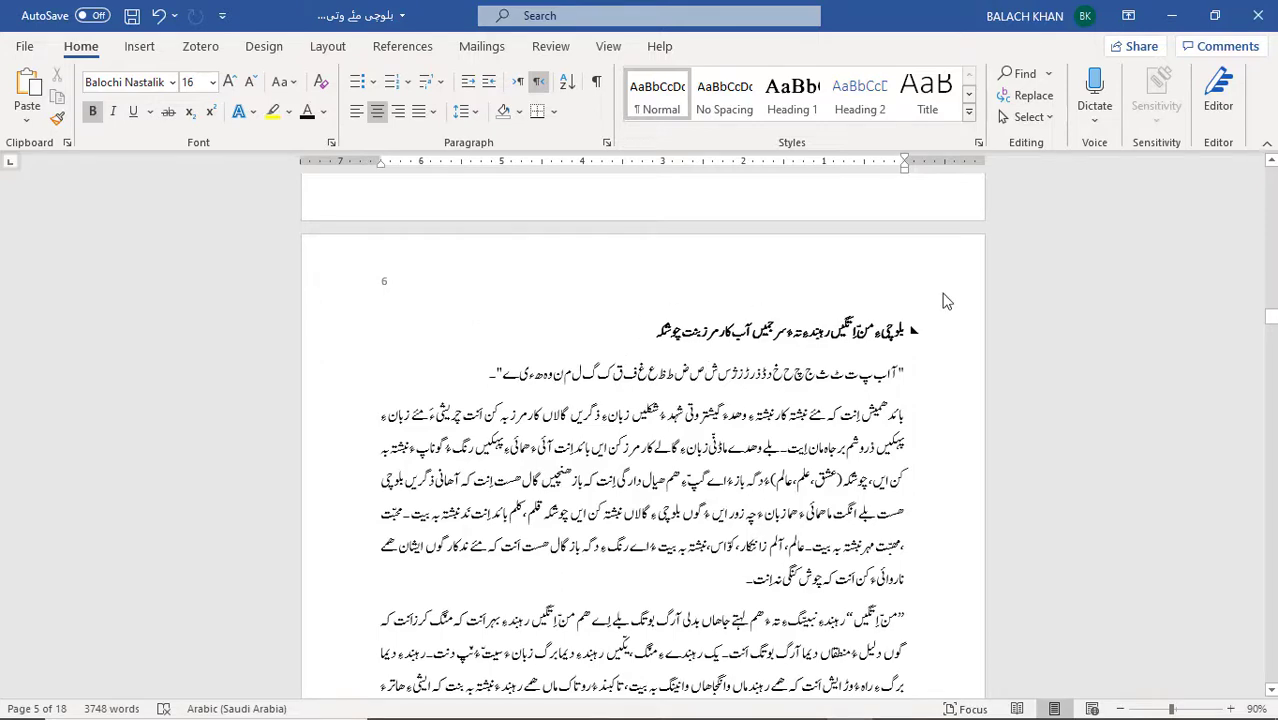
scroll(632, 300, up, 10)
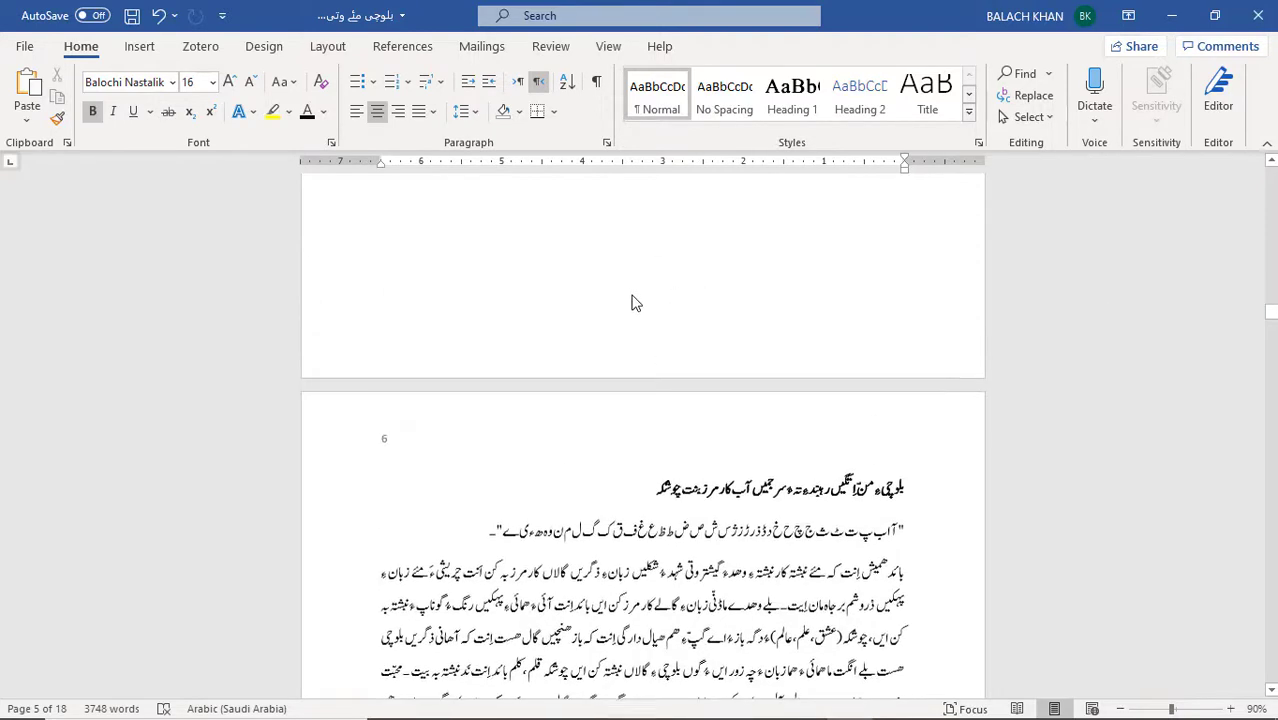
scroll(632, 297, up, 4)
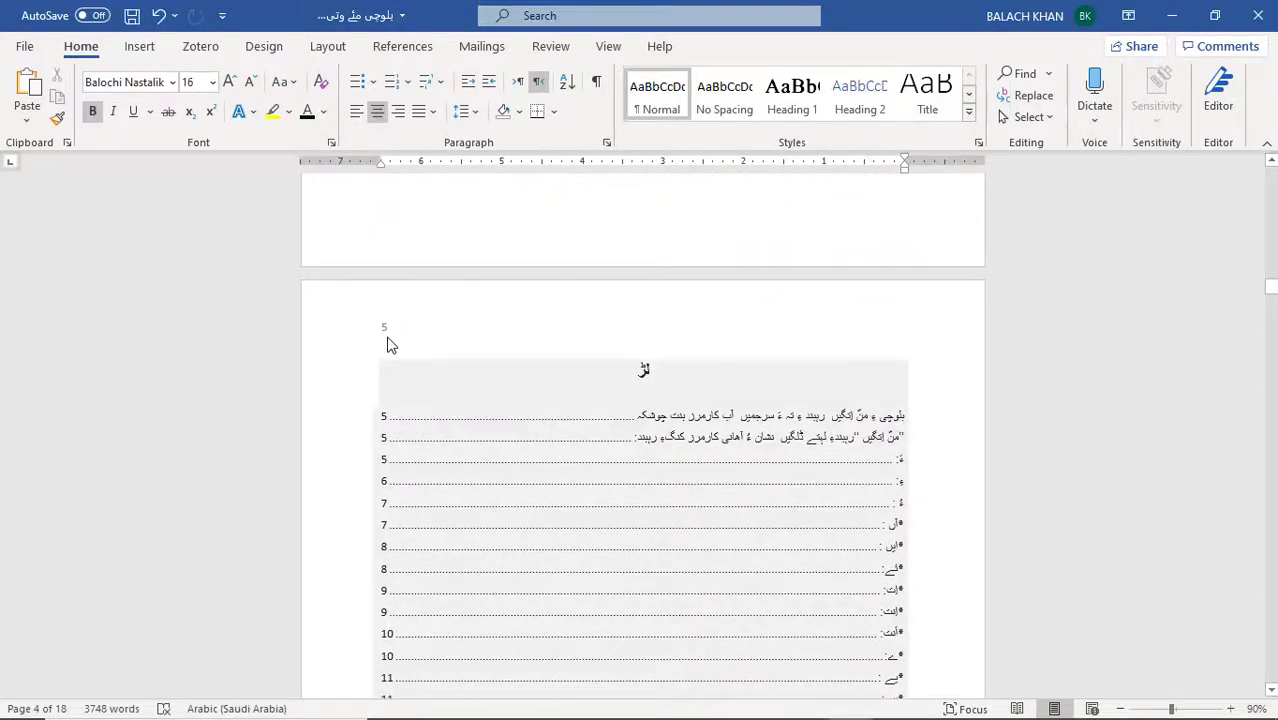
- Open the section 1 header on the contents page, set its page number format to I, II, III, ..., and return to the body text
click(449, 317)
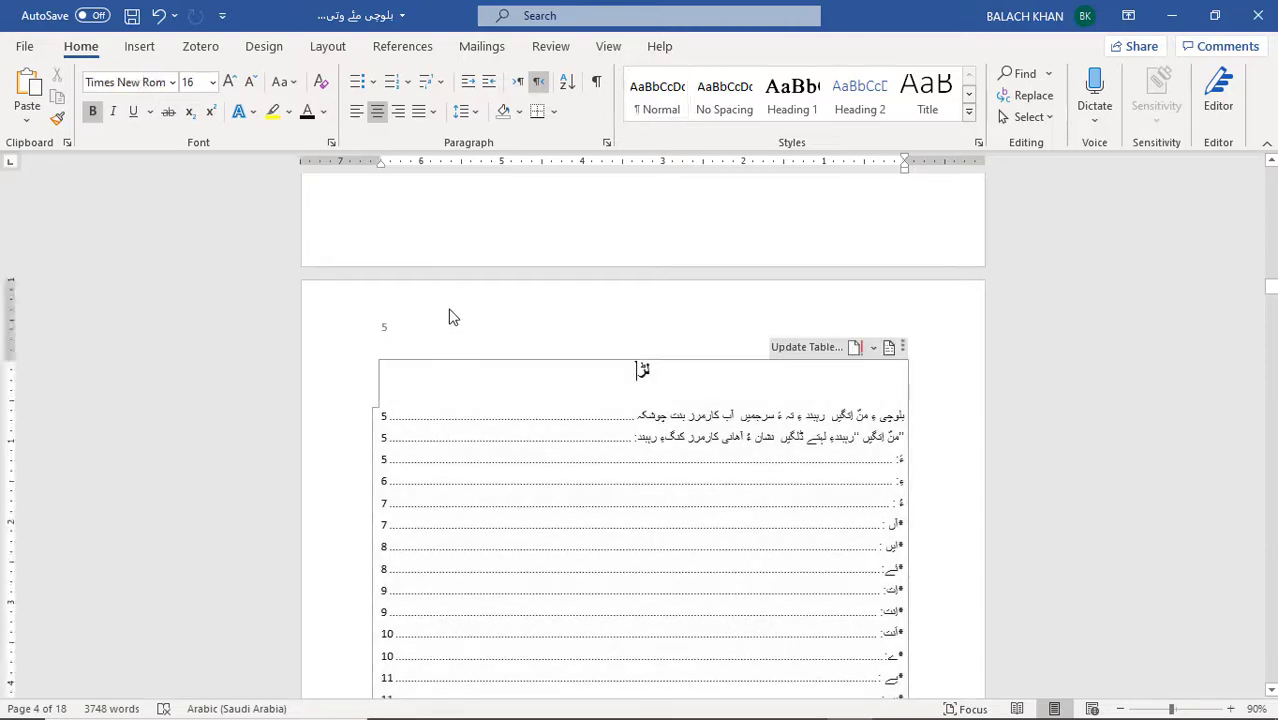
double_click(449, 317)
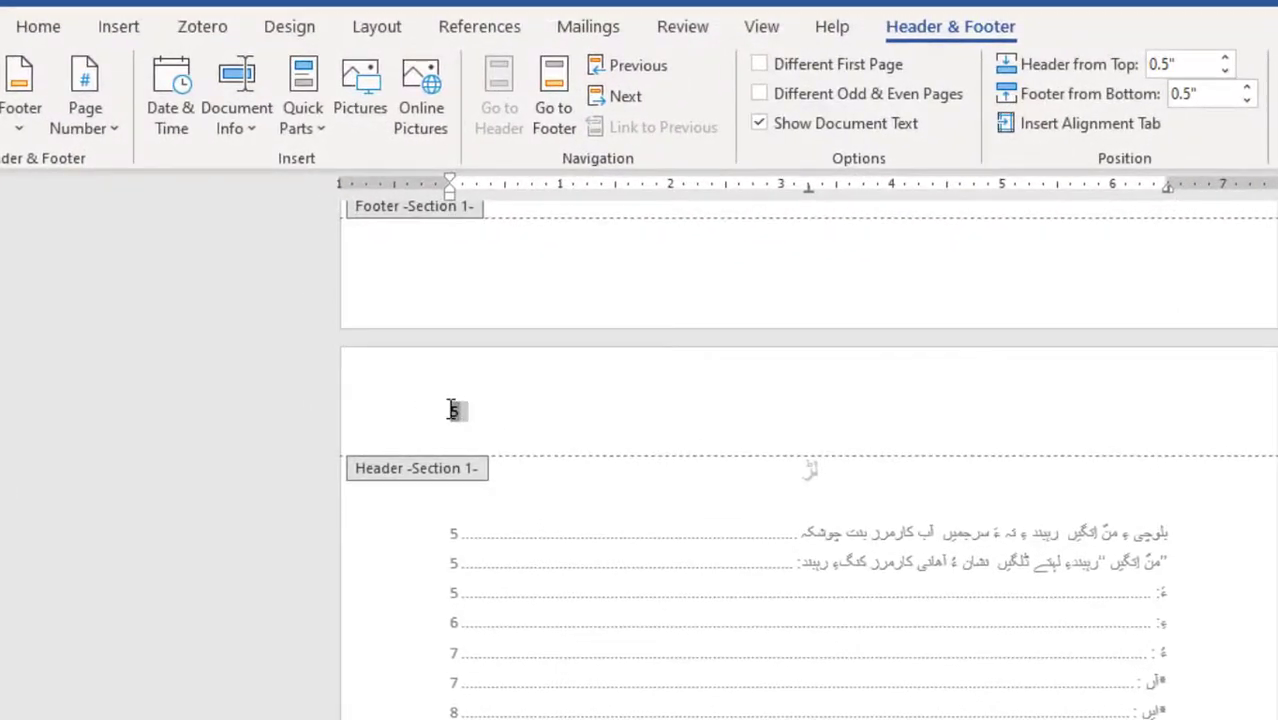
click(90, 129)
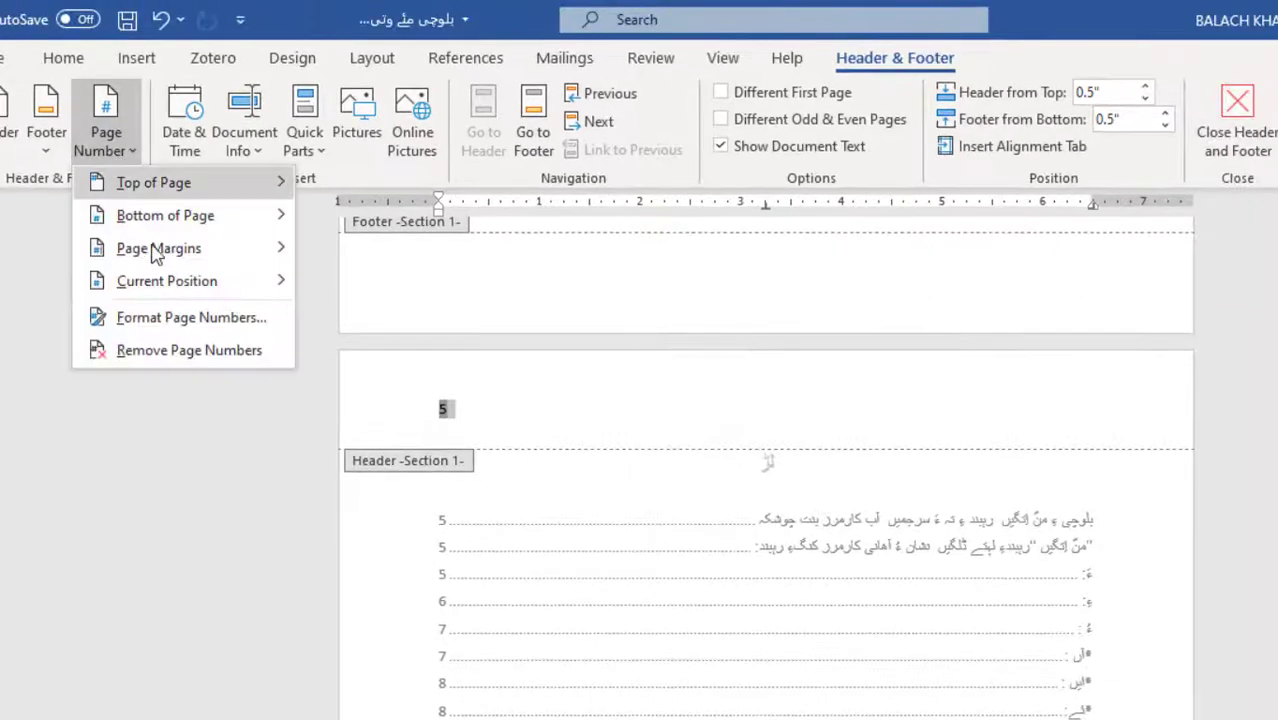
click(220, 320)
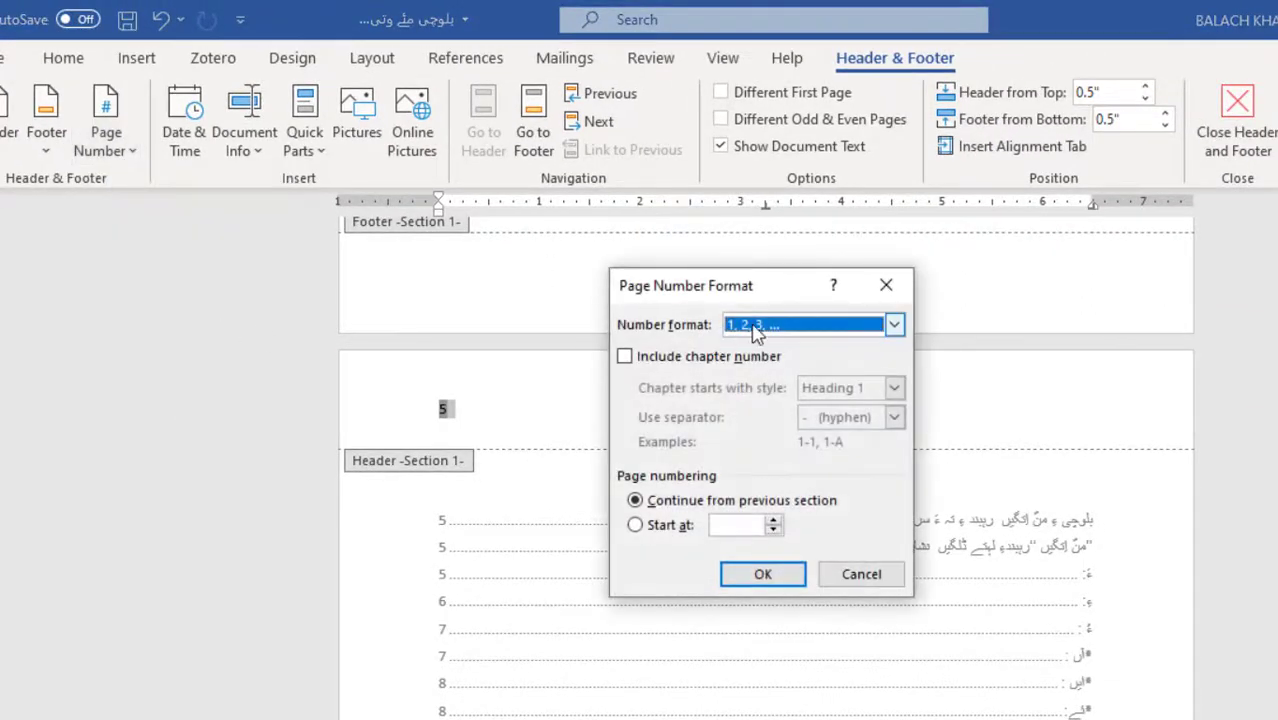
click(755, 327)
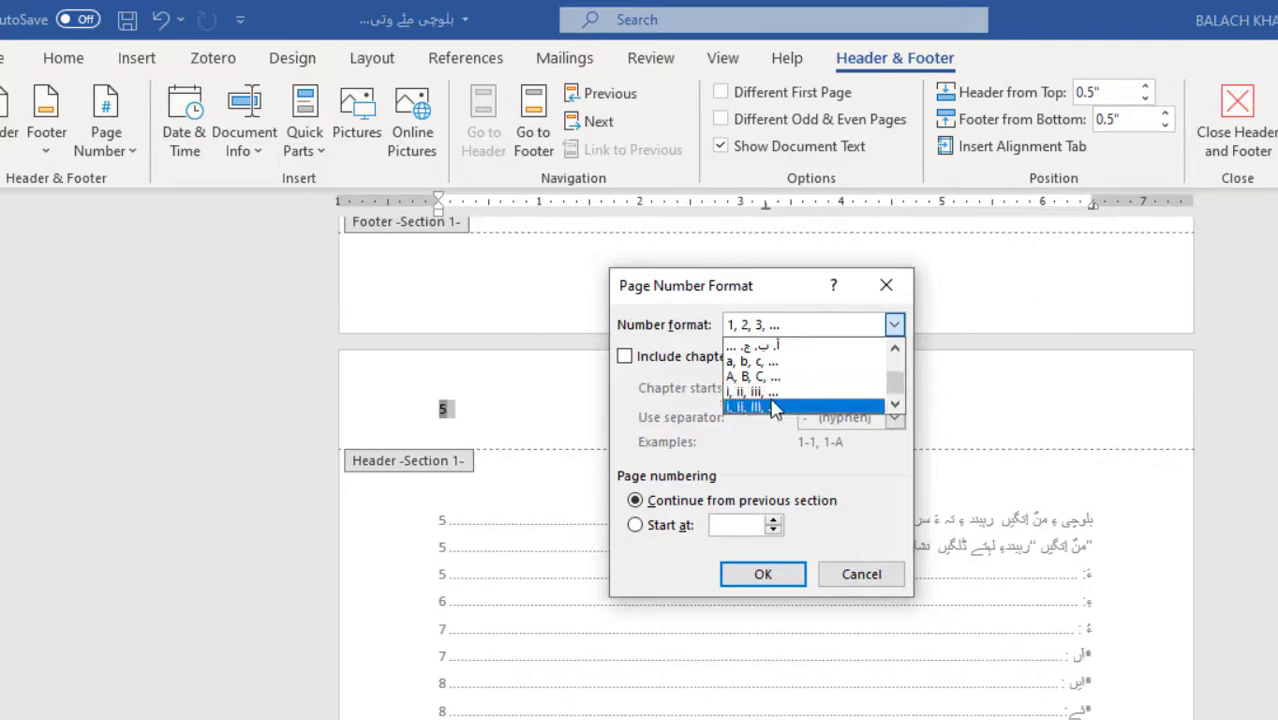
click(790, 407)
click(760, 576)
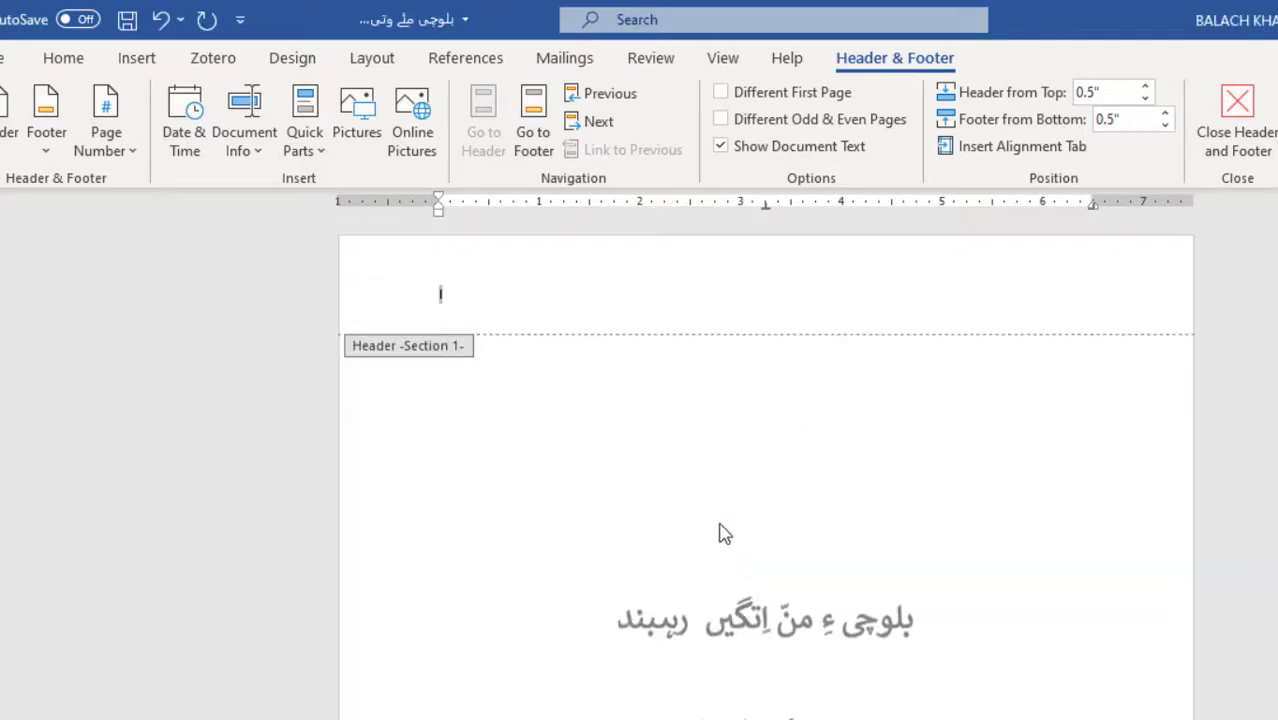
double_click(700, 459)
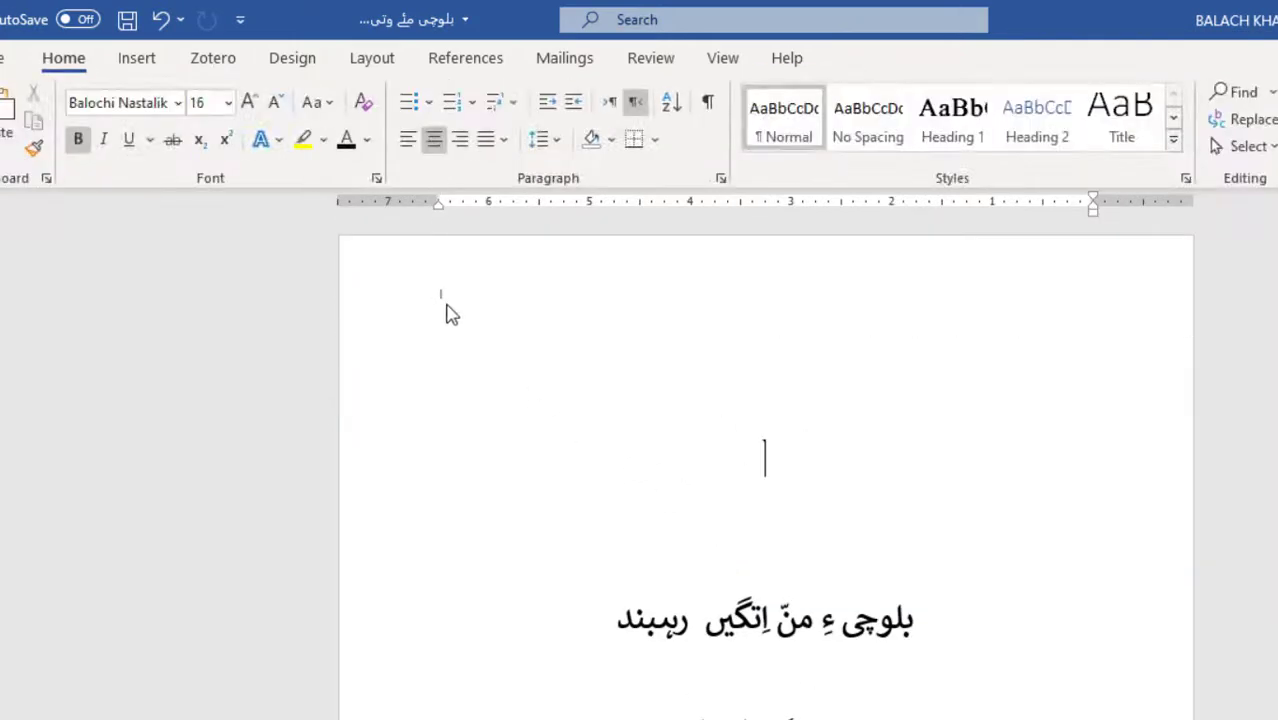
- Examine the page numbers from the title page through page 6, and open page 6's header to inspect its section label
scroll(455, 406, down, 20)
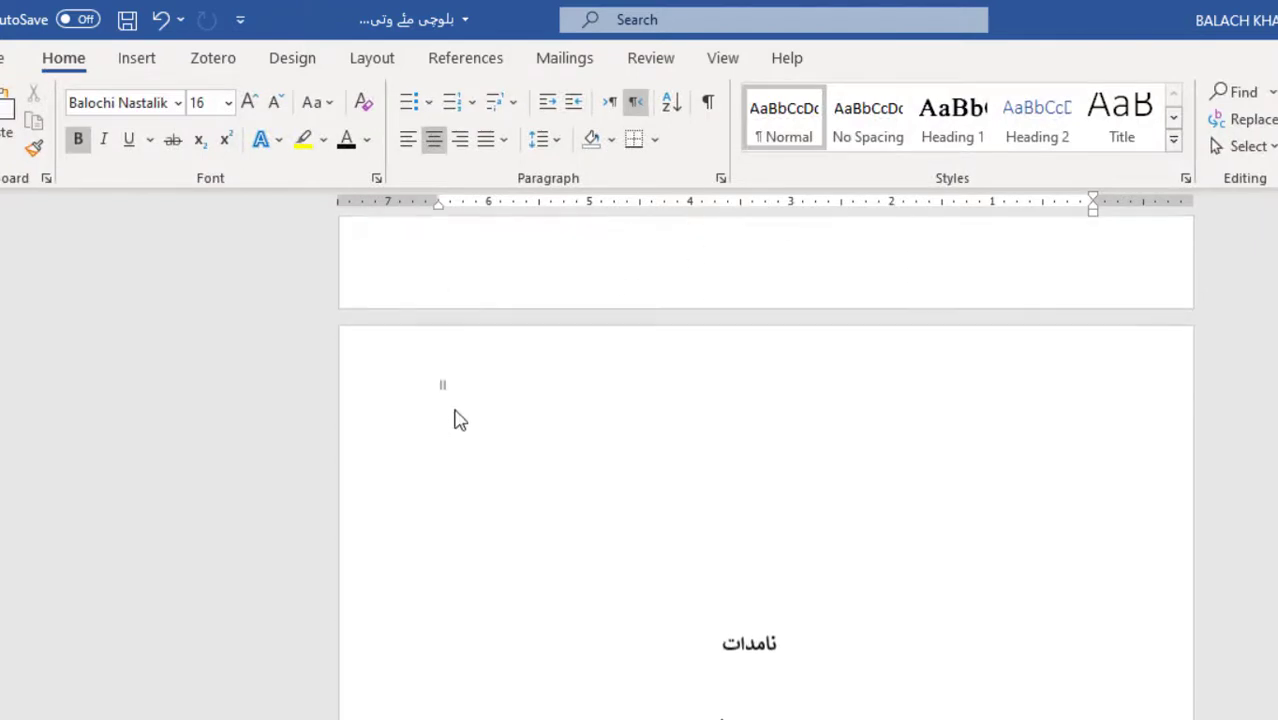
scroll(460, 436, down, 15)
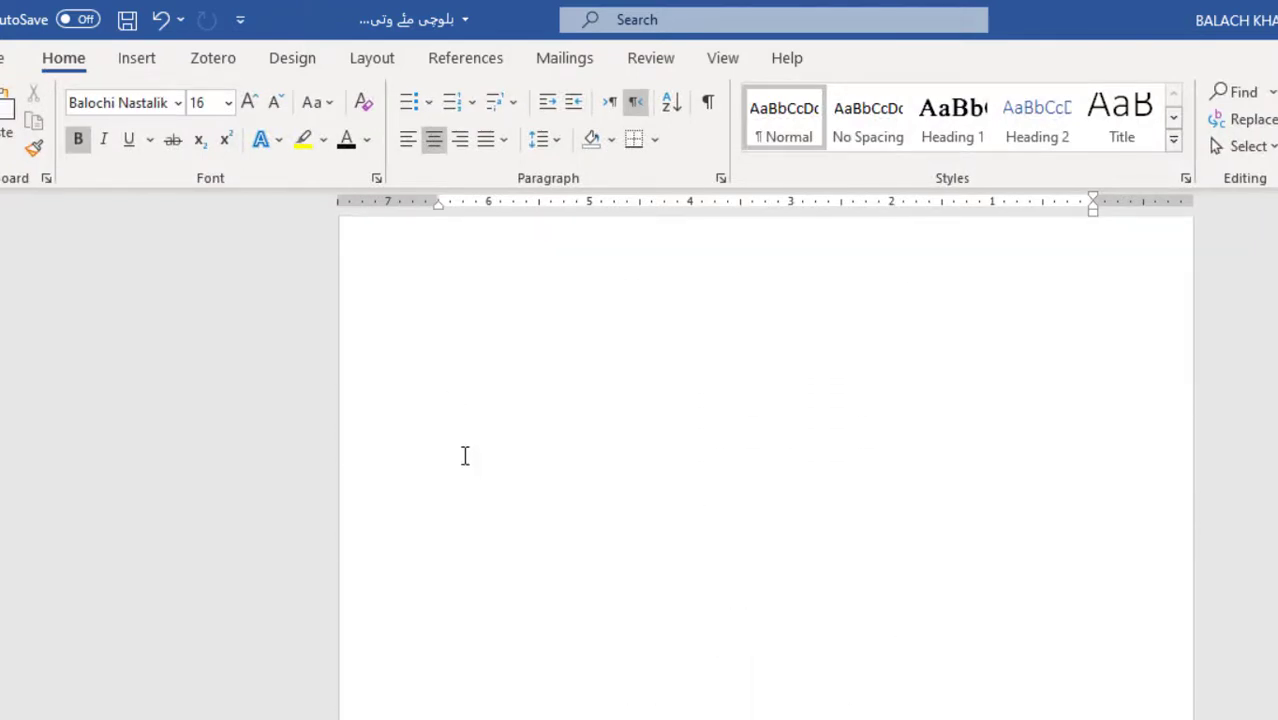
scroll(465, 446, down, 15)
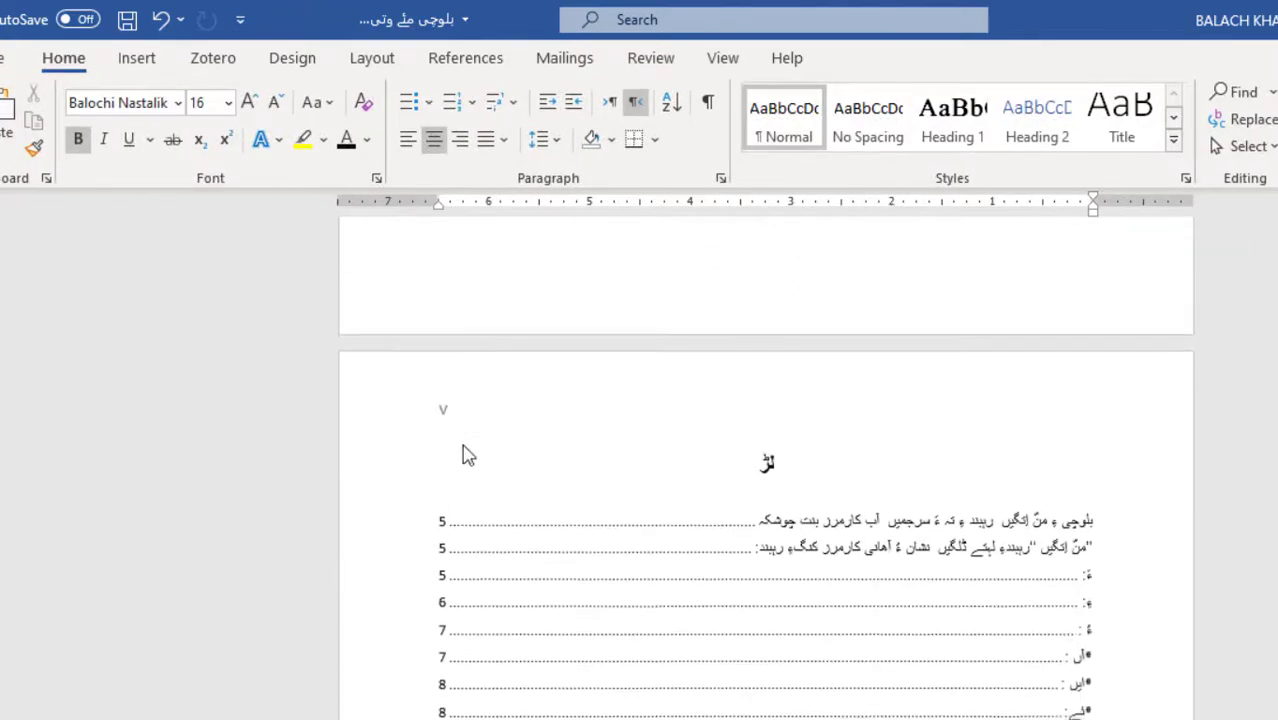
scroll(465, 446, down, 6)
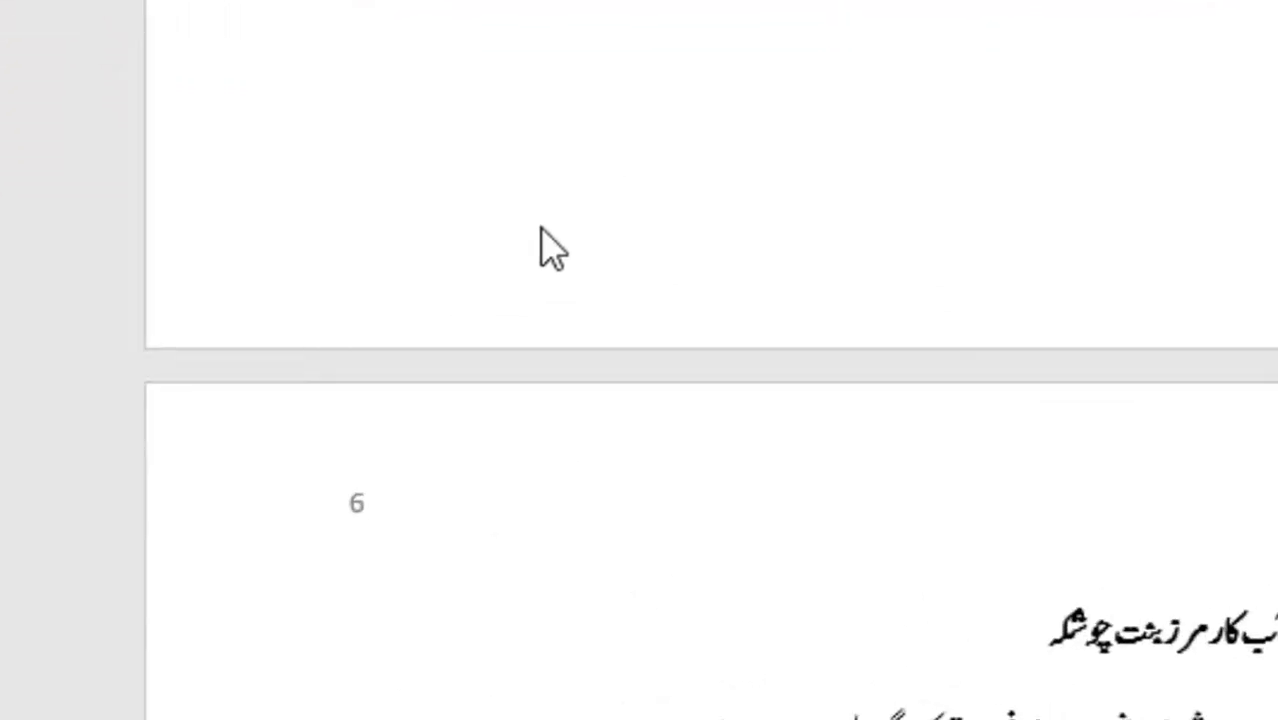
scroll(672, 140, down, 2)
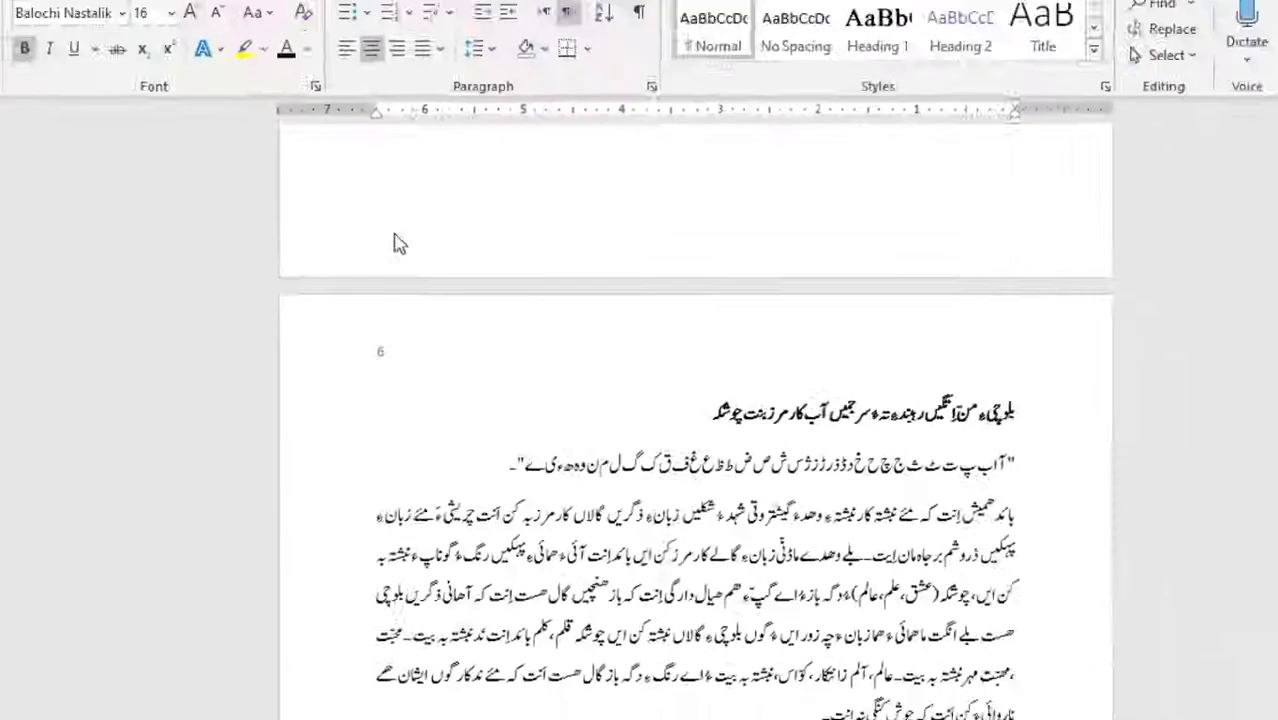
double_click(661, 331)
click(481, 374)
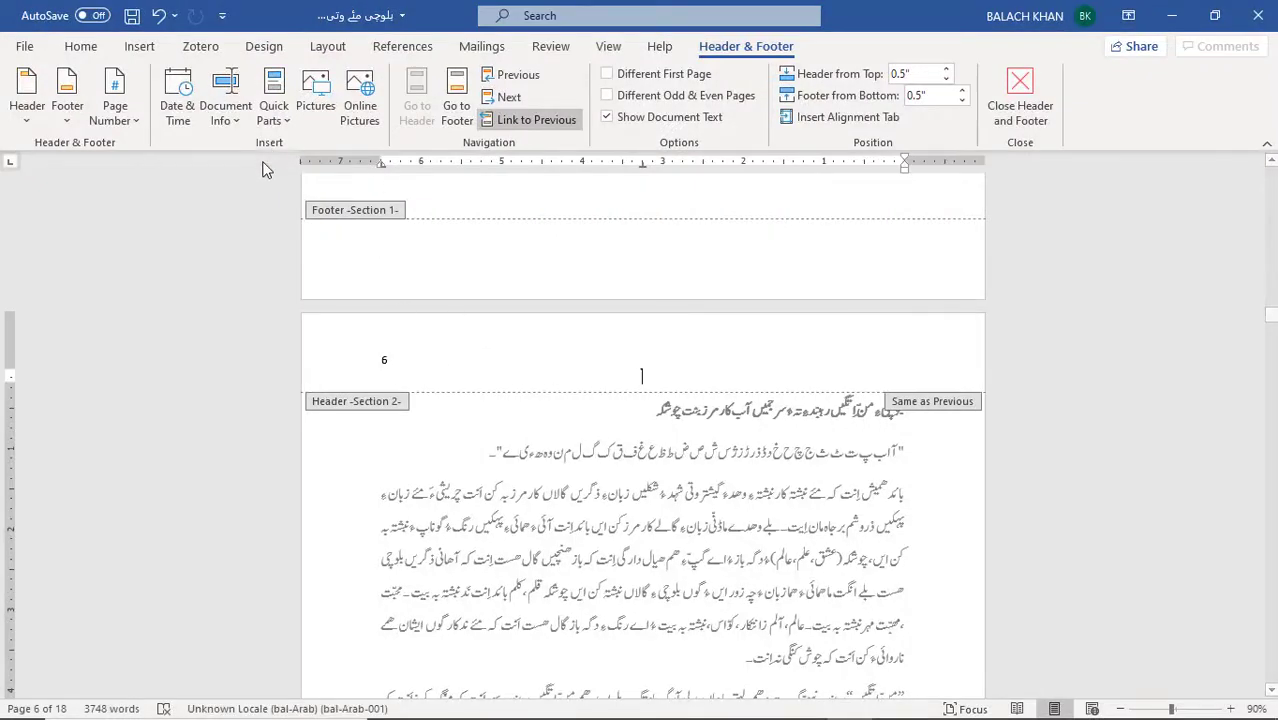
scroll(598, 342, up, 4)
scroll(499, 351, down, 3)
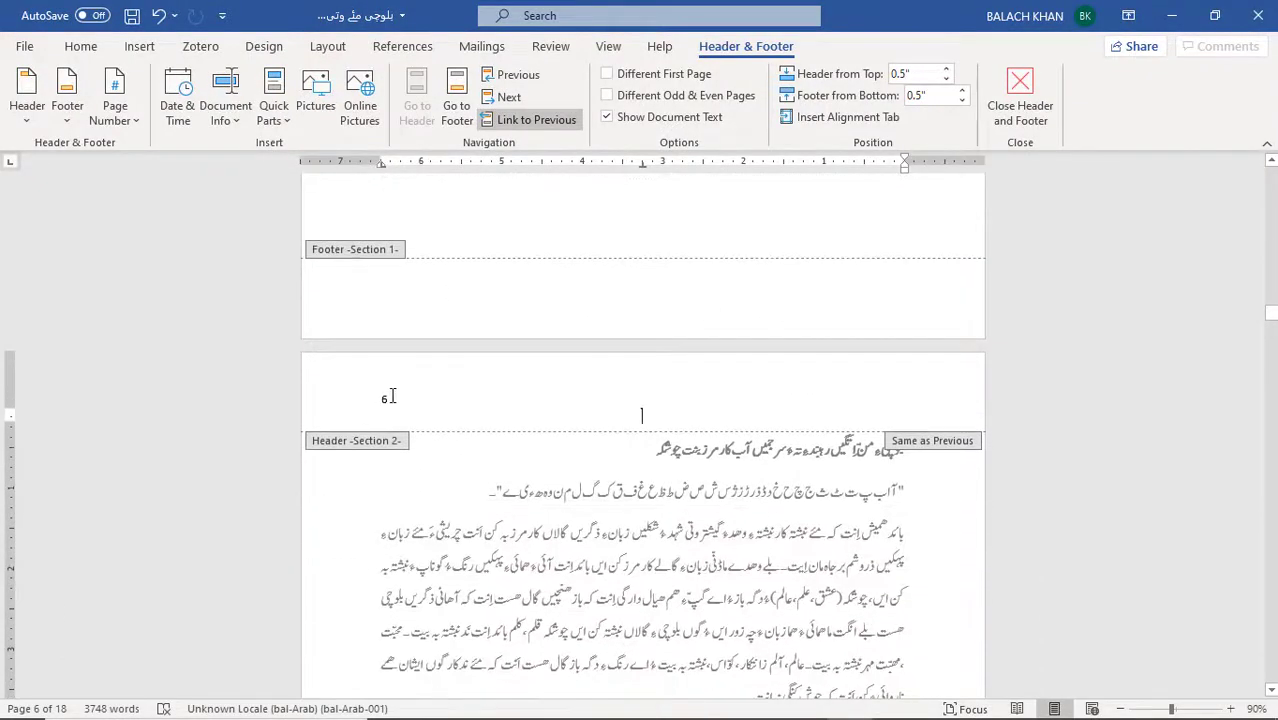
- Replace the page number in page 6's header with Plain Number 2 at the top of the page, and check both sections from the body text
click(392, 396)
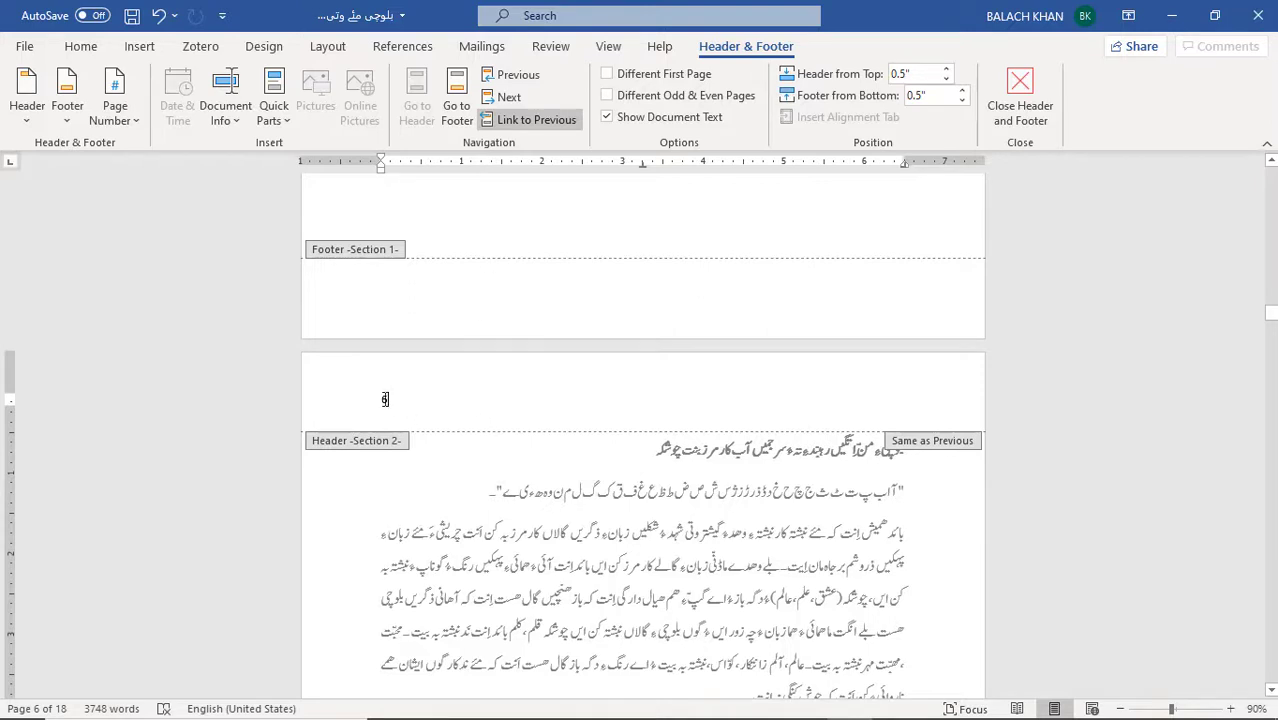
click(382, 399)
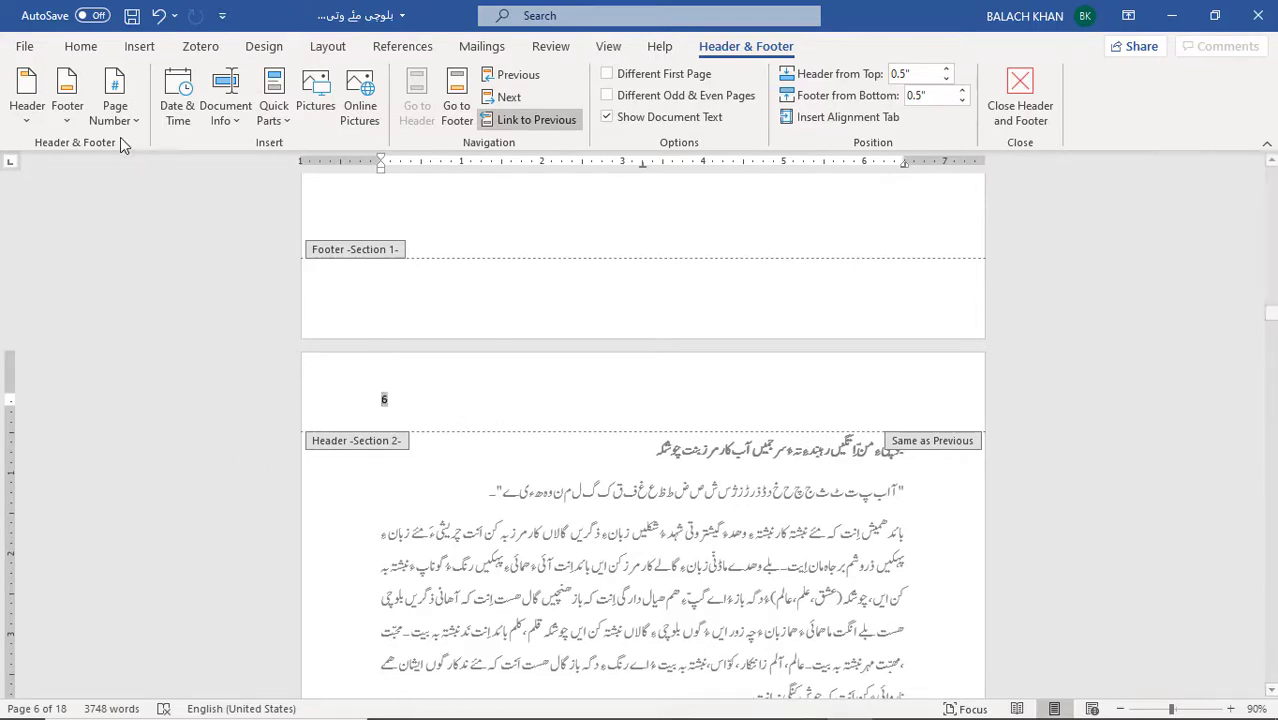
click(115, 105)
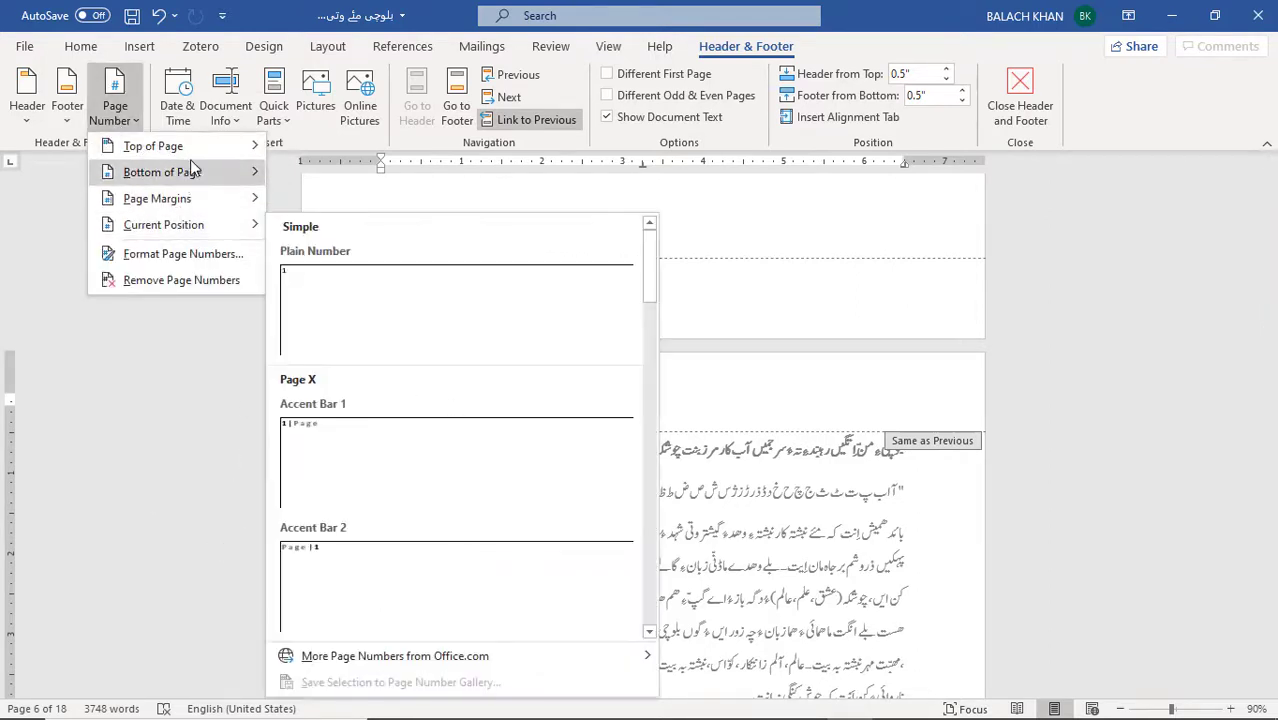
mouse_move(185, 148)
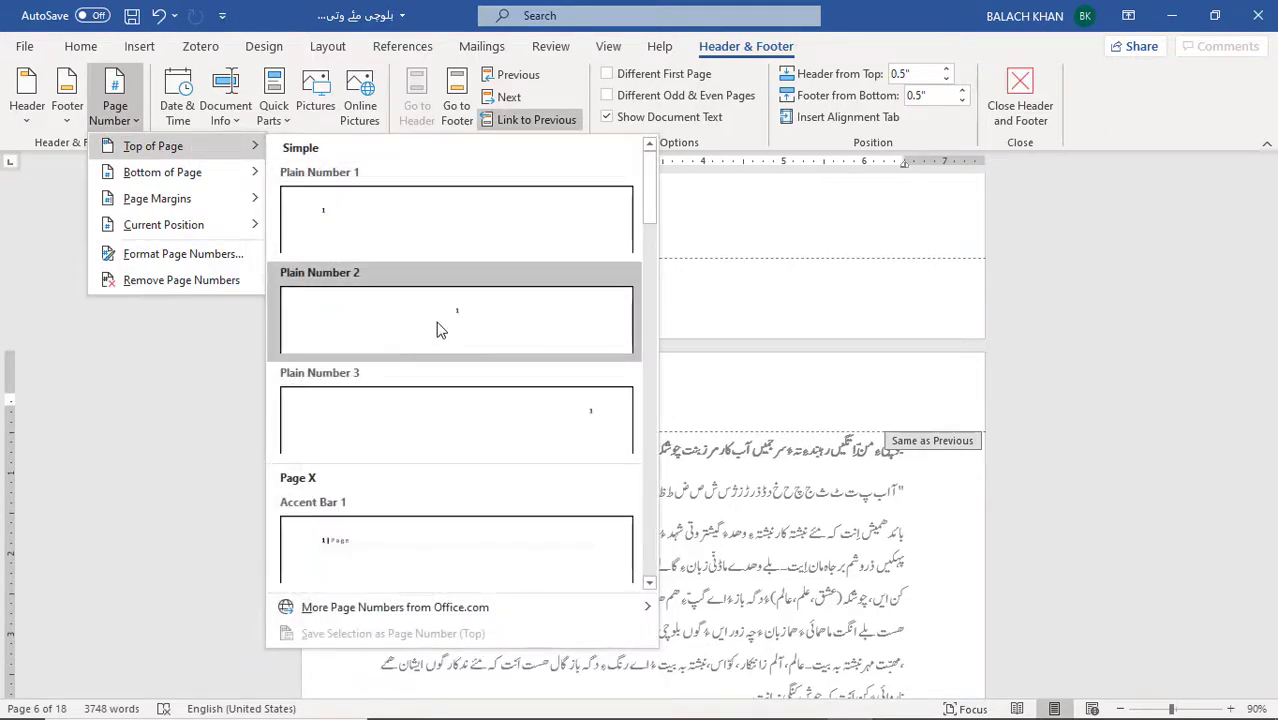
click(440, 330)
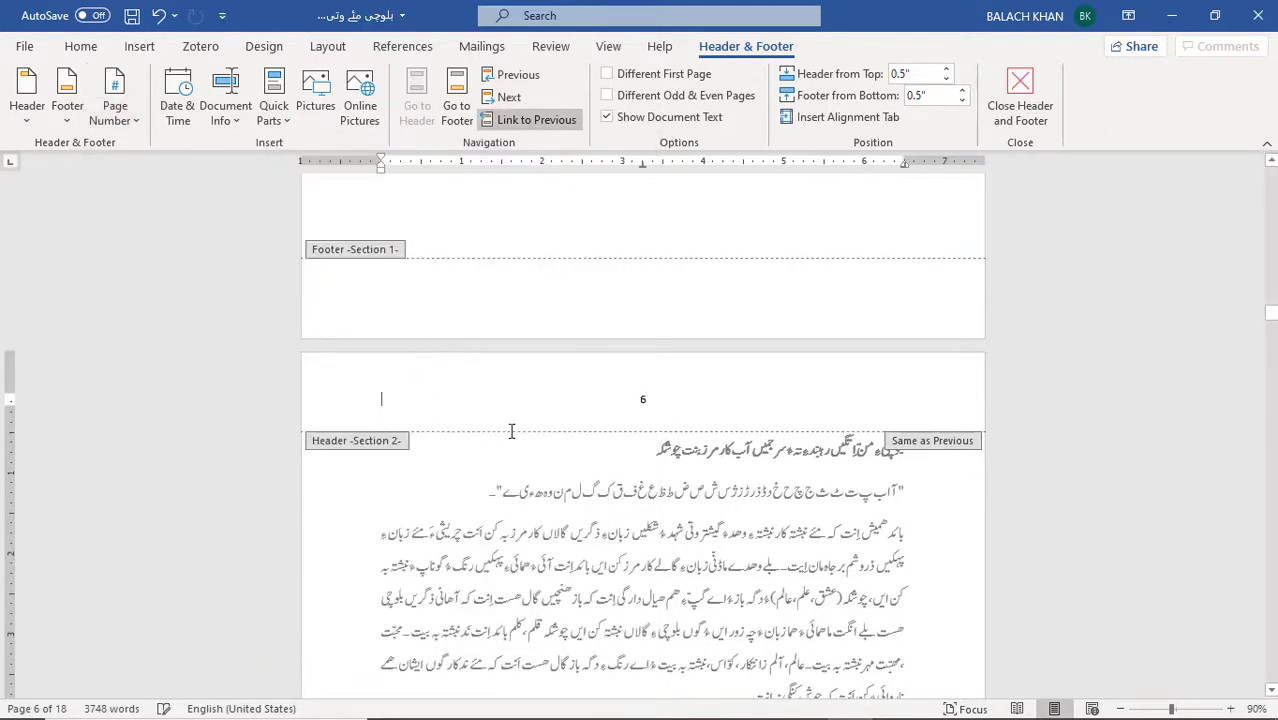
double_click(628, 448)
scroll(681, 418, up, 4)
scroll(681, 418, up, 5)
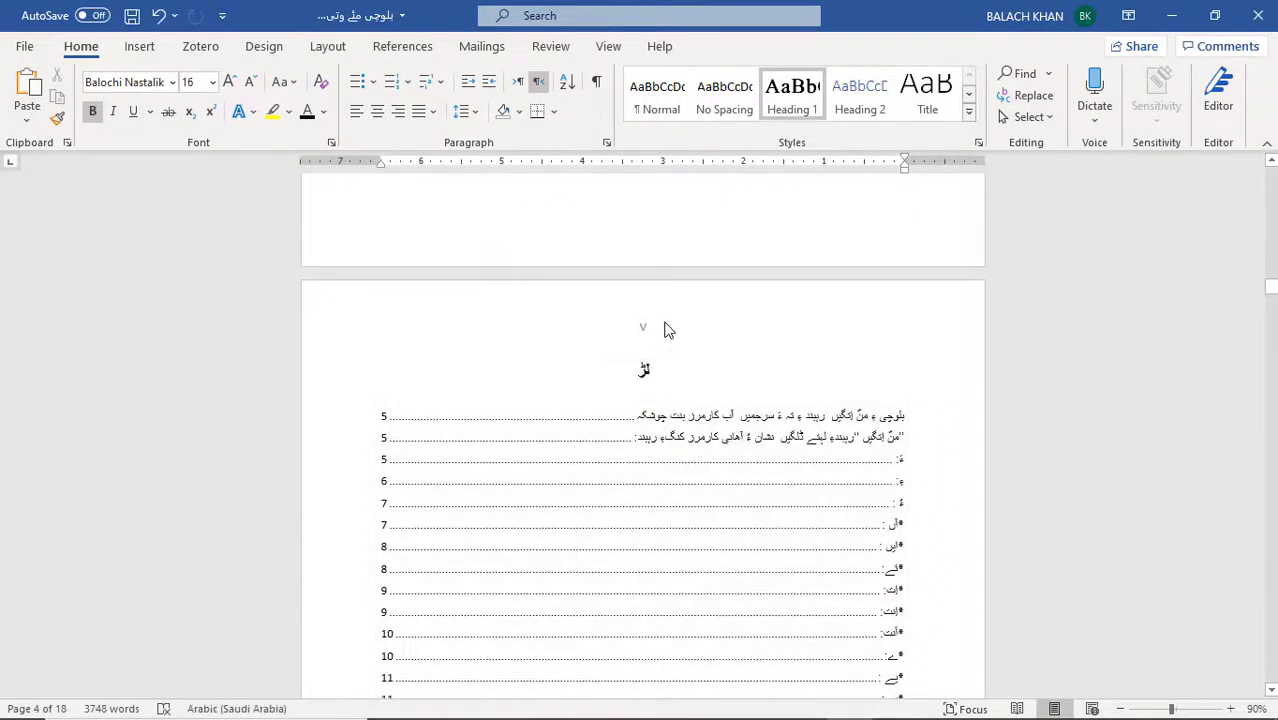
scroll(668, 330, down, 10)
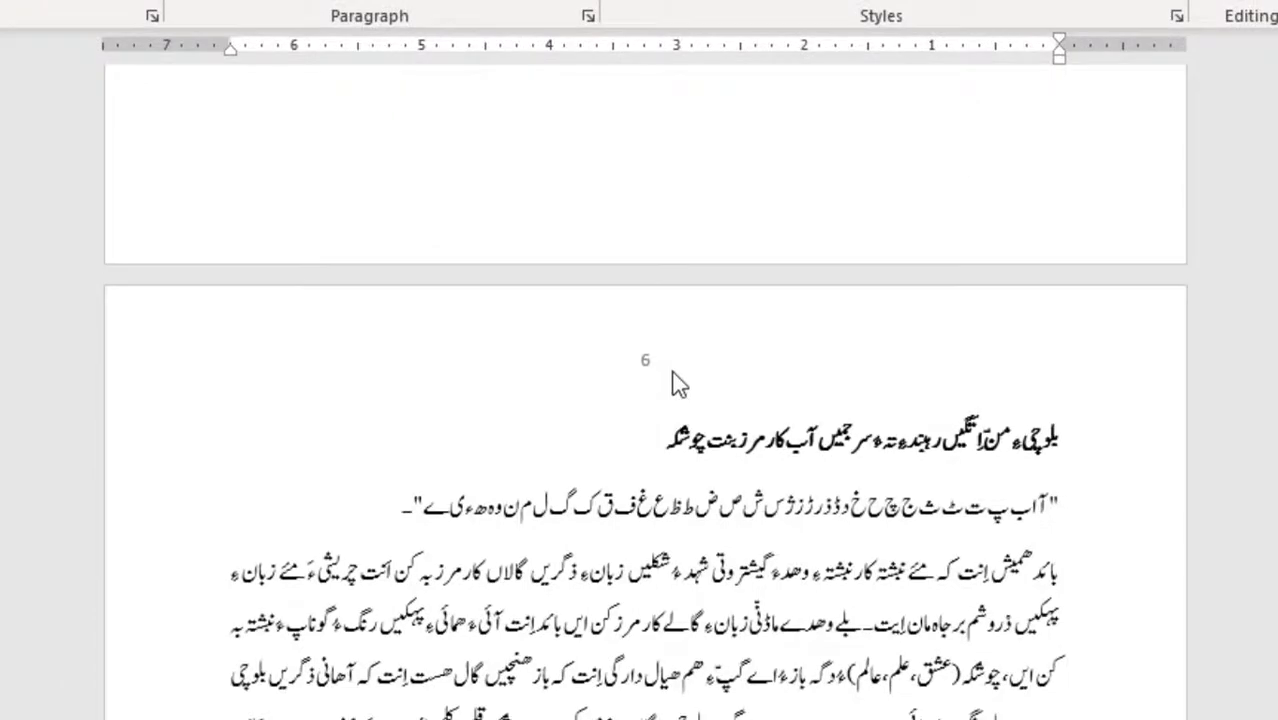
- Delete the centred page number from page 6's section 2 header and return to the body text
double_click(676, 374)
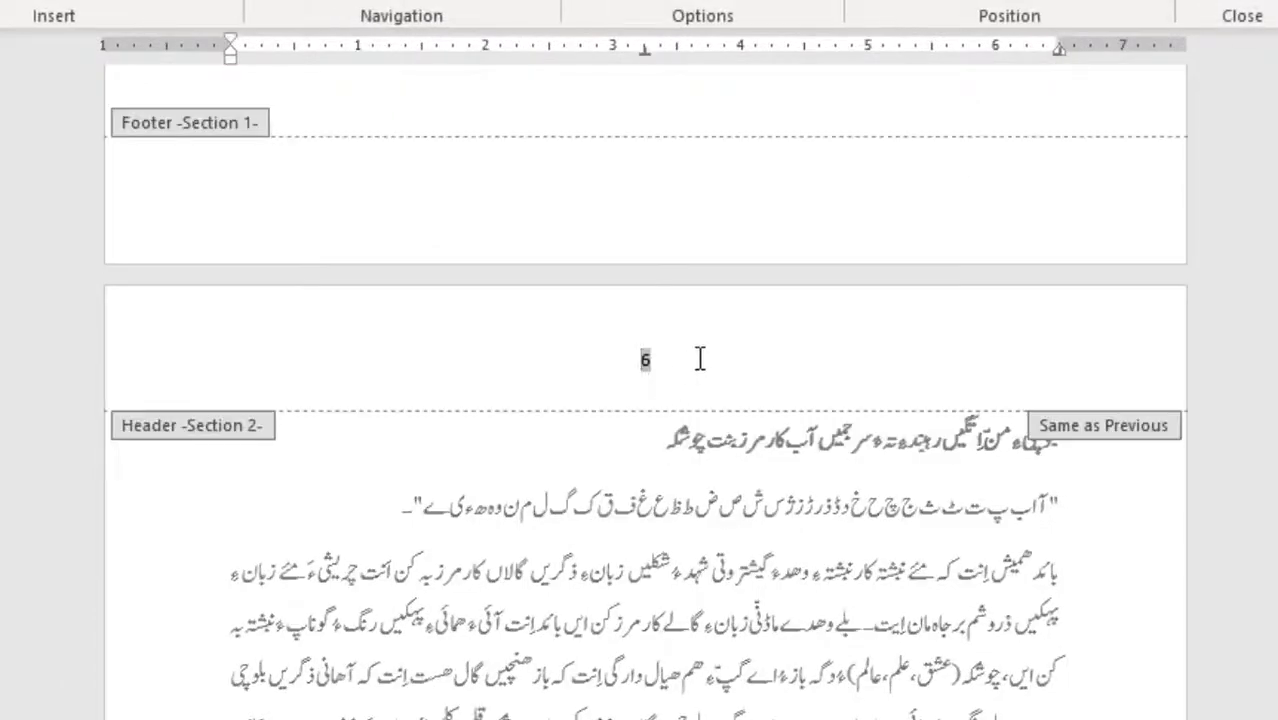
drag(699, 357, 625, 359)
key(Delete)
double_click(604, 444)
- Examine the headers from the table of contents back to the title page, and return to page 6
scroll(637, 413, up, 15)
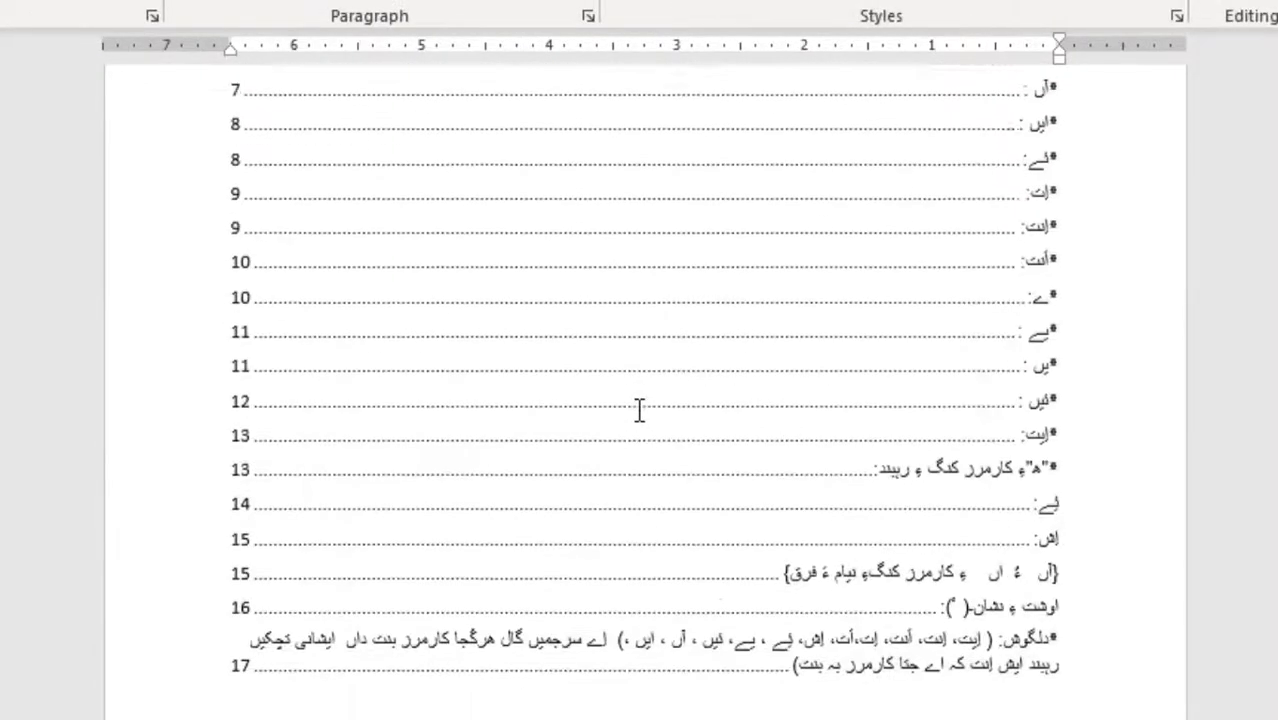
scroll(639, 410, up, 10)
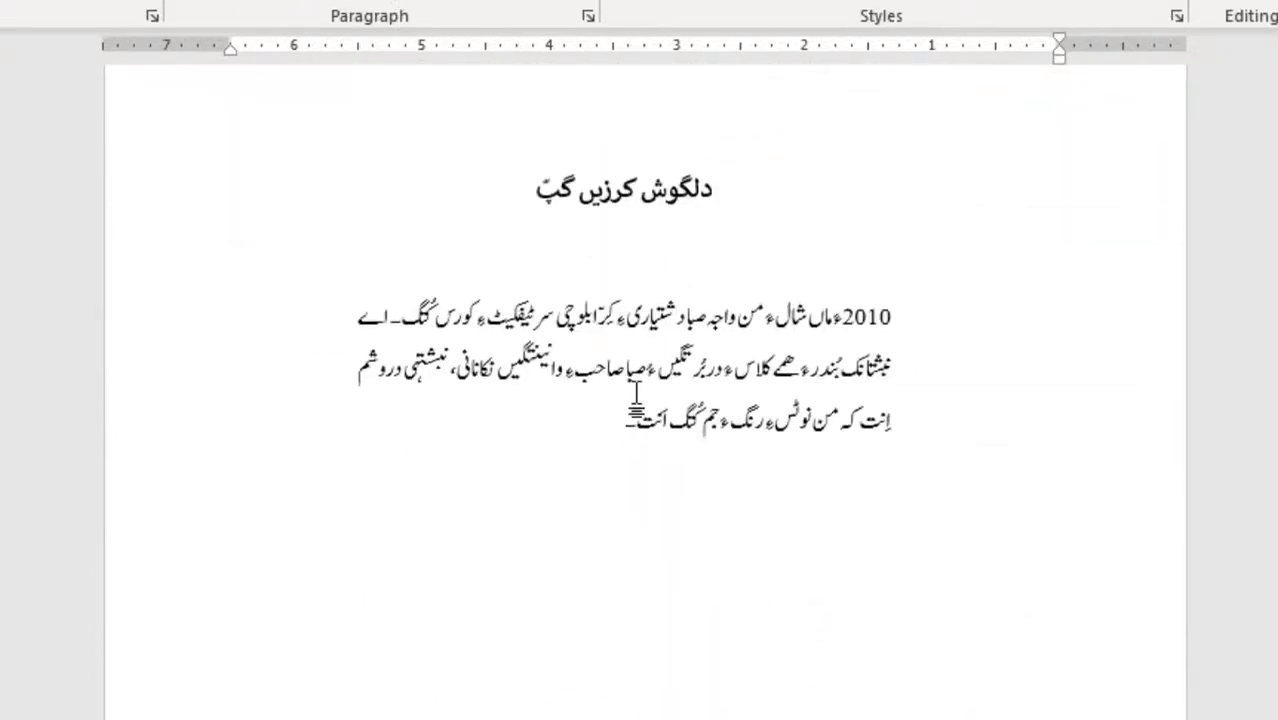
scroll(637, 402, up, 12)
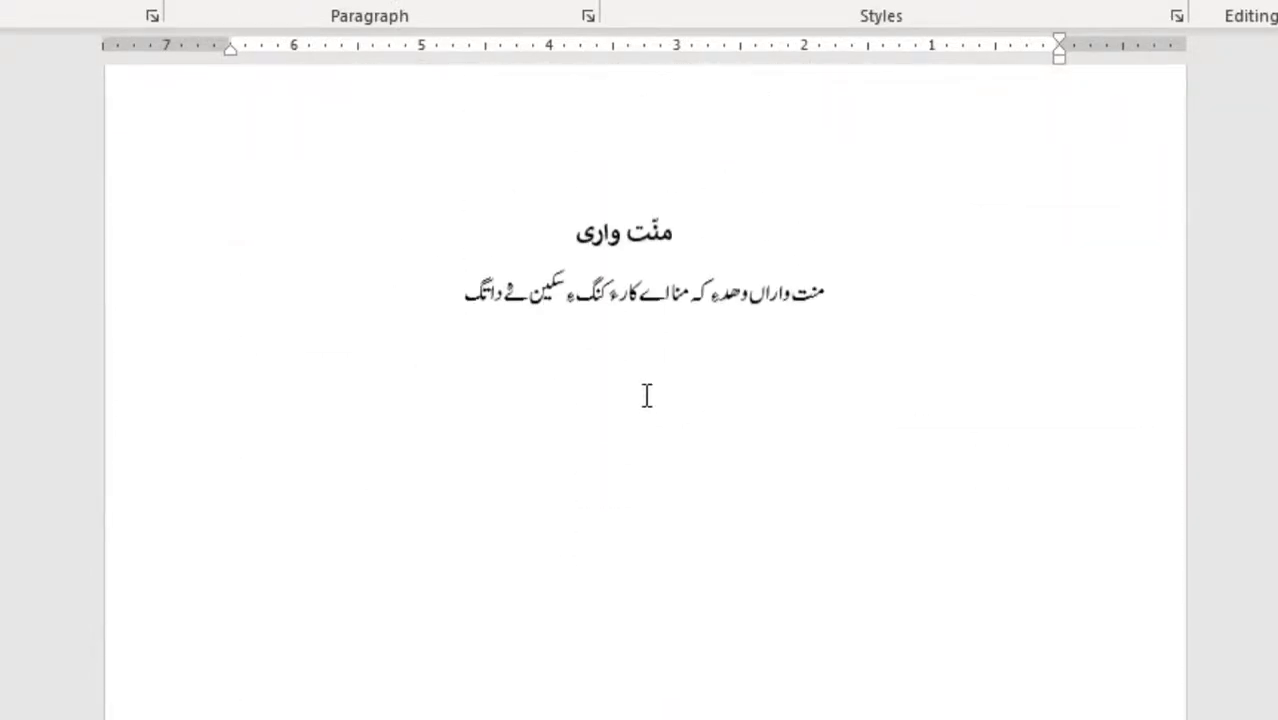
scroll(720, 400, up, 10)
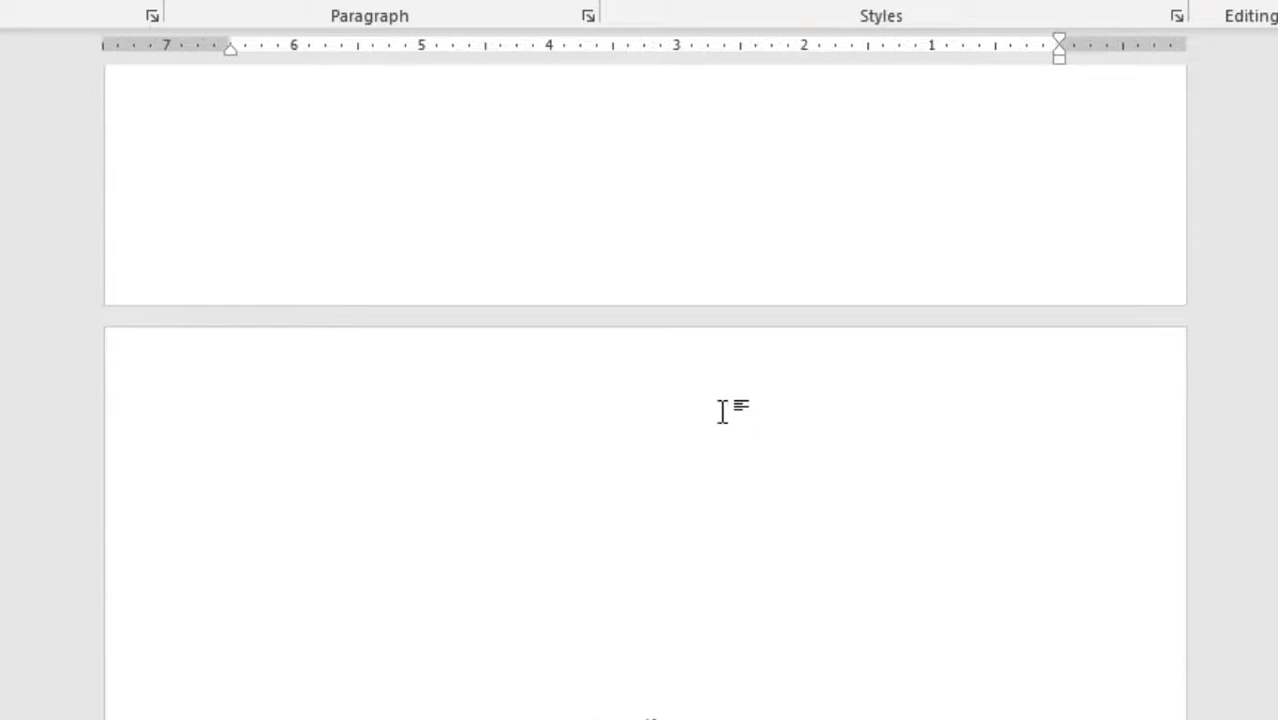
scroll(725, 411, up, 1)
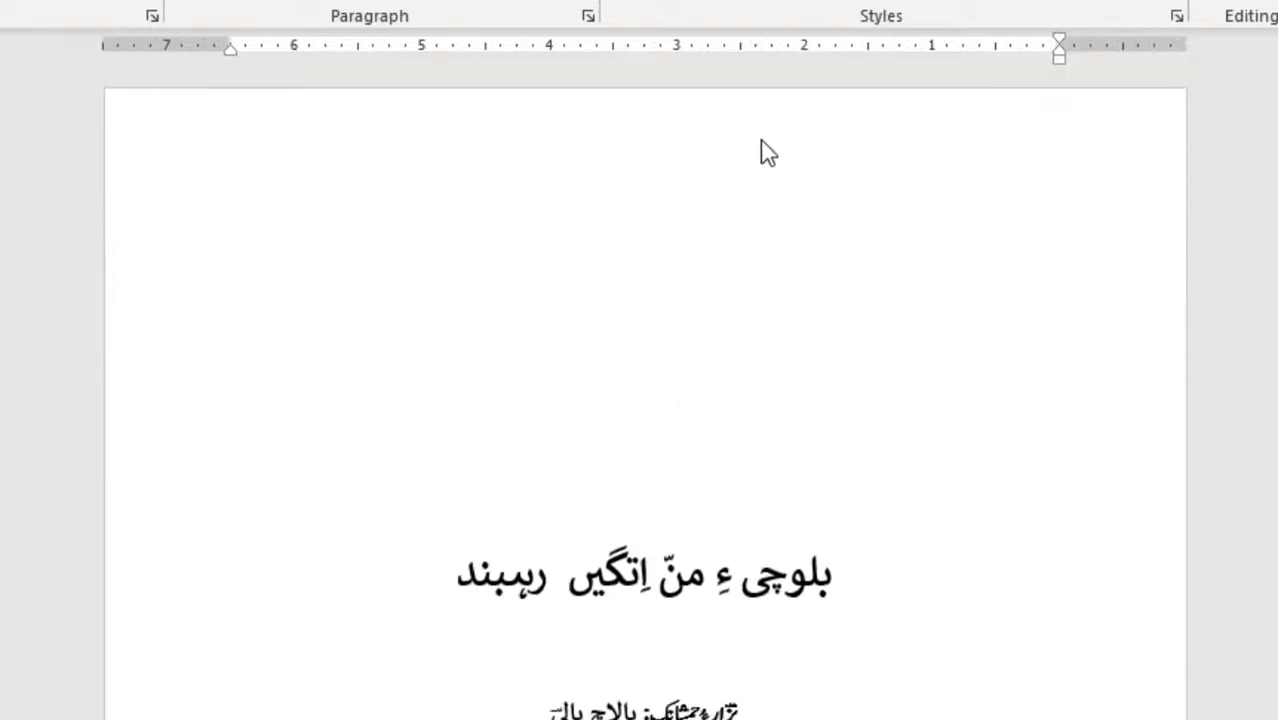
scroll(761, 164, down, 15)
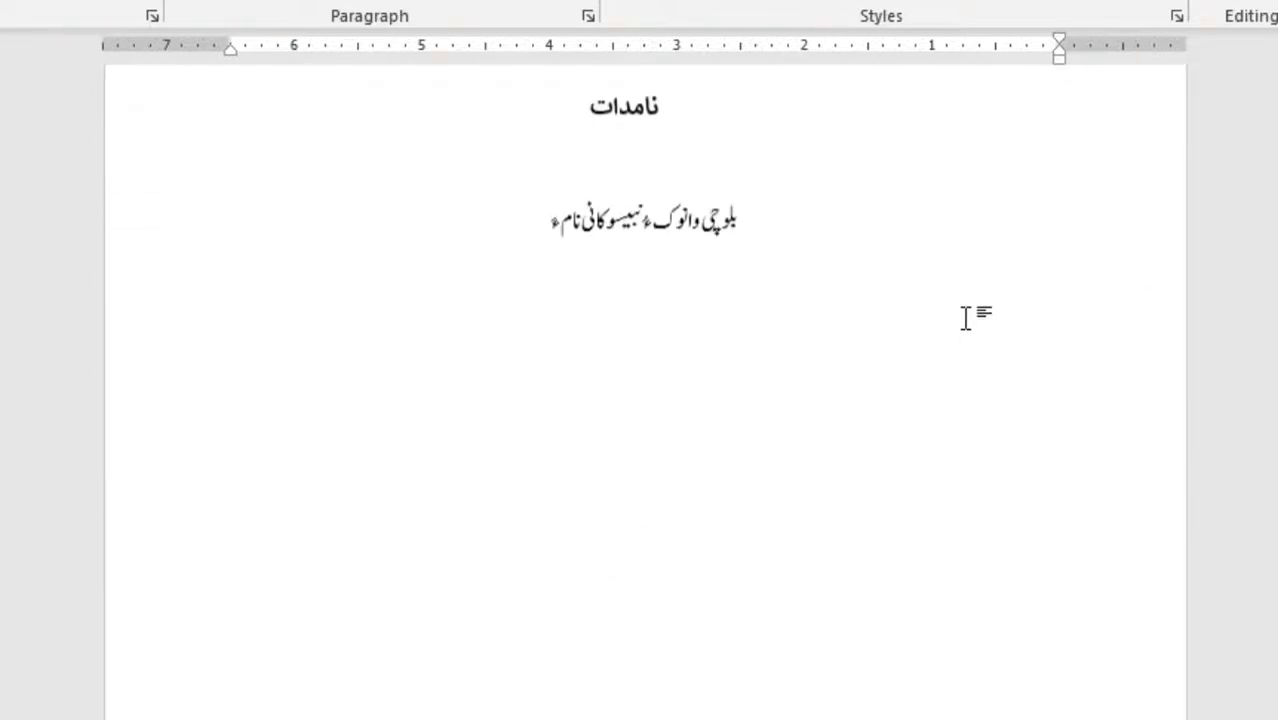
scroll(964, 330, down, 12)
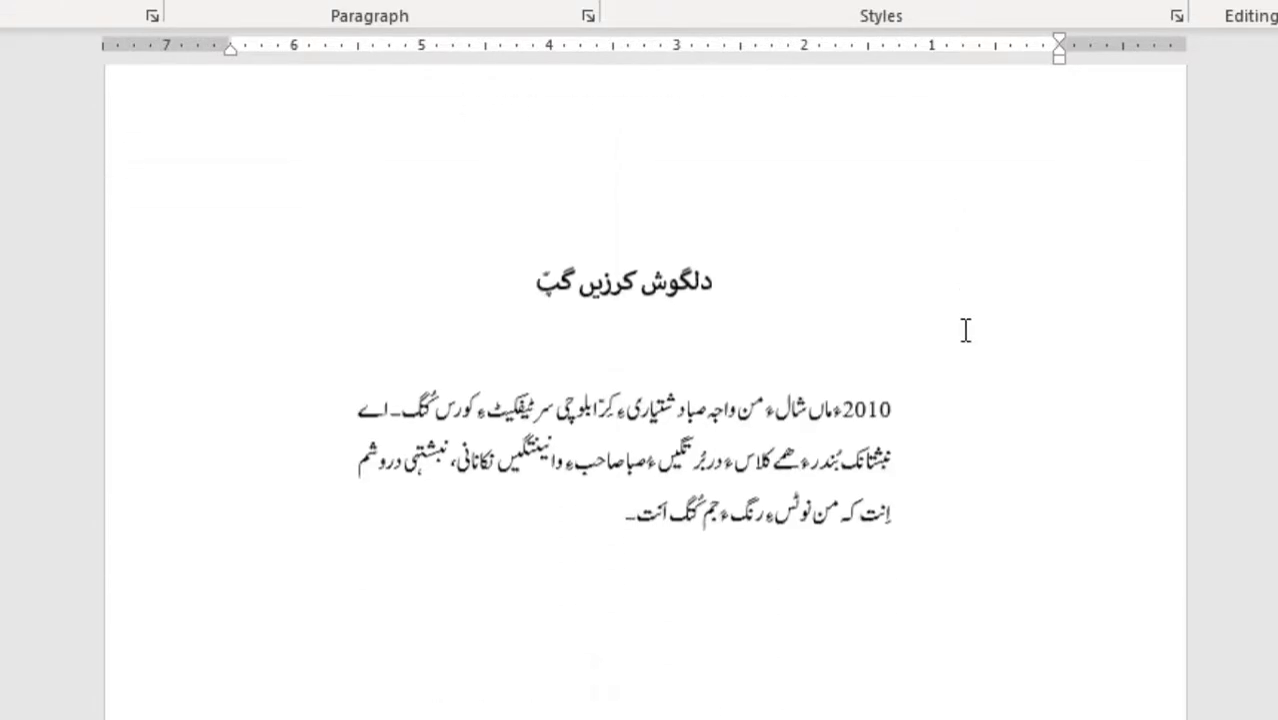
scroll(964, 330, down, 10)
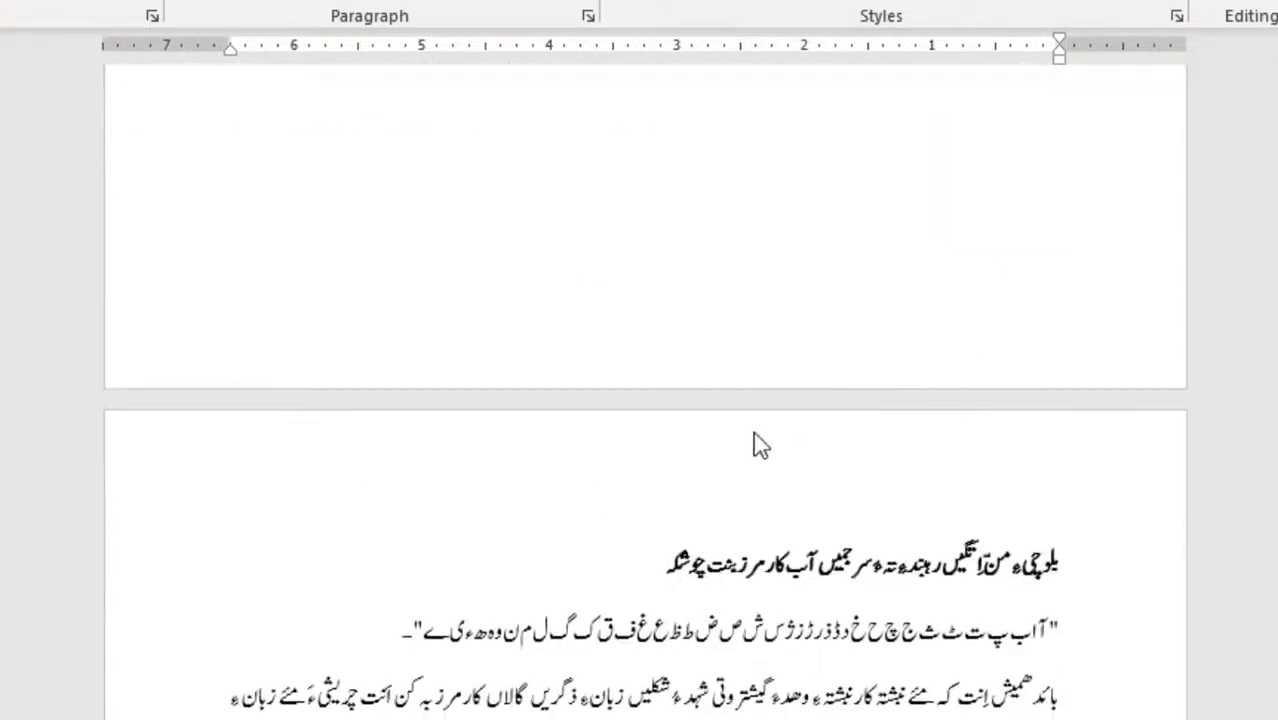
- Open page 6's section 2 header and turn off Link to Previous to separate it from section 1
double_click(573, 474)
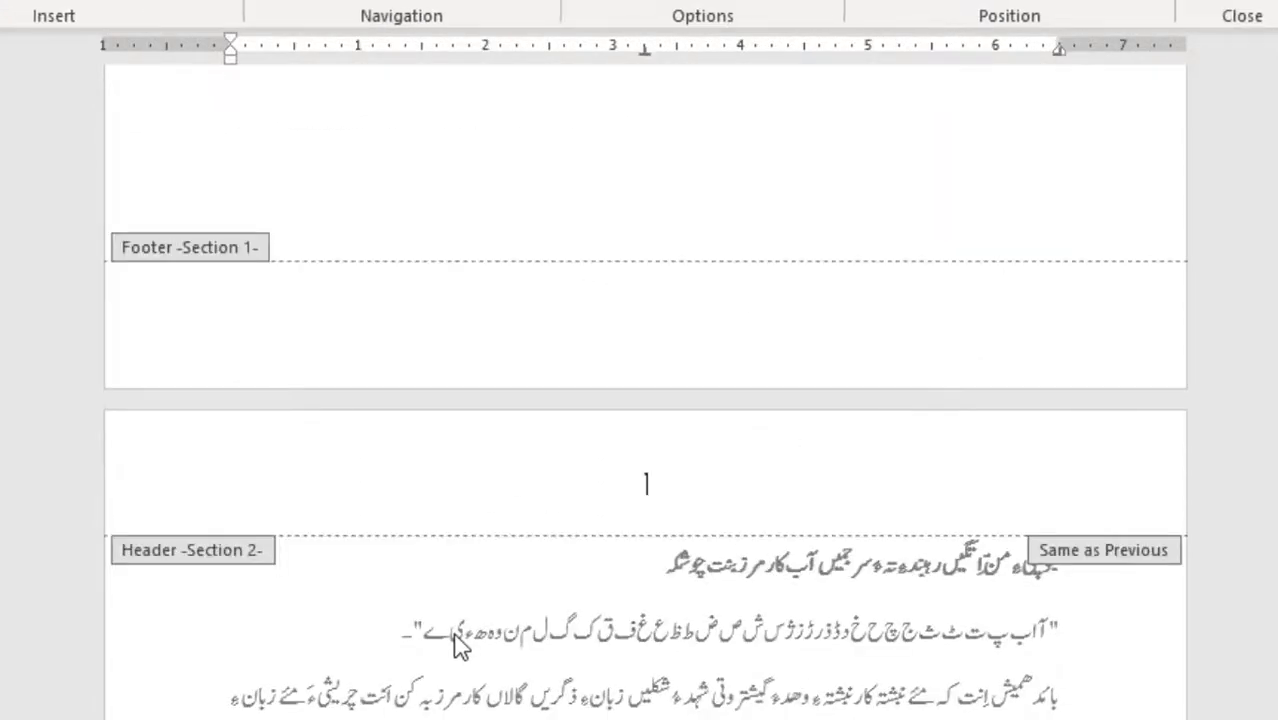
scroll(490, 562, down, 2)
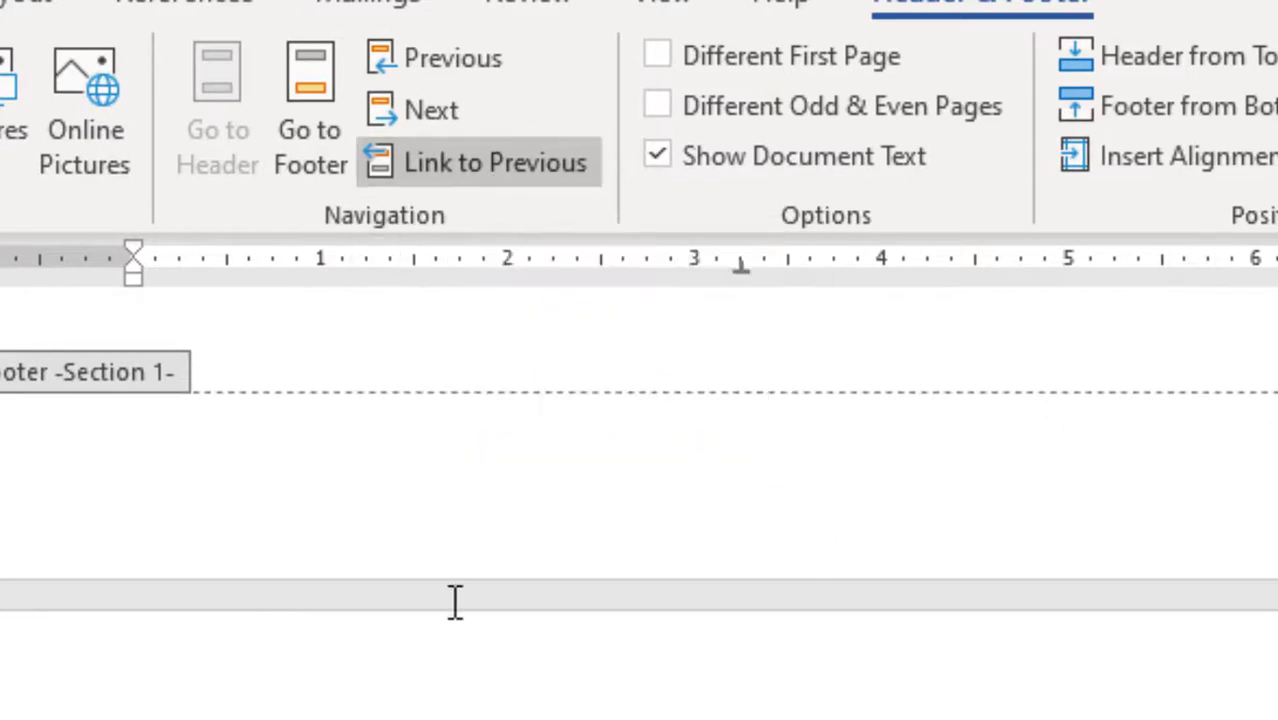
click(488, 165)
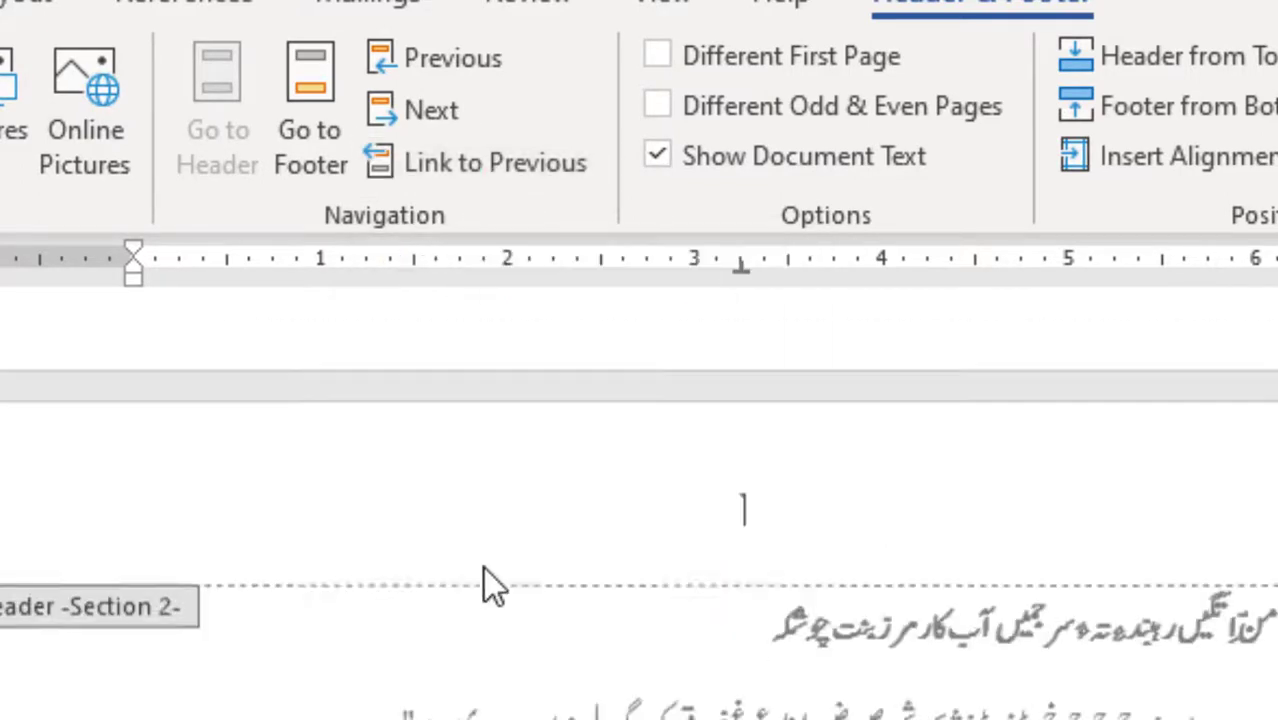
click(480, 168)
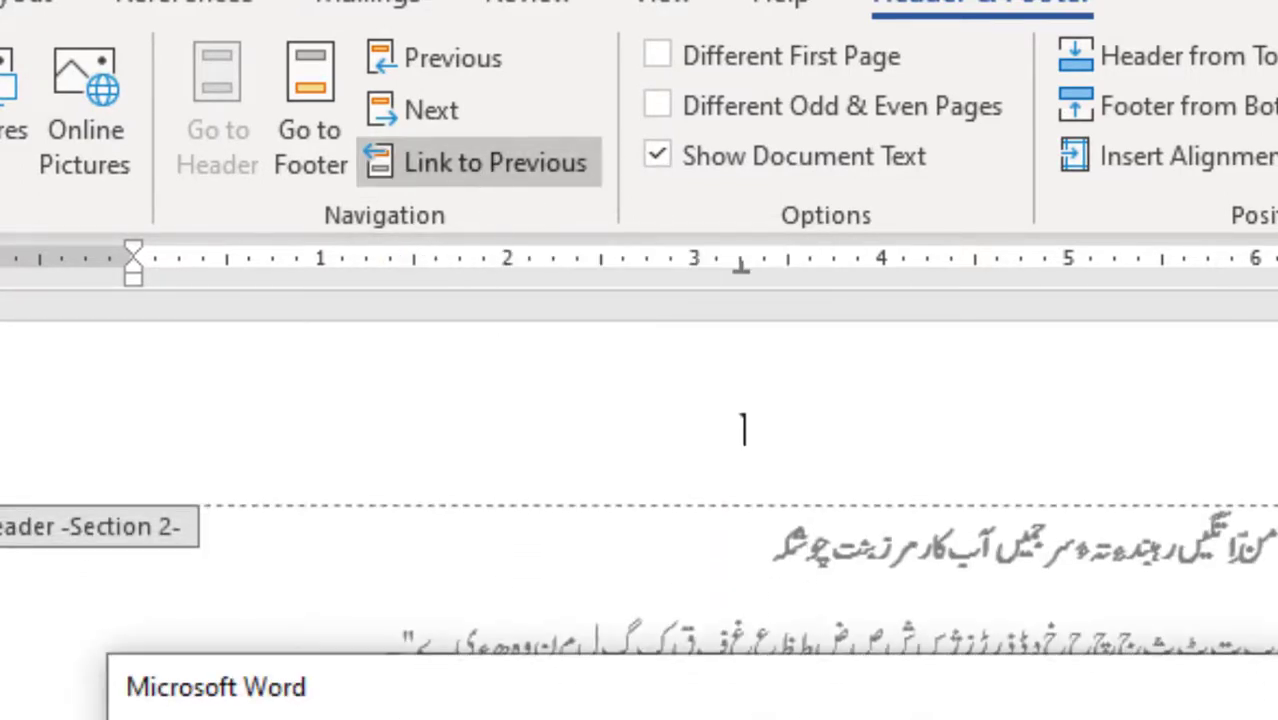
click(1247, 666)
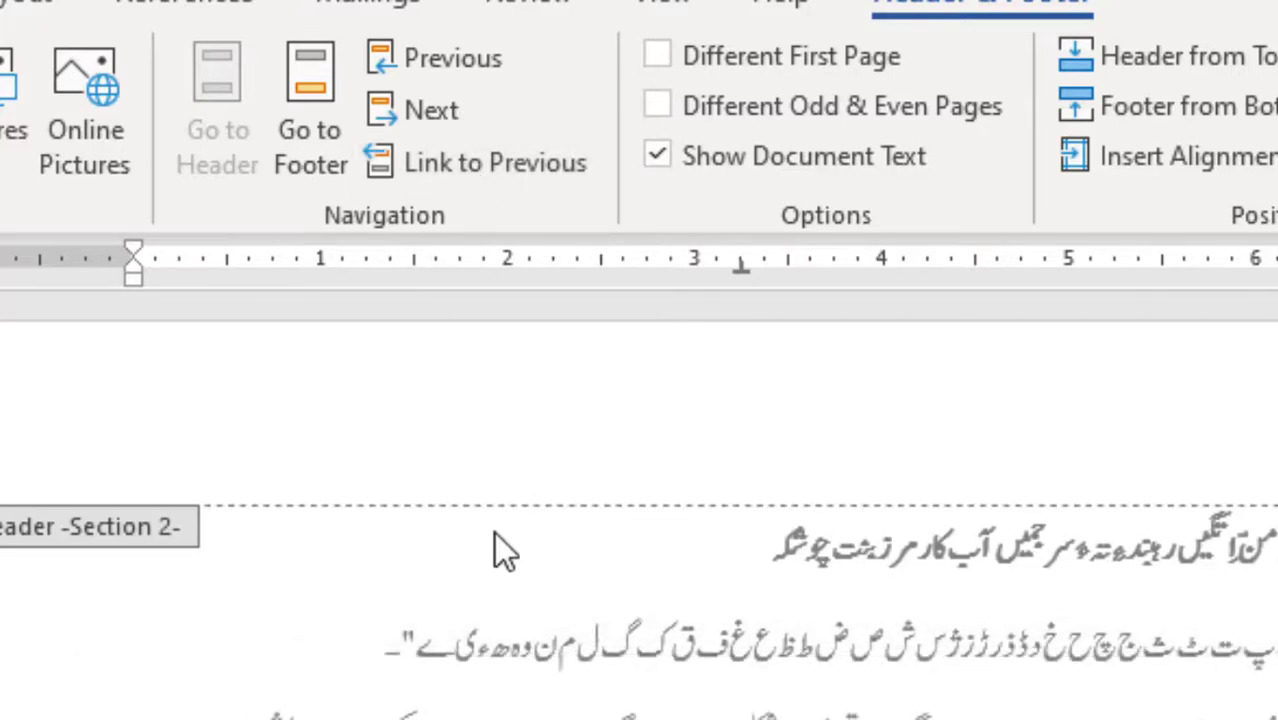
- Insert a Plain Number 2 page number at the top of page 6's section 2 header and check the section 1 headers before it
scroll(494, 532, up, 1)
scroll(533, 434, up, 3)
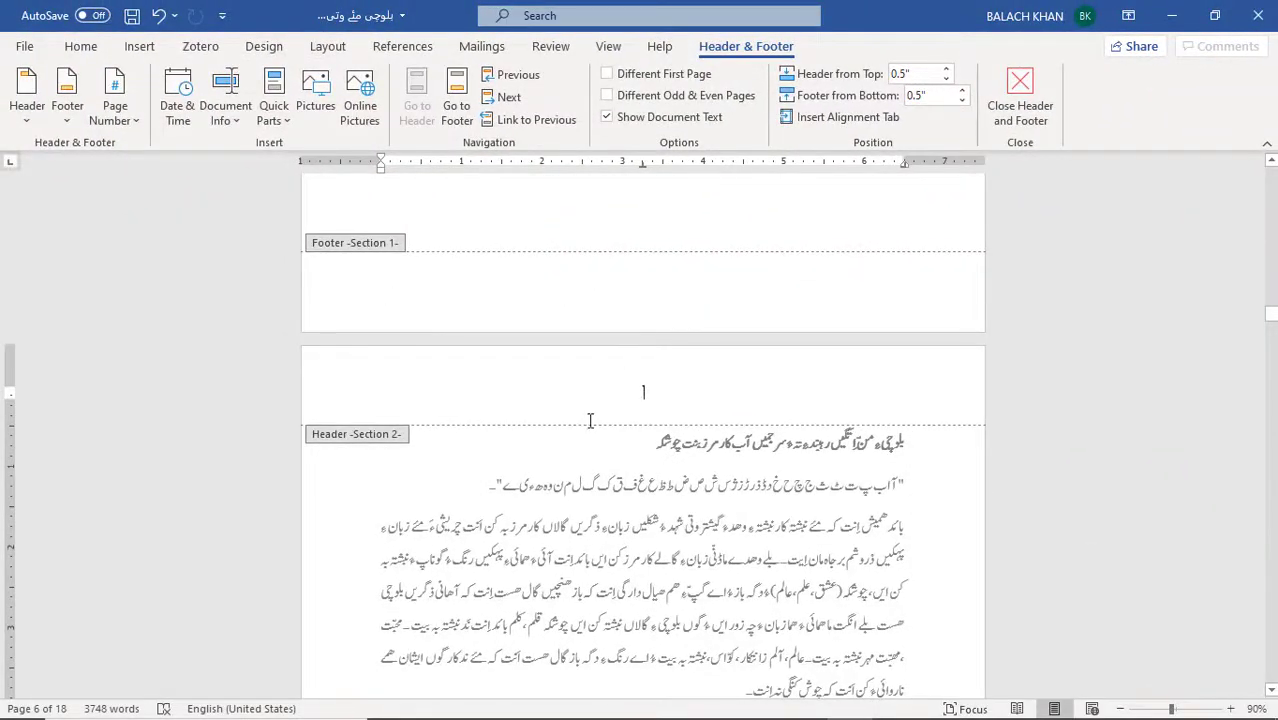
click(126, 112)
mouse_move(147, 152)
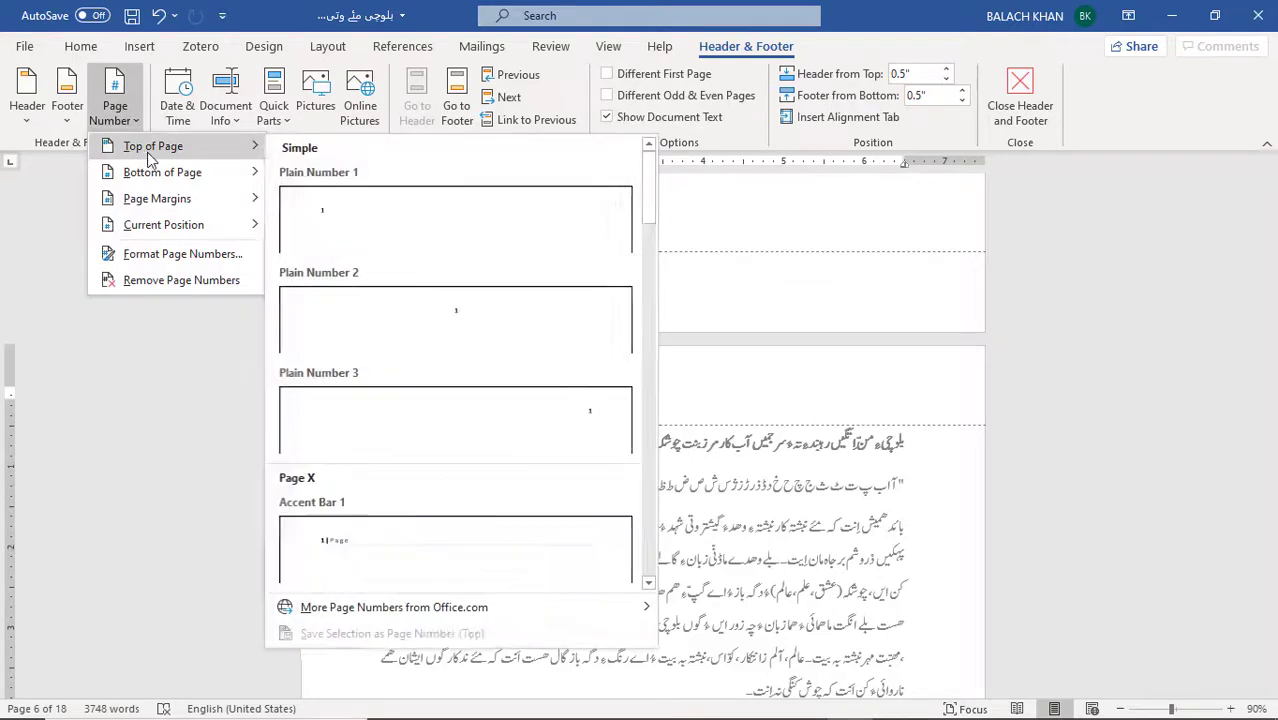
click(415, 375)
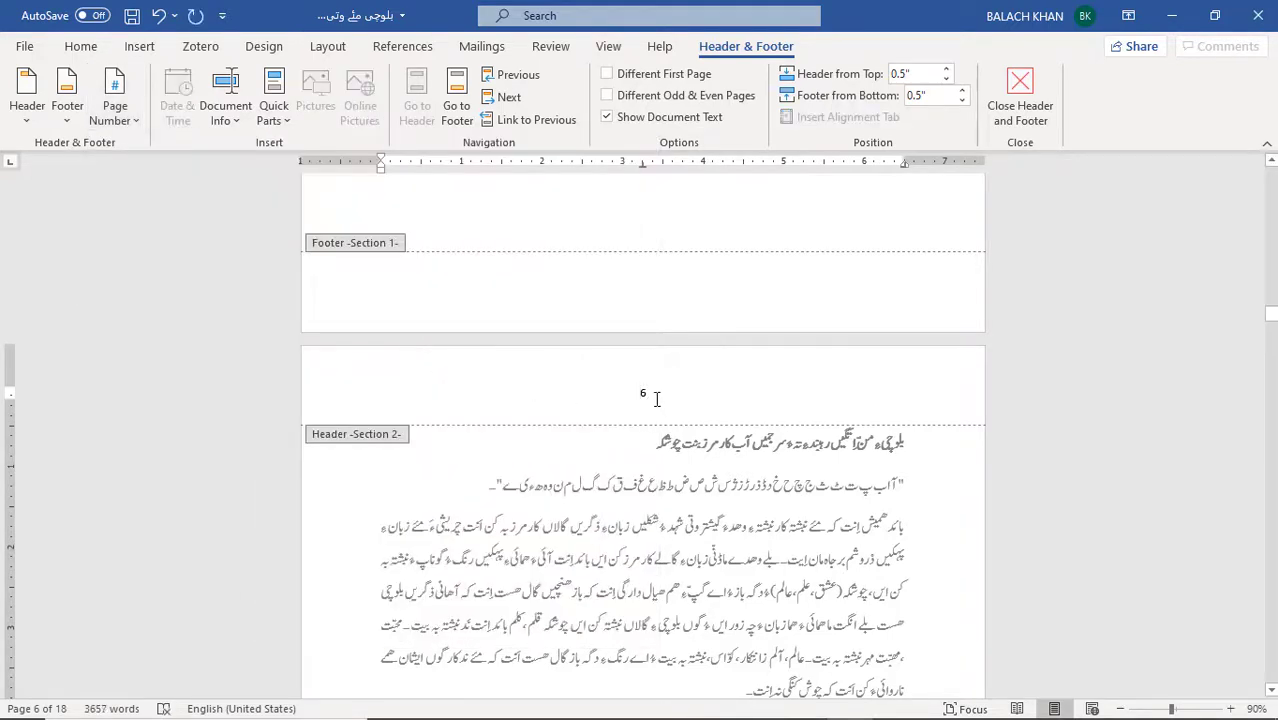
scroll(697, 392, up, 20)
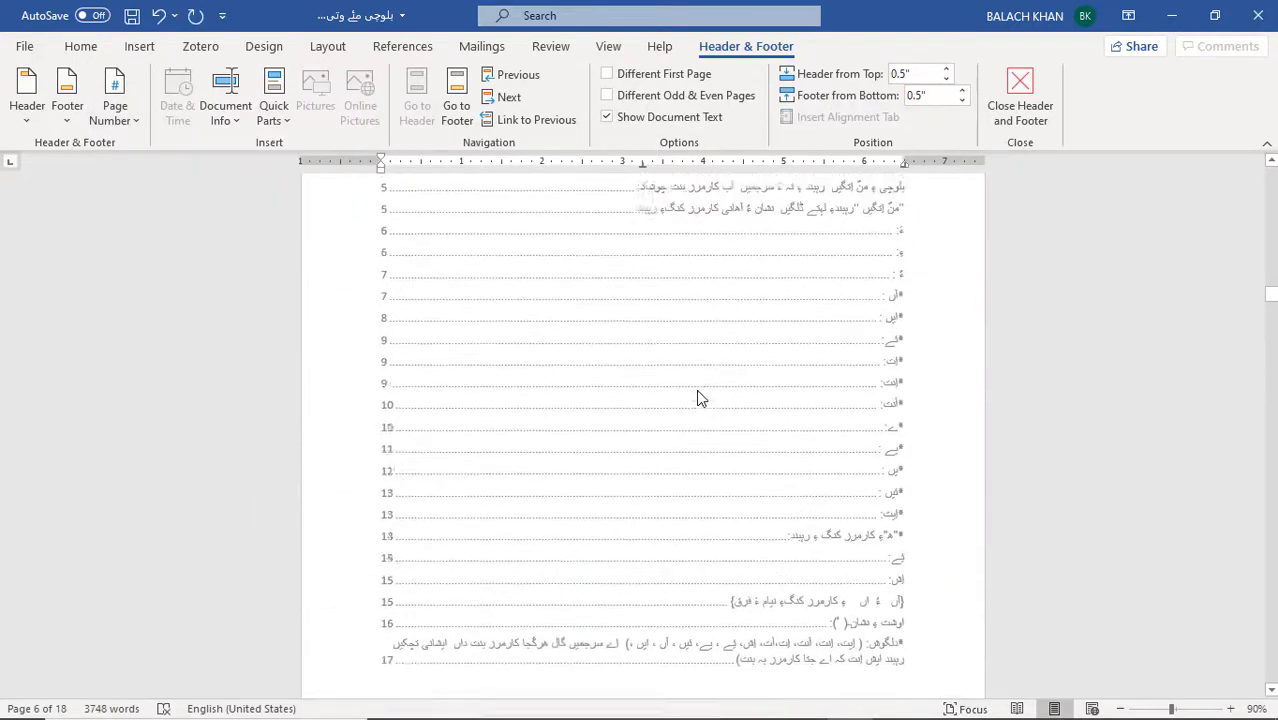
scroll(613, 297, down, 12)
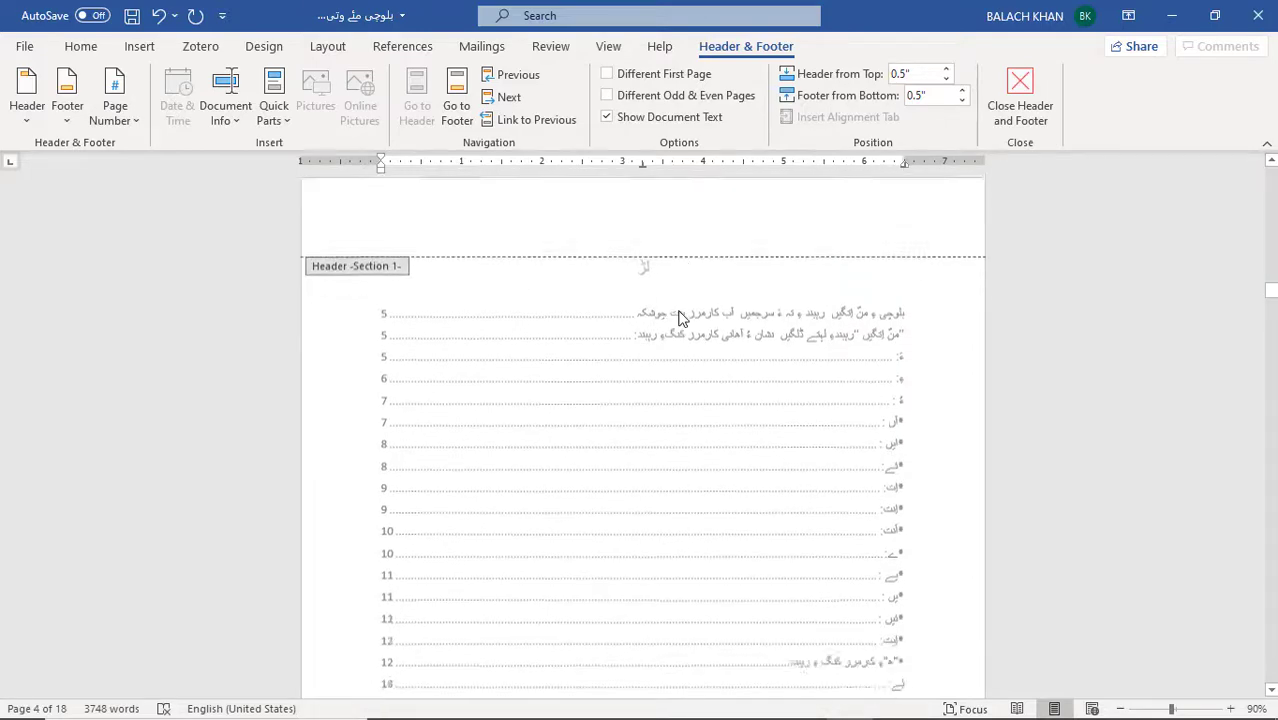
scroll(670, 336, down, 2)
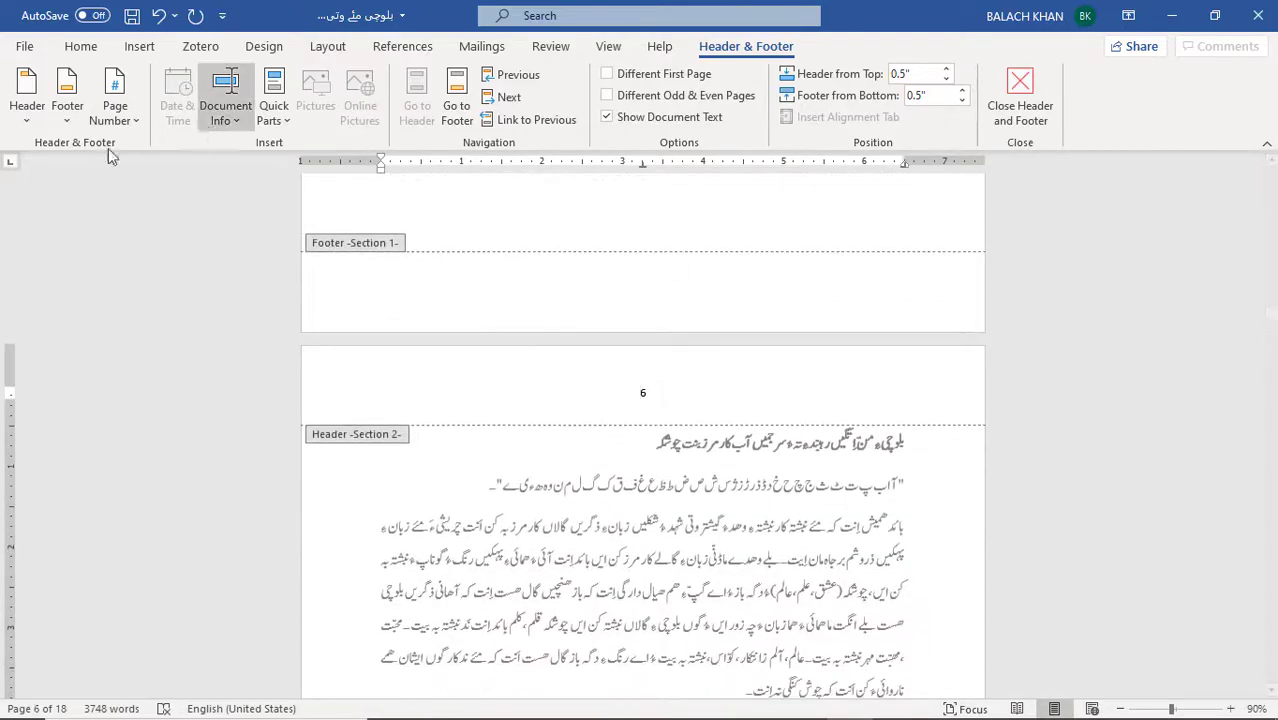
- Draw an oval about 0.85" wide and 0.49" high over the page number in page 6's section 2 header
click(143, 50)
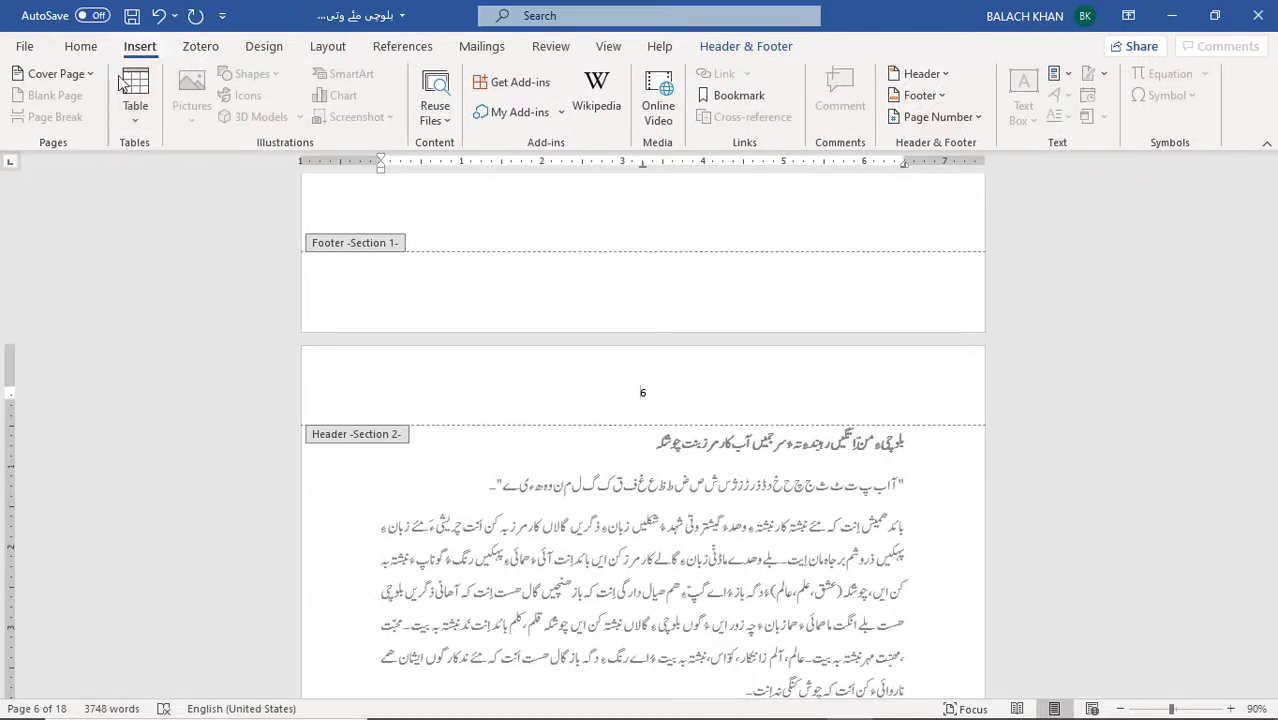
click(676, 400)
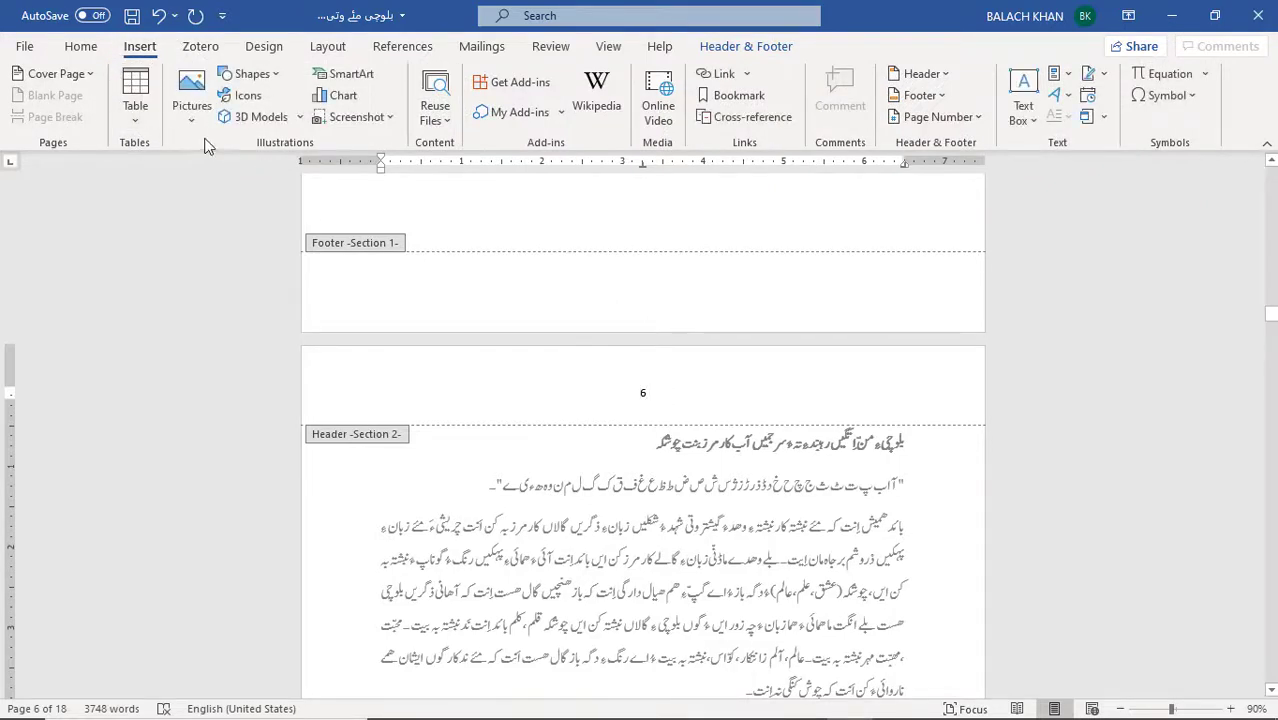
click(250, 74)
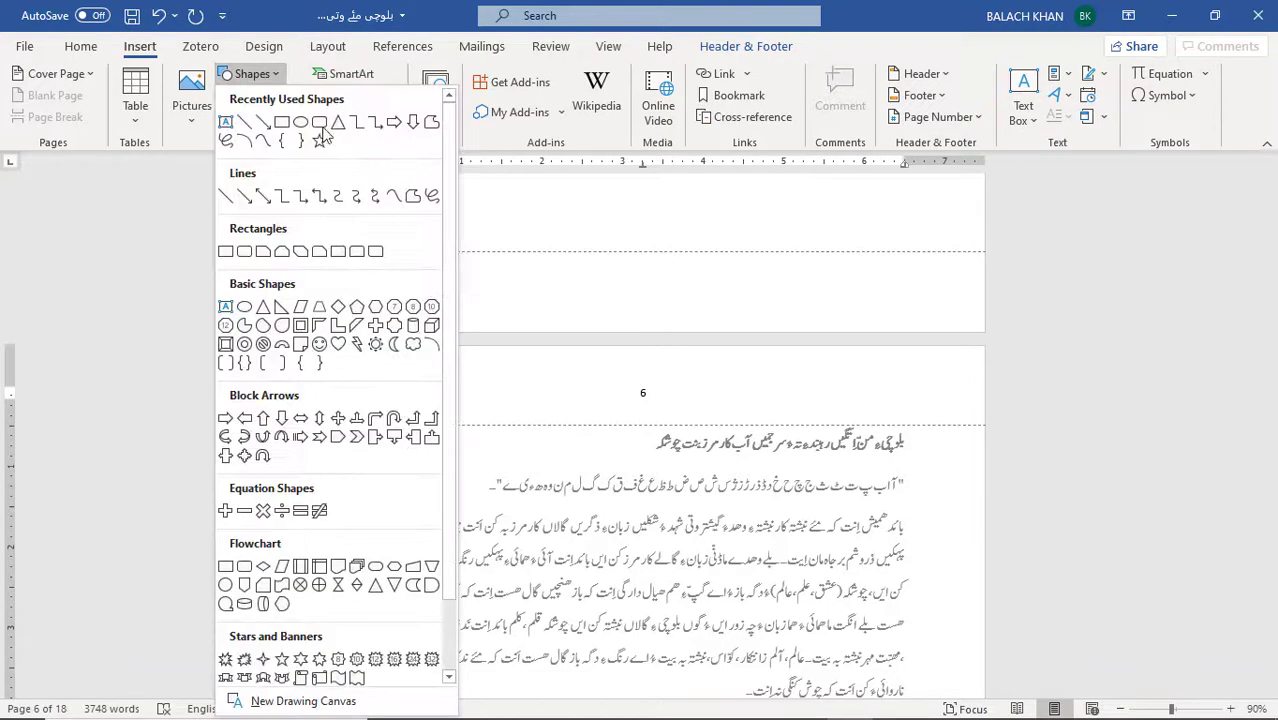
click(299, 122)
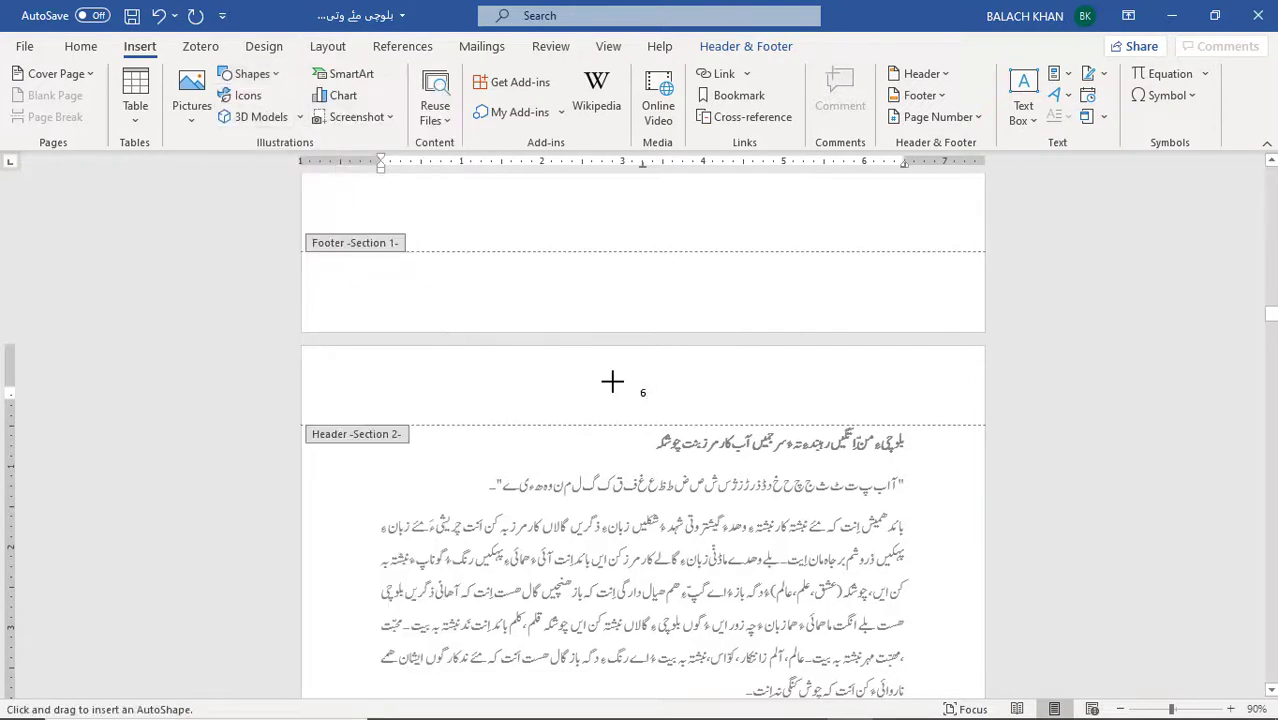
drag(609, 375, 683, 412)
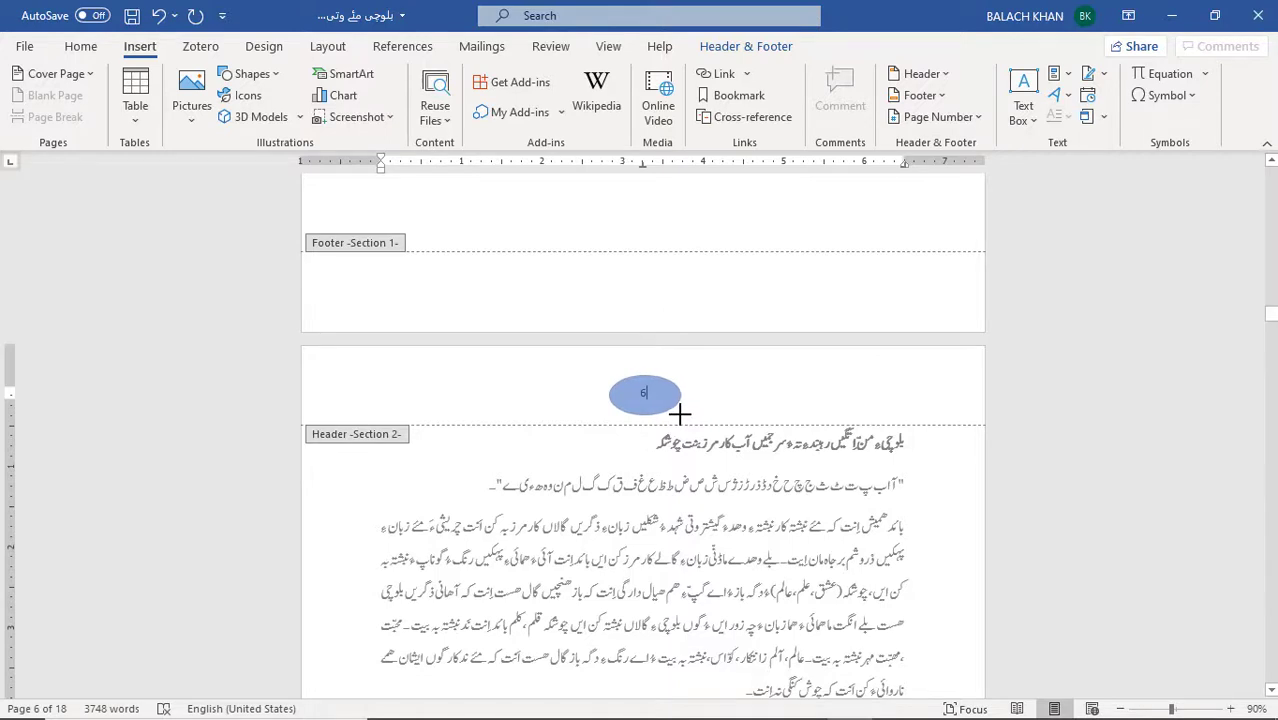
drag(677, 413, 679, 414)
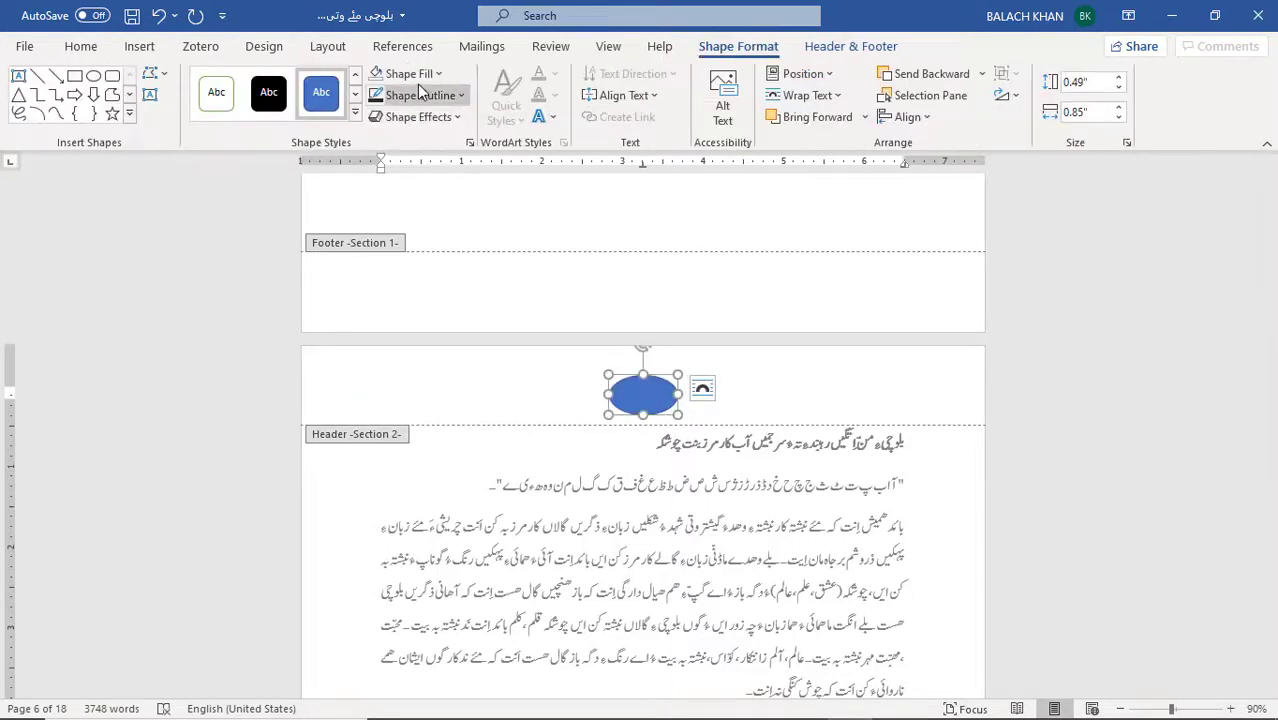
- Give the header oval no fill and a 1½ pt outline, and stretch it slightly taller around the page number
click(419, 77)
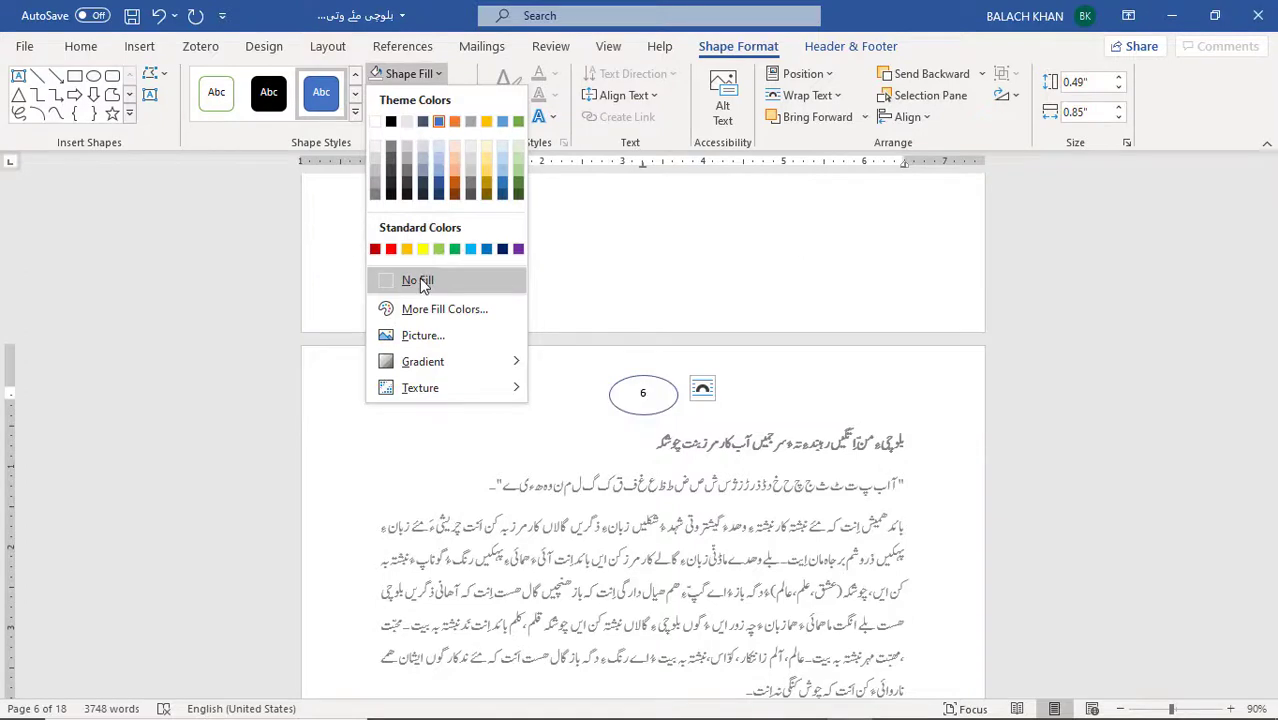
click(419, 280)
click(436, 100)
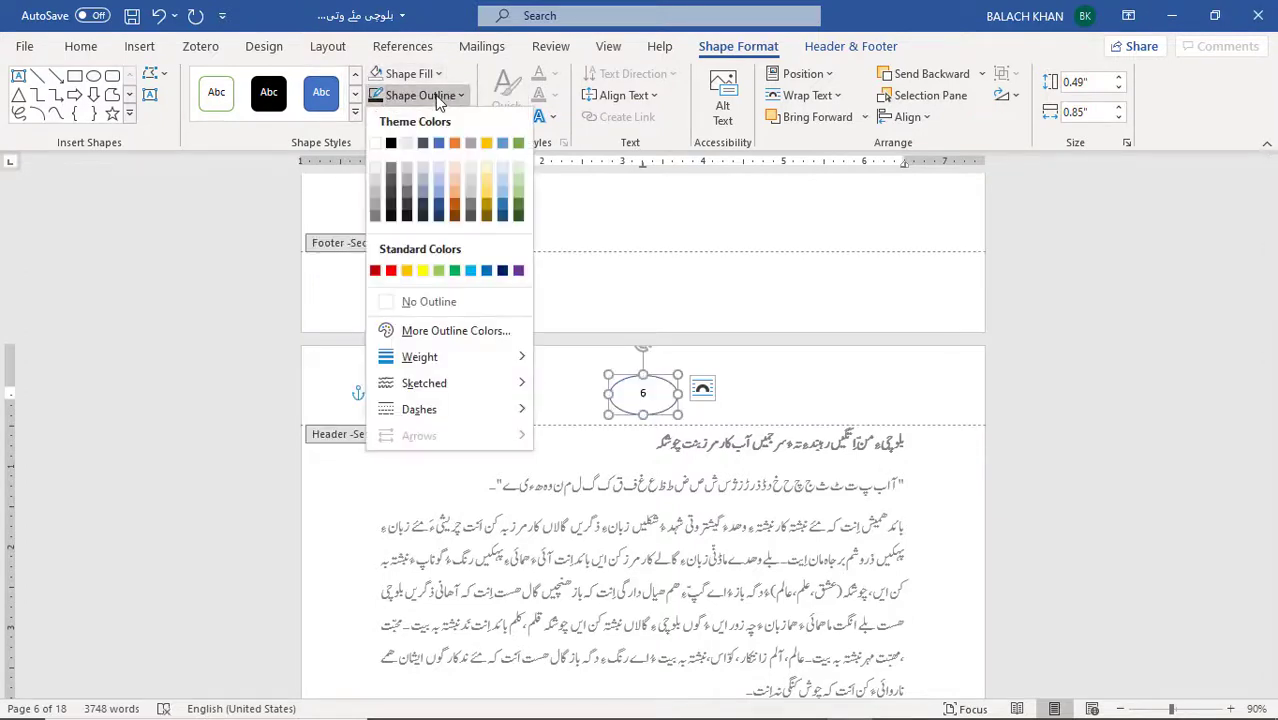
mouse_move(456, 360)
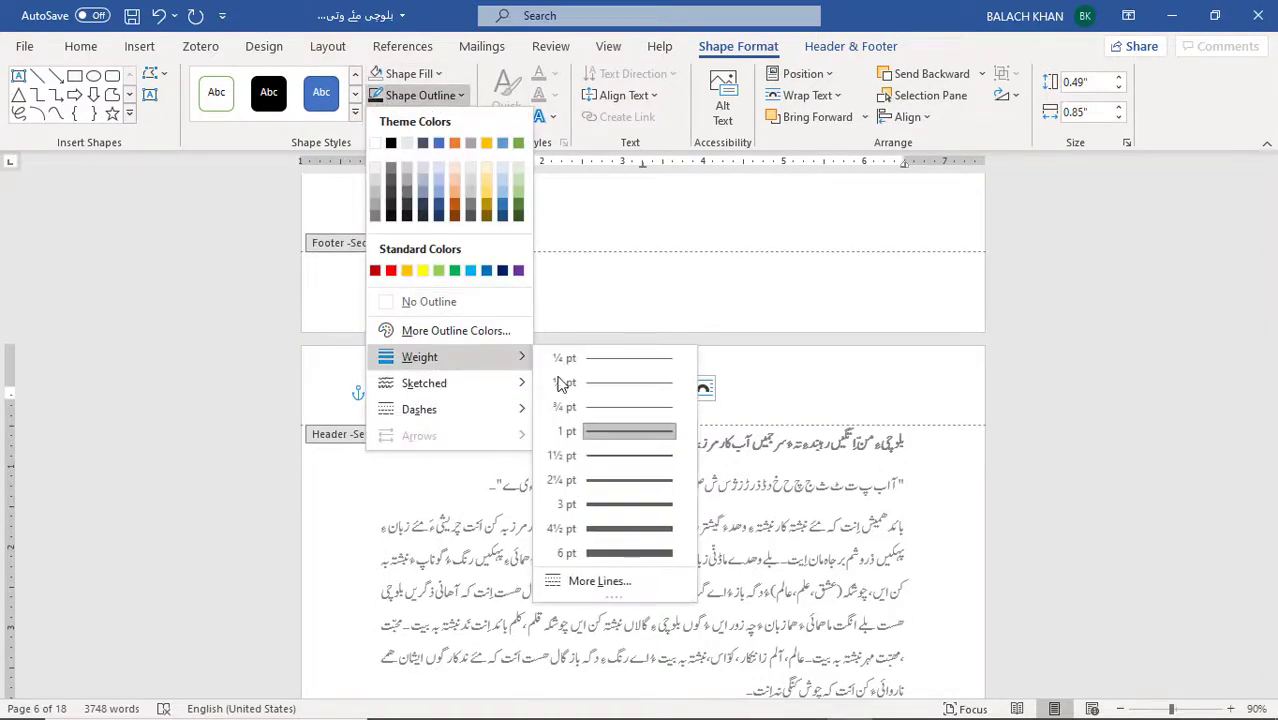
click(626, 458)
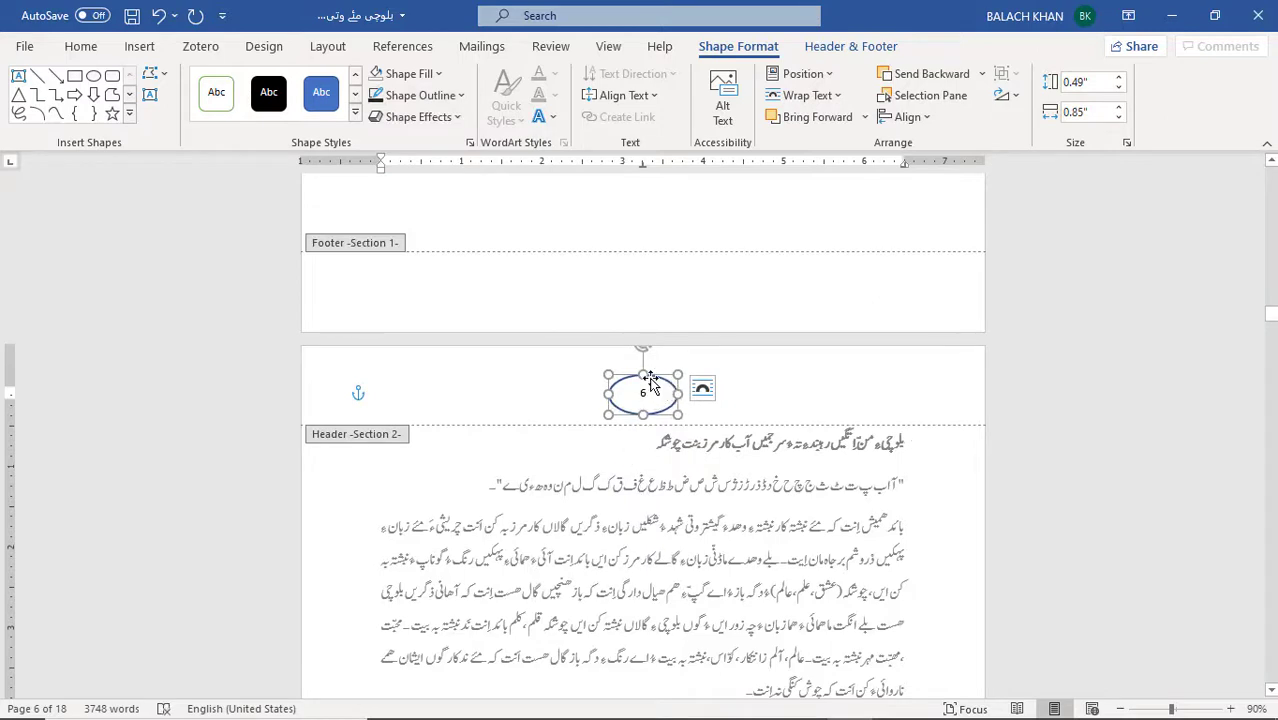
drag(646, 375, 646, 372)
- Enlarge the page number inside the oval to 14 pt, make it bold, and return to the body text
click(654, 392)
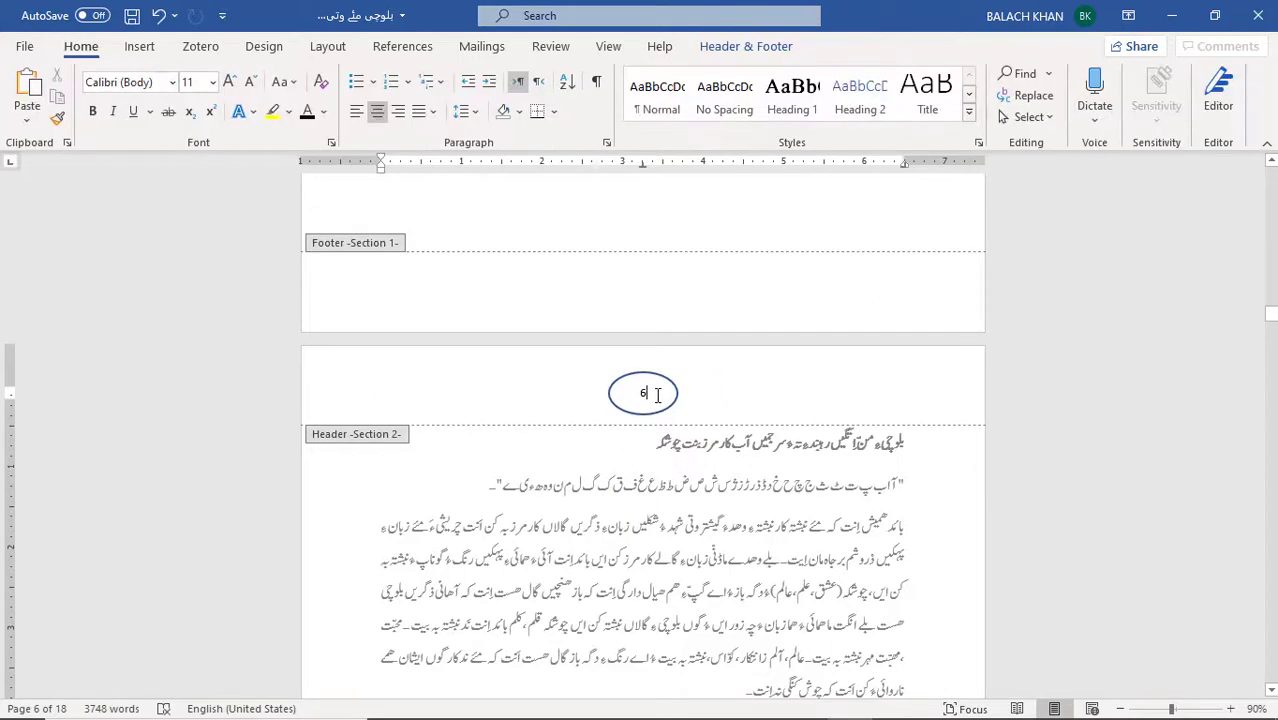
click(230, 82)
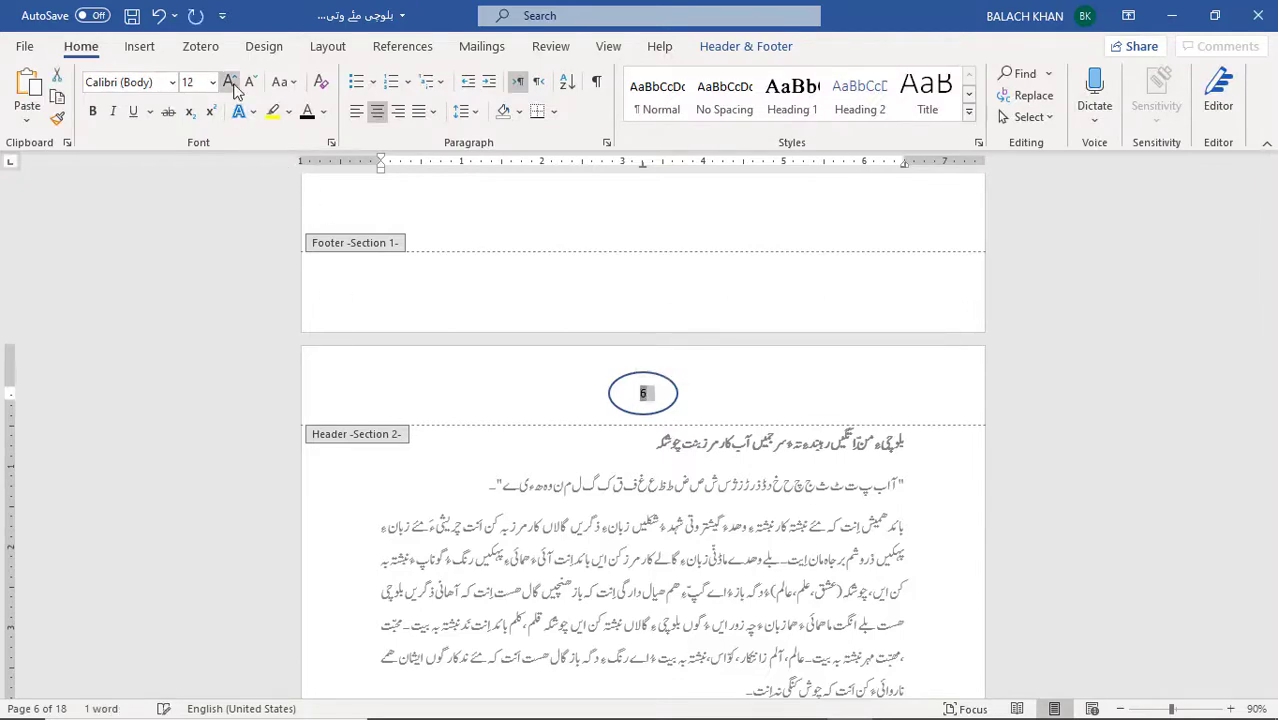
click(95, 116)
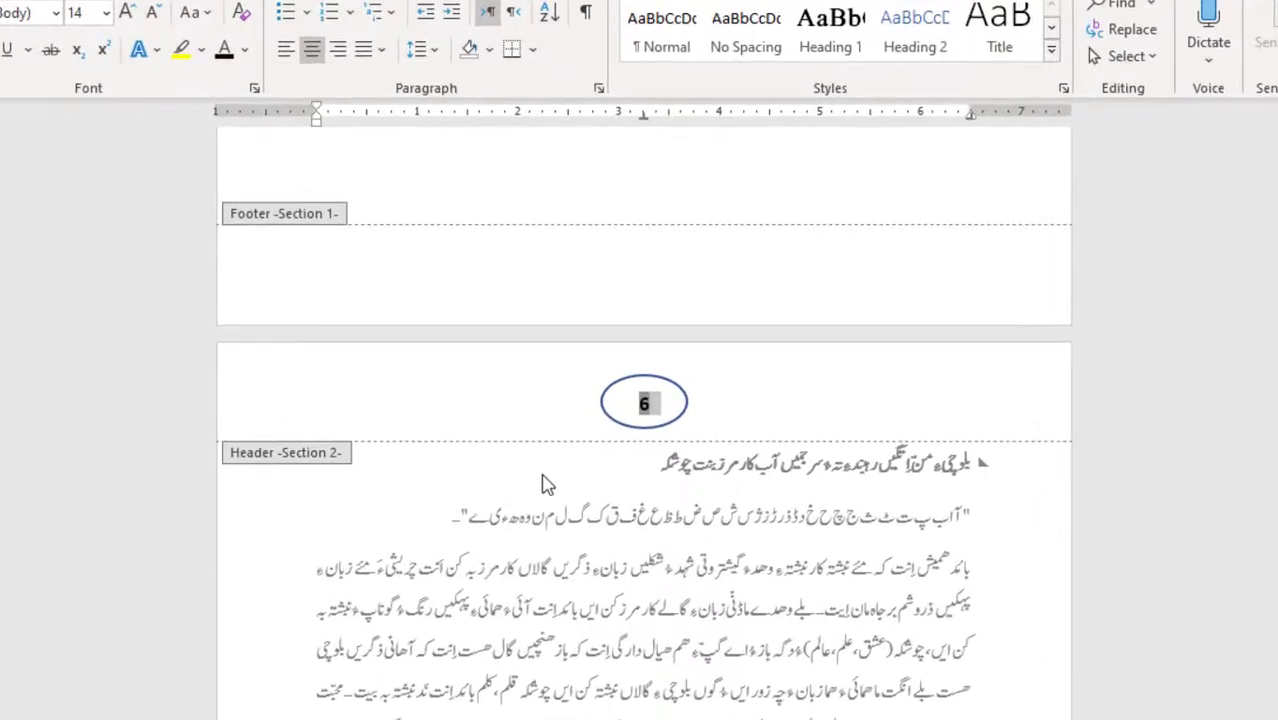
double_click(541, 480)
- Insert a Plain Number 2 page number at the top of the title page's section 1 header and check the following page
scroll(883, 497, up, 10)
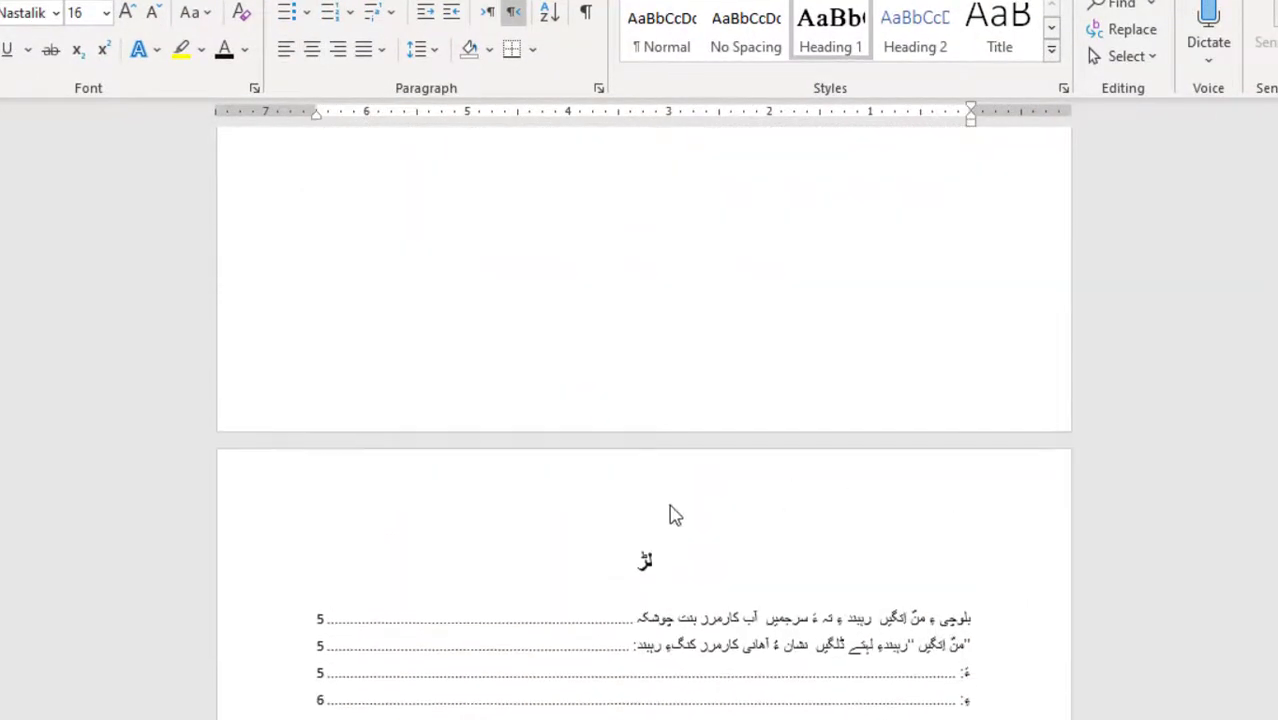
scroll(673, 514, up, 5)
drag(1277, 264, 1277, 246)
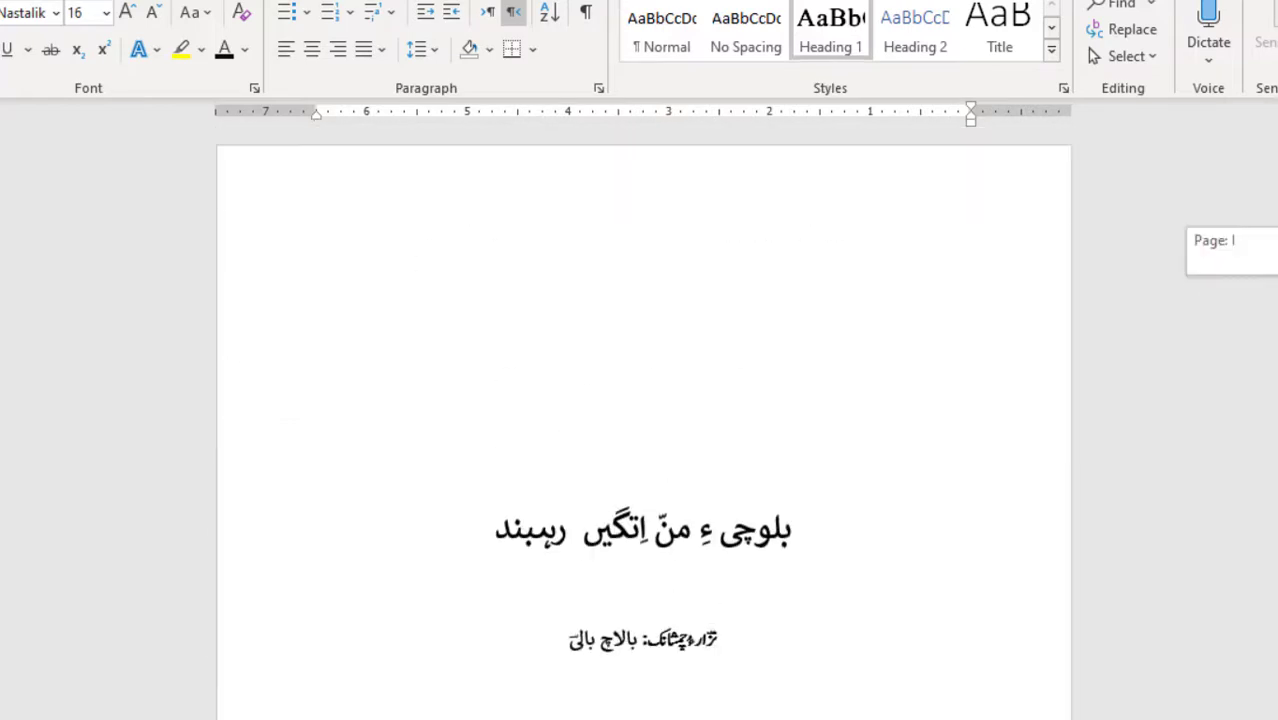
click(722, 260)
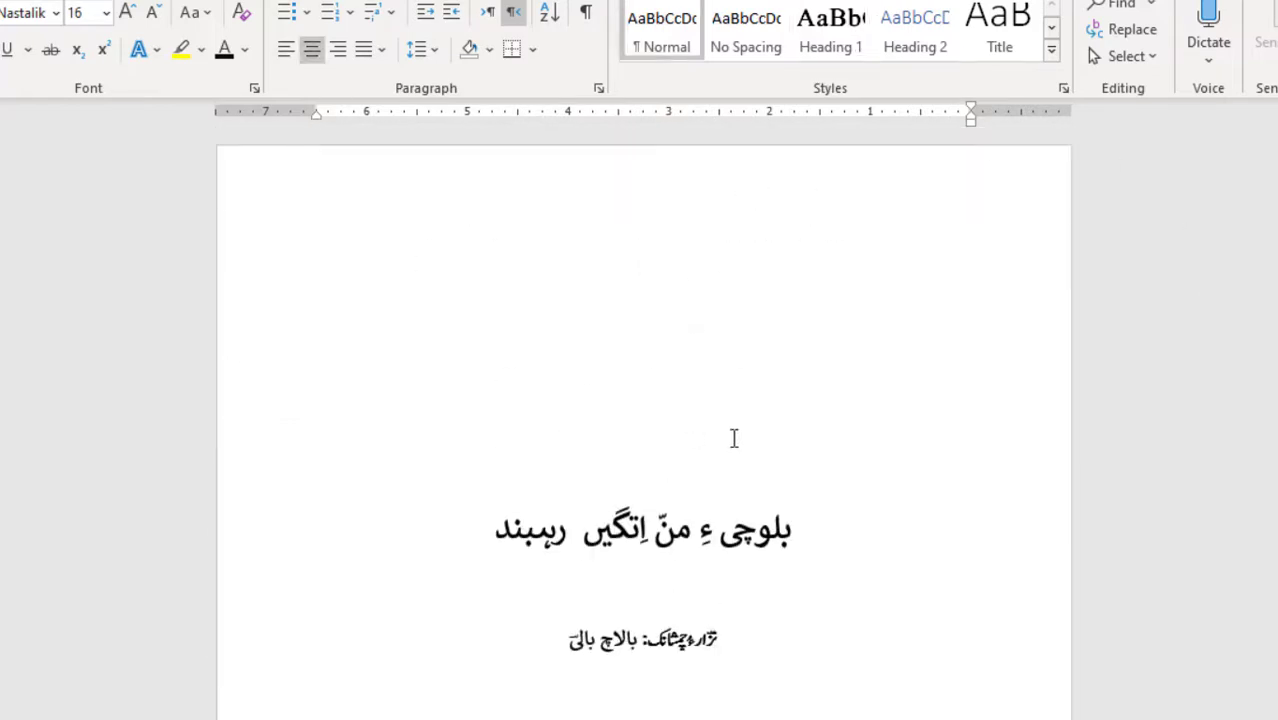
scroll(706, 230, down, 15)
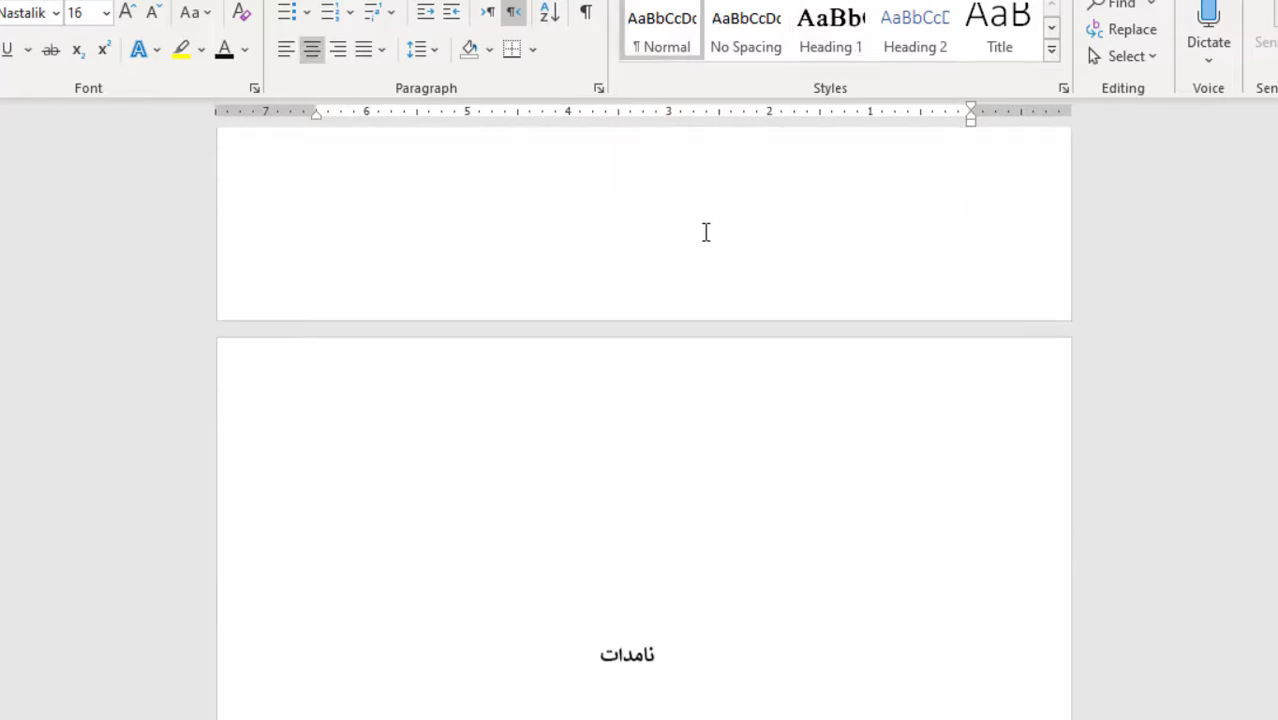
scroll(706, 232, up, 8)
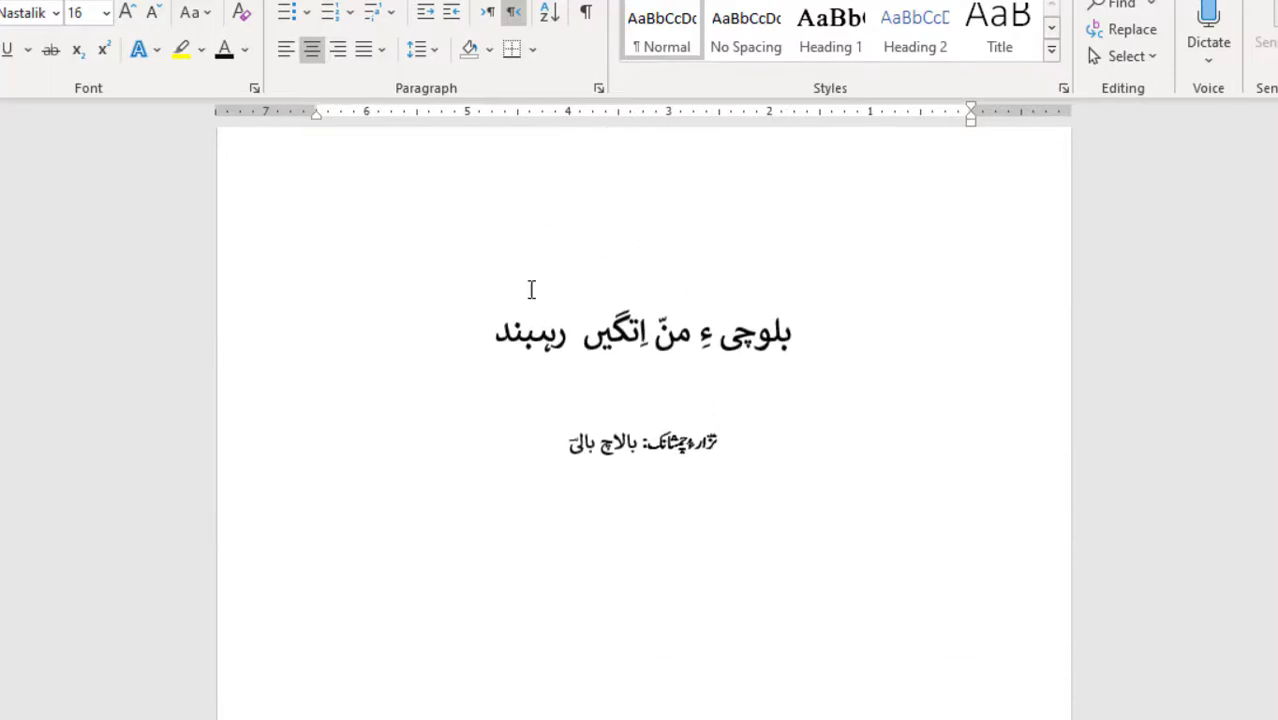
double_click(445, 205)
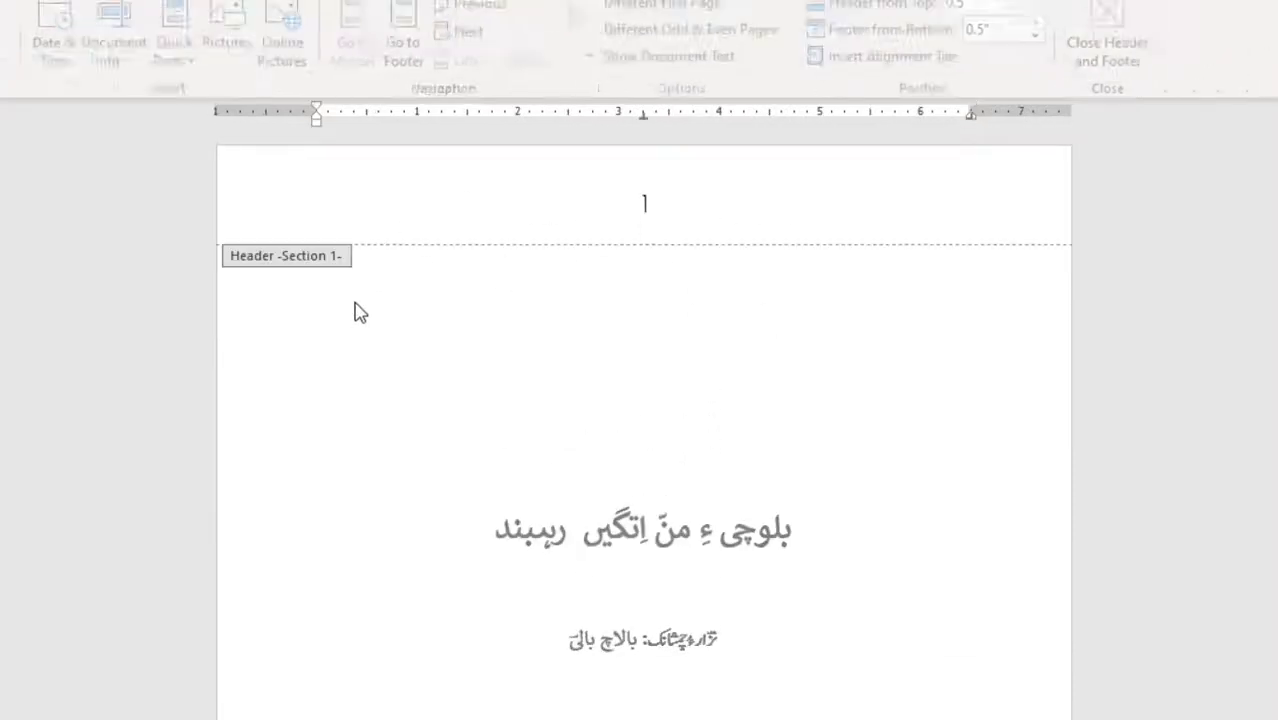
click(1, 52)
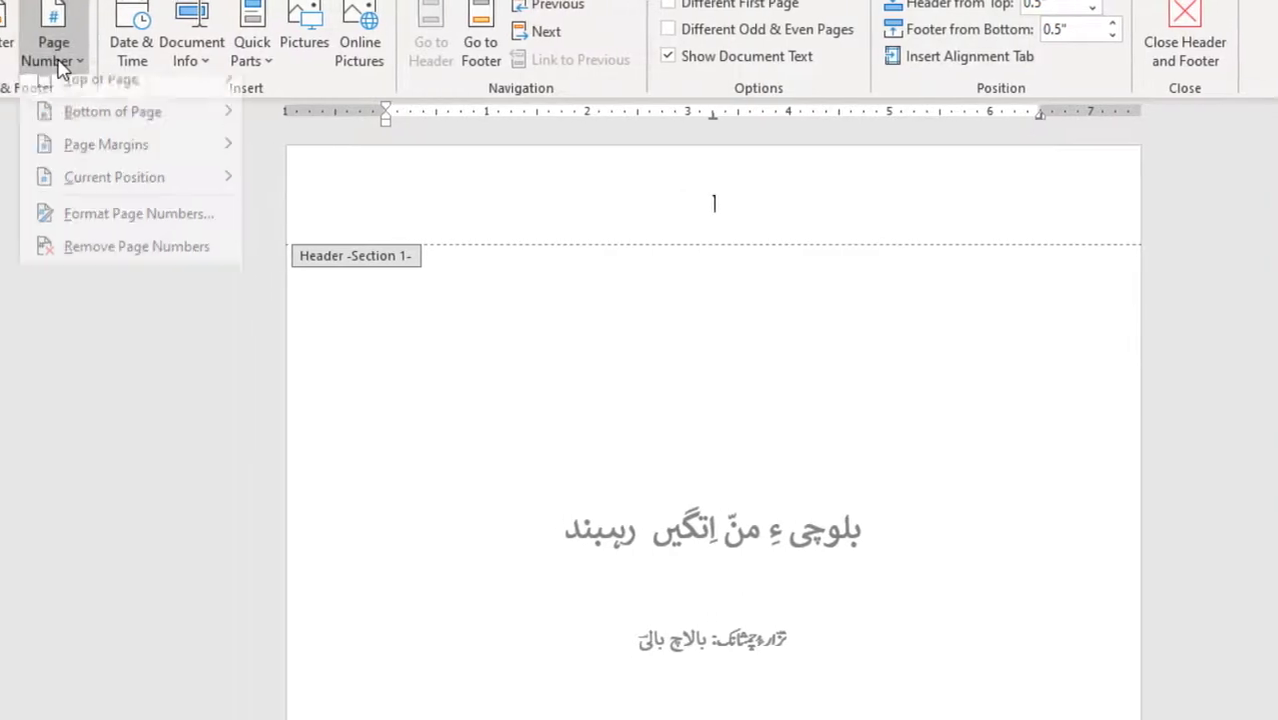
mouse_move(122, 94)
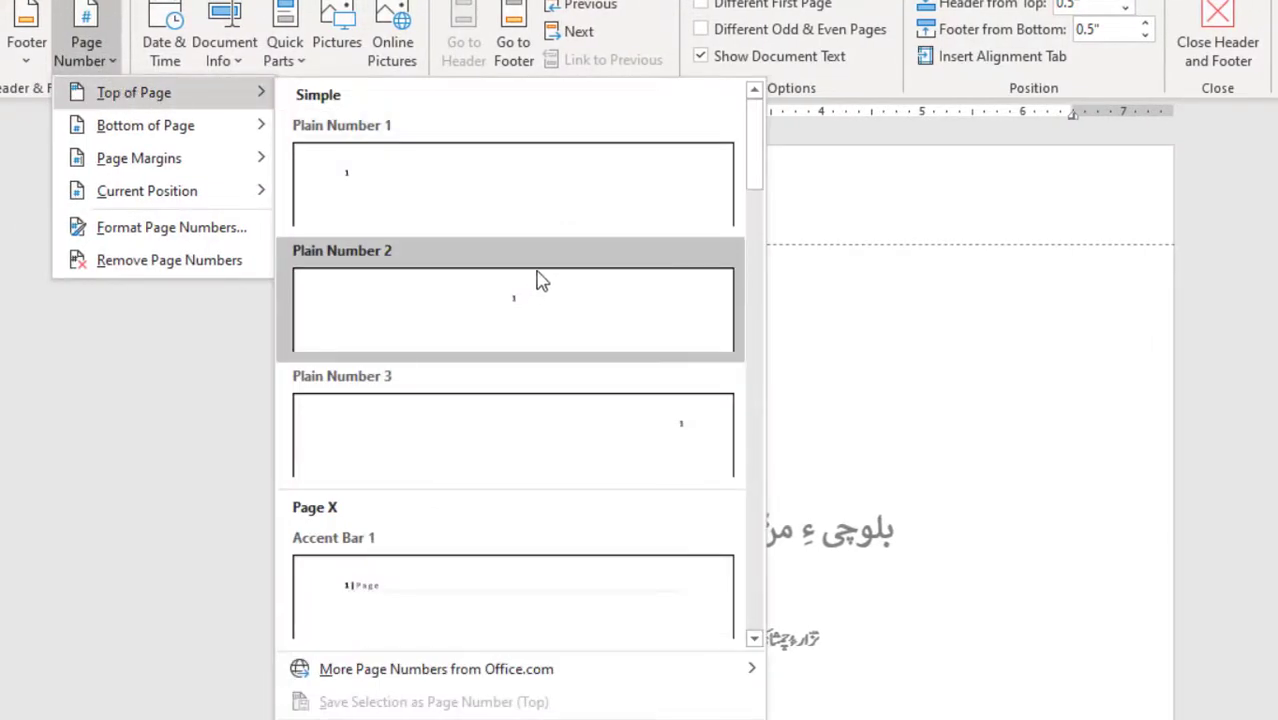
click(498, 315)
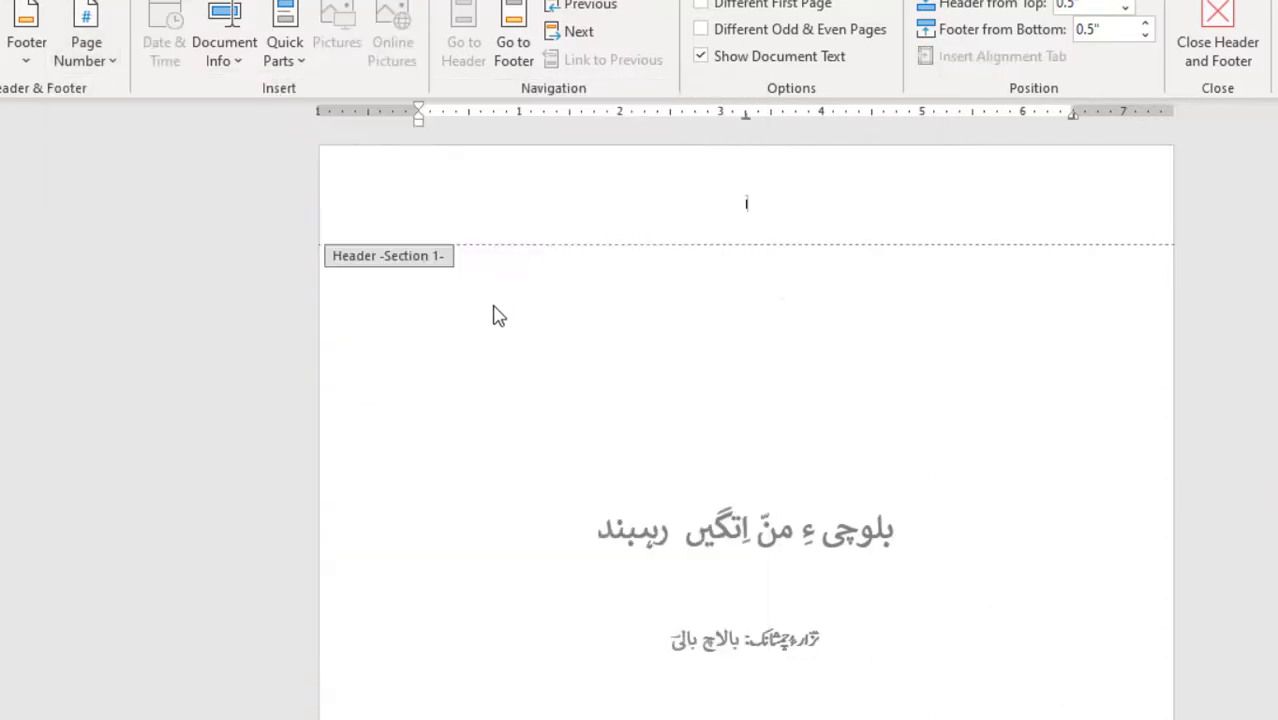
scroll(708, 323, down, 10)
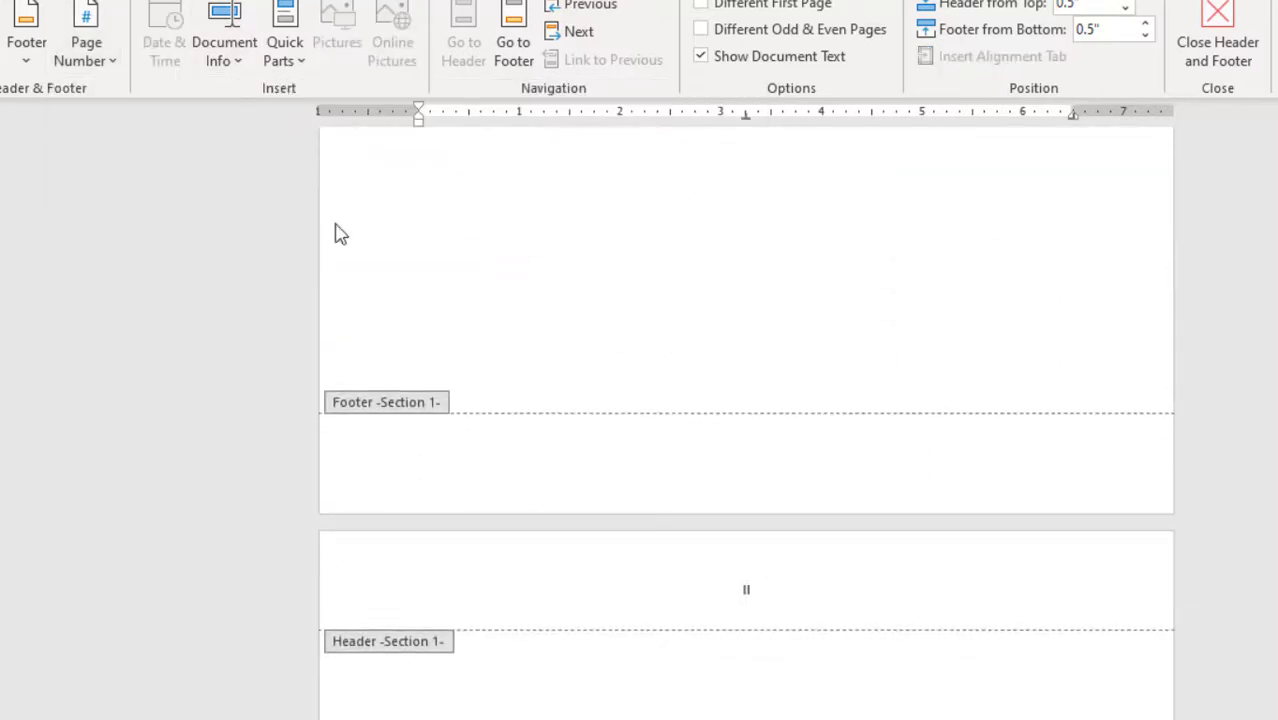
scroll(605, 288, up, 10)
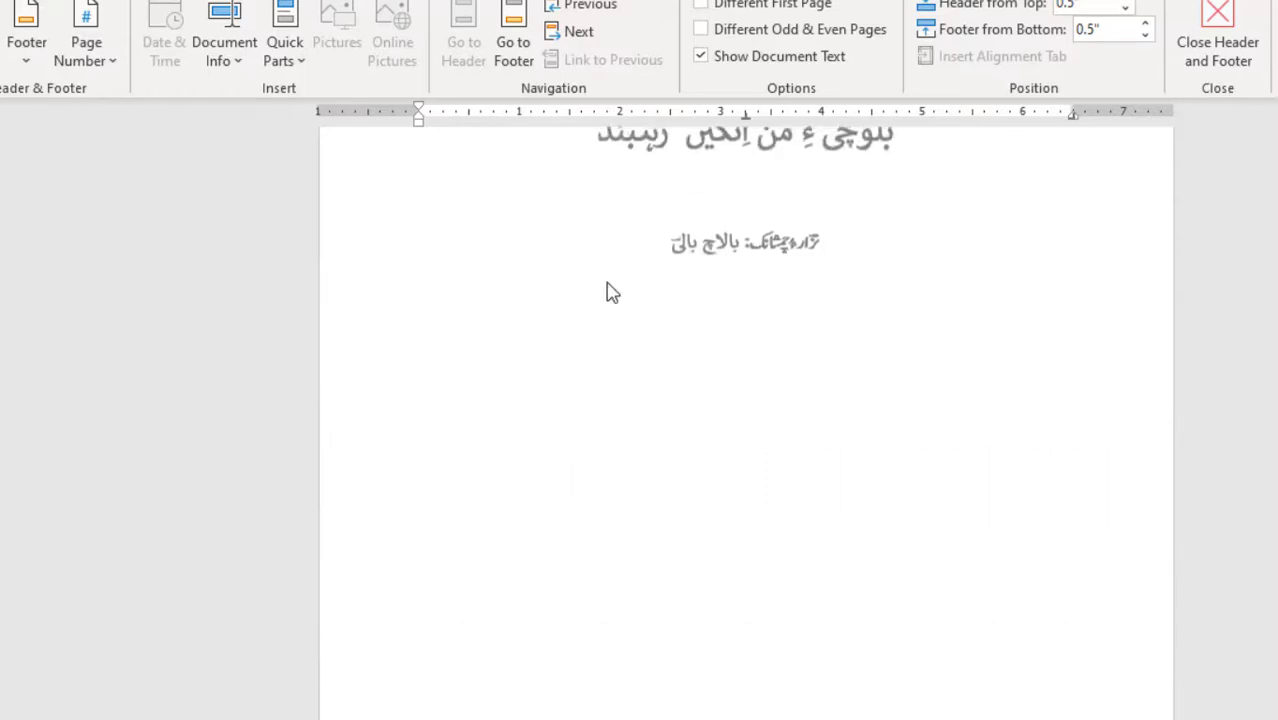
- Set the section 1 page number format to i, ii, iii, return to the body text, and check the title page
click(93, 62)
click(145, 229)
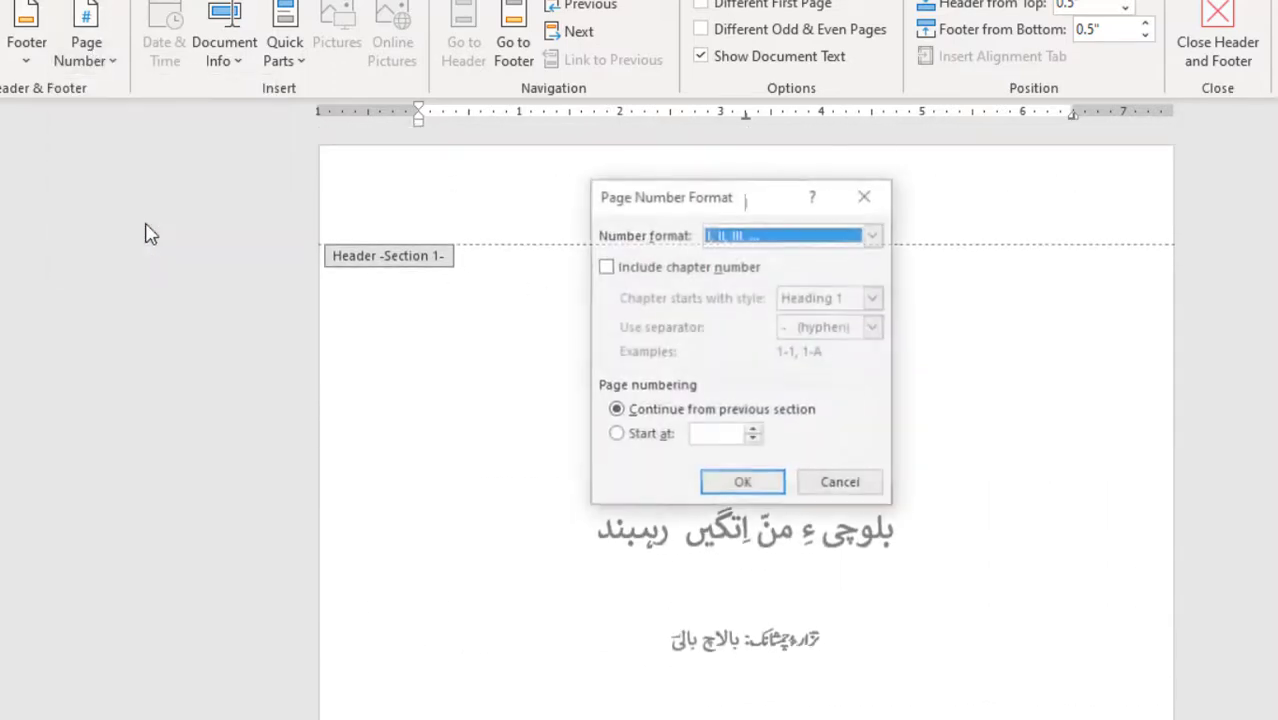
click(872, 235)
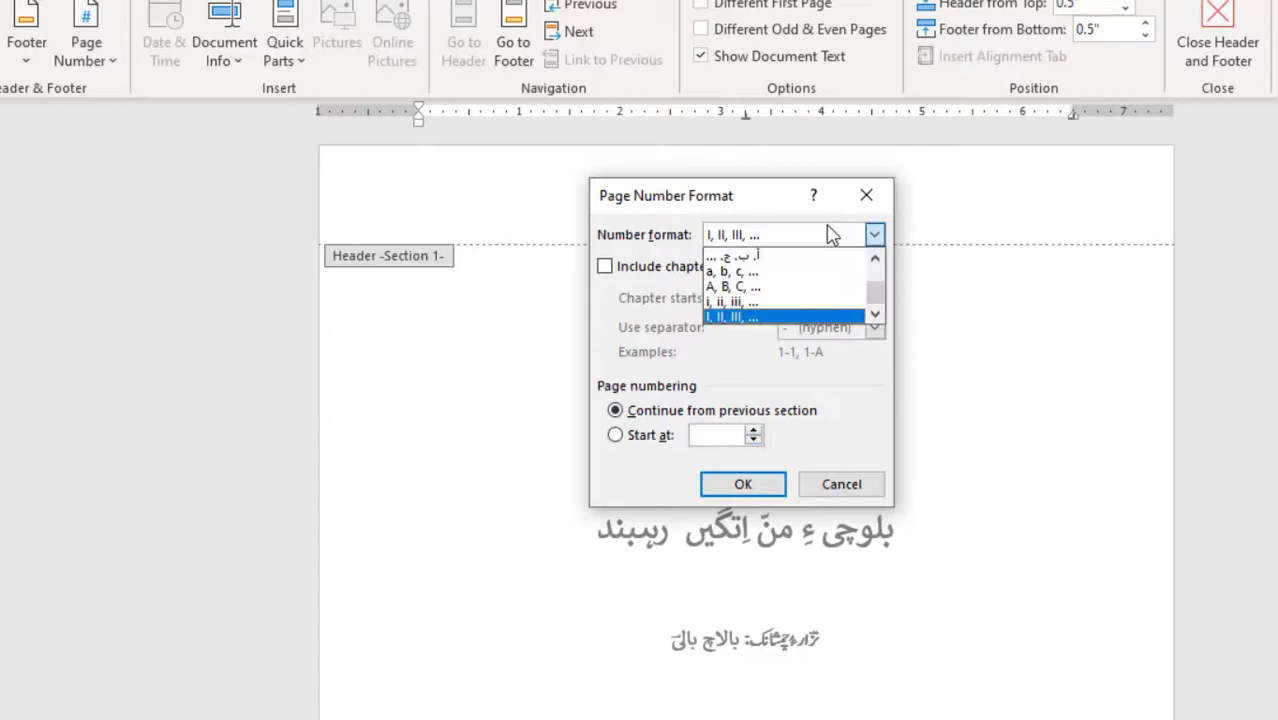
click(746, 301)
click(745, 484)
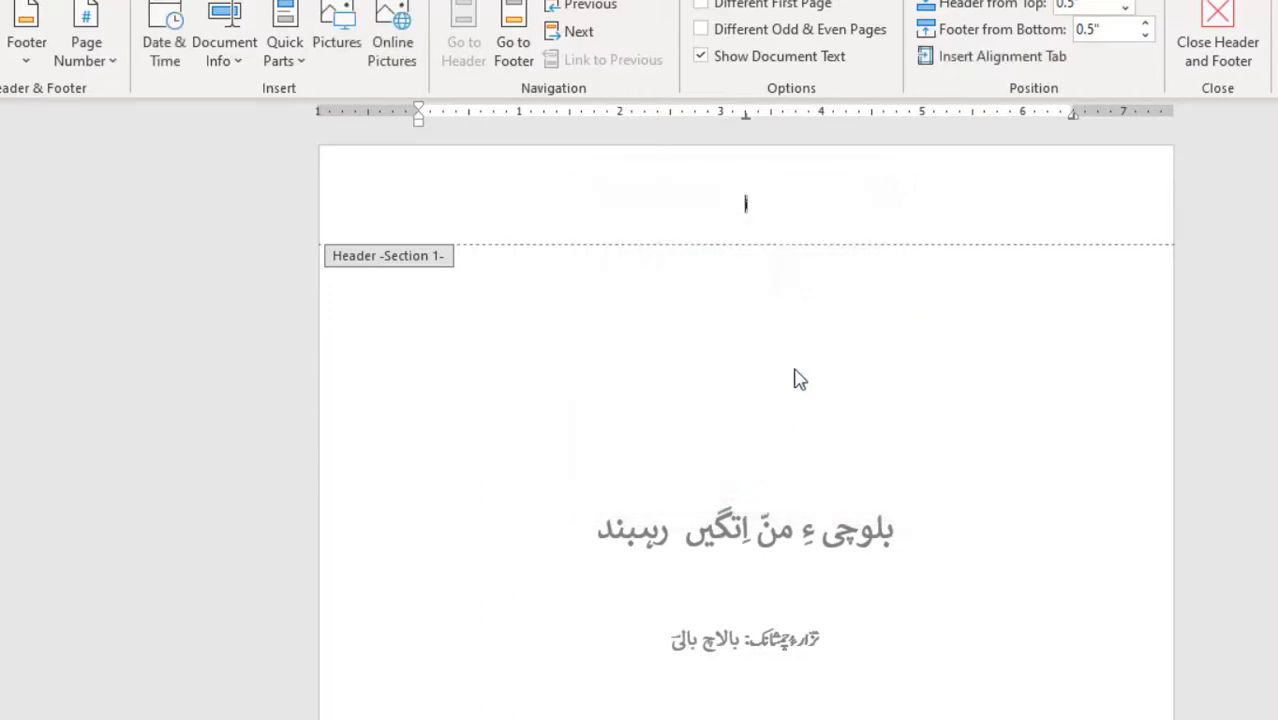
double_click(787, 312)
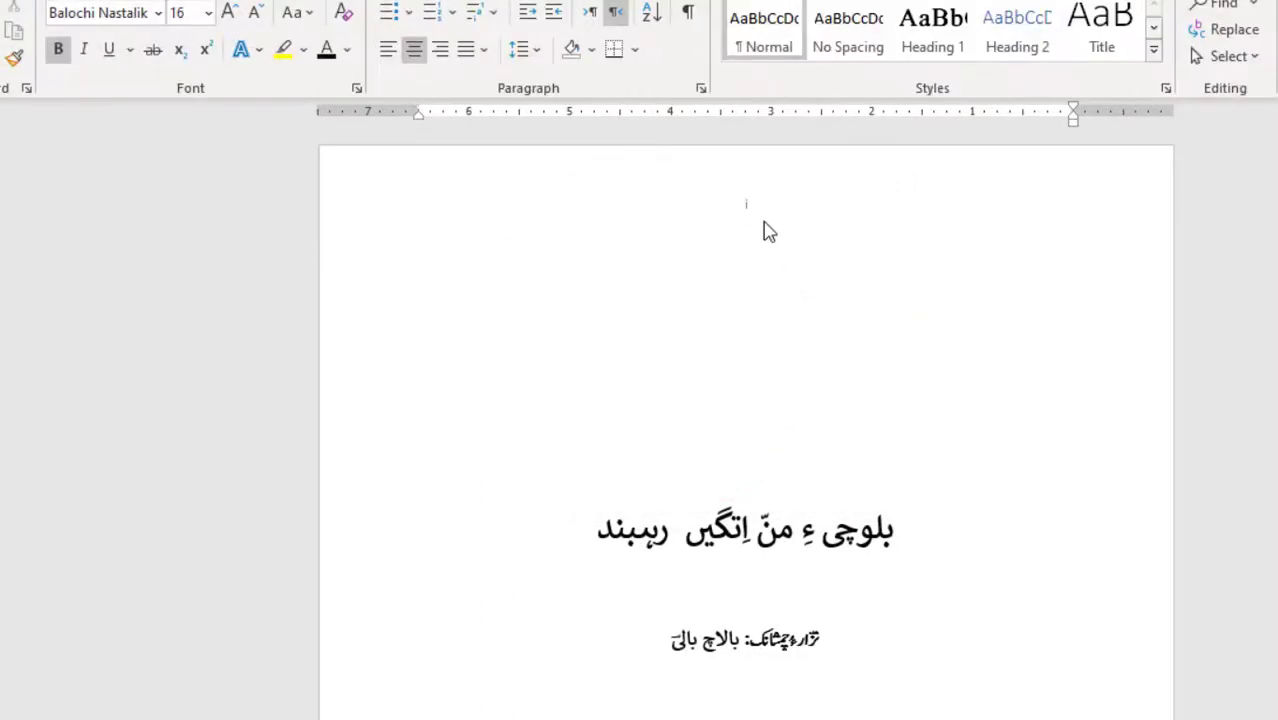
scroll(765, 214, up, 2)
scroll(763, 275, down, 10)
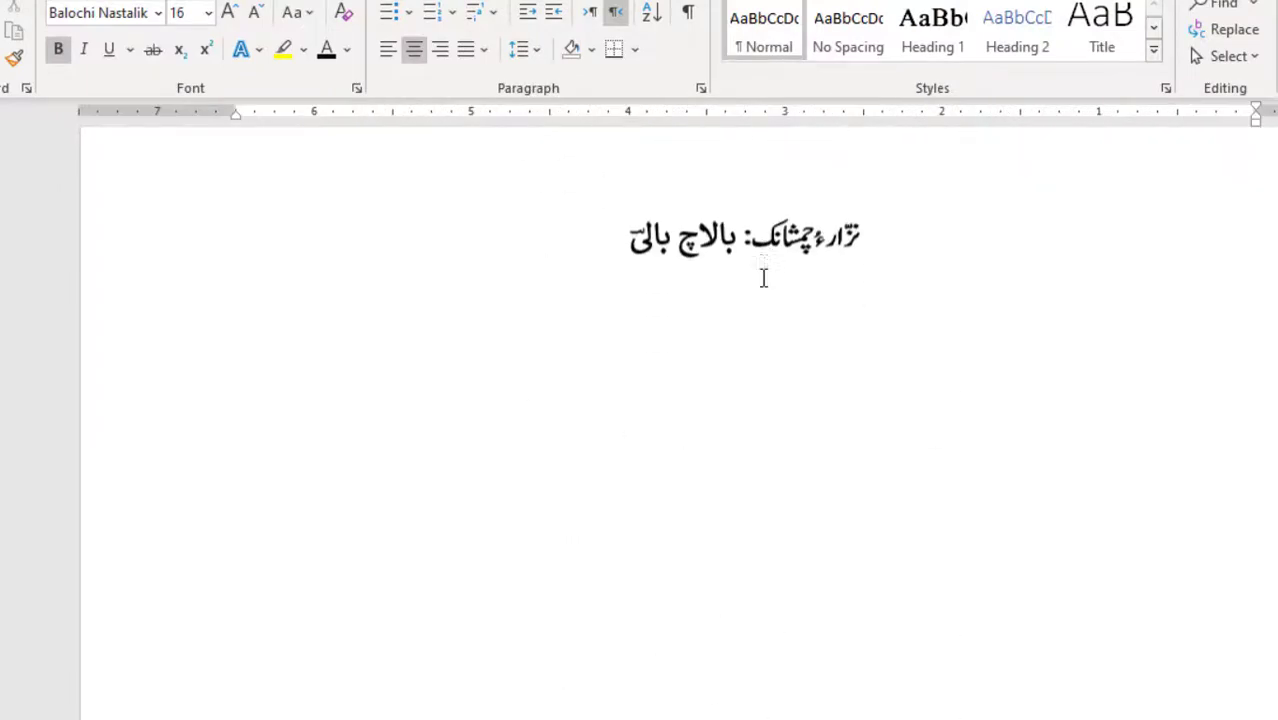
- Select the page number in the section 2 header on page 6 and open its page number format settings
scroll(771, 307, down, 15)
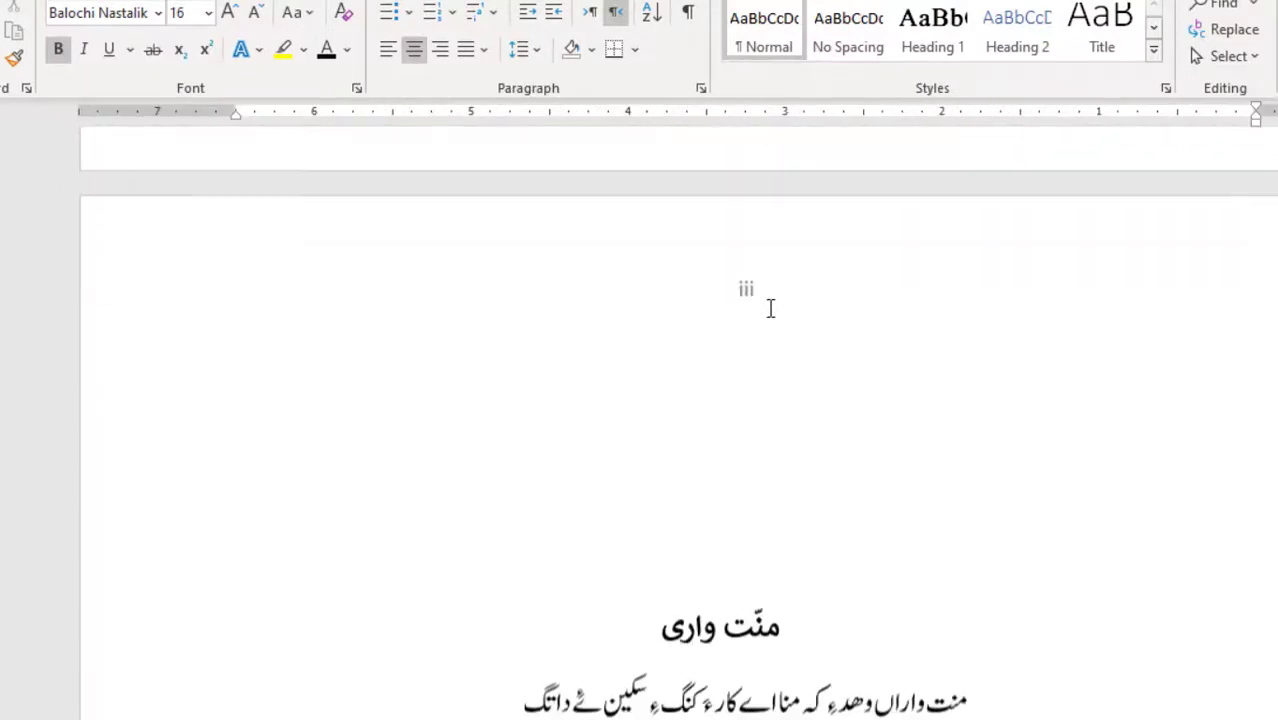
scroll(771, 307, down, 15)
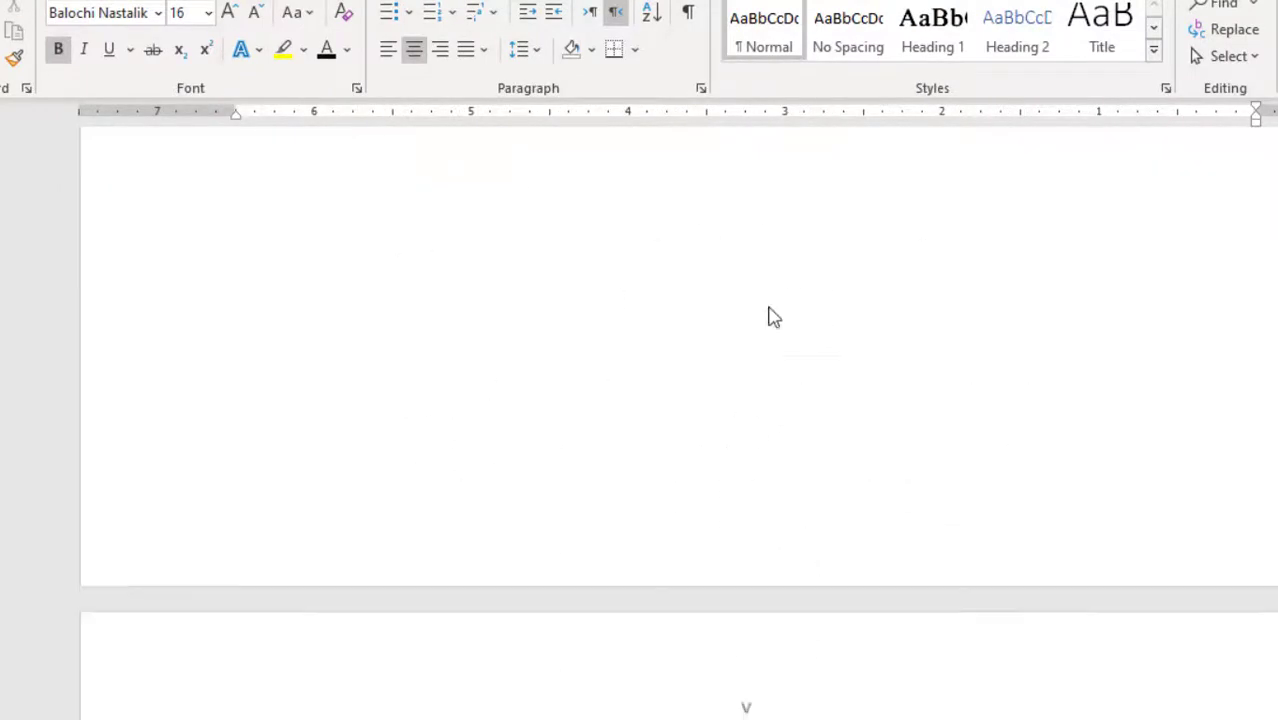
scroll(771, 307, down, 10)
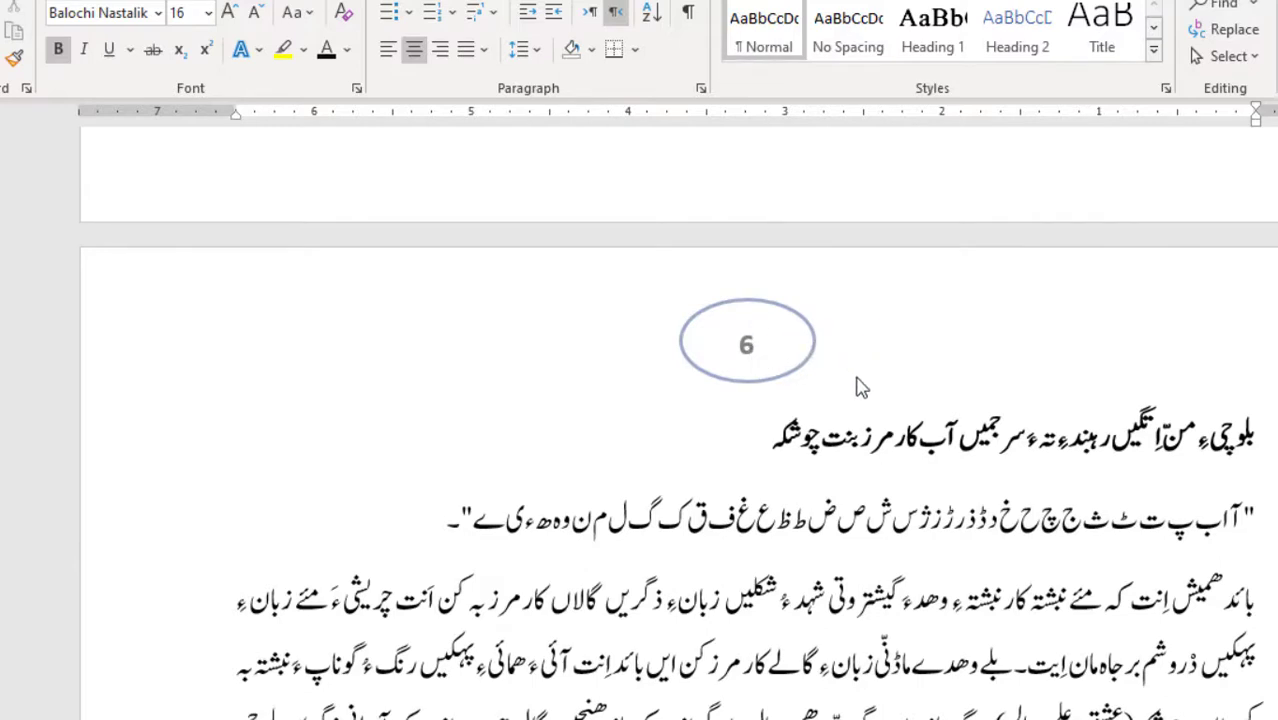
double_click(913, 325)
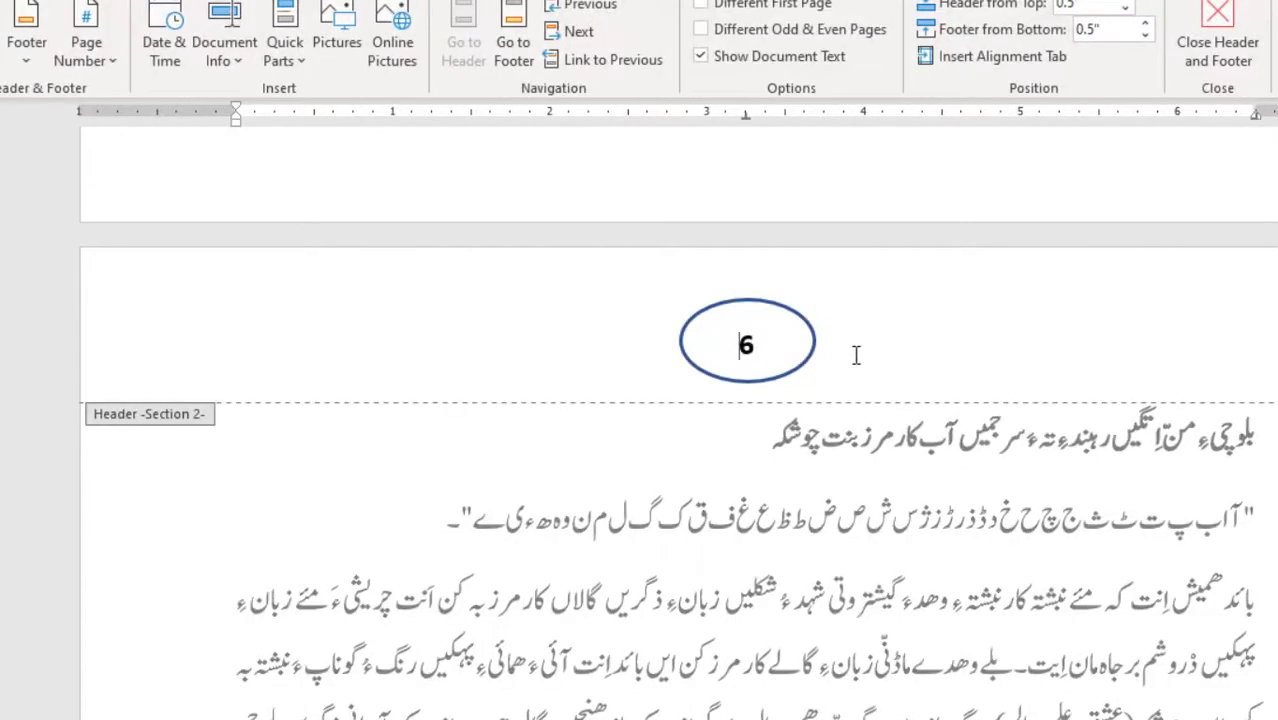
click(770, 339)
double_click(746, 342)
click(85, 60)
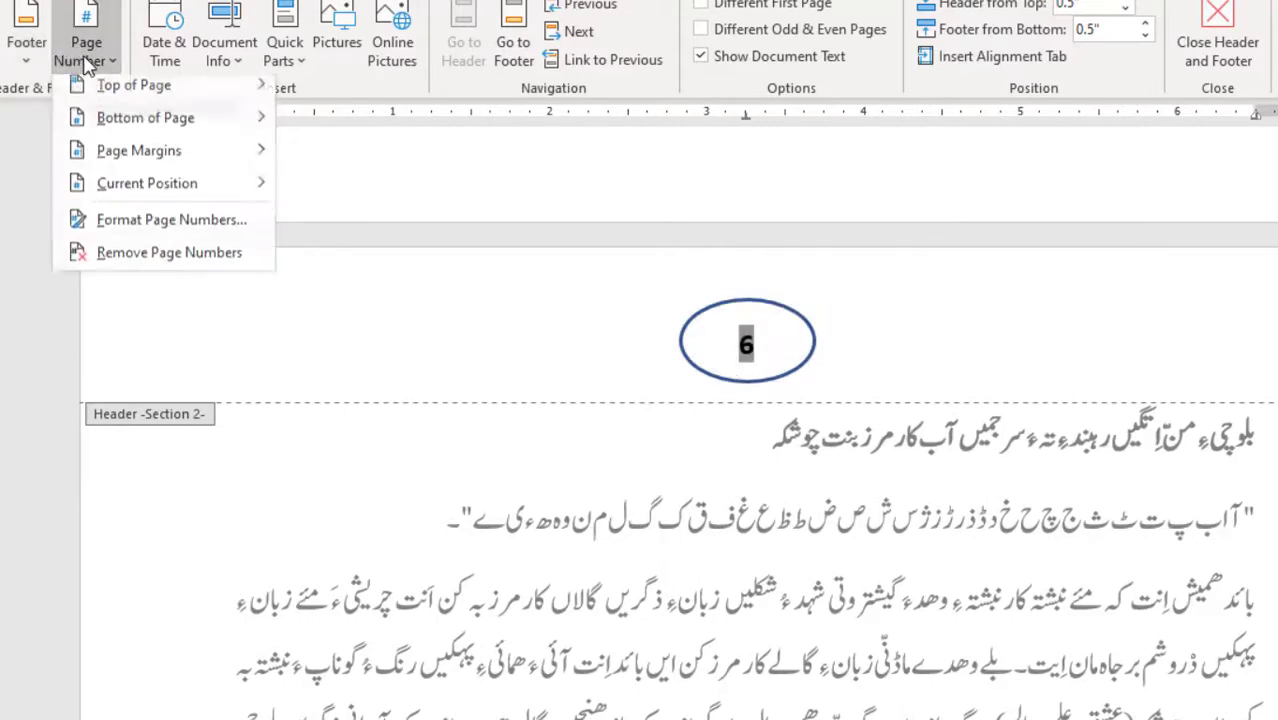
click(163, 230)
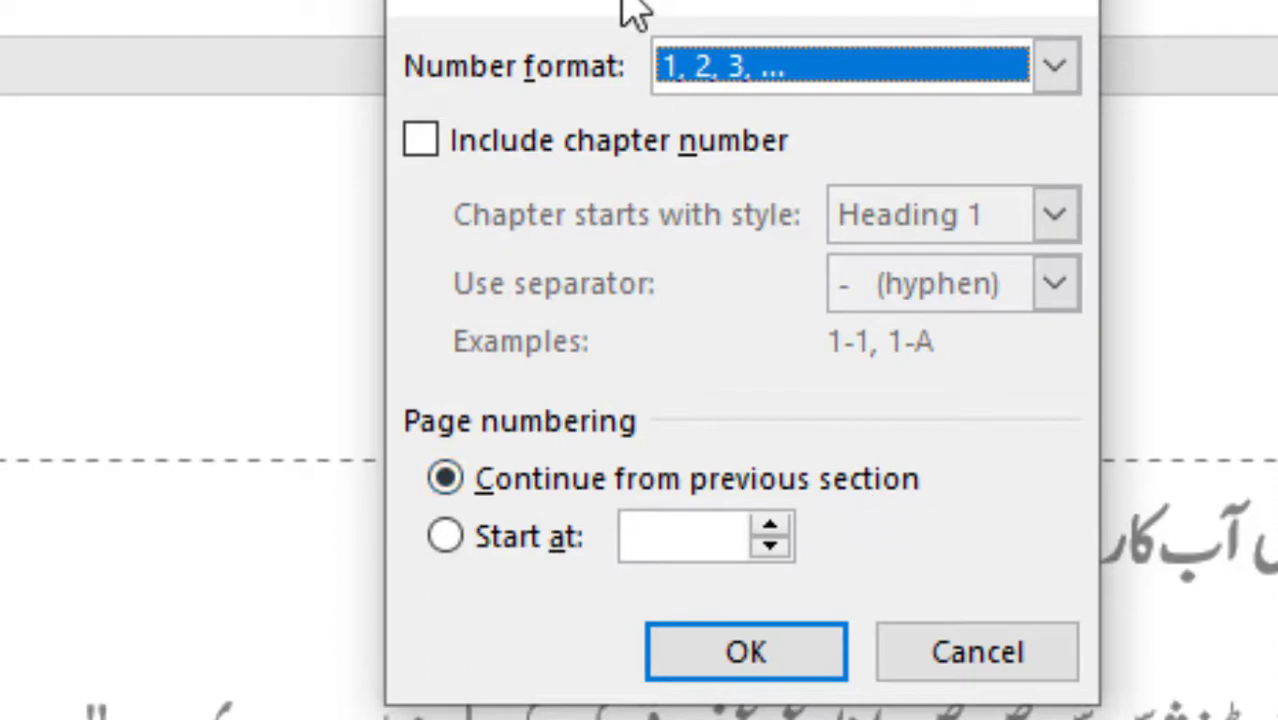
- Restart section 2's page numbering at 1, keeping the 1, 2, 3 number format
drag(622, 14, 0, 88)
key(Return)
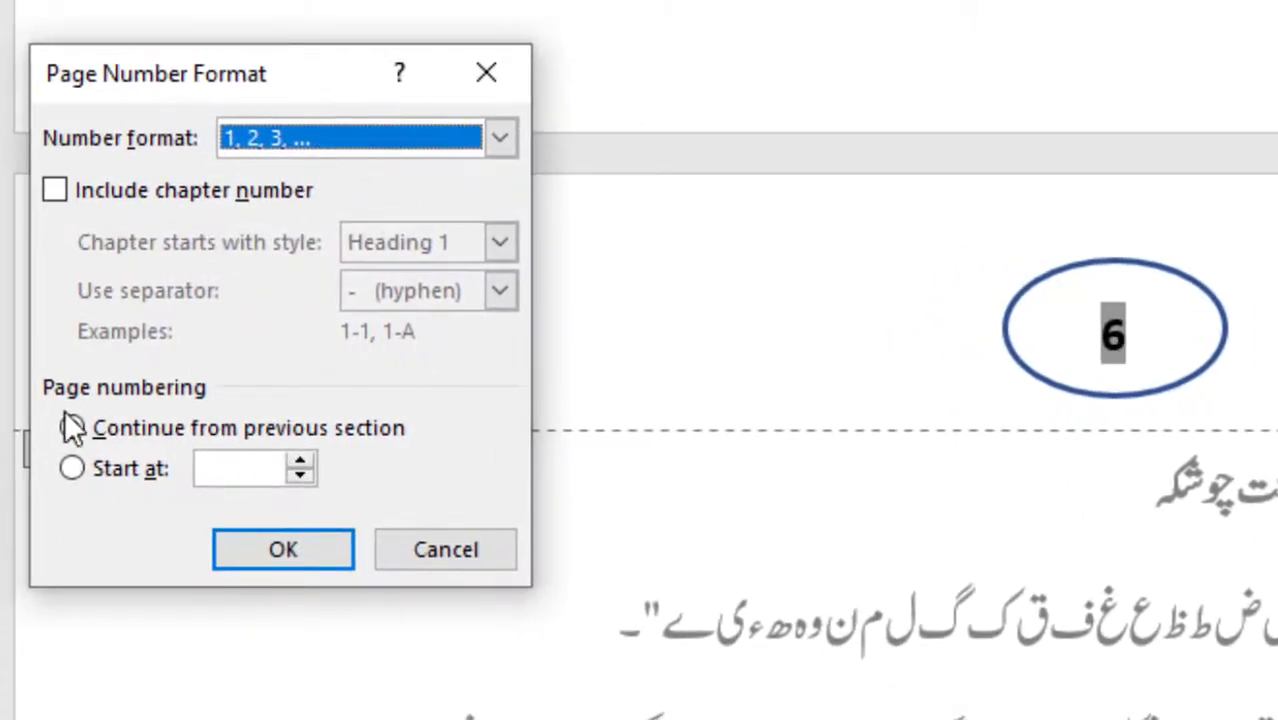
click(120, 466)
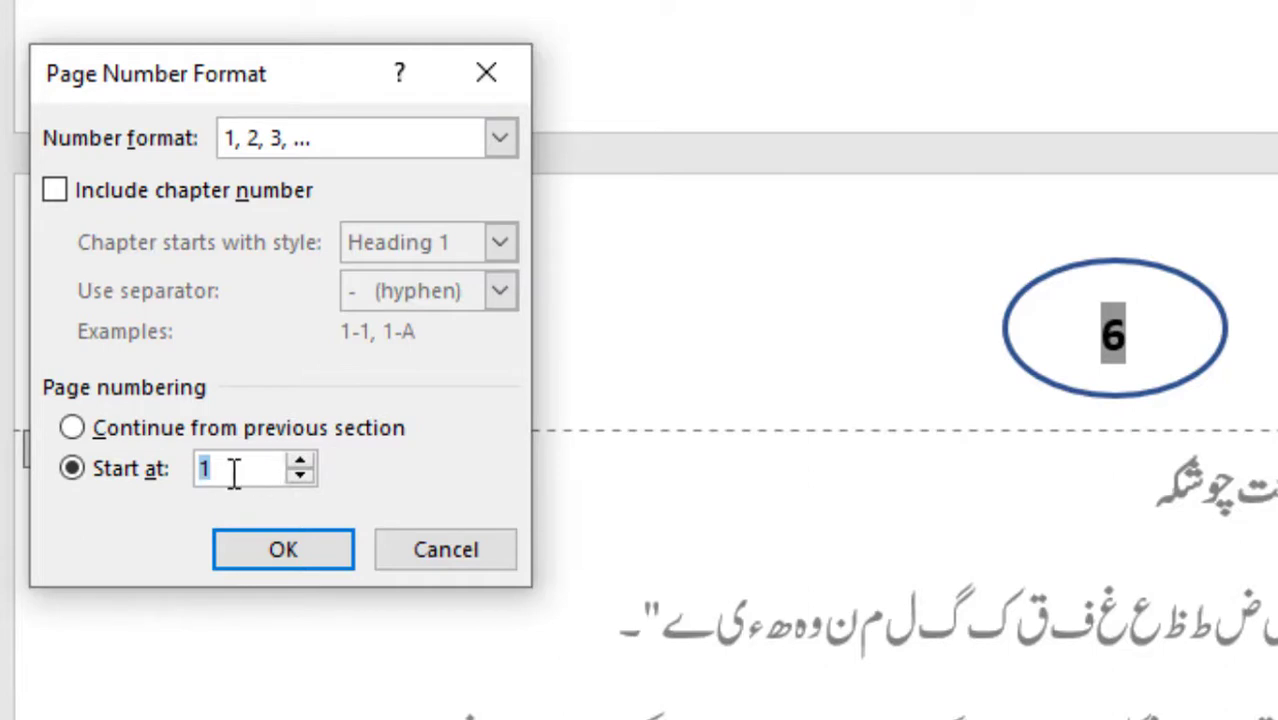
click(300, 461)
click(300, 461)
click(300, 461)
click(303, 476)
click(303, 476)
click(304, 473)
click(304, 473)
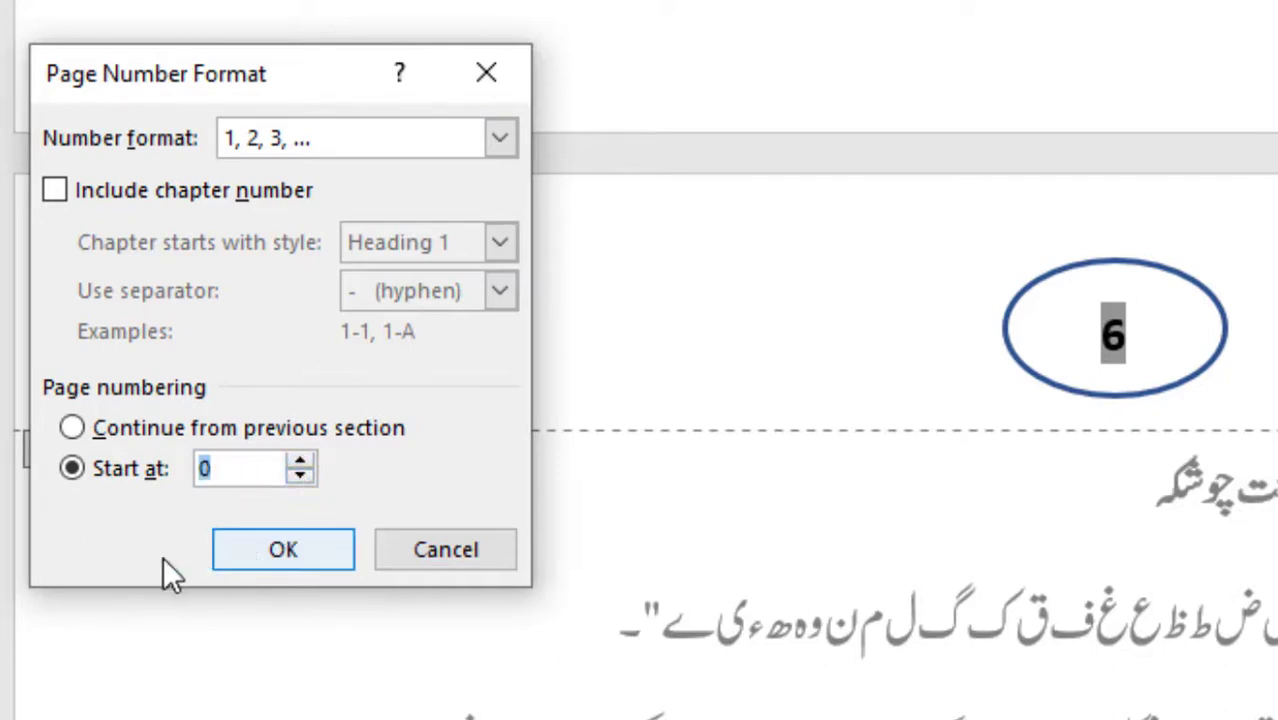
click(296, 462)
click(306, 555)
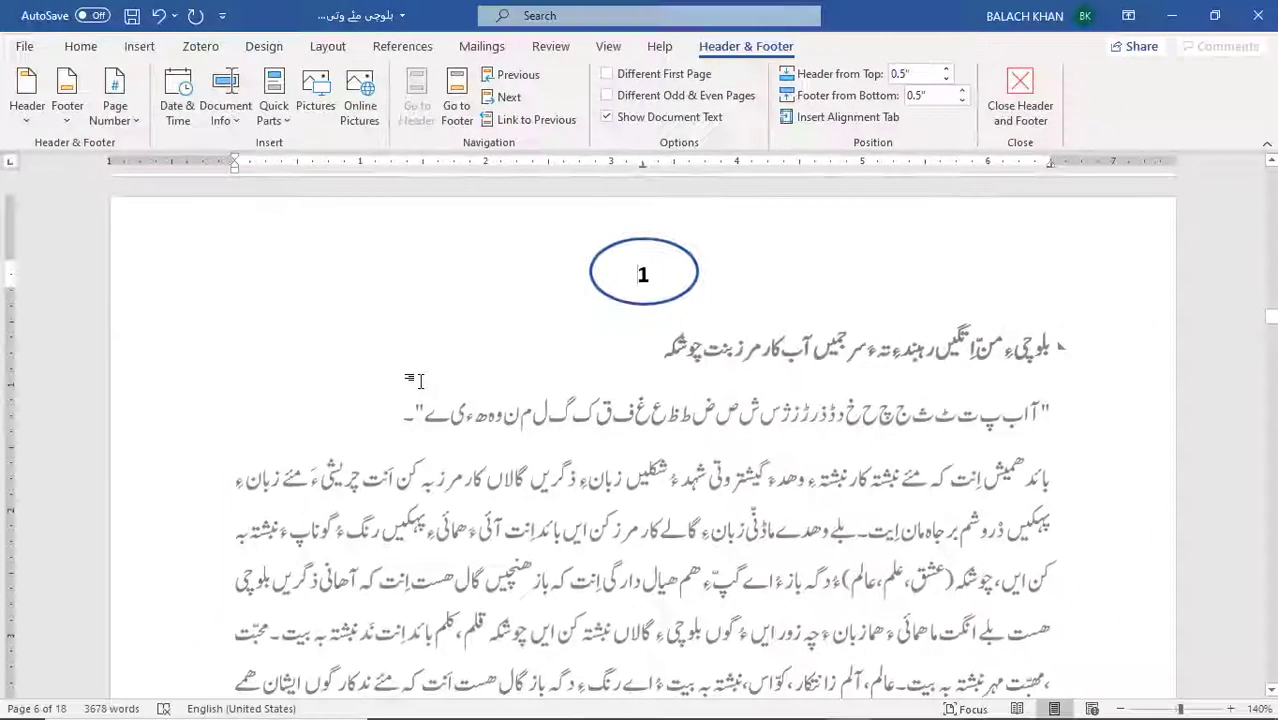
- Return to the body text and check the page numbers on the contents page and through the main text
double_click(652, 348)
scroll(655, 380, up, 20)
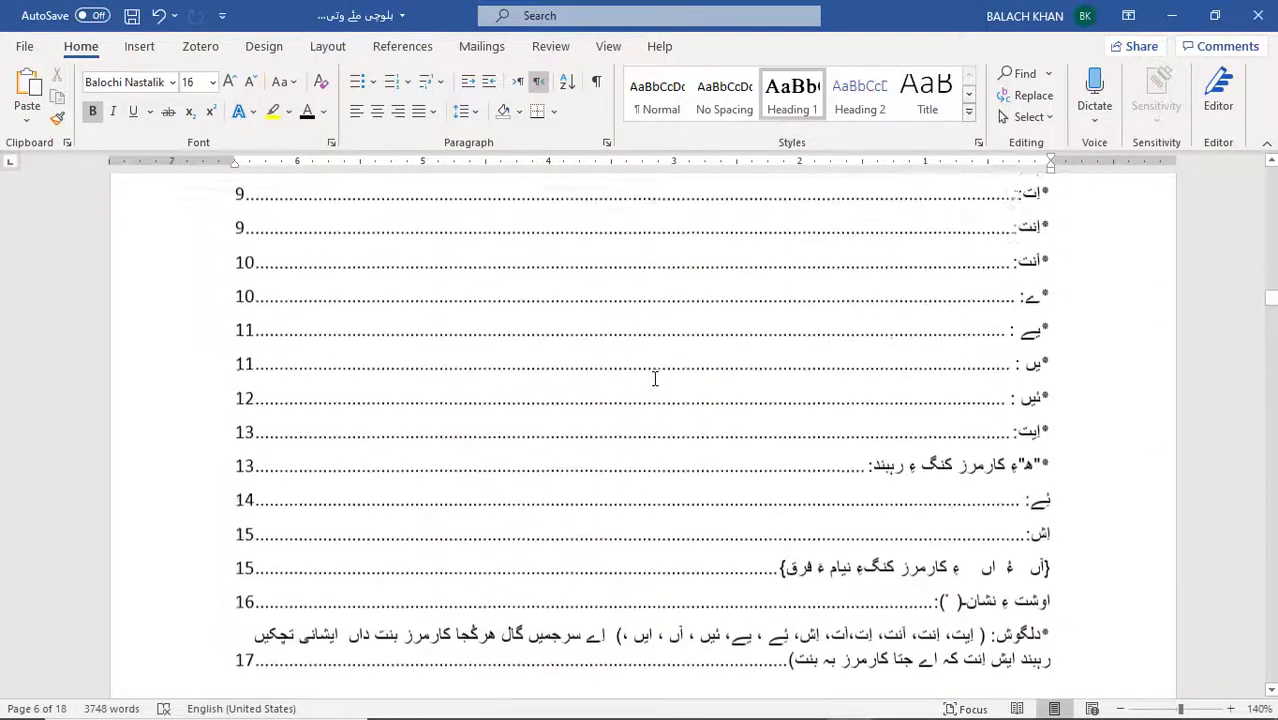
scroll(657, 383, down, 15)
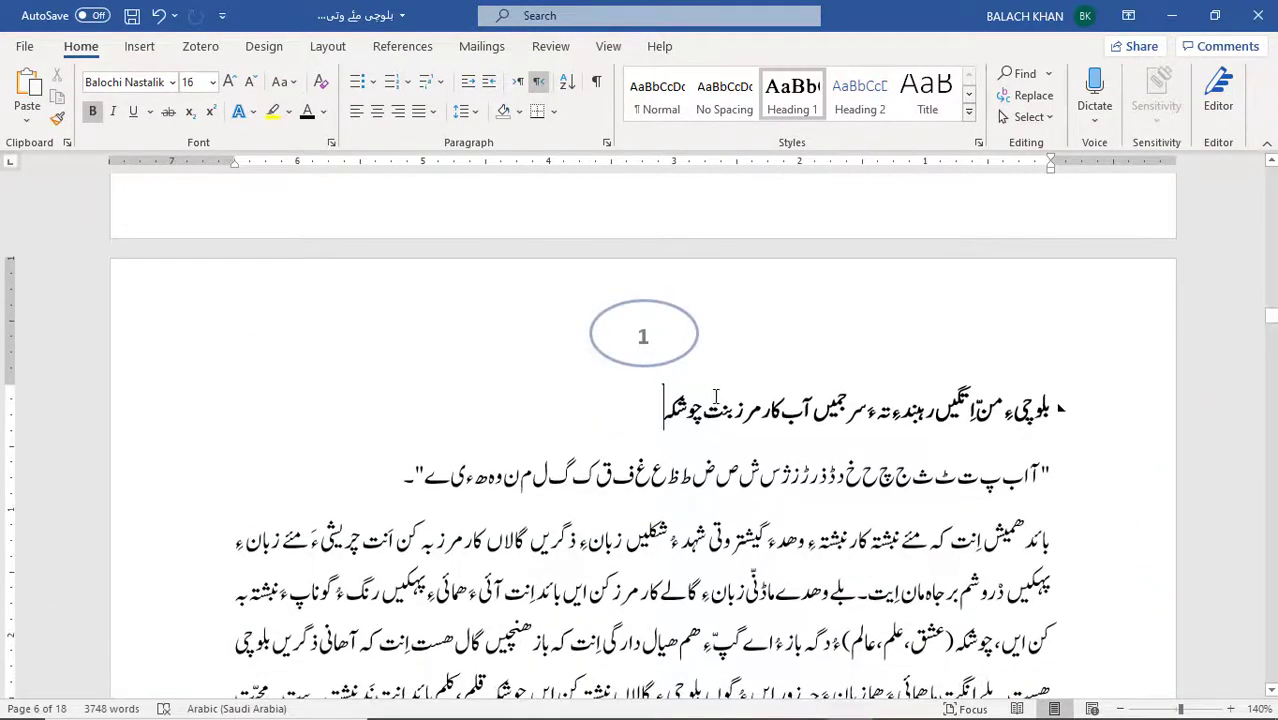
double_click(735, 323)
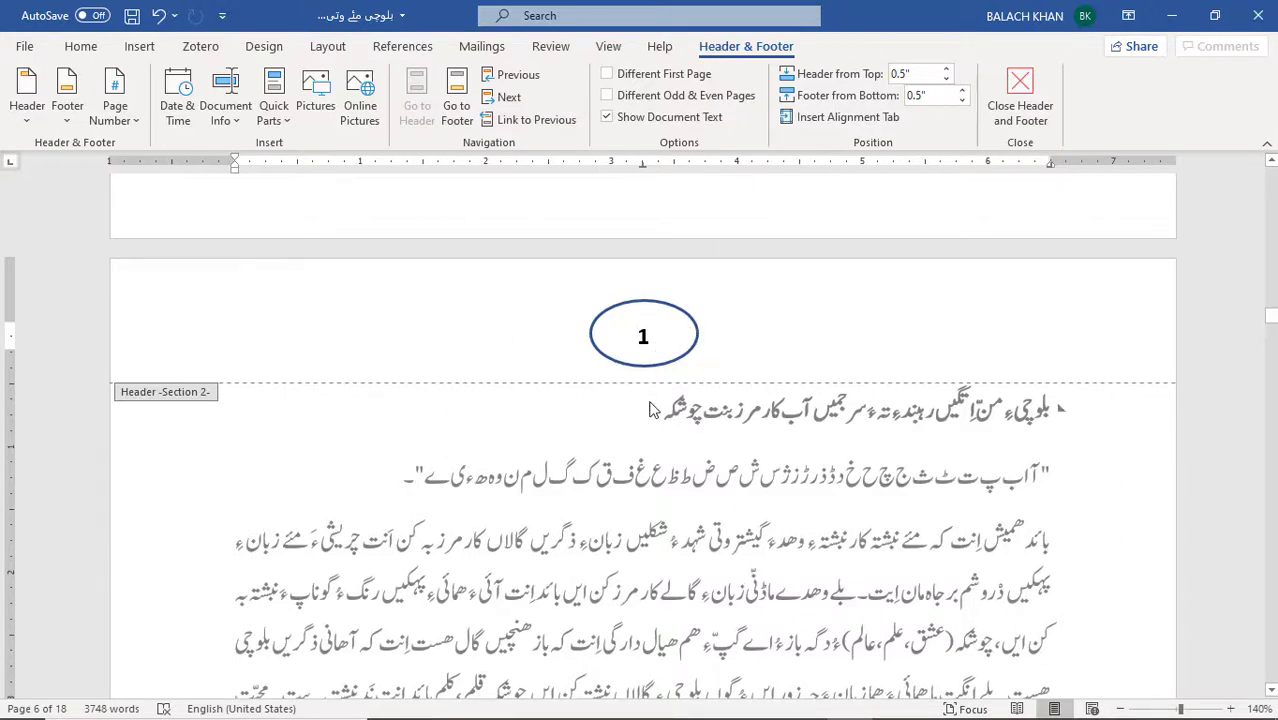
double_click(603, 385)
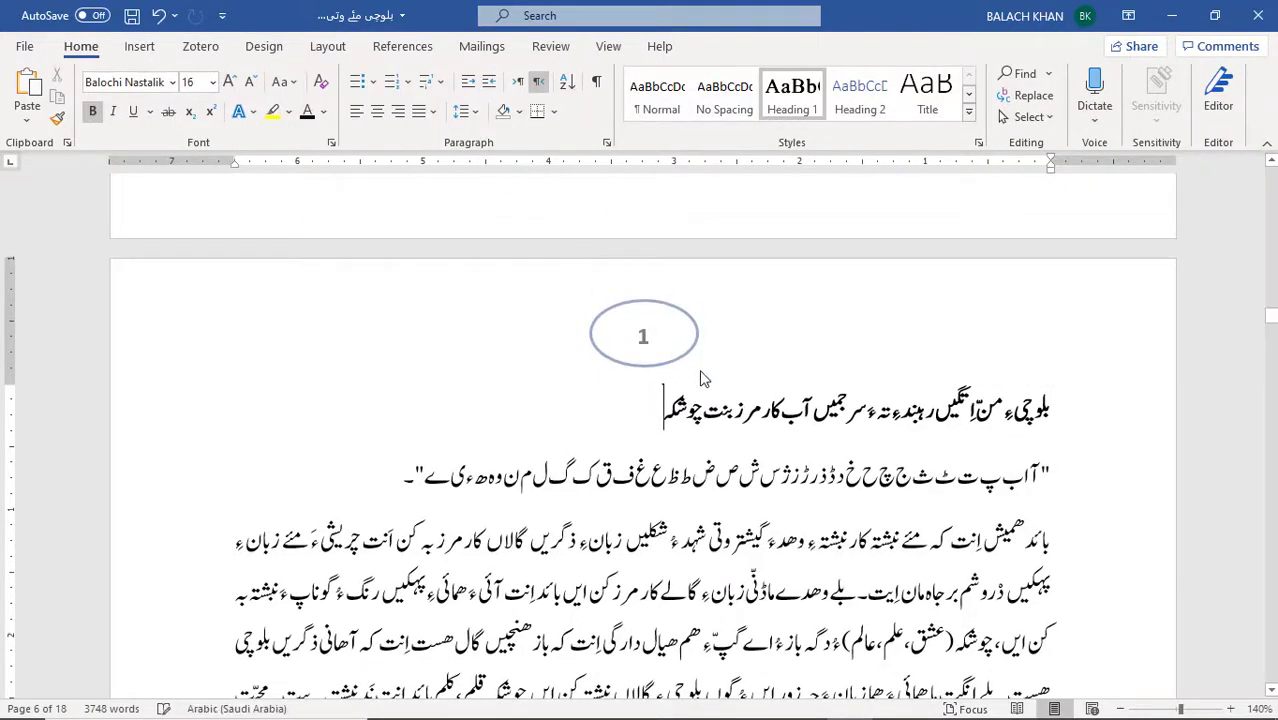
scroll(686, 393, down, 4)
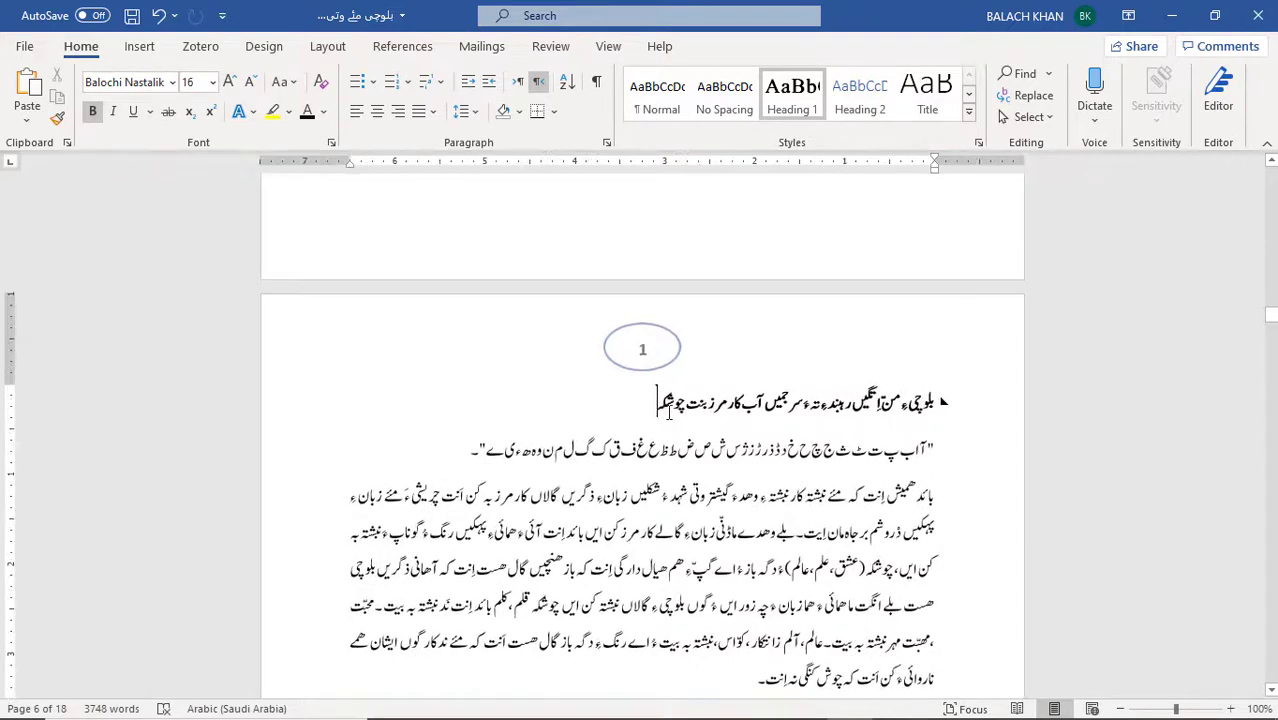
click(776, 424)
scroll(645, 353, down, 20)
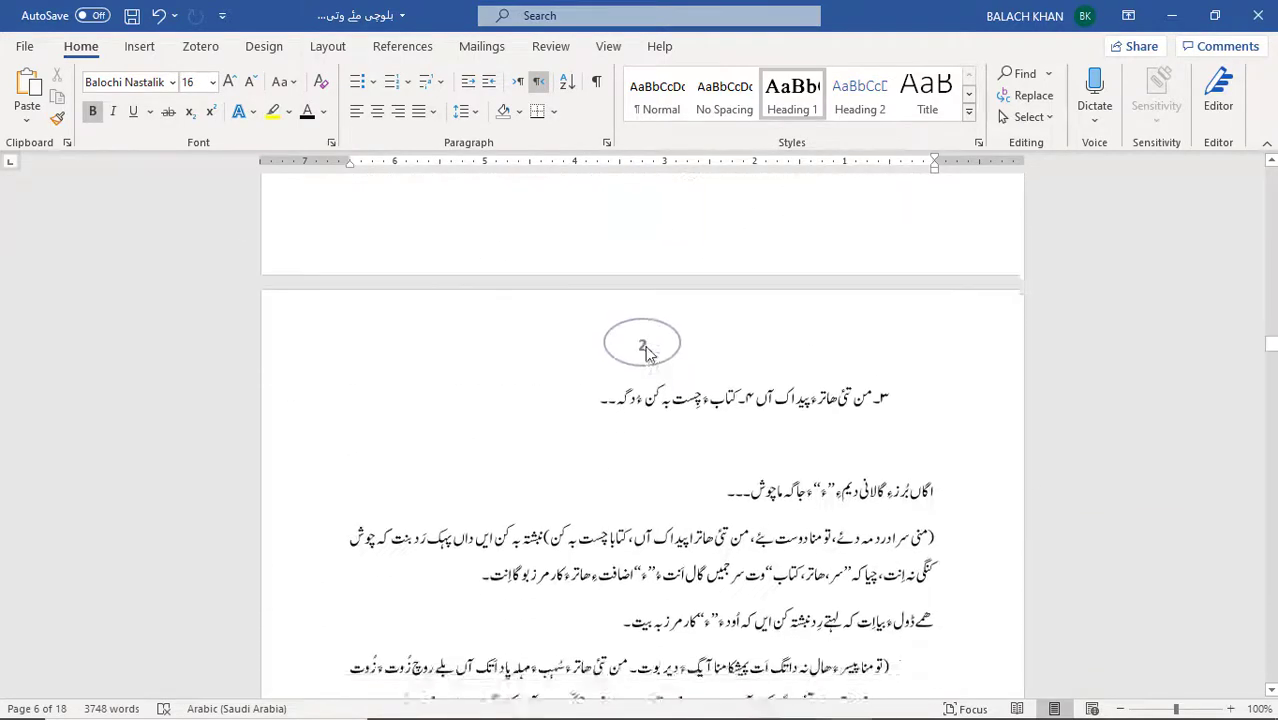
scroll(646, 345, down, 15)
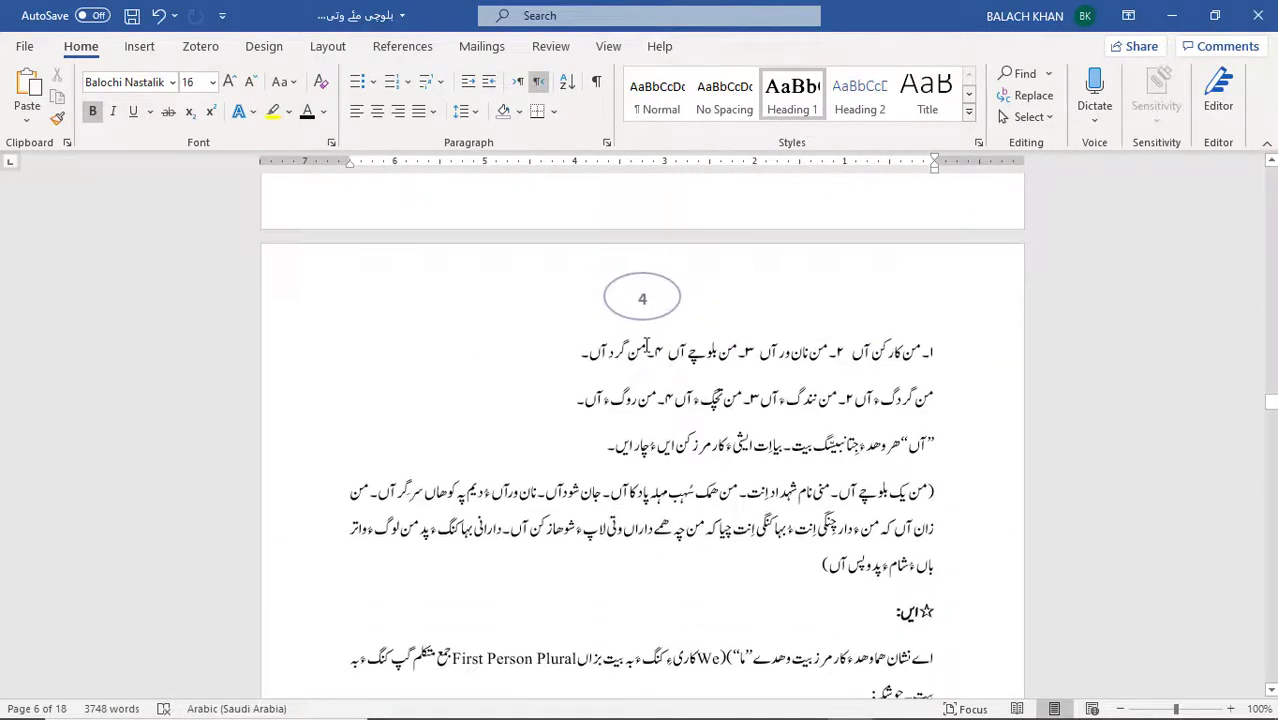
scroll(646, 344, up, 3)
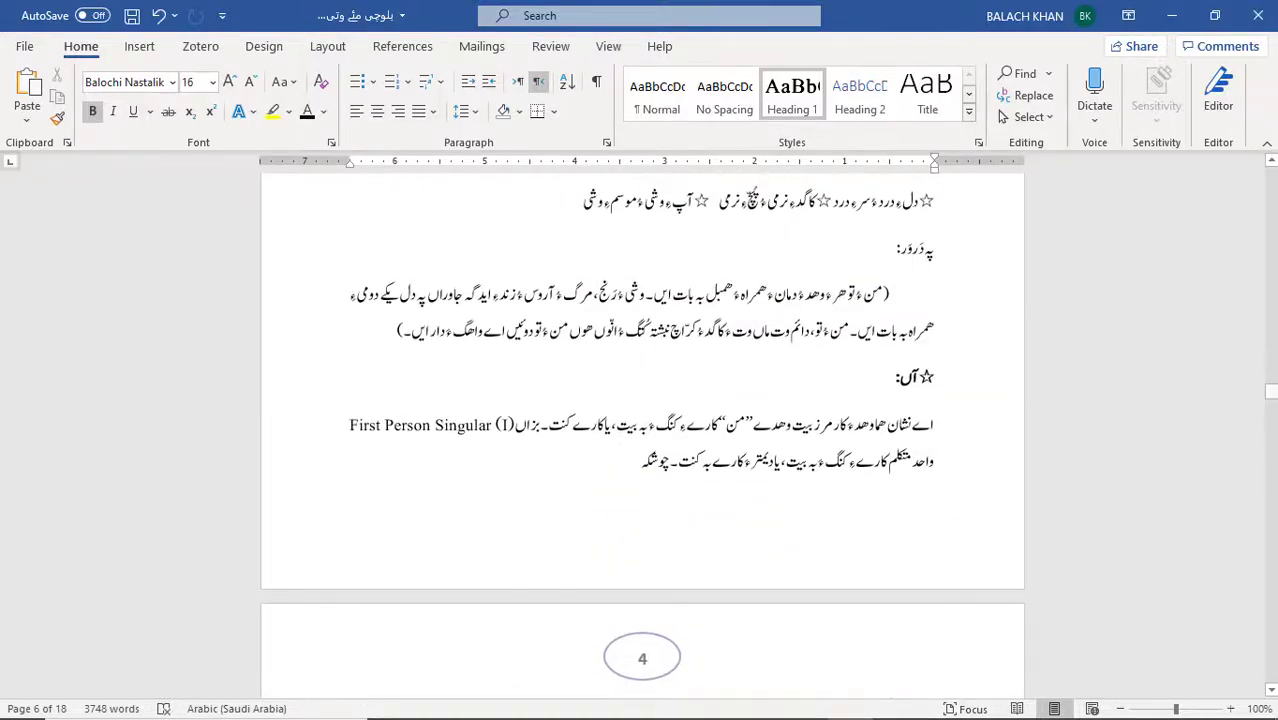
scroll(947, 342, down, 20)
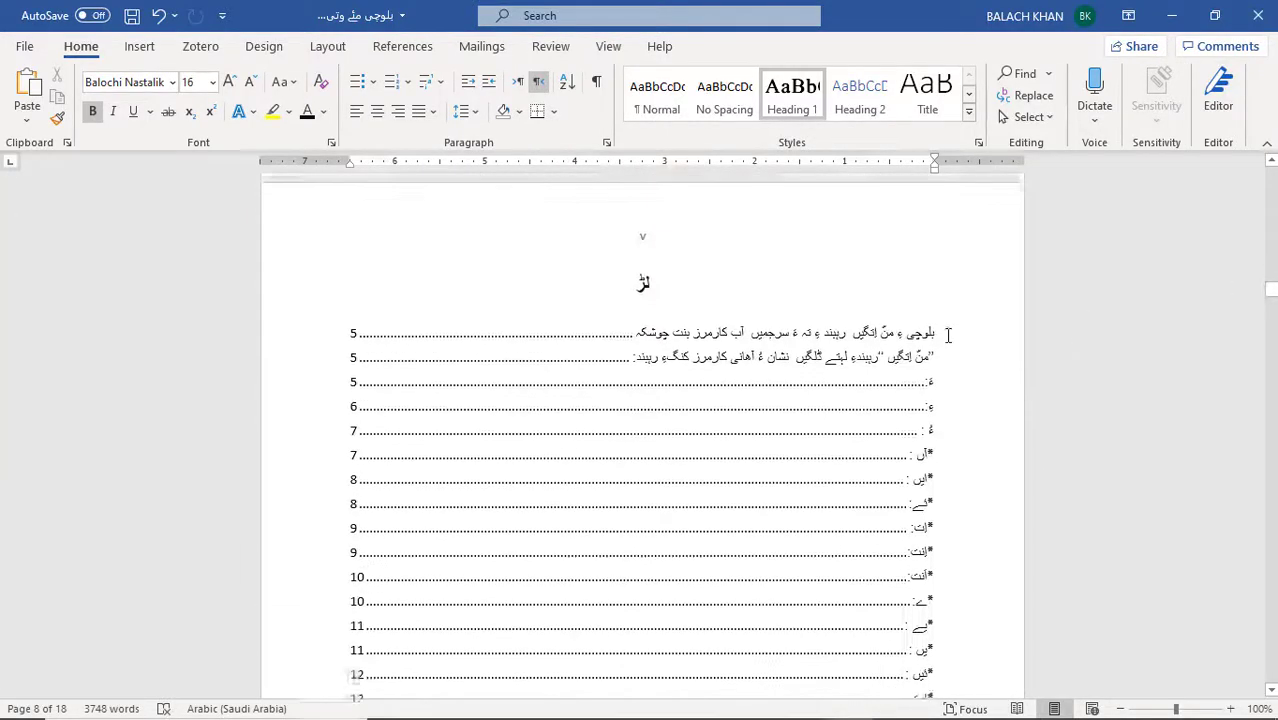
scroll(947, 334, down, 15)
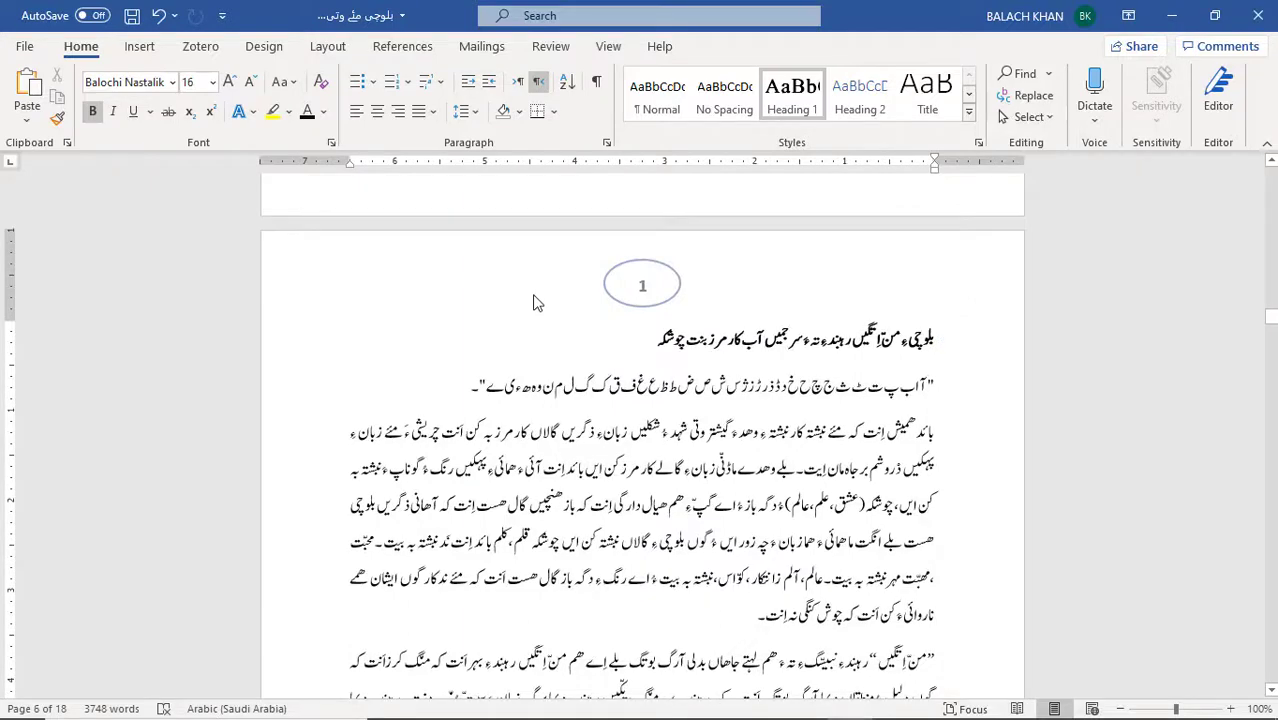
- Draw a text box about 2" wide and 0.45" high beside the section 2 header's page number, and delete the oval around the number
double_click(541, 301)
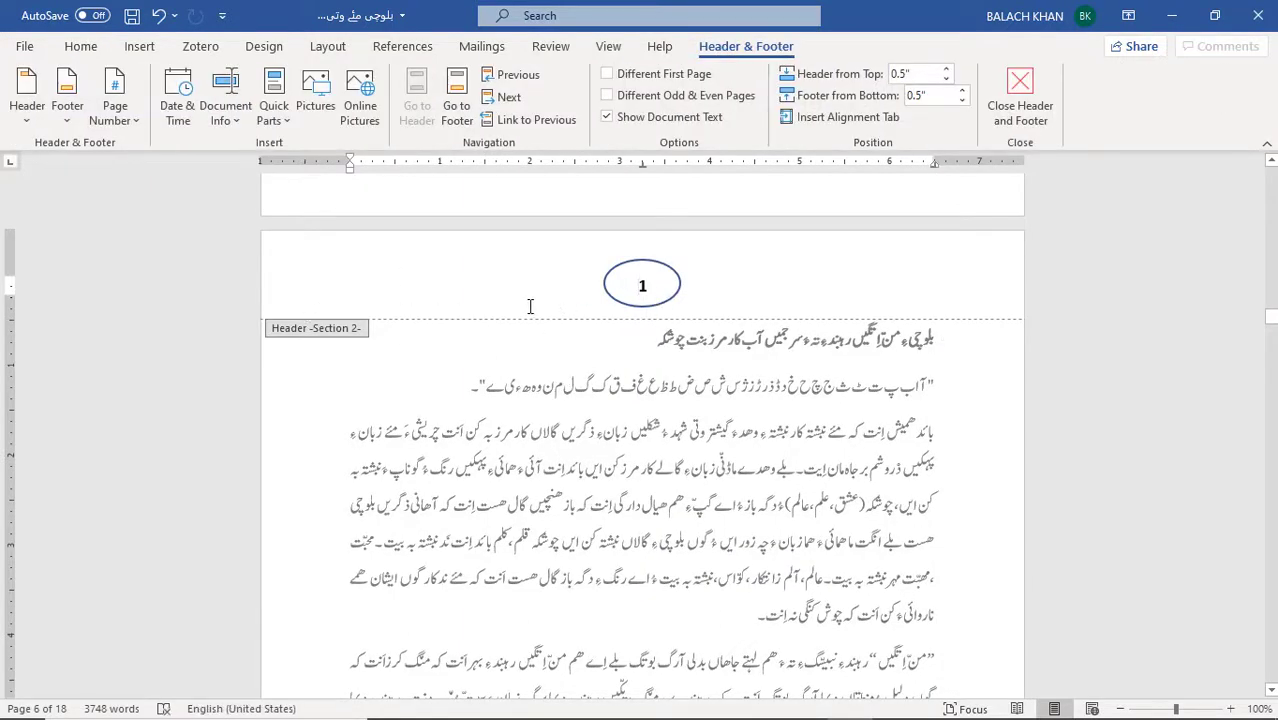
click(139, 46)
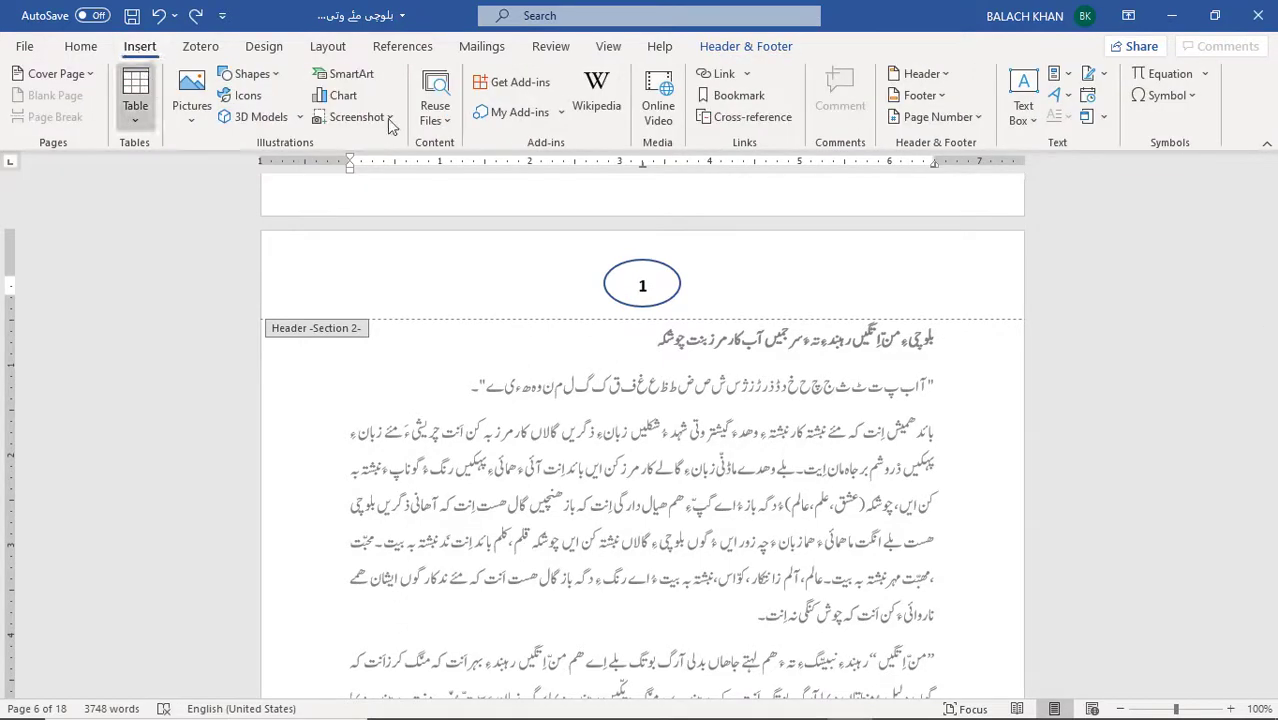
click(1025, 121)
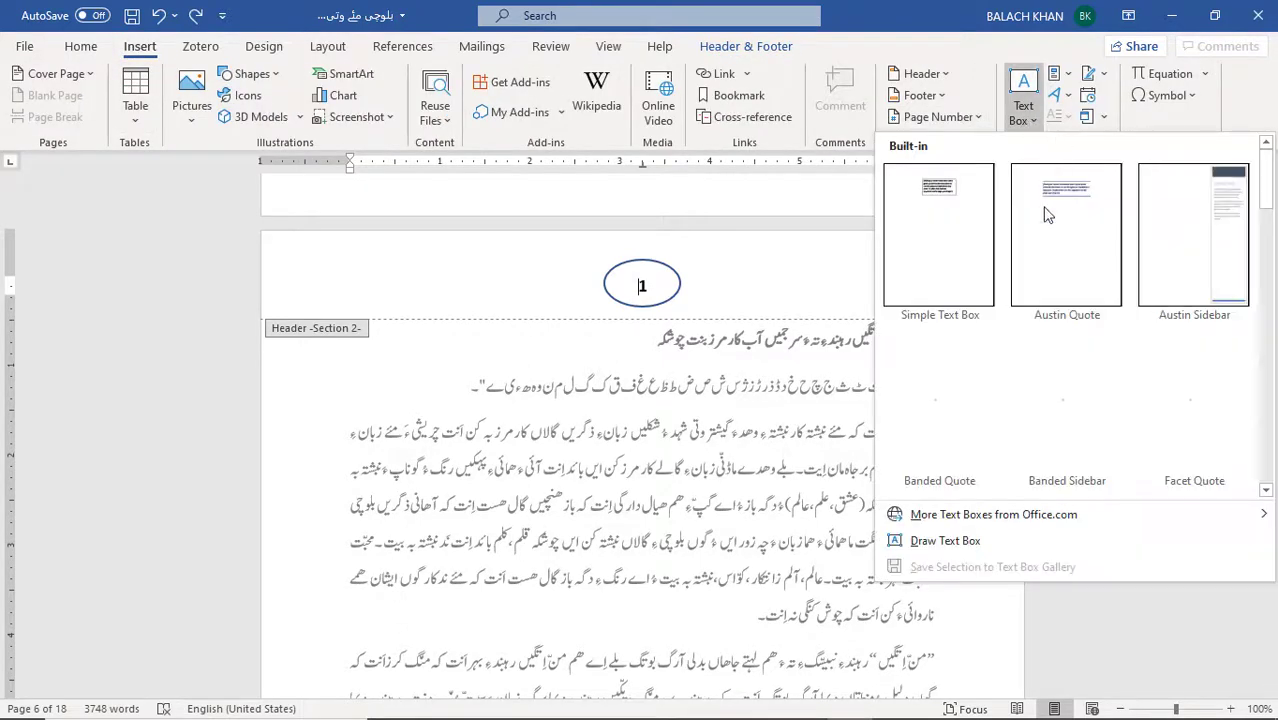
click(966, 541)
drag(925, 304, 746, 265)
click(678, 282)
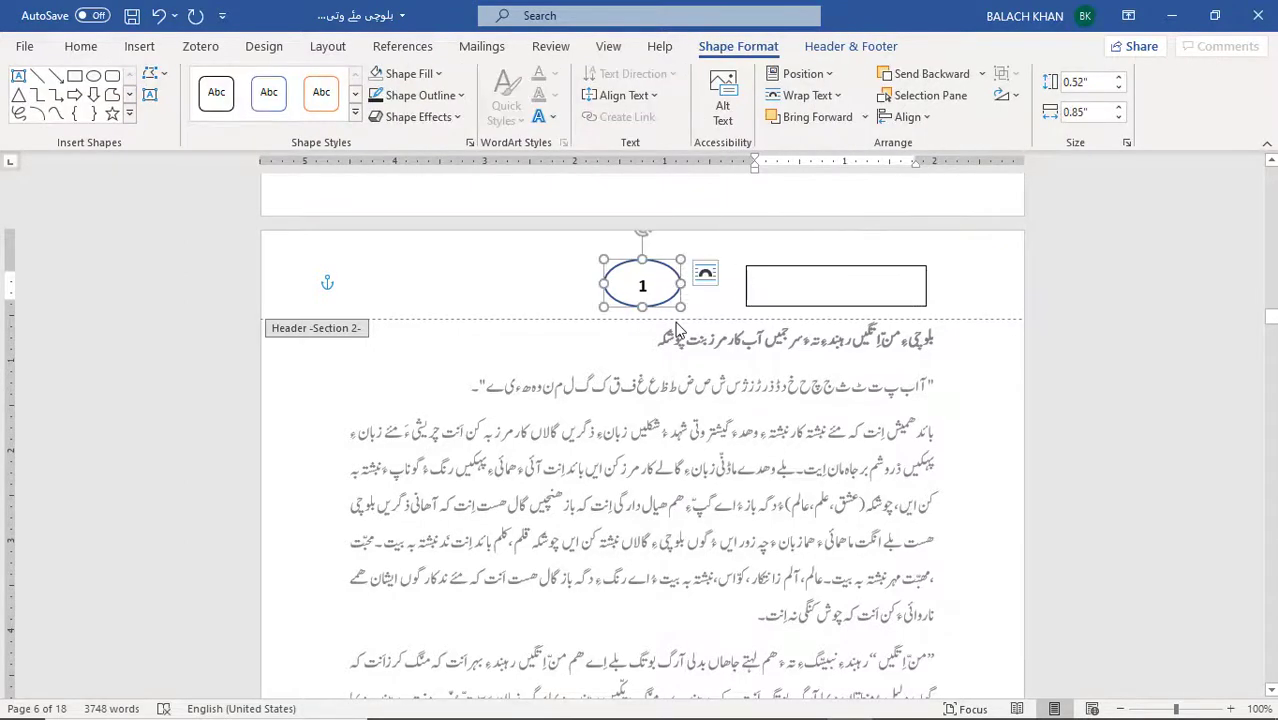
key(Delete)
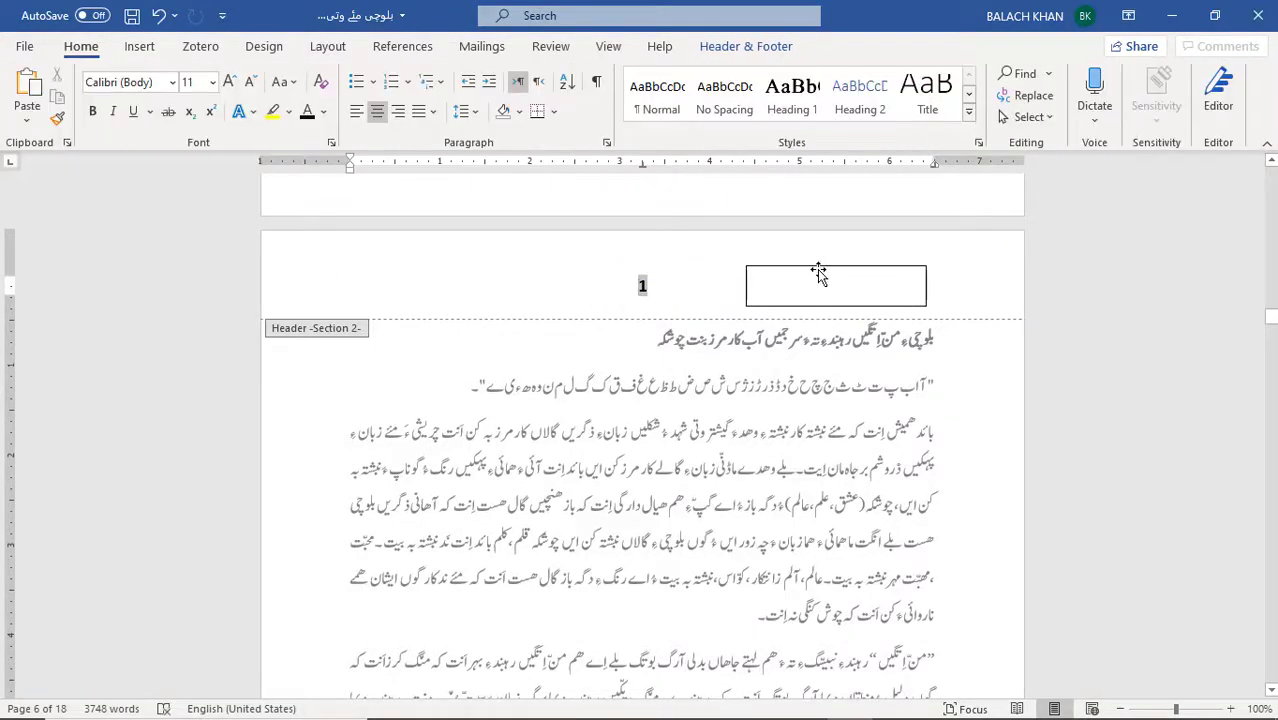
- Set the header text box to right-to-left direction and enter "اولی بہر" in it
click(818, 267)
click(853, 288)
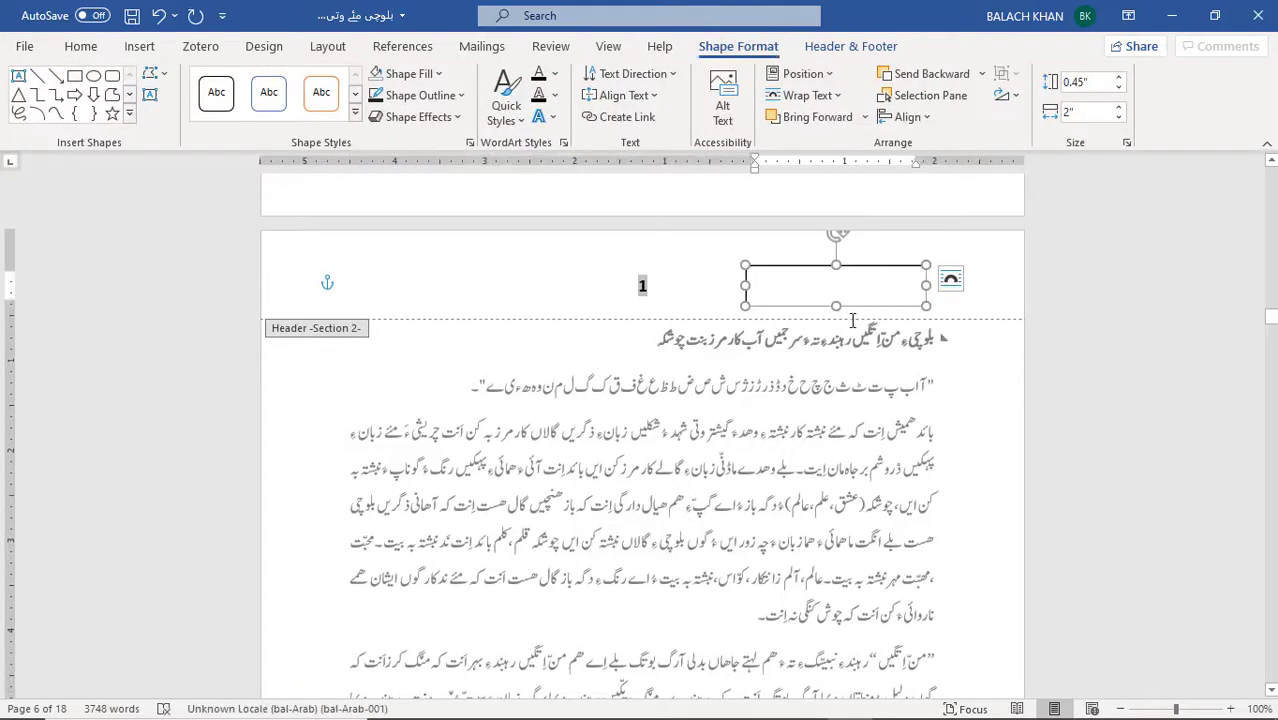
click(81, 46)
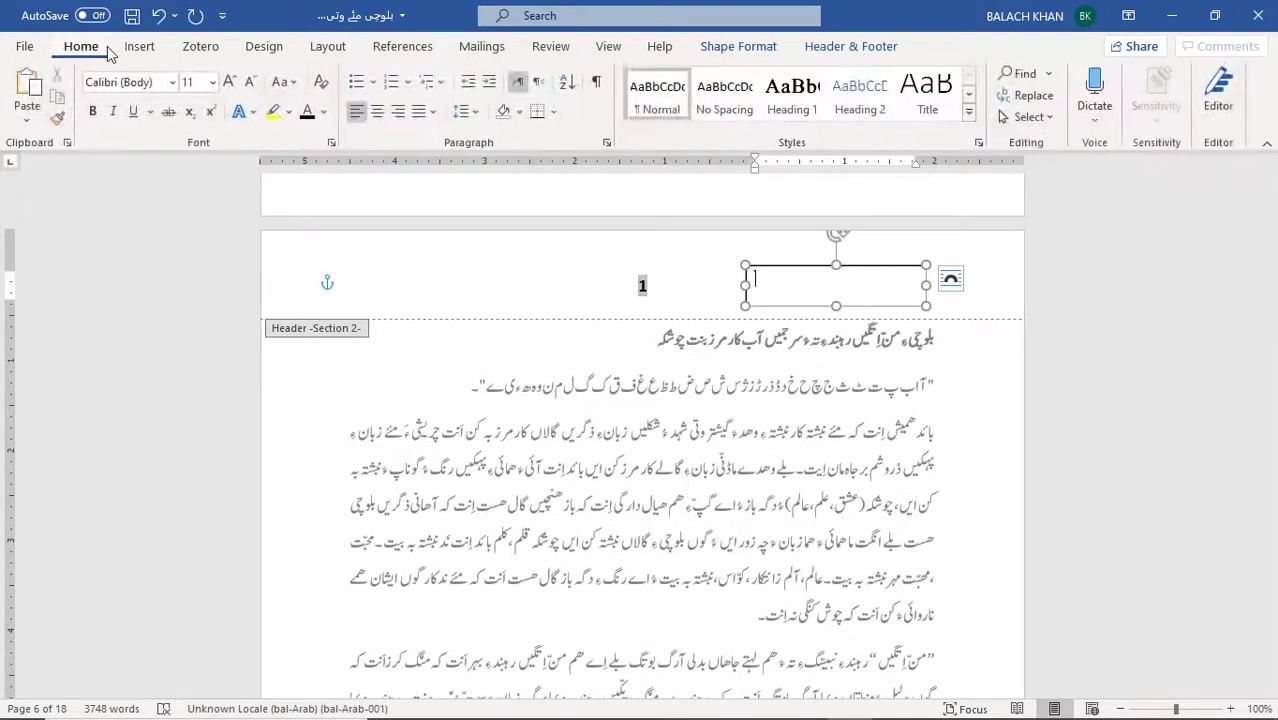
click(539, 84)
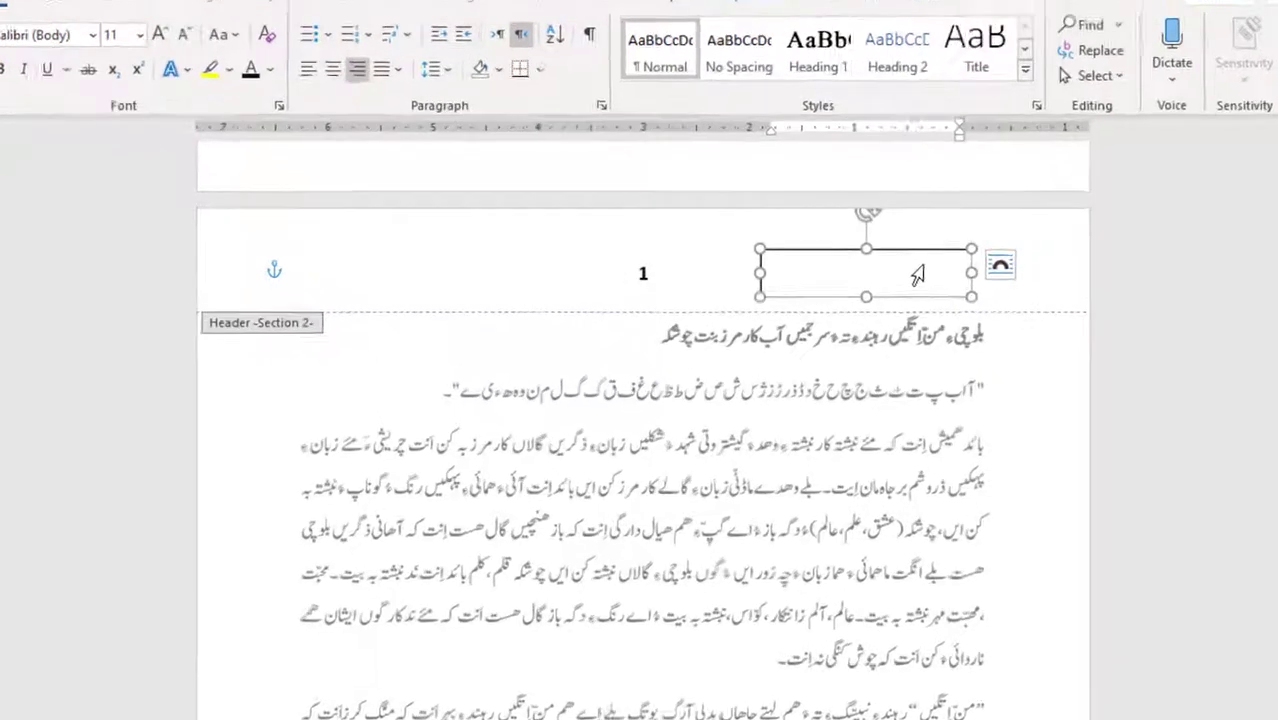
double_click(873, 288)
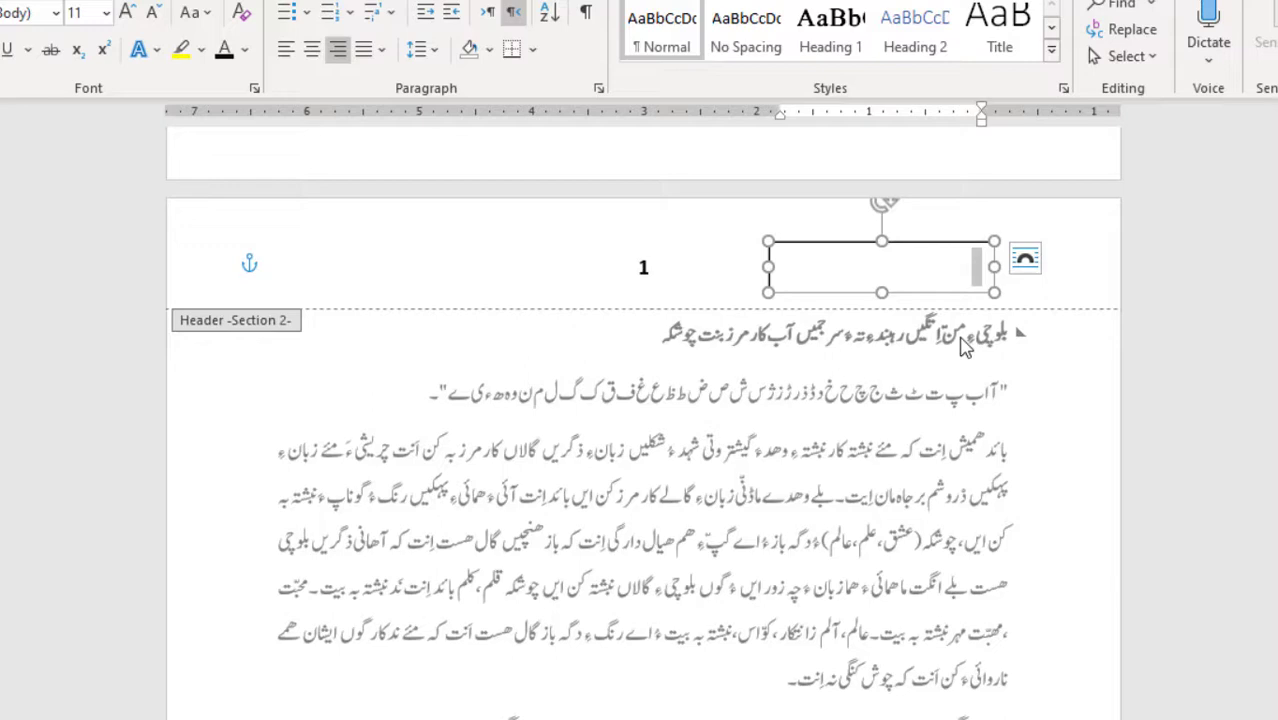
text(اولی بہر)
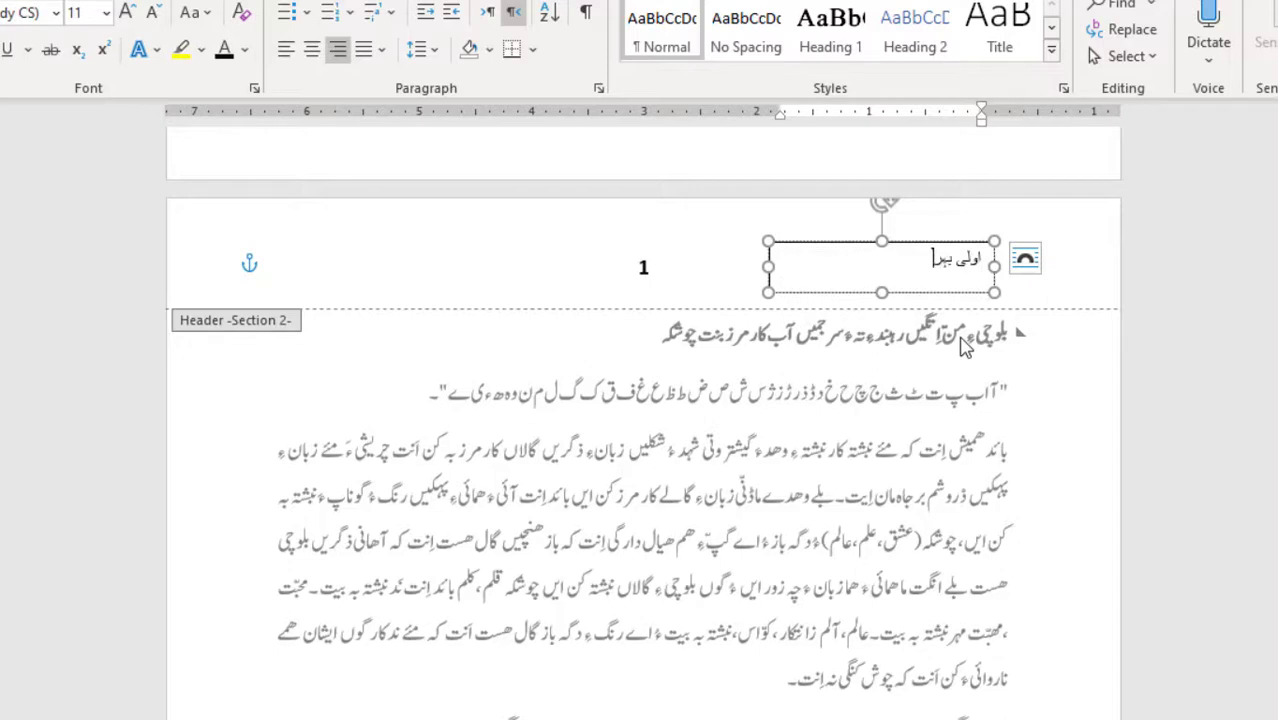
- Make all the text in the header text box bold and enlarge it to 14 pt
key(ctrl+a)
key(ctrl+b)
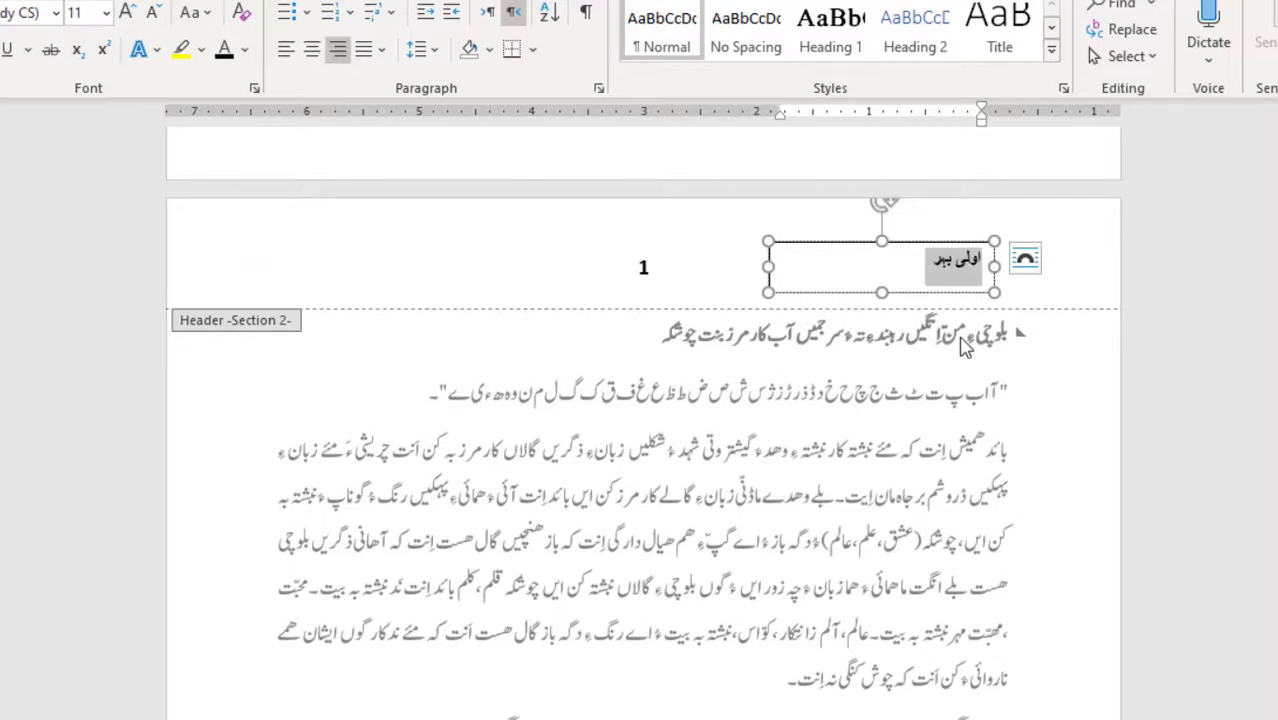
key(ctrl+bracketright)
key(ctrl+bracketright)
key(ctrl+bracketright)
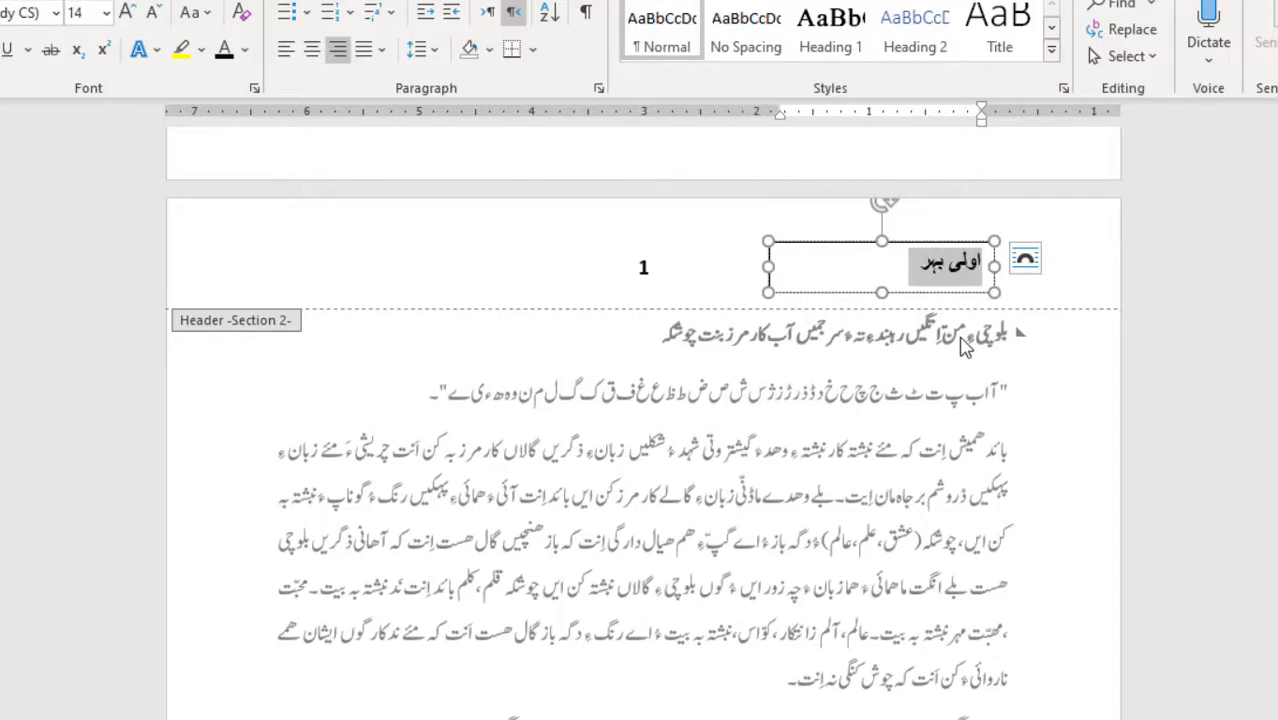
- Set the header text box's wrapping to In Front of Text and extend its text to "اولی بہر: سیاھگ"
click(1025, 258)
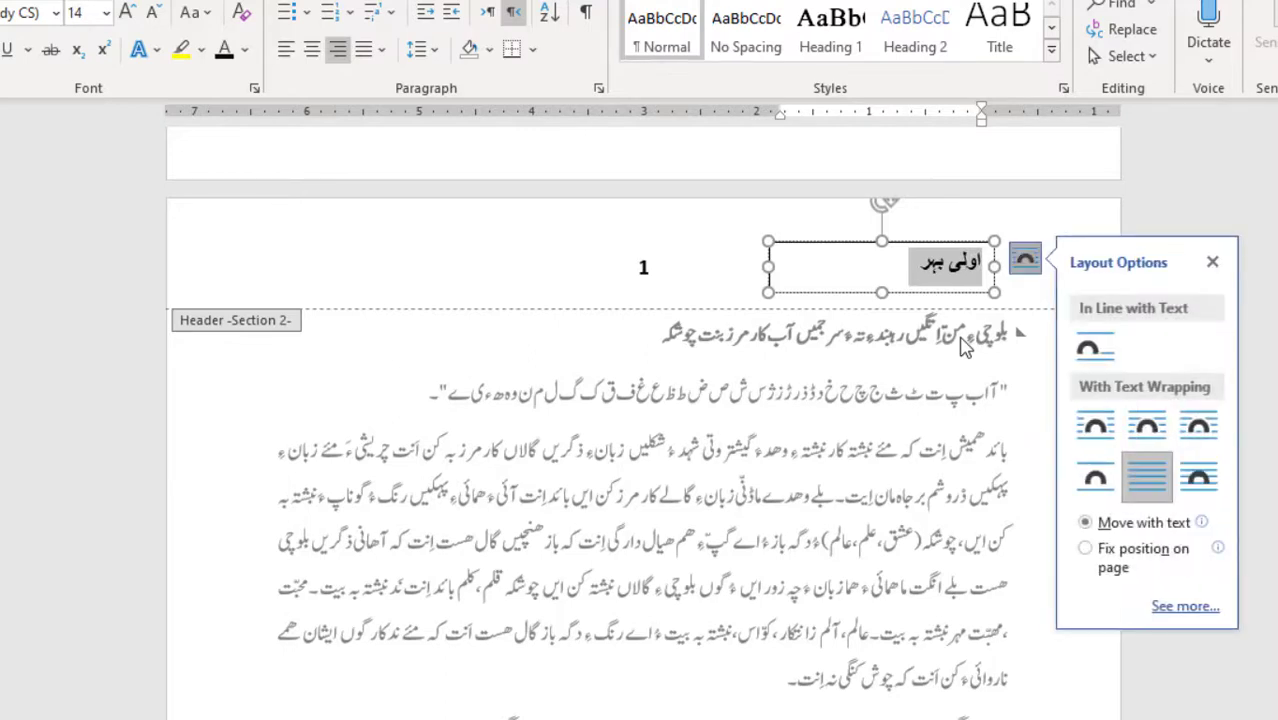
click(916, 273)
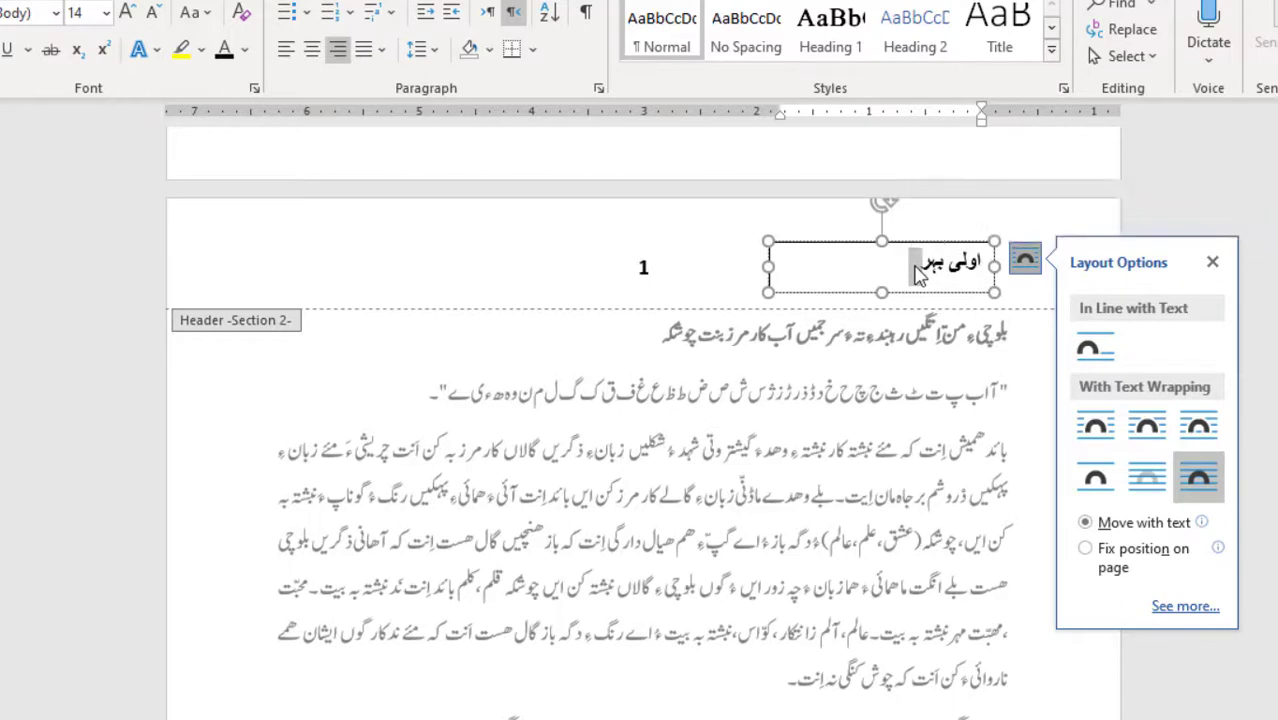
text(: سہی)
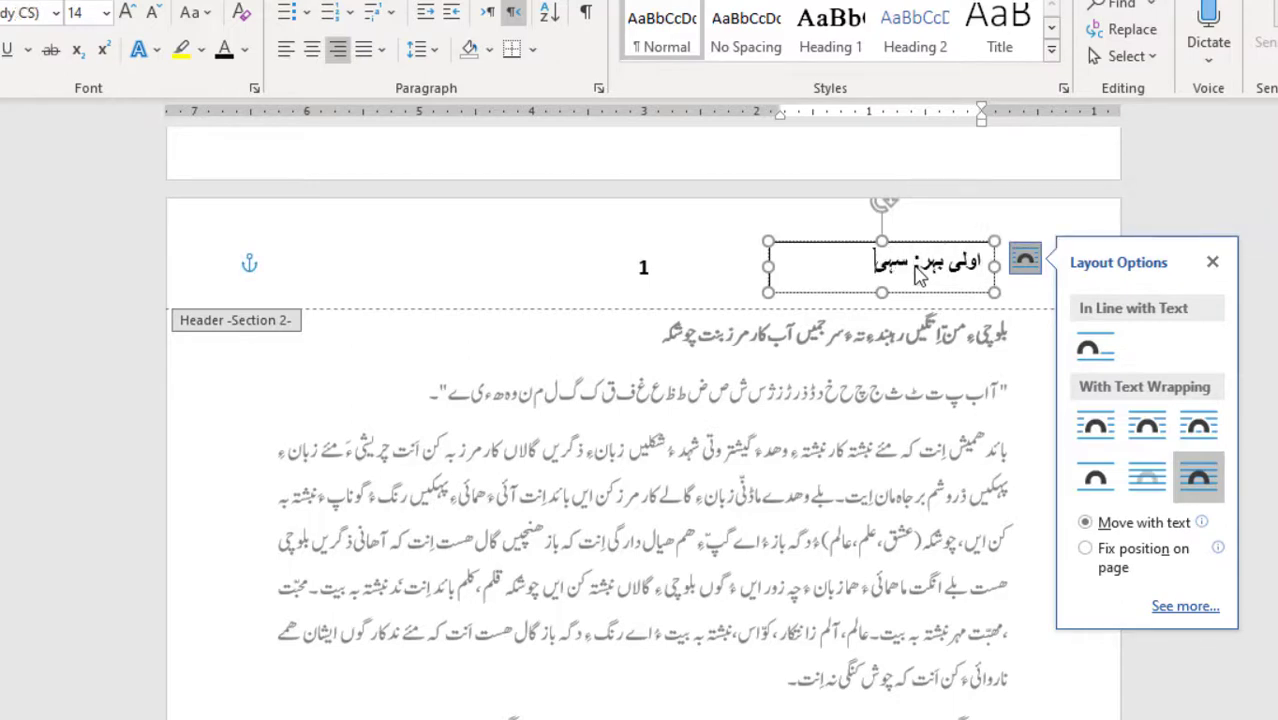
key(BackSpace)
key(BackSpace)
text(یاھگ)
- Shrink the header text box to about 1.5" by 0.35", shift it slightly down to line up with the page number, and return to the body
drag(767, 266, 826, 262)
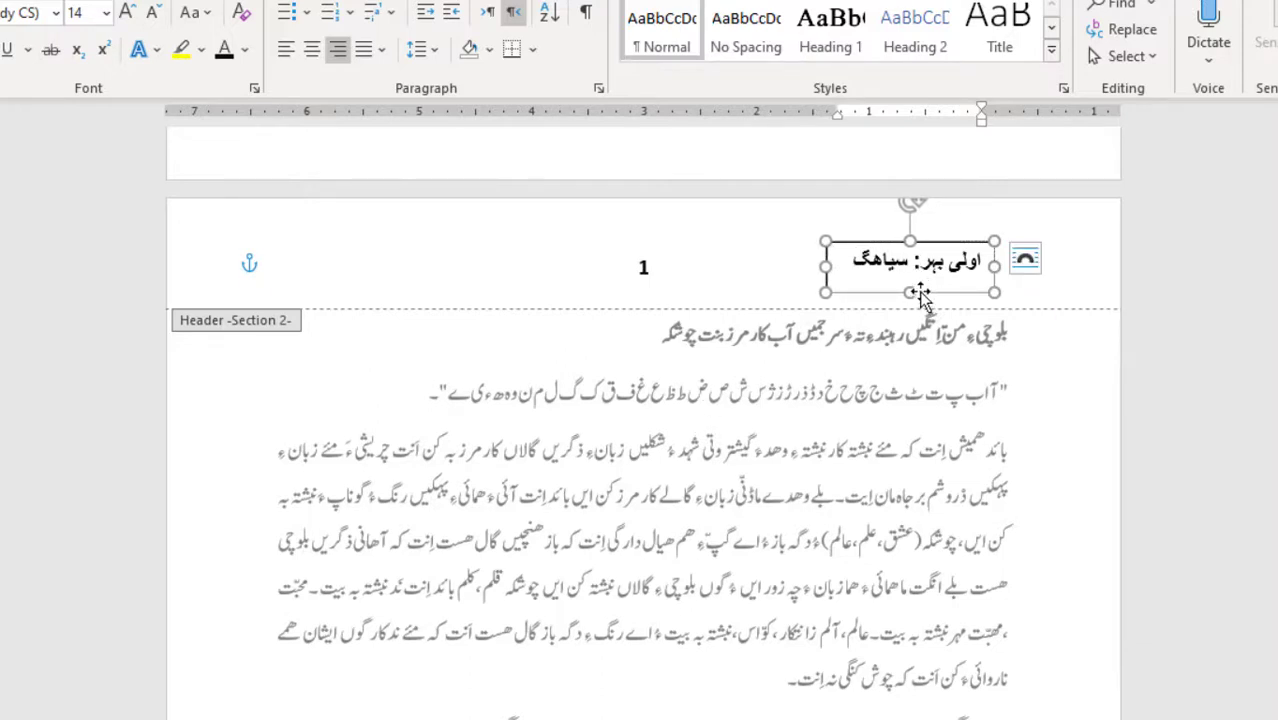
drag(911, 293, 909, 282)
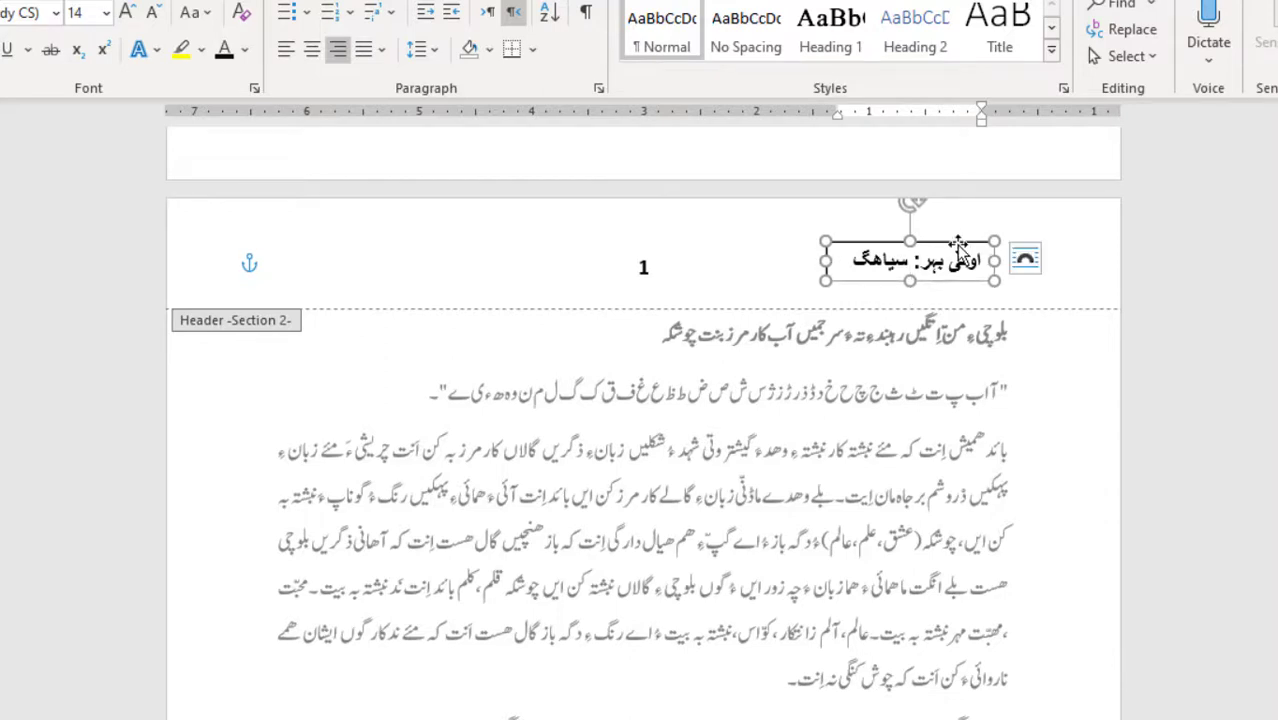
drag(953, 243, 955, 254)
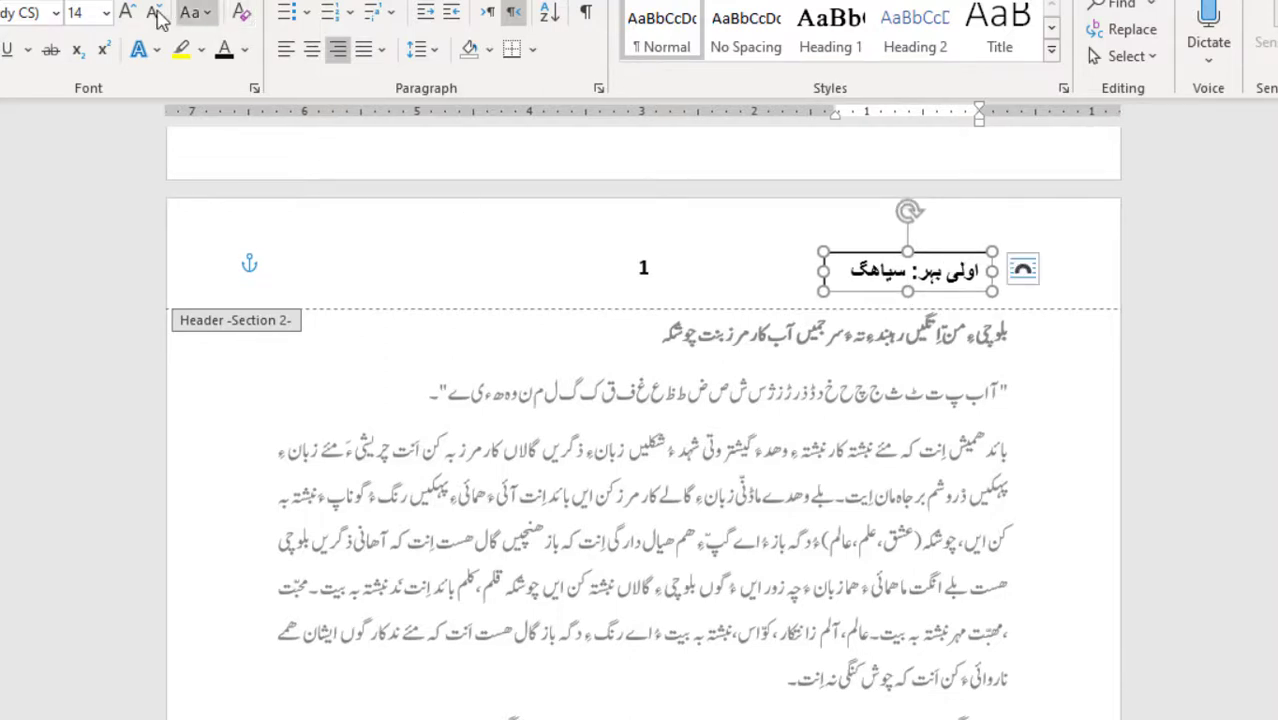
scroll(868, 18, down, 3)
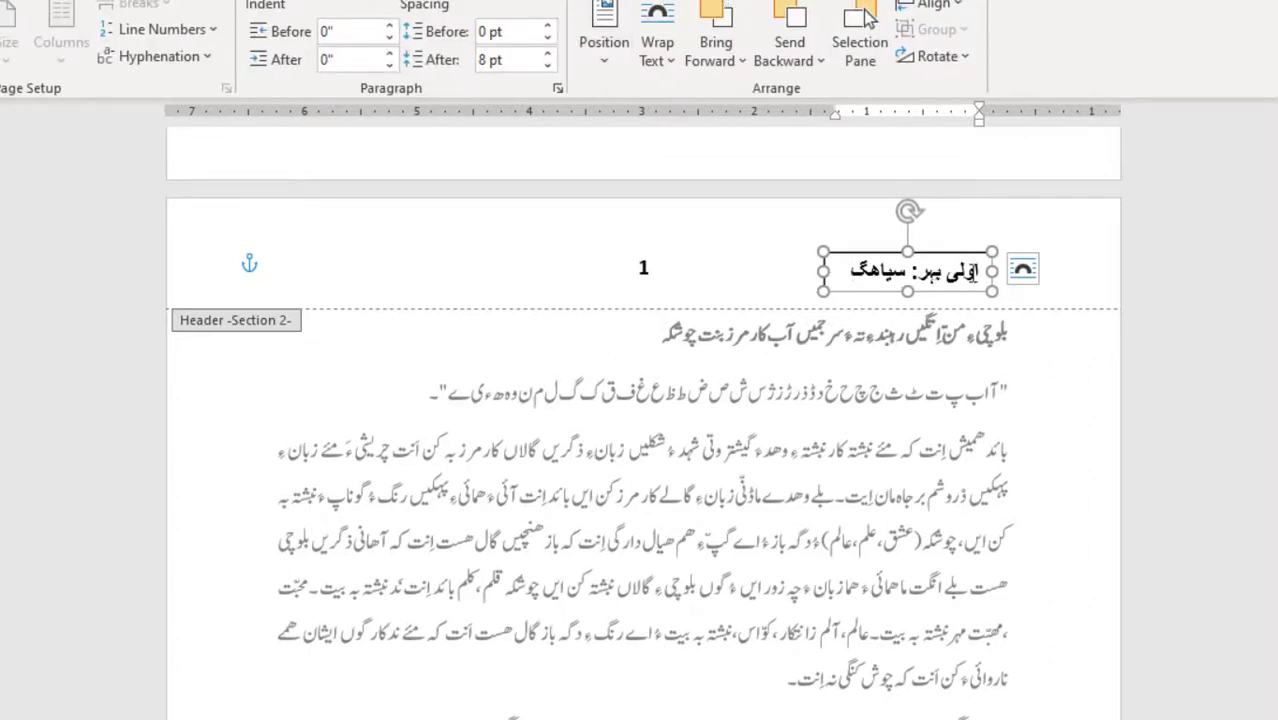
drag(941, 255, 948, 262)
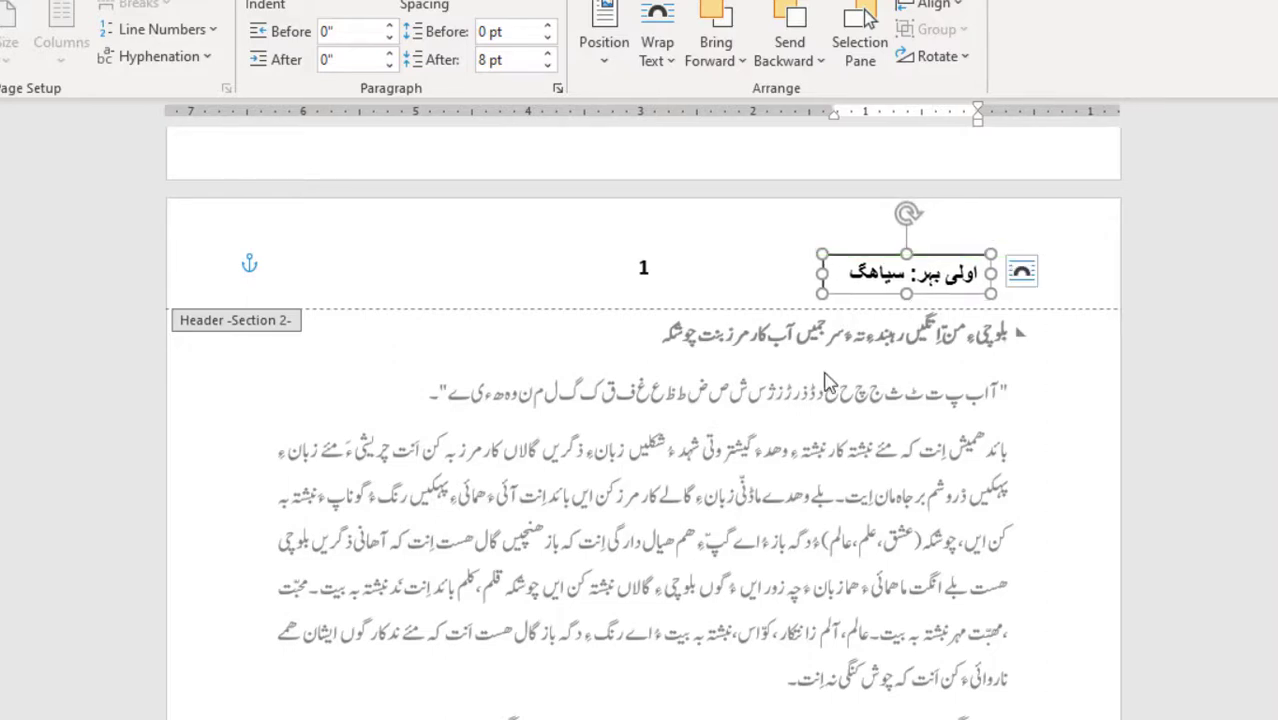
double_click(562, 371)
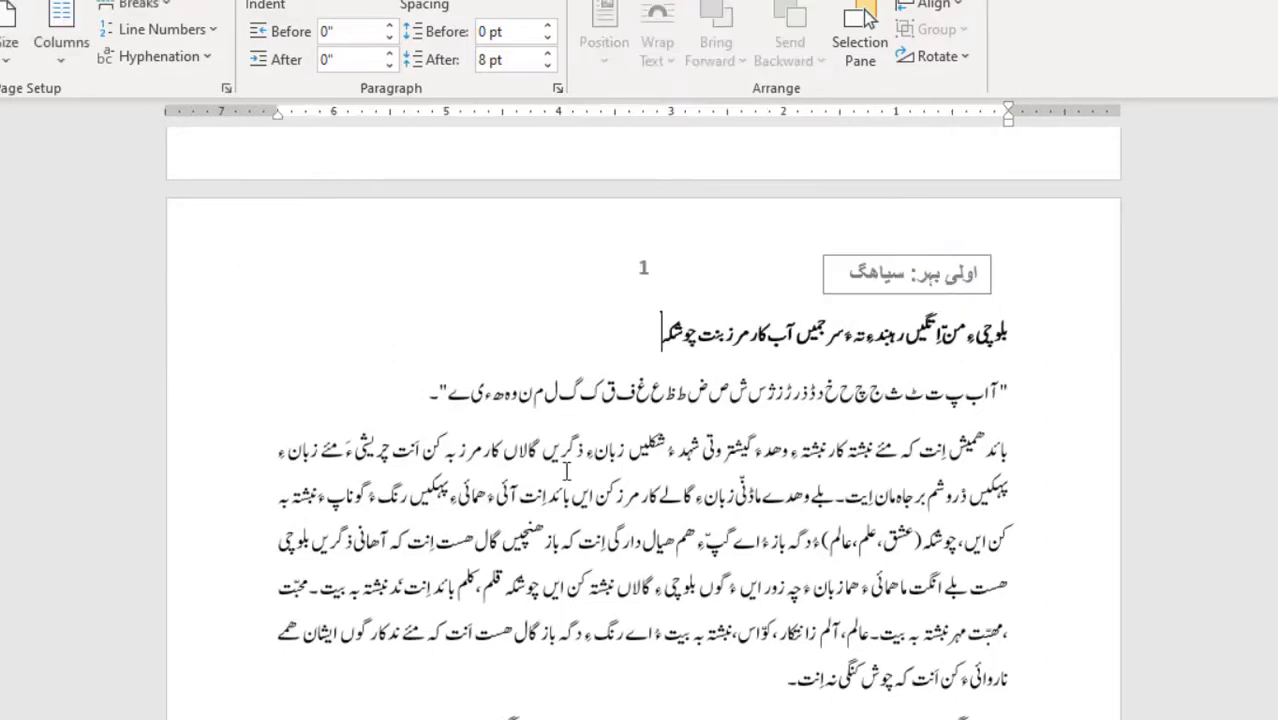
- Check the title box and page numbers in the headers from the contents page through the main text's last page
scroll(759, 466, up, 2)
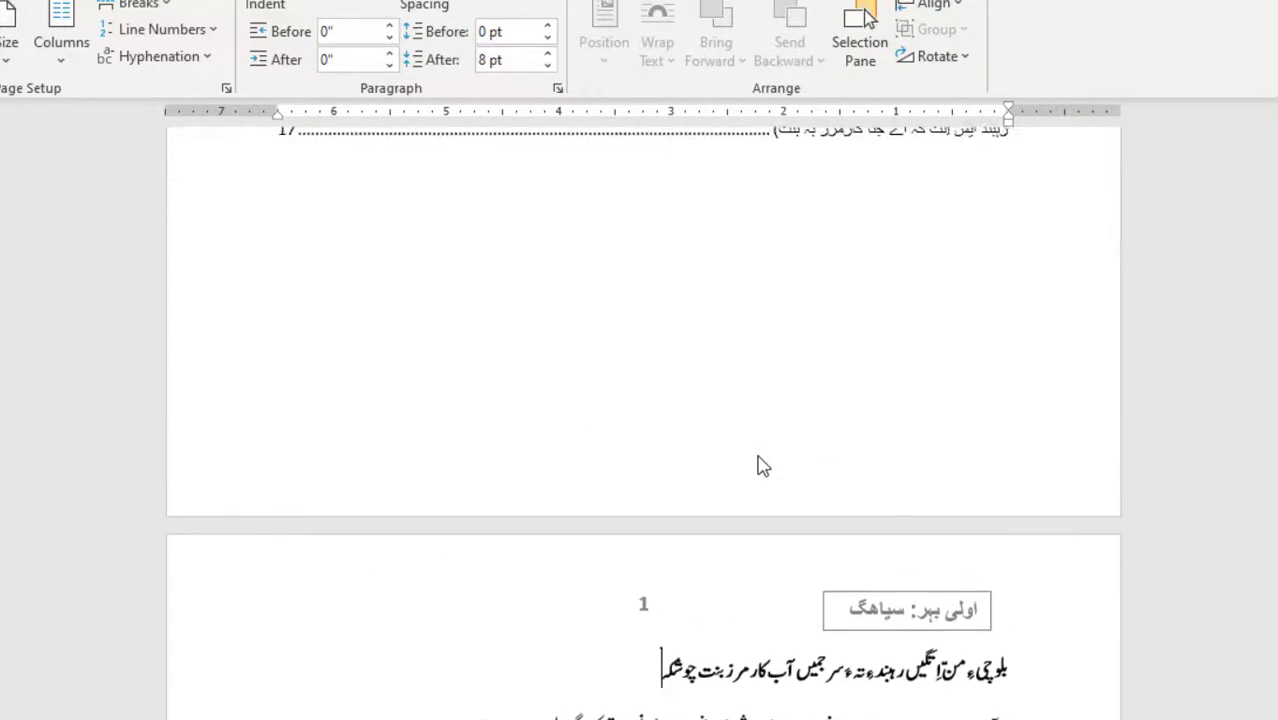
scroll(852, 487, down, 1)
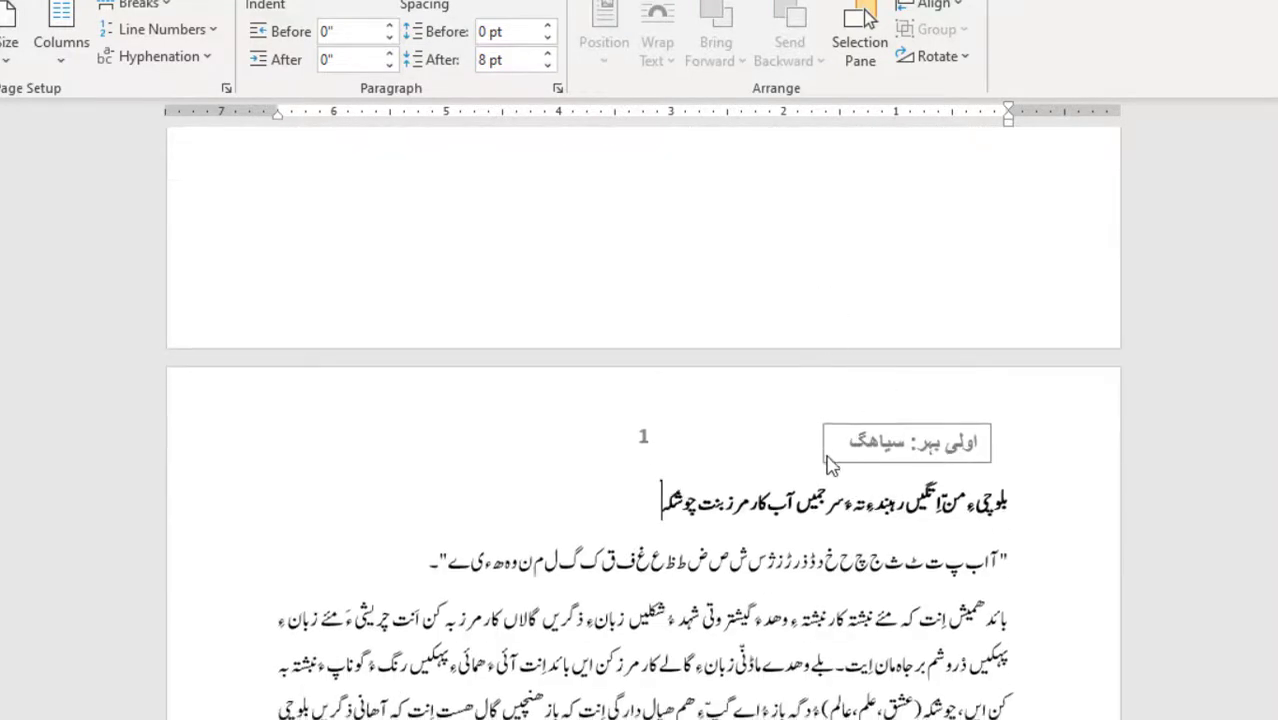
scroll(826, 448, down, 1)
scroll(824, 440, down, 2)
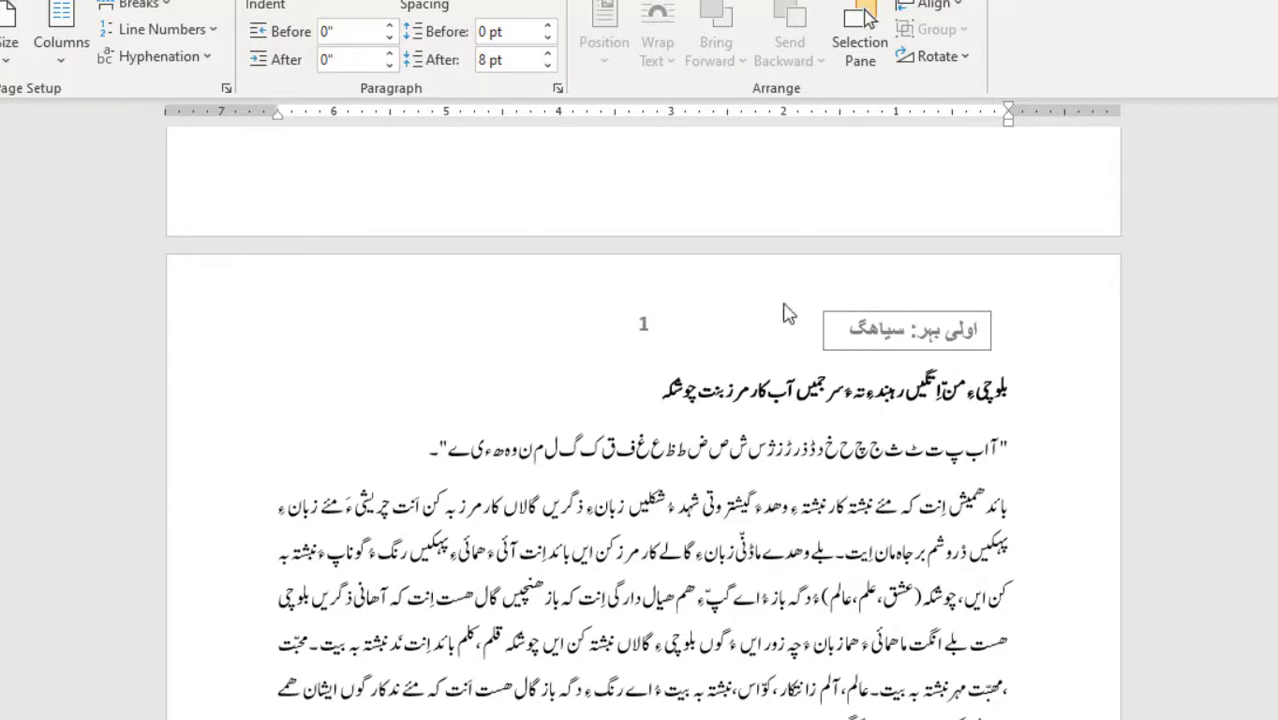
double_click(918, 328)
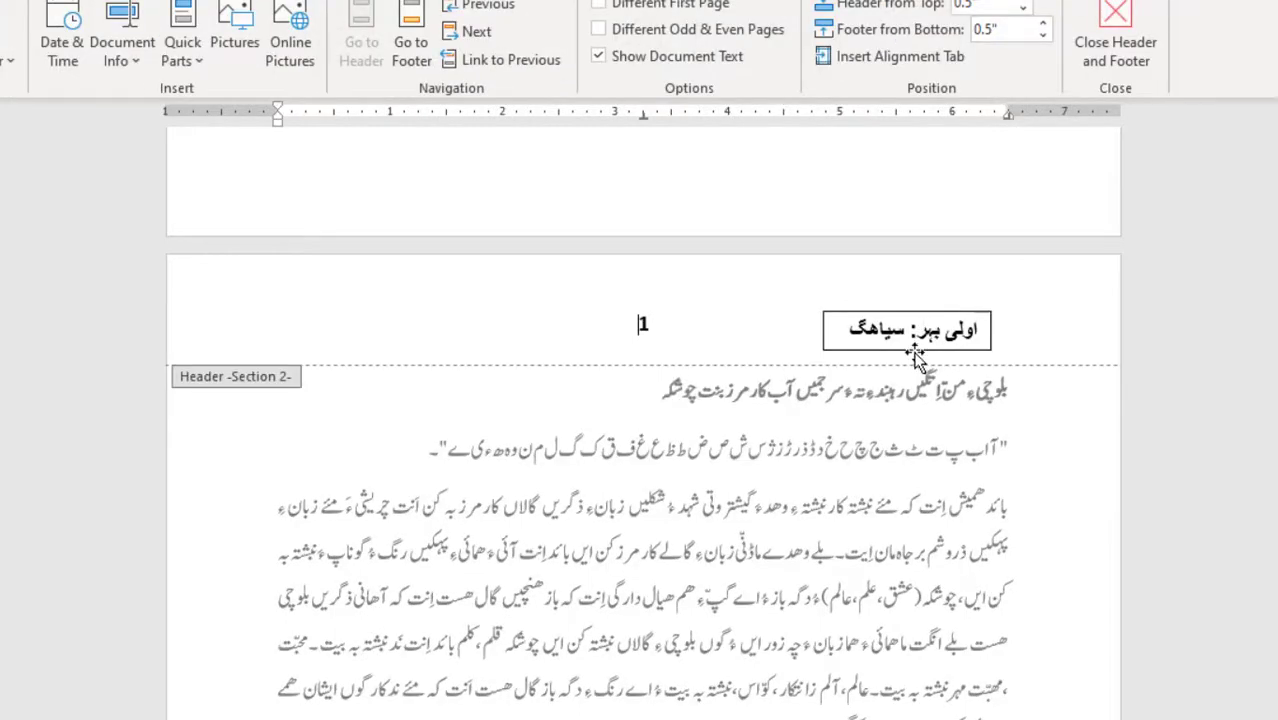
double_click(585, 402)
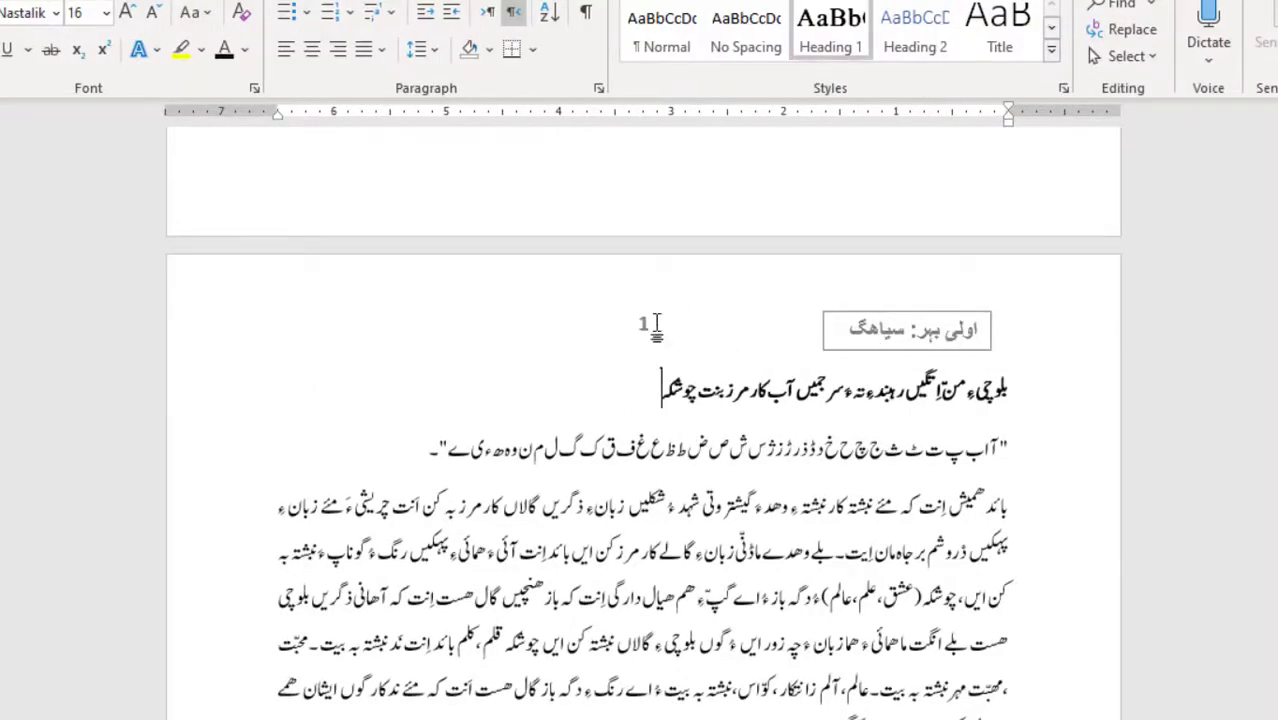
scroll(655, 325, up, 12)
scroll(652, 345, down, 4)
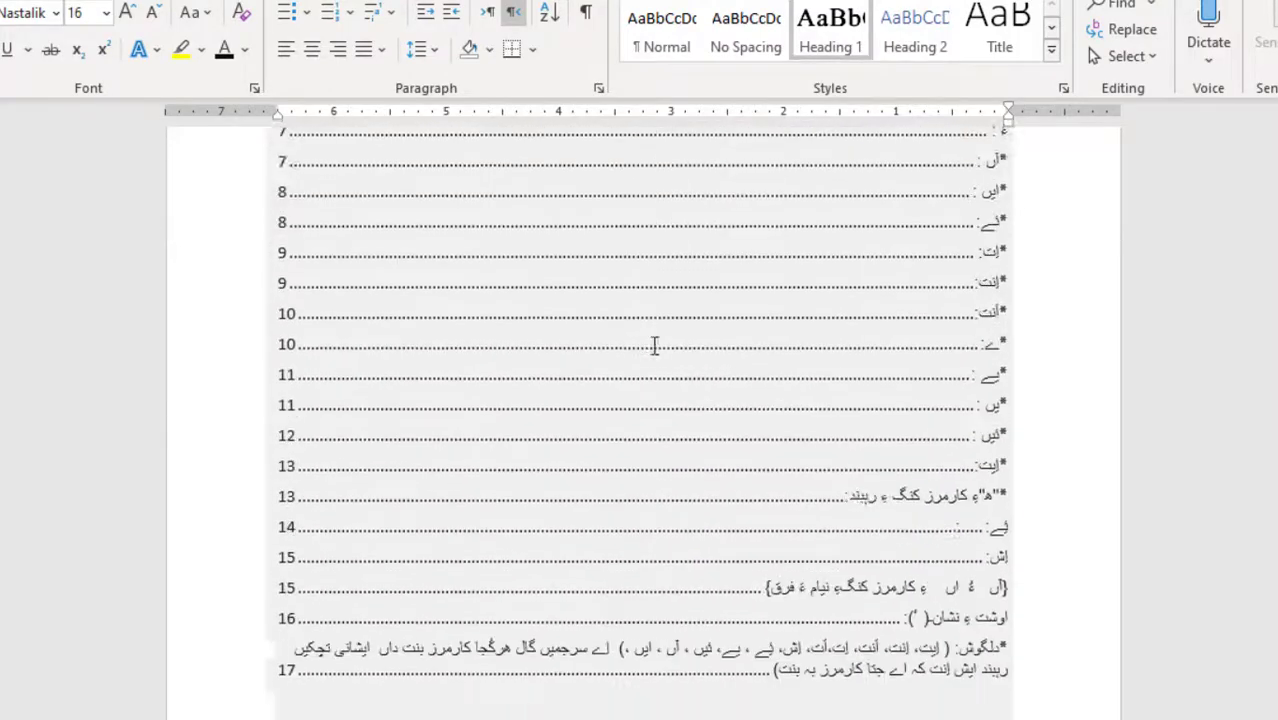
scroll(655, 345, down, 7)
scroll(890, 440, down, 15)
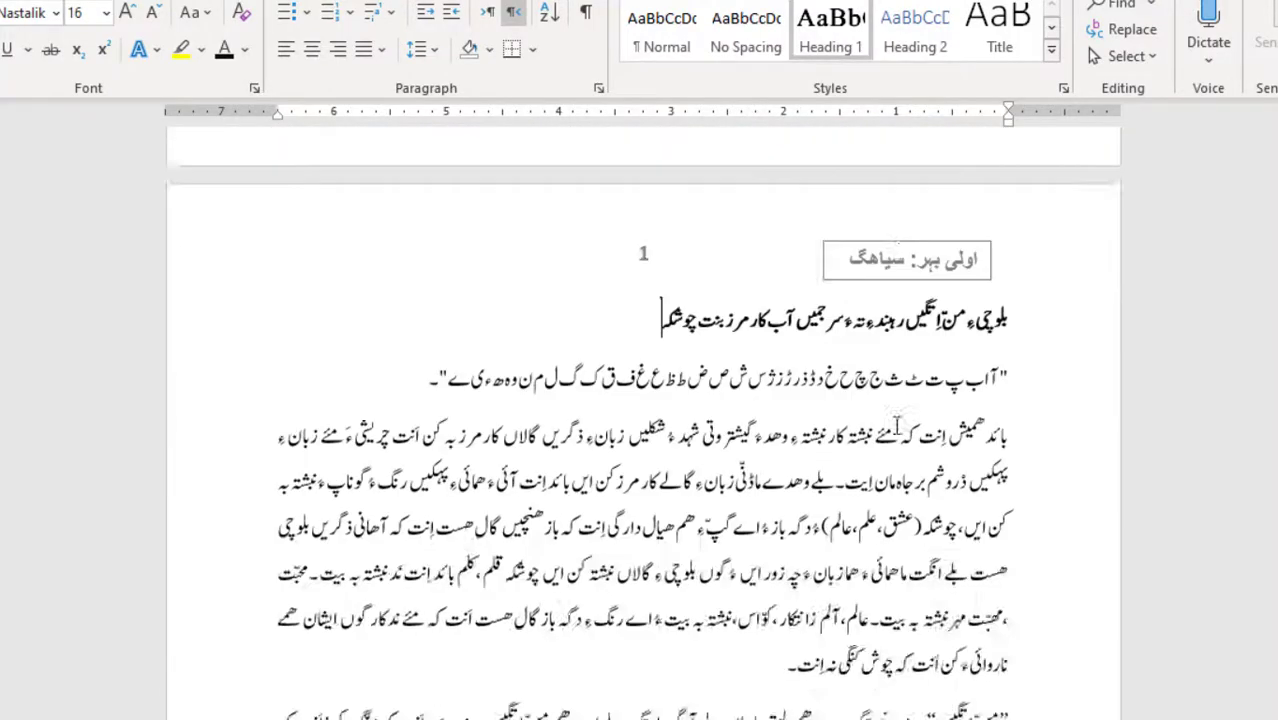
scroll(880, 441, down, 20)
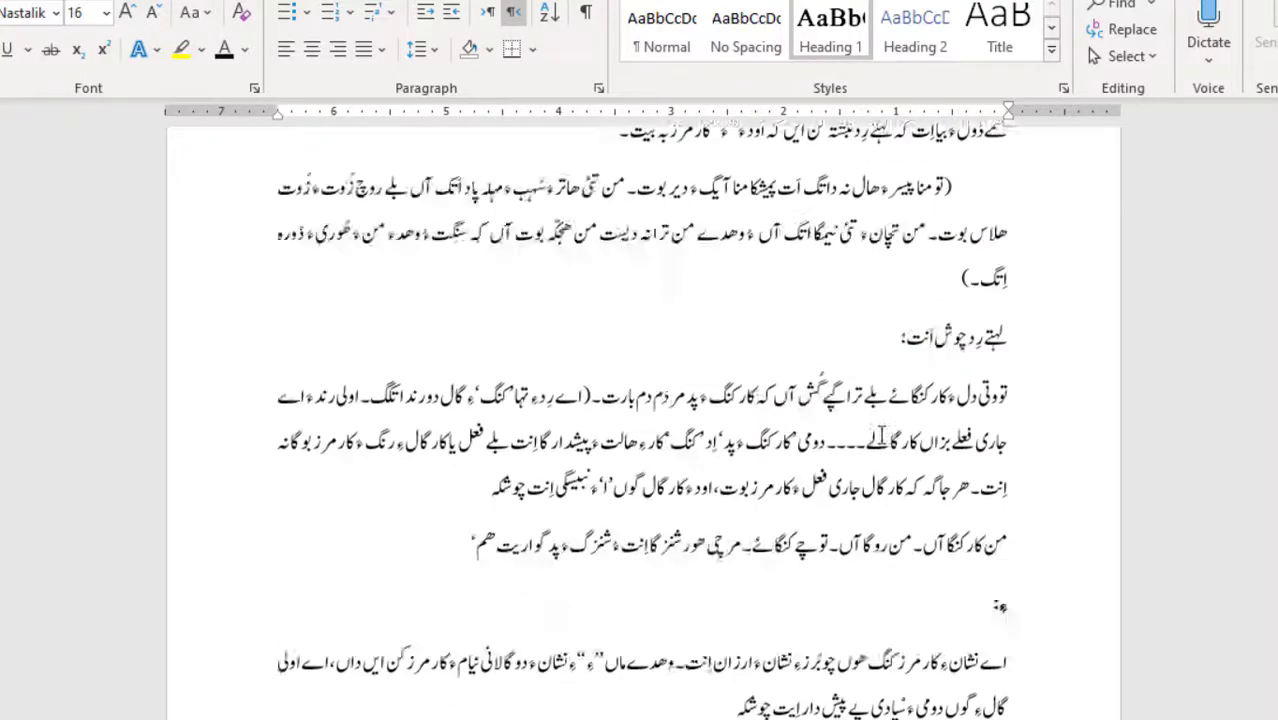
scroll(1093, 534, down, 20)
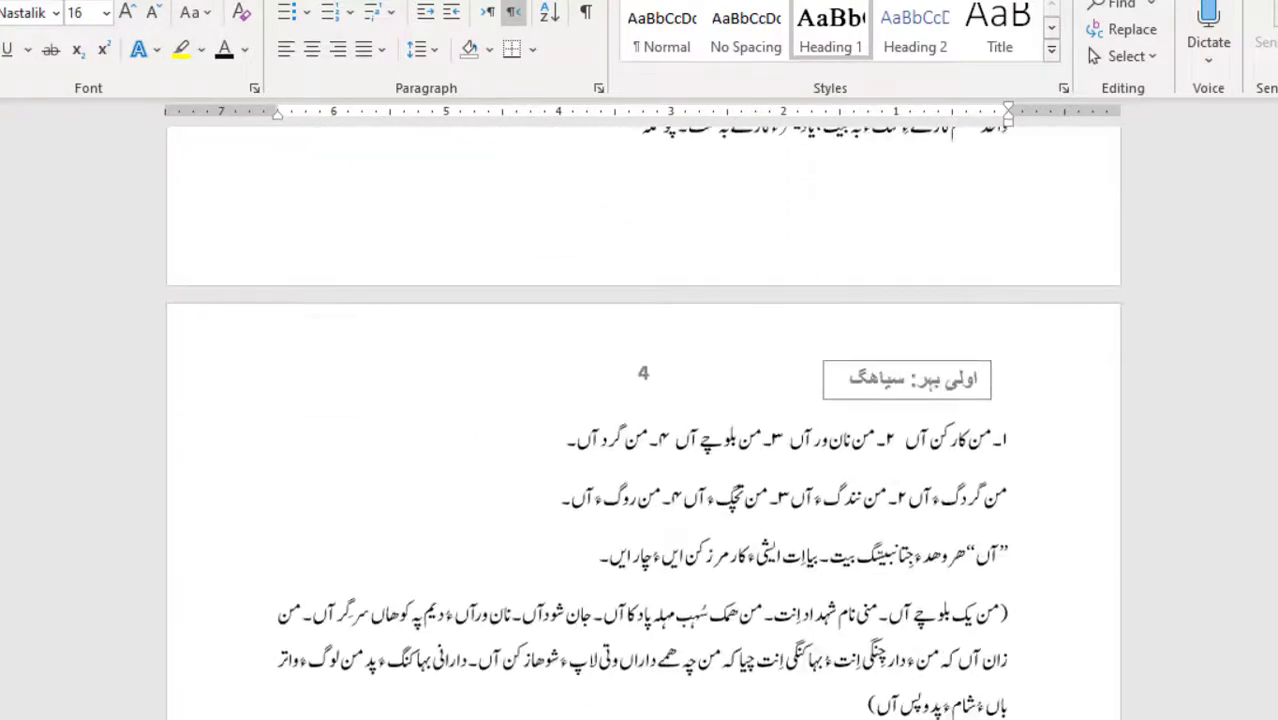
scroll(643, 400, down, 3)
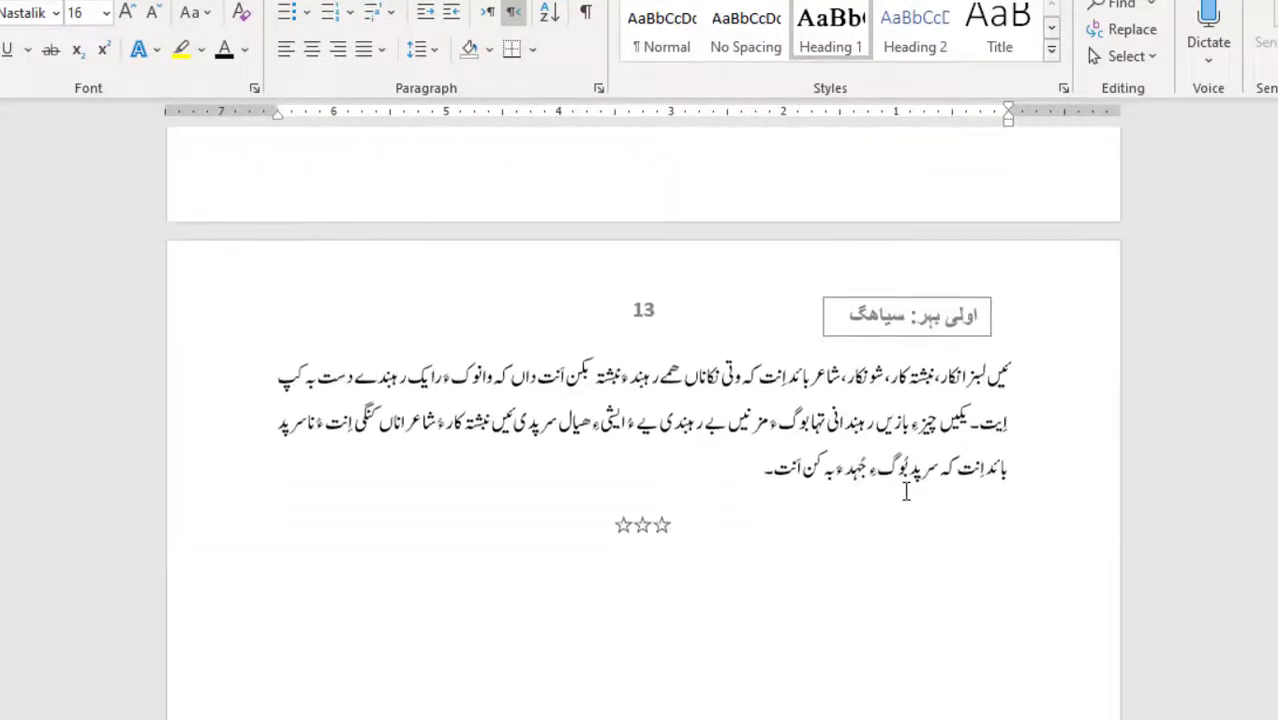
scroll(643, 400, up, 6)
scroll(643, 420, up, 20)
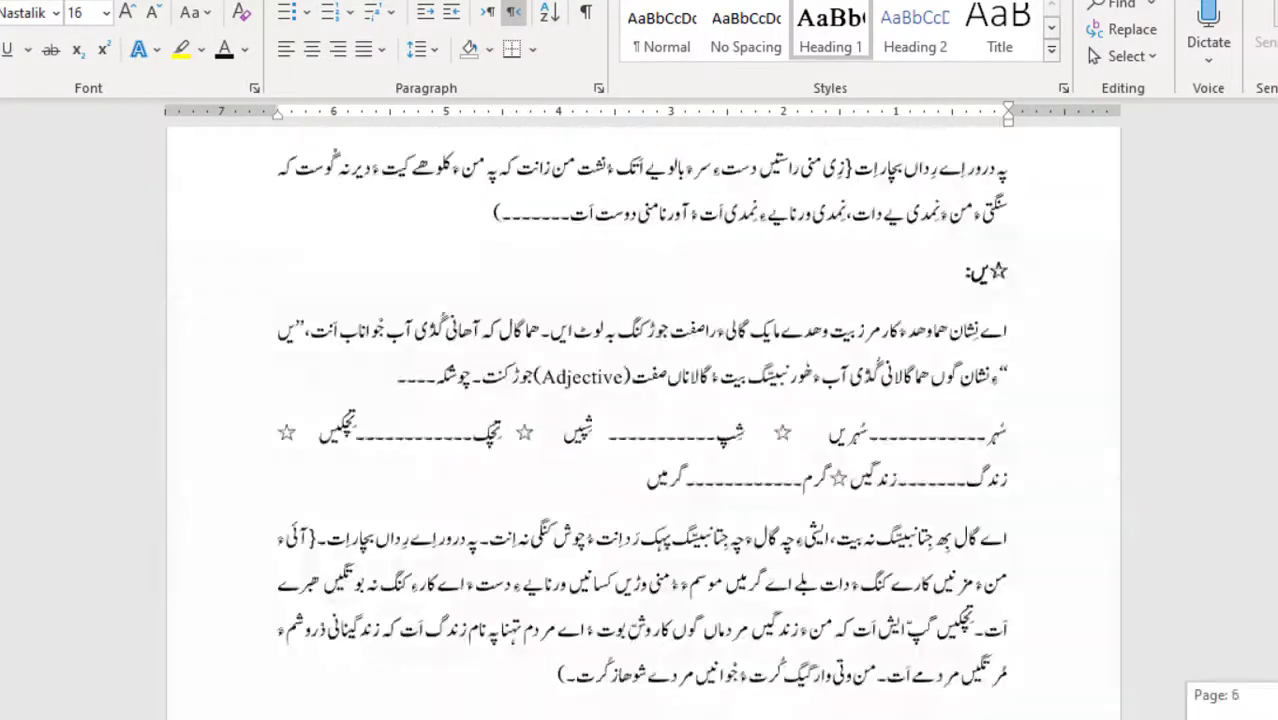
scroll(1071, 489, down, 2)
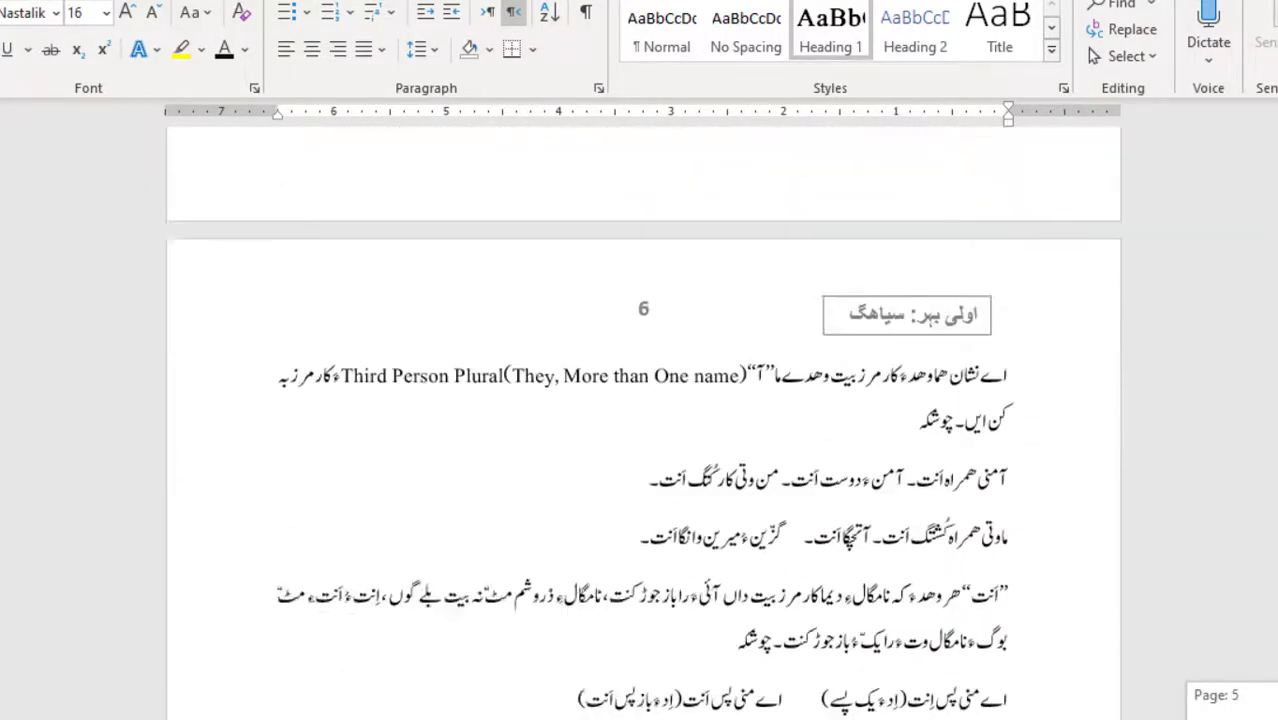
scroll(1071, 489, up, 10)
scroll(1071, 489, up, 15)
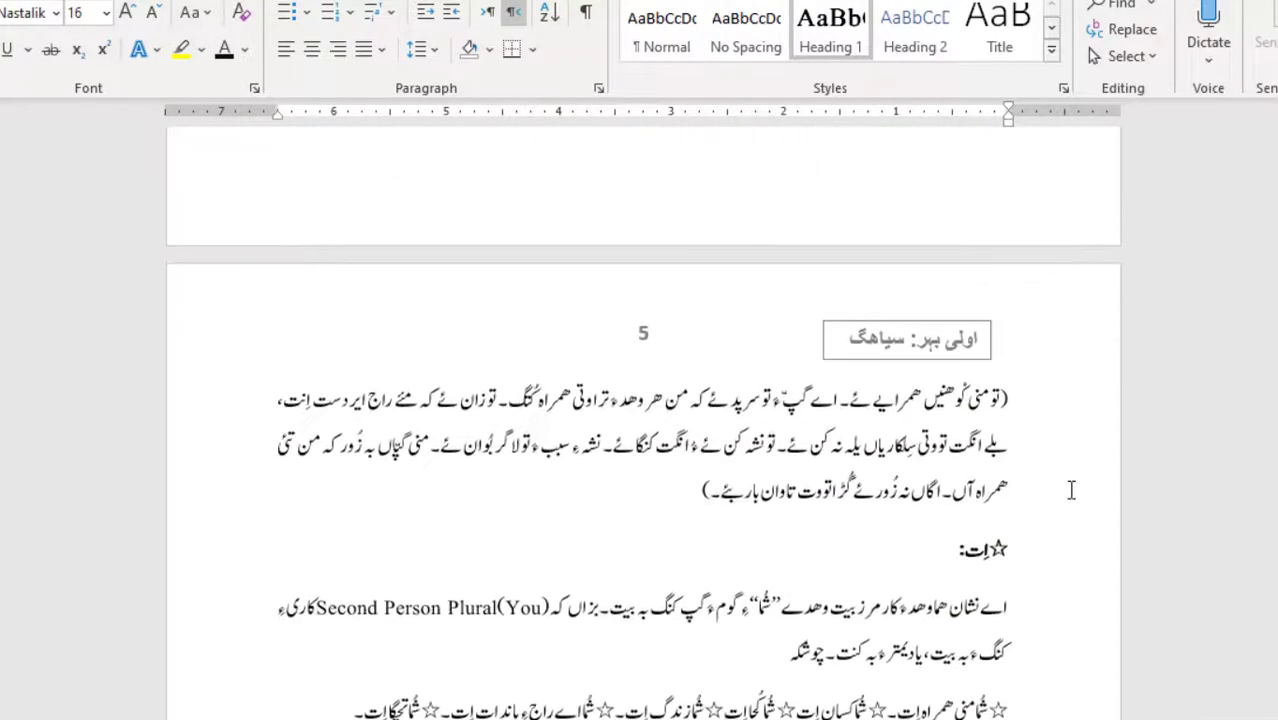
scroll(1071, 489, up, 4)
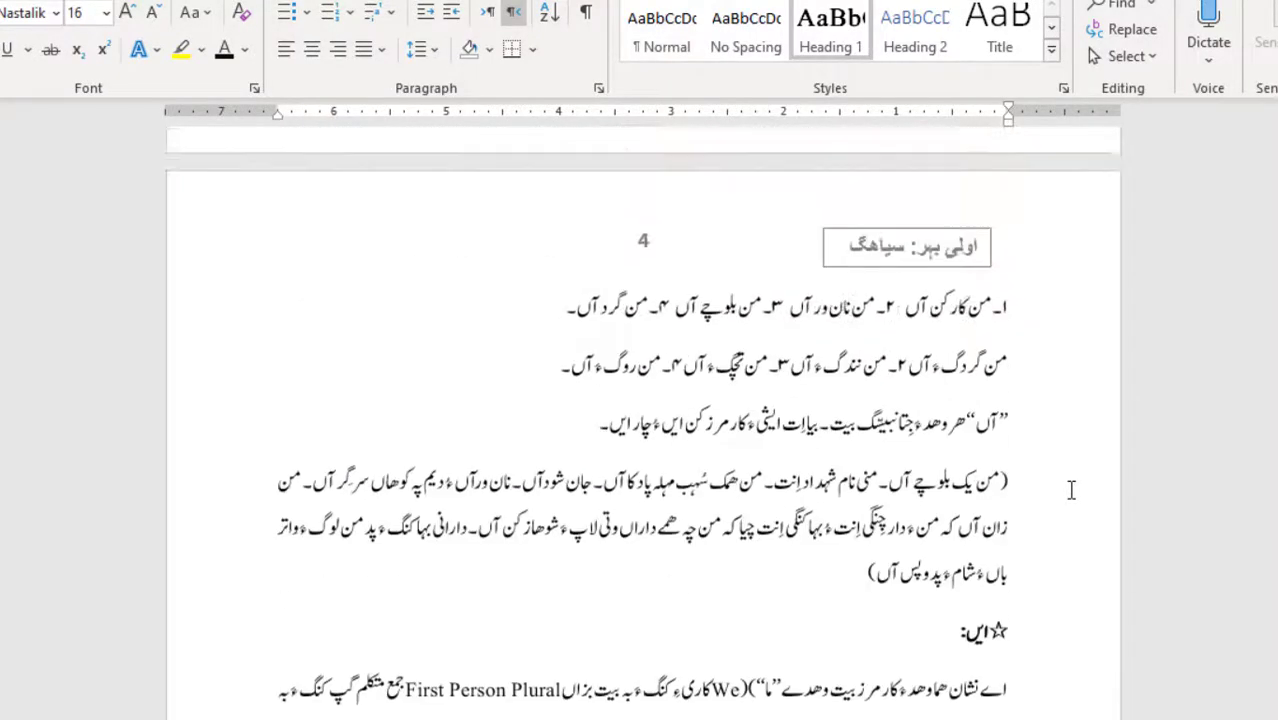
- Insert a page break inside the first sentence under the "☆ئے:" heading on page 4 and right-align the text moved to the new page
scroll(1071, 489, down, 15)
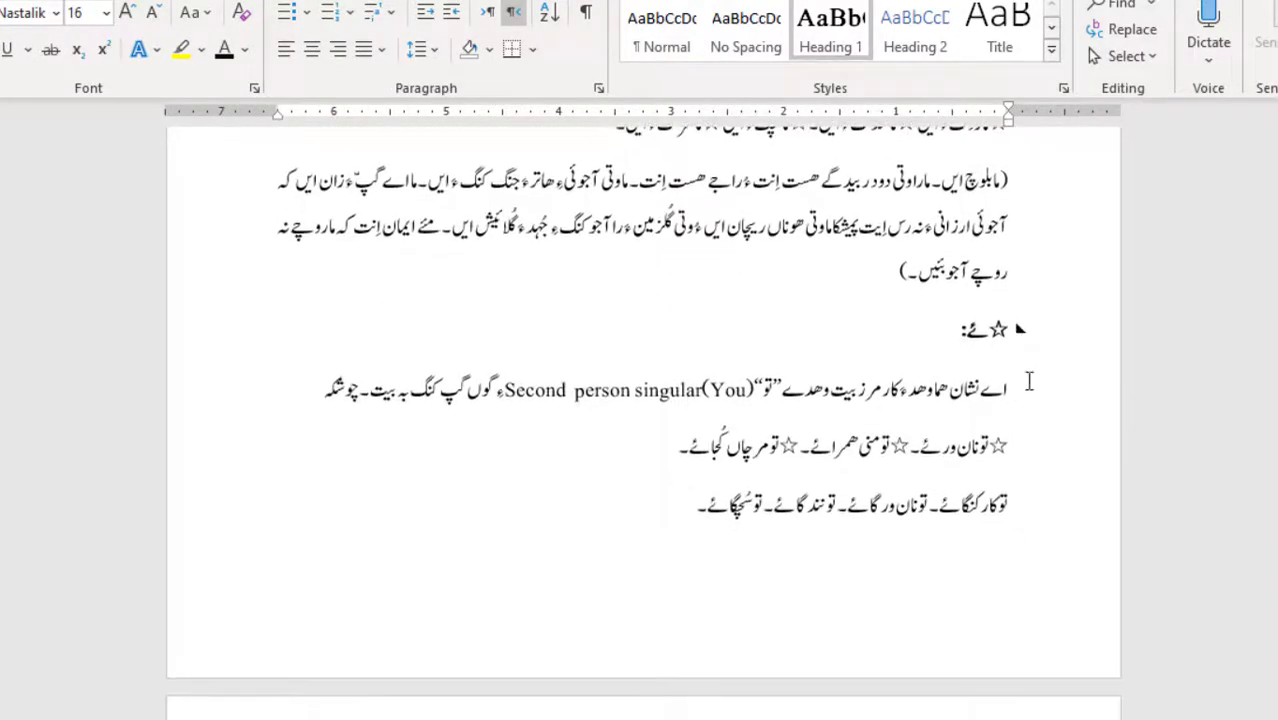
click(873, 280)
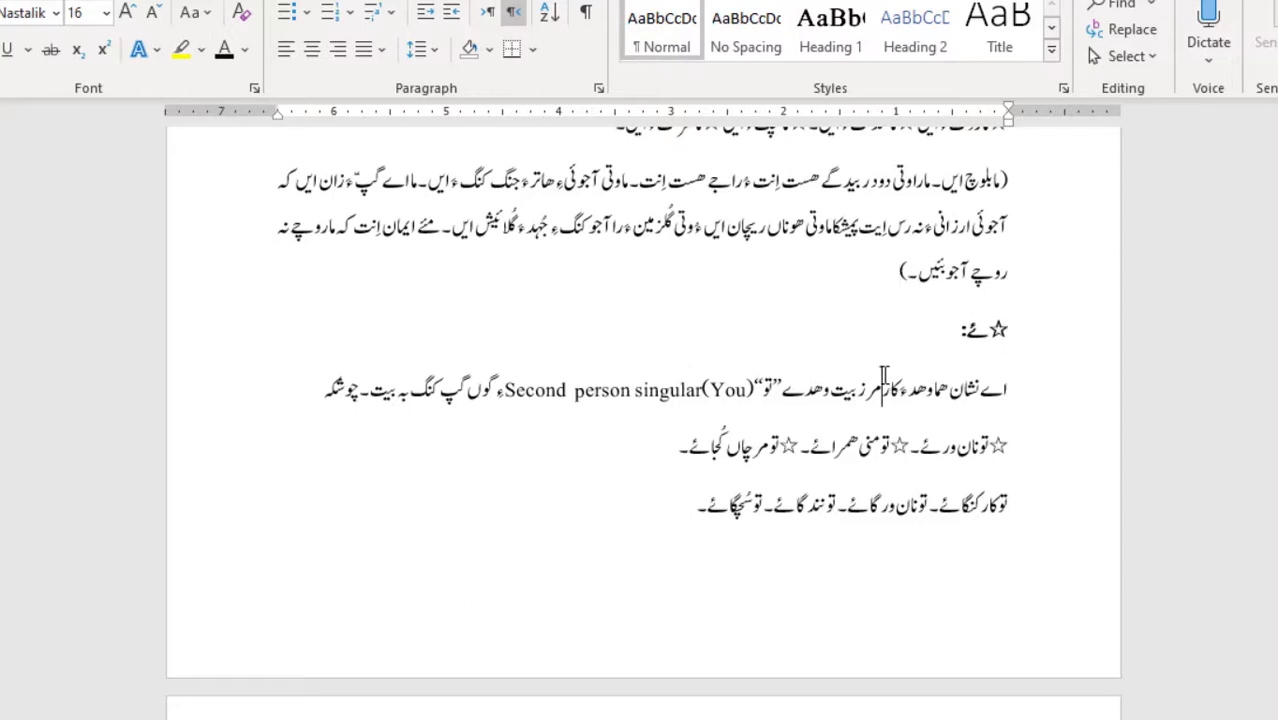
key(Return)
key(ctrl+Return)
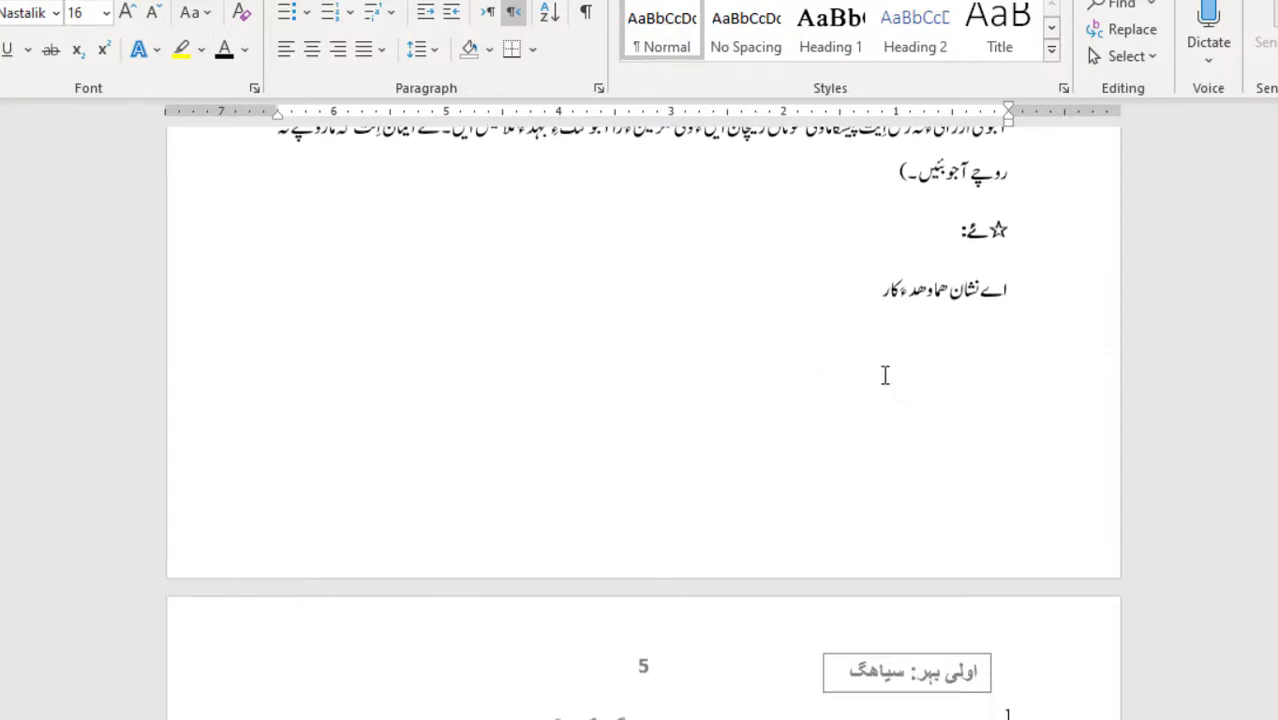
key(ctrl+Return)
key(ctrl+shift)
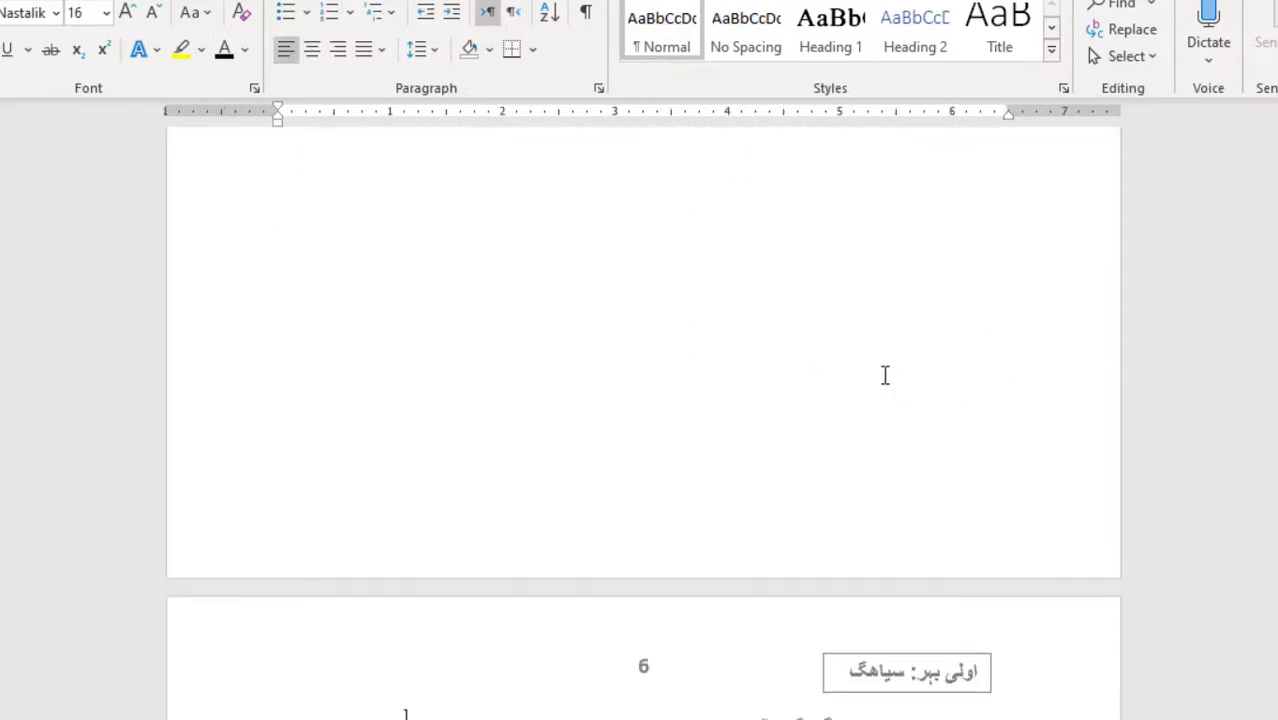
key(ctrl+shift)
key(ctrl+shift)
key(BackSpace)
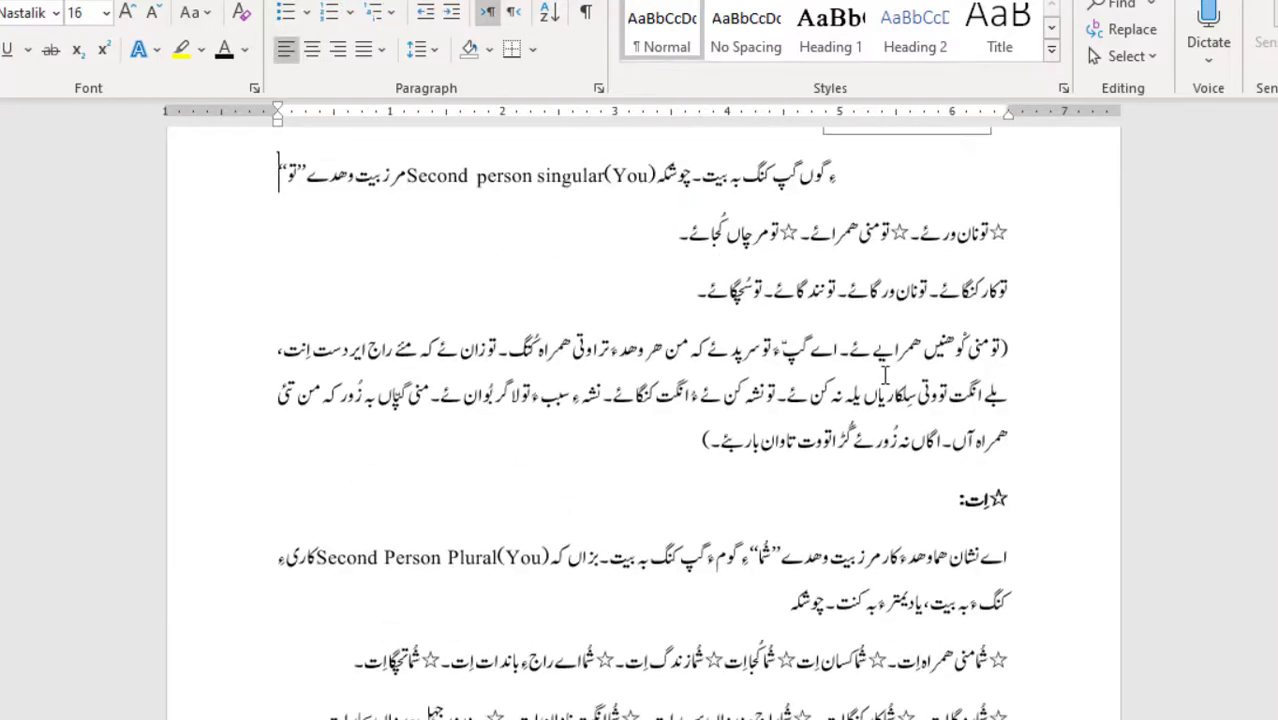
key(ctrl+shift)
scroll(821, 205, up, 3)
scroll(821, 212, down, 8)
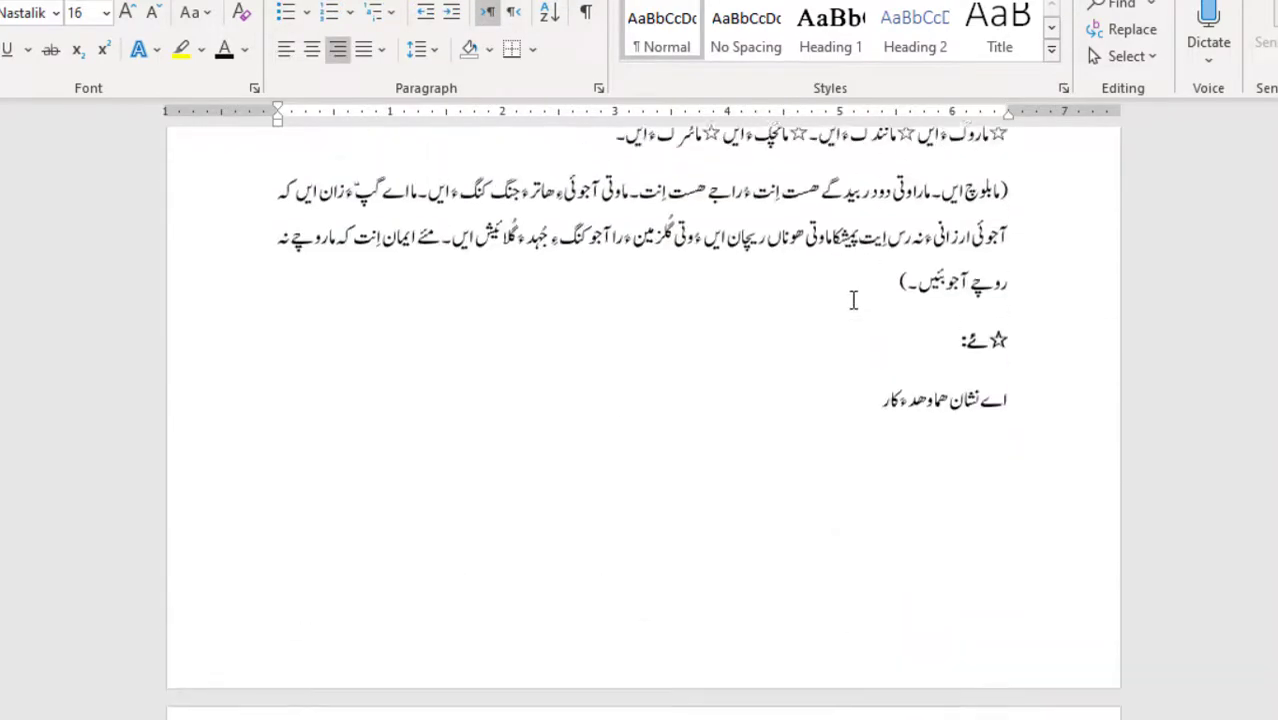
- Add a right-to-left line above the text at the top of page 5 reading "دومی بہر؛بلوچی ءِ رہبند"
scroll(850, 297, up, 3)
click(881, 680)
scroll(860, 665, down, 3)
scroll(838, 648, down, 3)
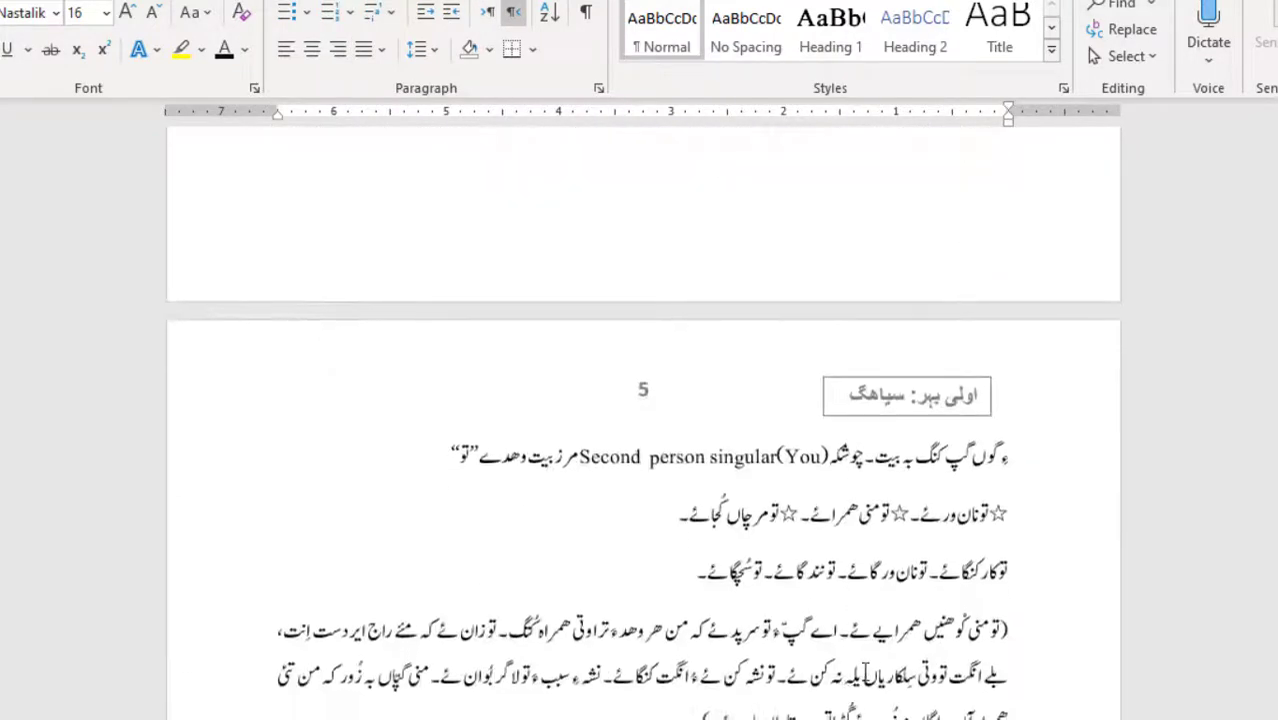
click(927, 456)
key(Return)
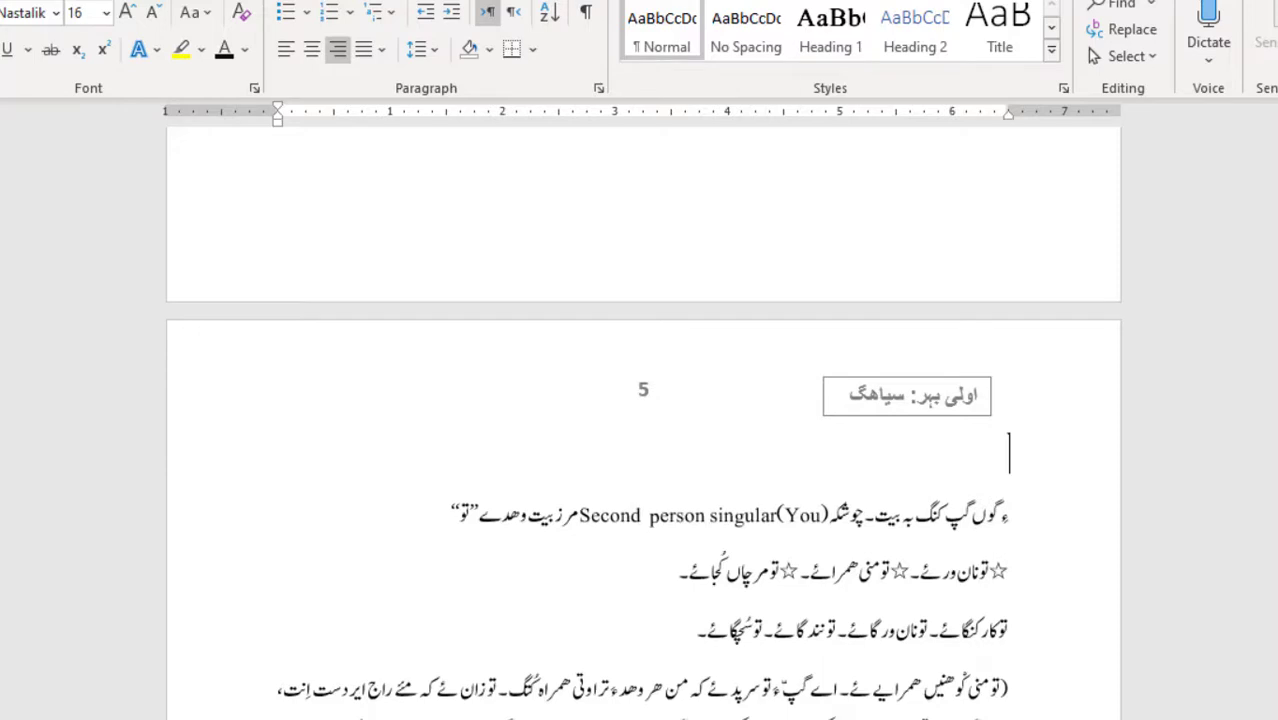
click(513, 14)
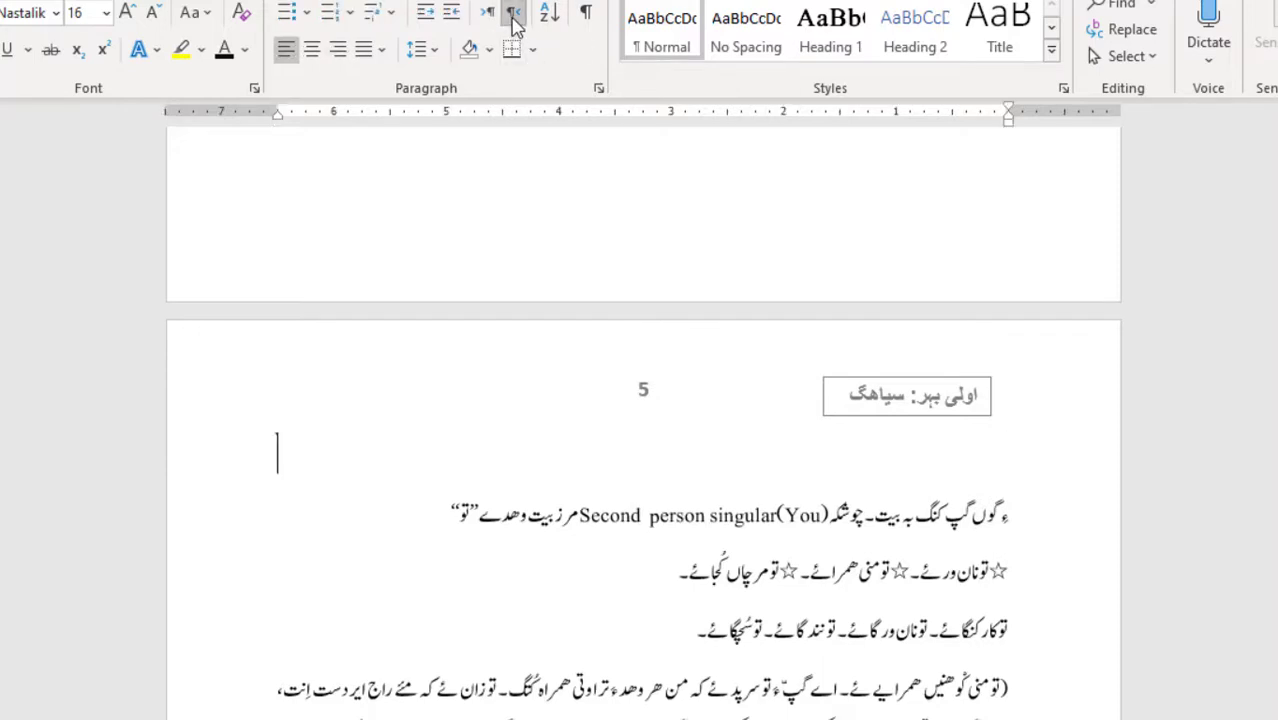
text(دوی)
click(513, 14)
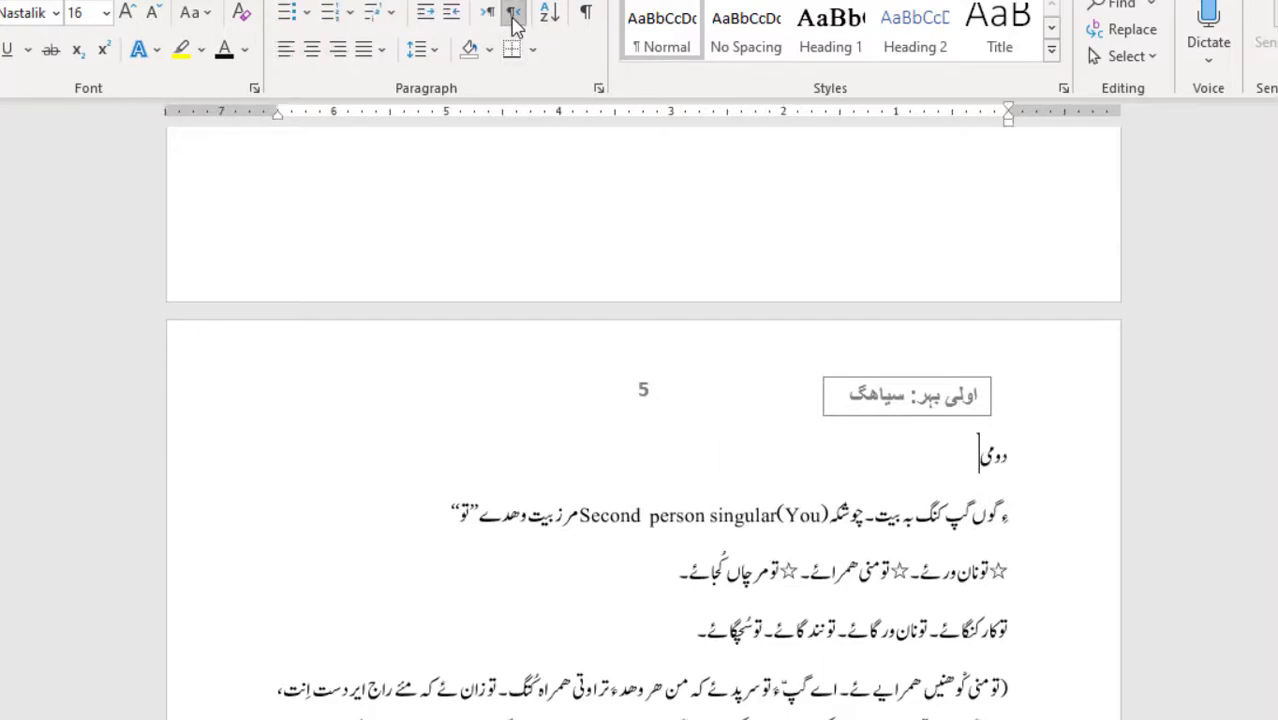
text(بہر:بلوچی)
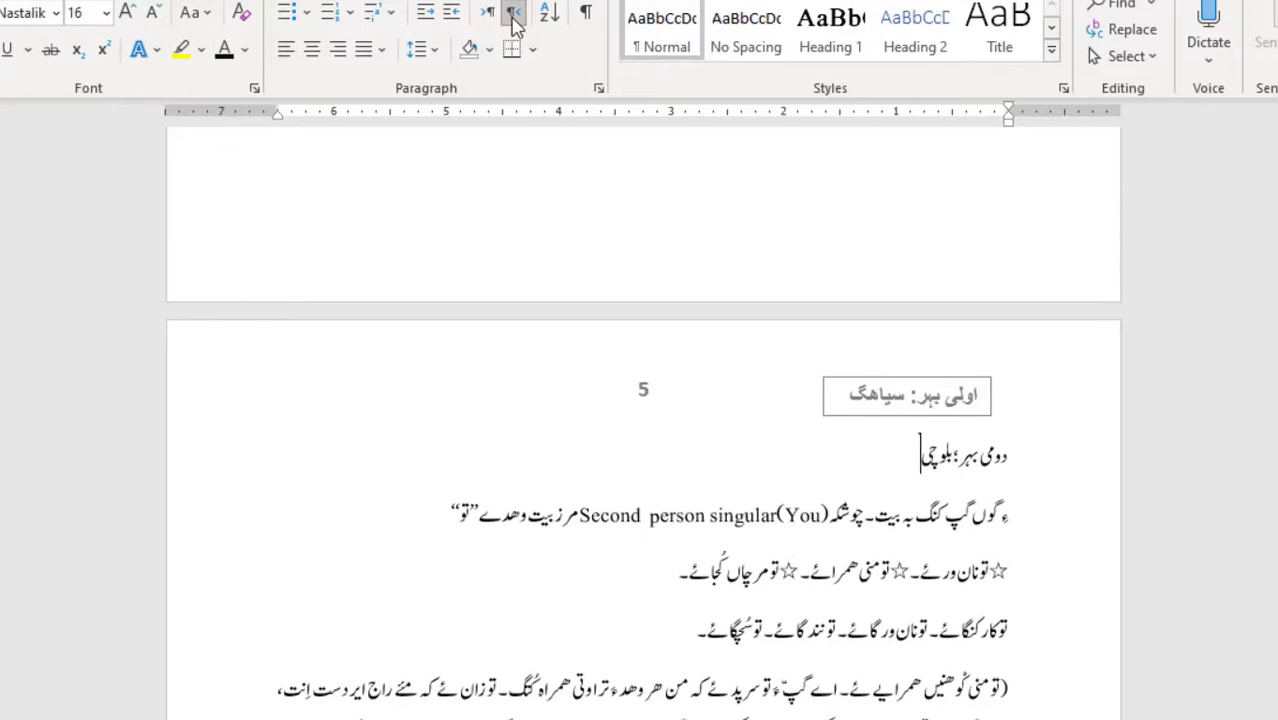
text(ءِر)
key(BackSpace)
text(رہبند)
- Center the new chapter title line on page 5 and make it bold
key(ctrl+e)
key(shift+Home)
key(ctrl+b)
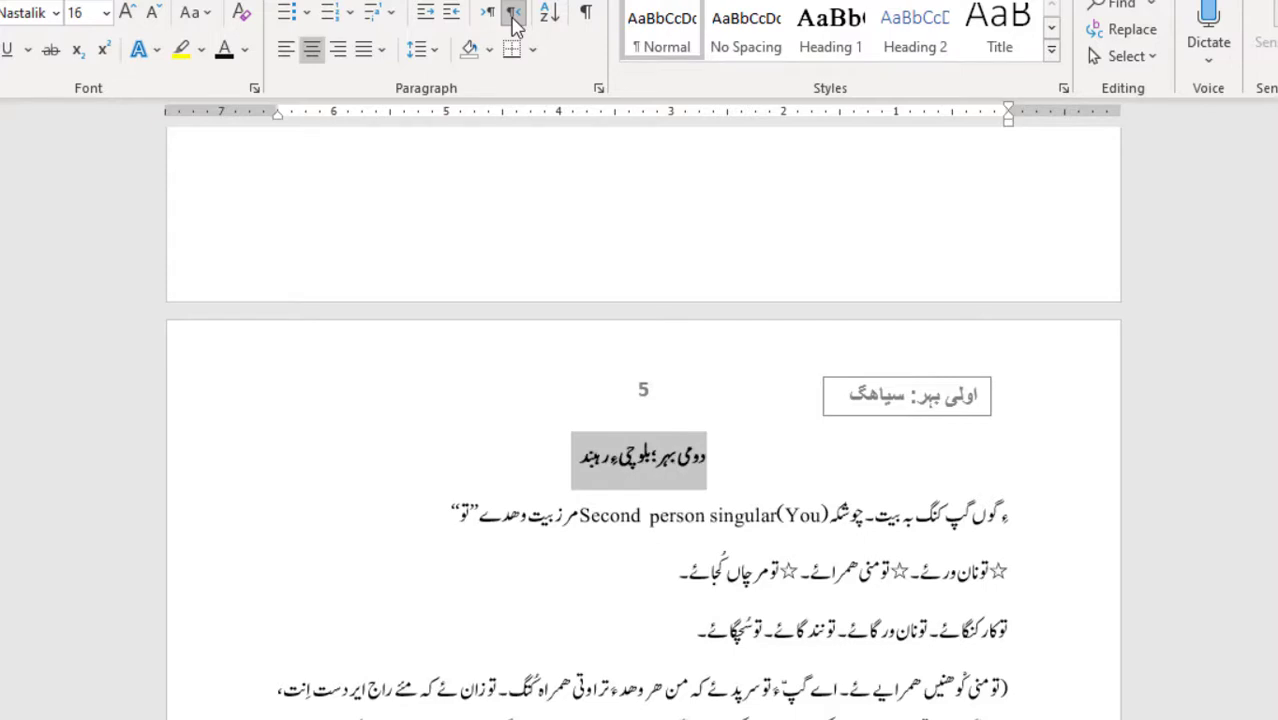
- Enlarge the chapter title on page 5 to 21 pt and add a blank line above it
key(Right)
key(shift+End)
key(ctrl+bracketright)
key(ctrl+bracketright)
key(ctrl+bracketright)
key(ctrl+bracketright)
key(ctrl+bracketright)
key(Right)
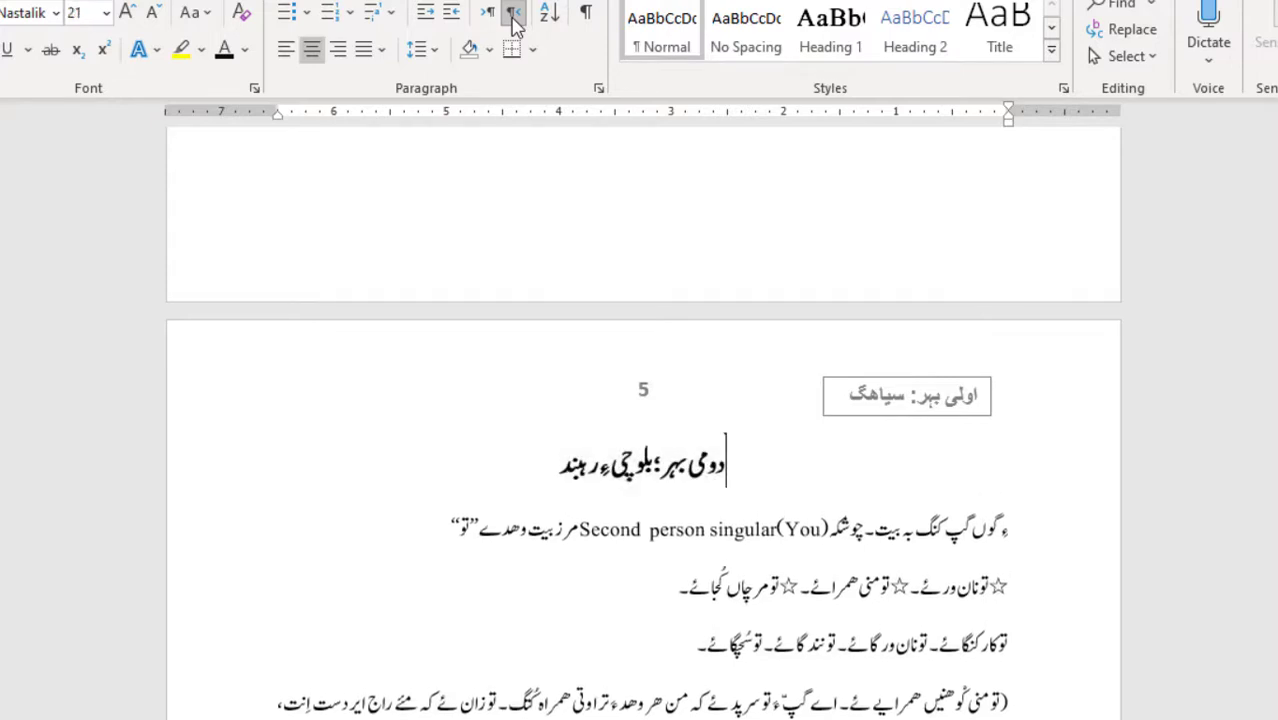
key(Return)
scroll(990, 254, down, 3)
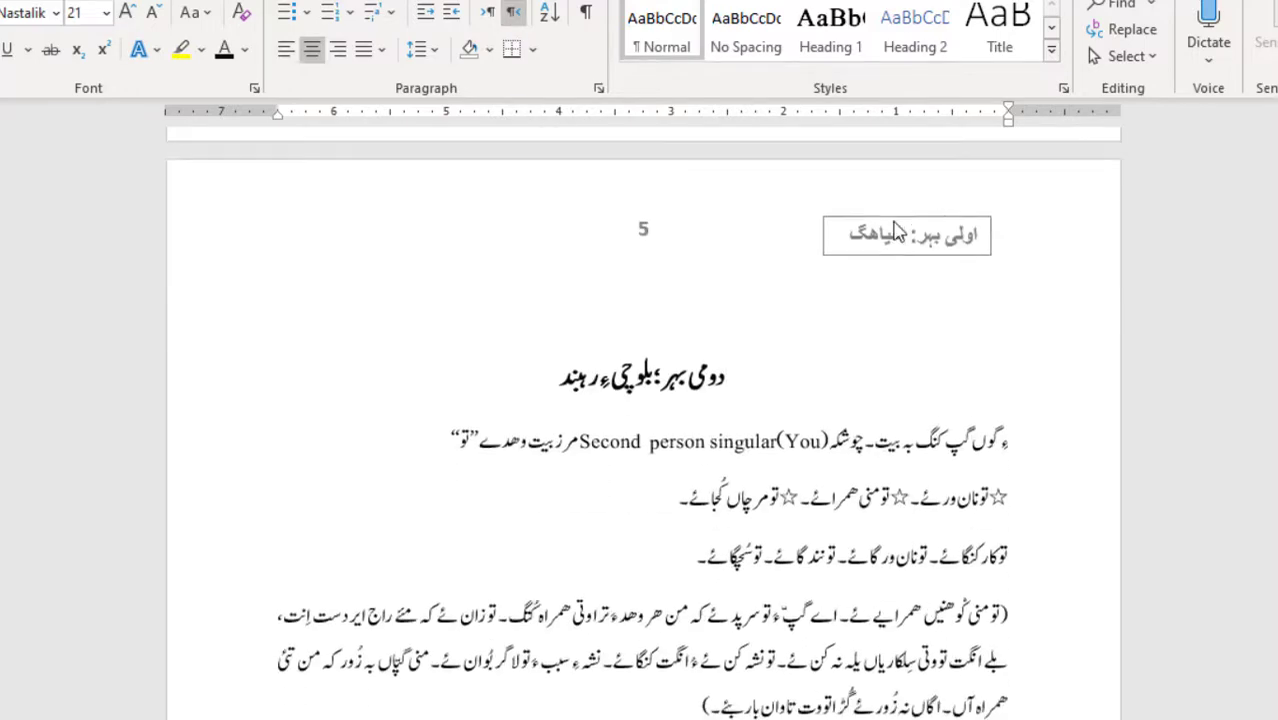
- Check the header titles on pages 4 and 5 and which section their header and footer belong to
scroll(843, 425, up, 2)
scroll(857, 358, up, 10)
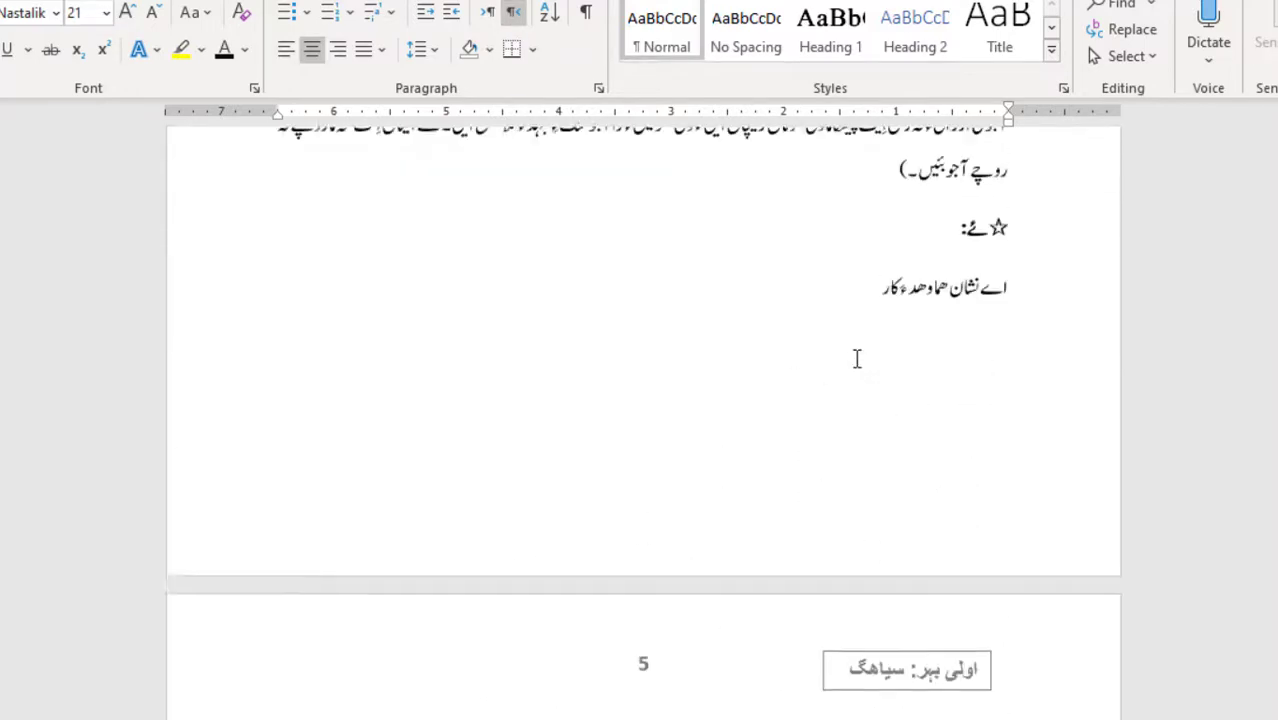
scroll(857, 358, up, 4)
scroll(895, 395, down, 7)
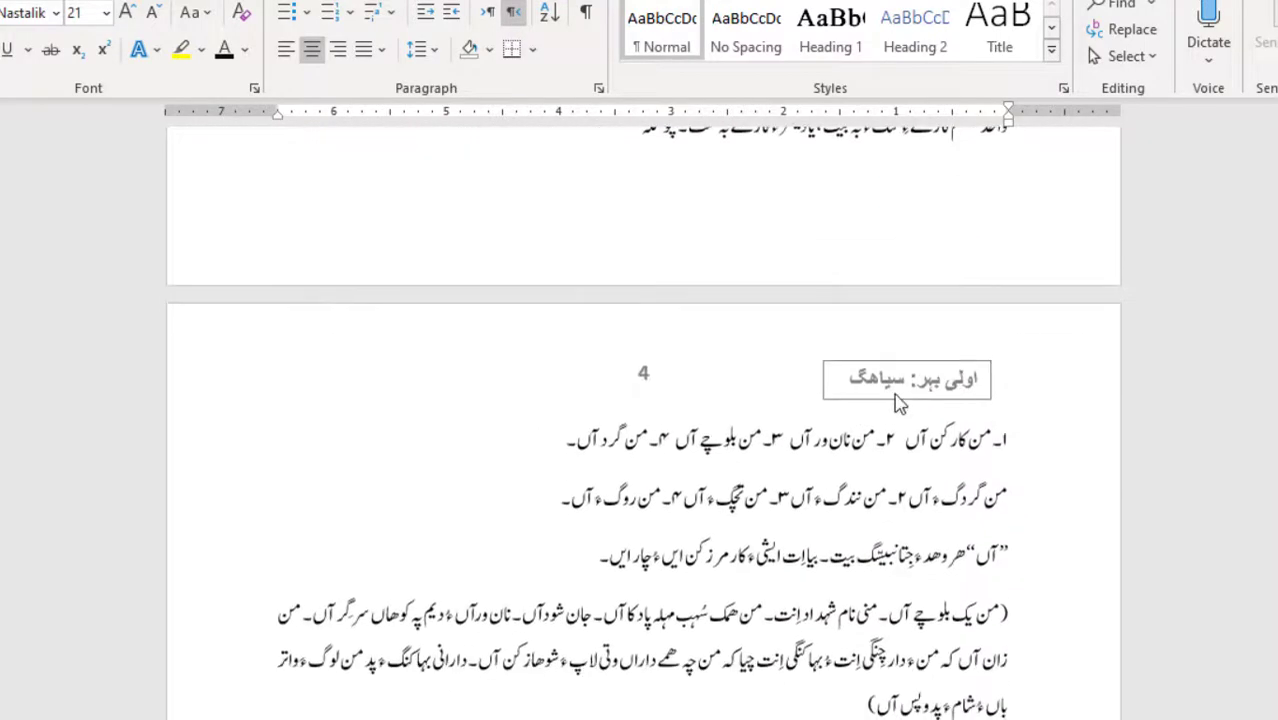
scroll(887, 377, down, 14)
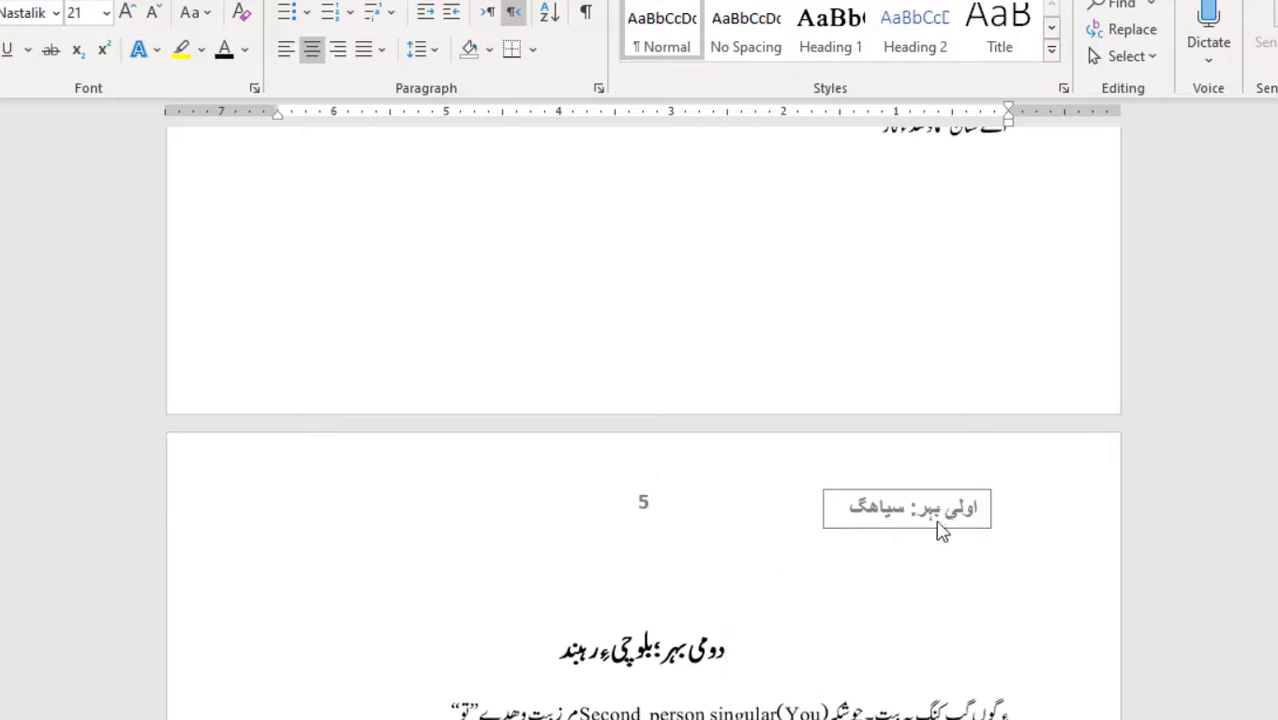
scroll(916, 474, up, 1)
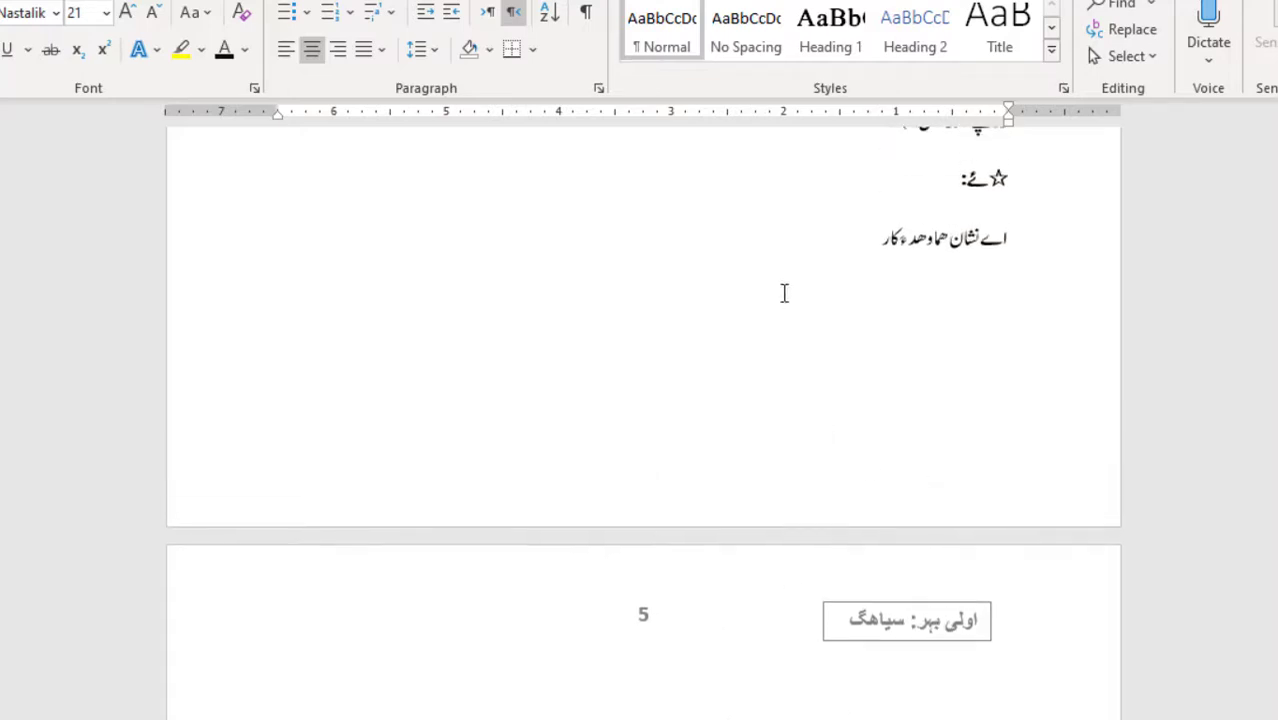
click(871, 240)
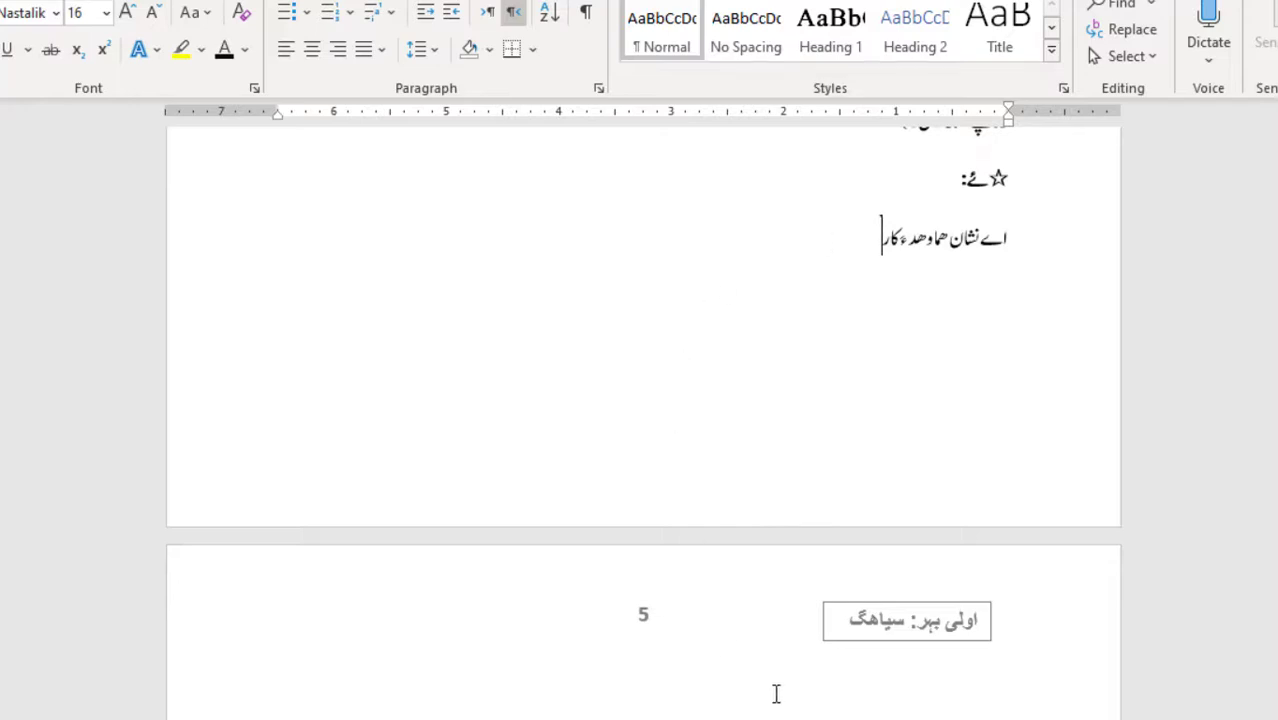
click(923, 300)
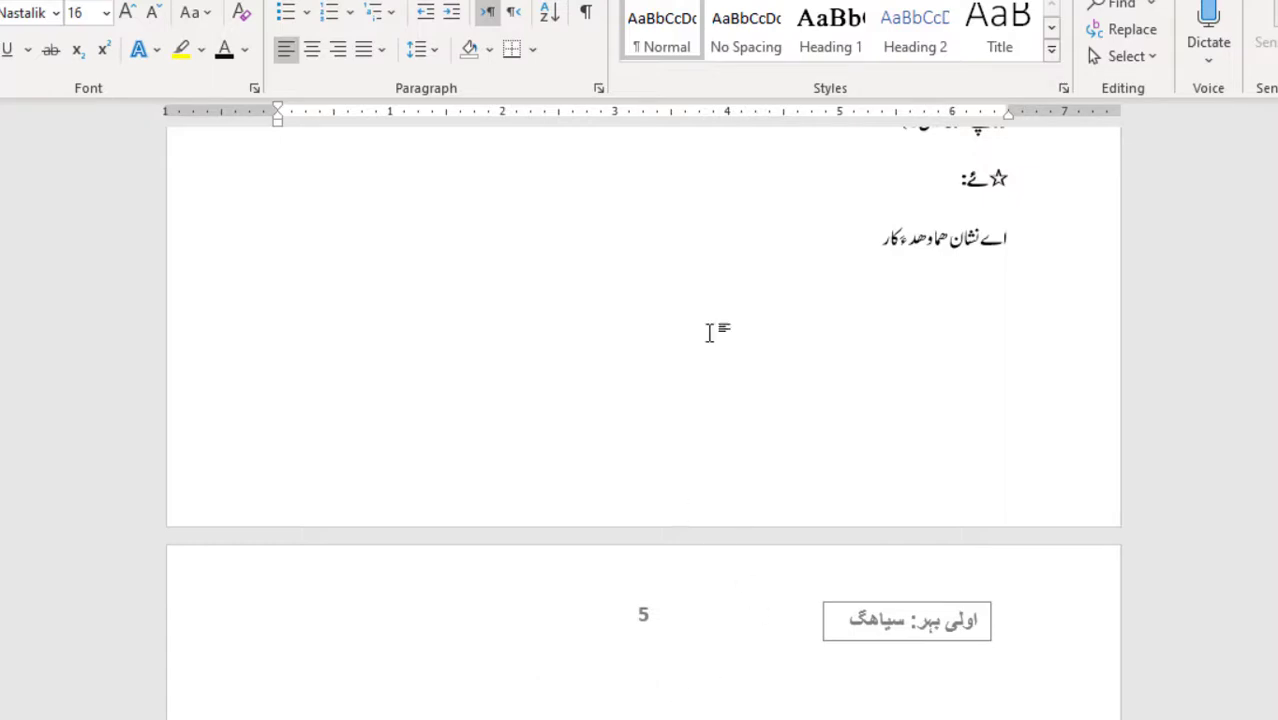
double_click(608, 491)
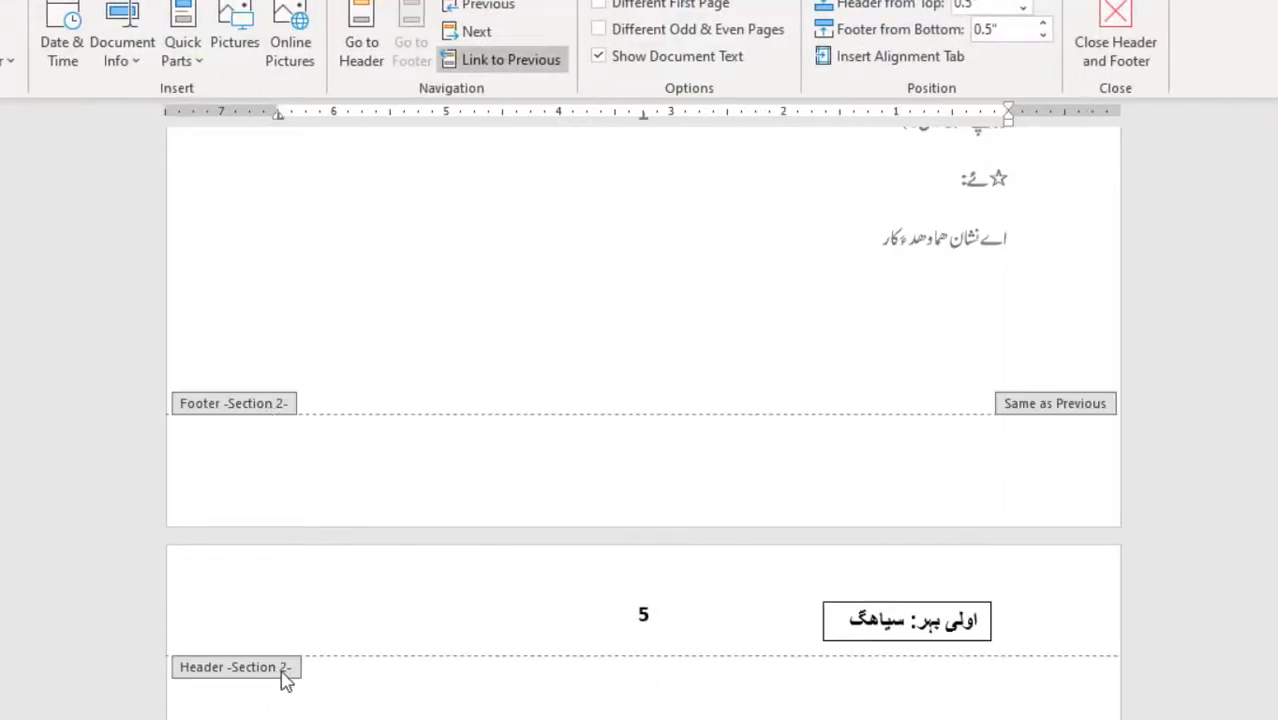
double_click(658, 341)
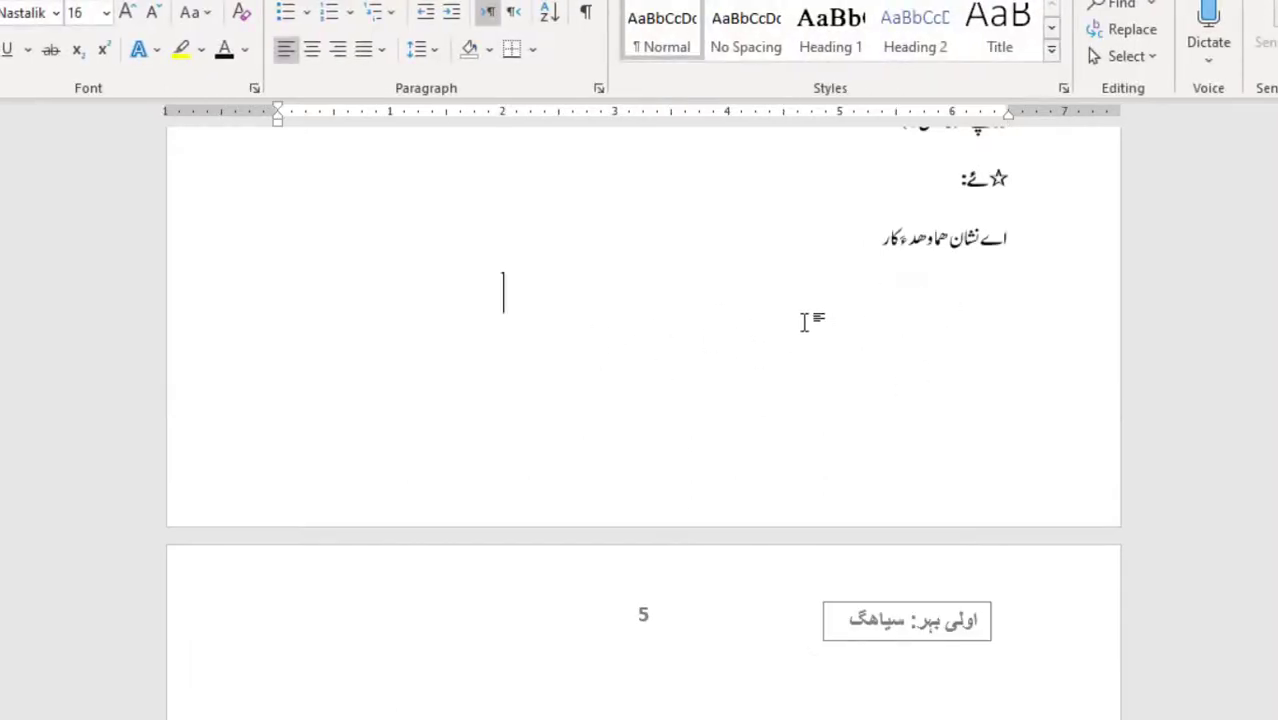
- Insert a Next Page section break in the blank area below the last line of page 4
click(860, 238)
double_click(548, 312)
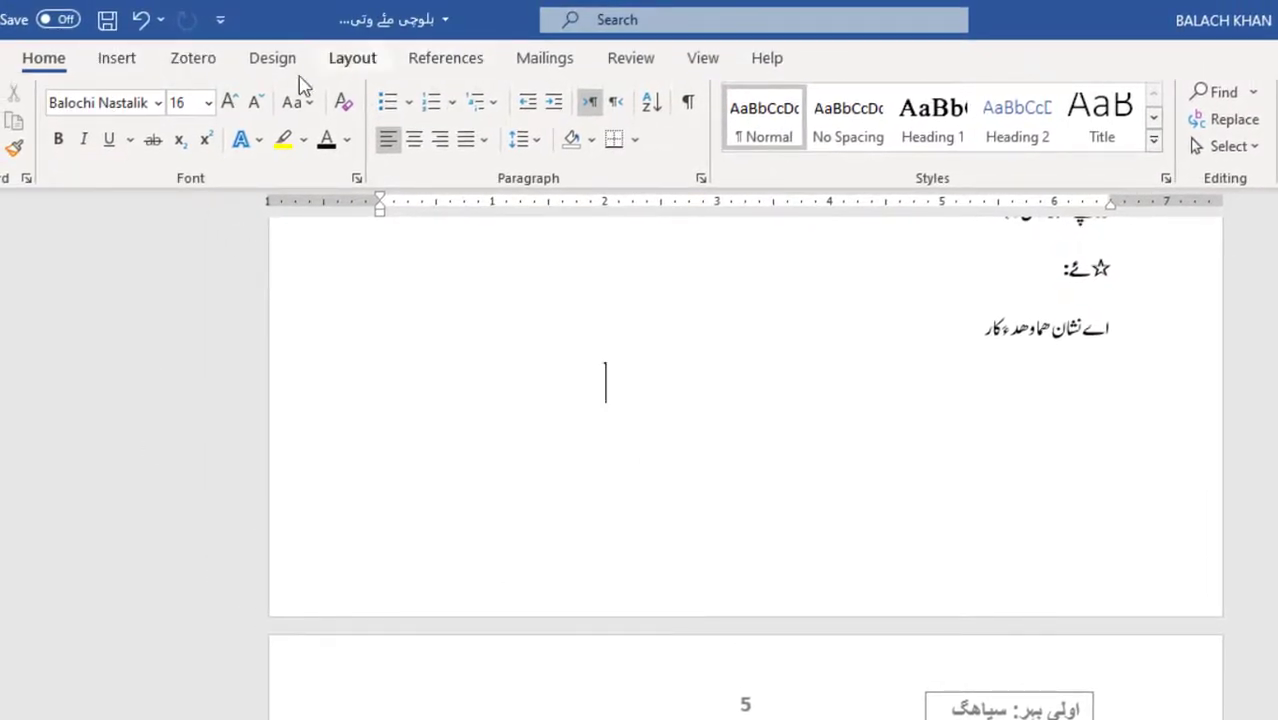
click(356, 62)
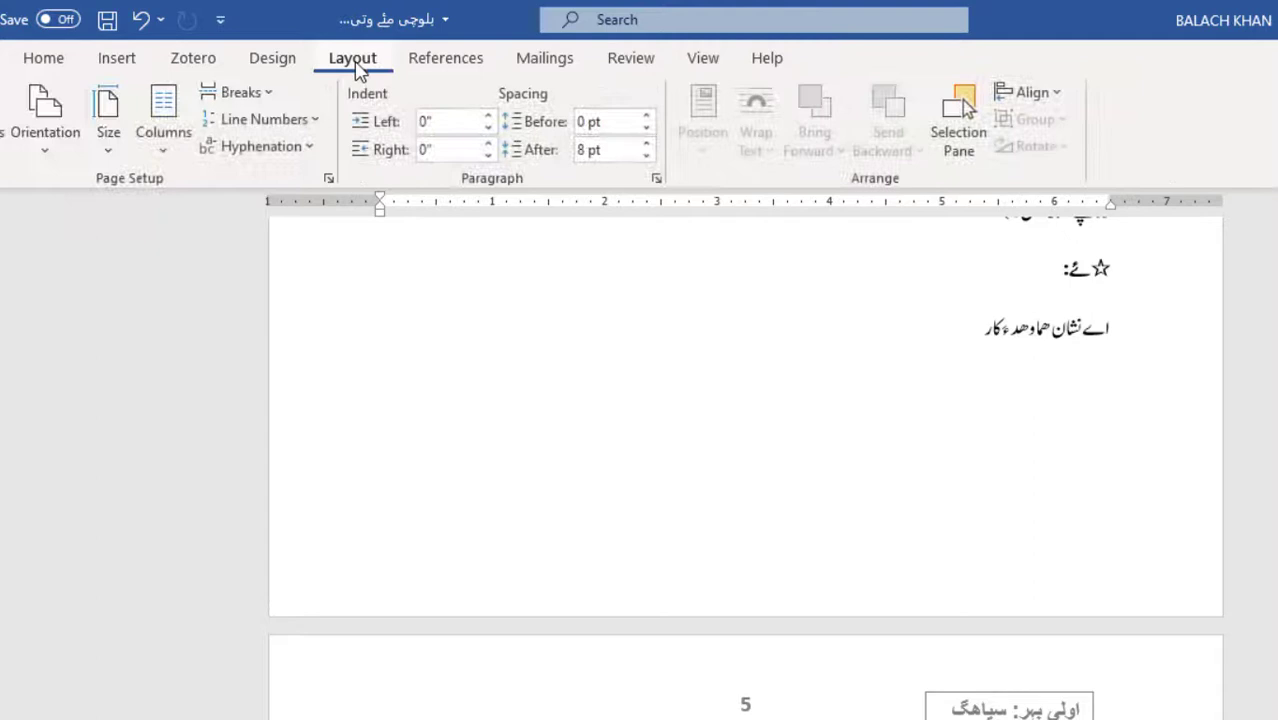
click(248, 100)
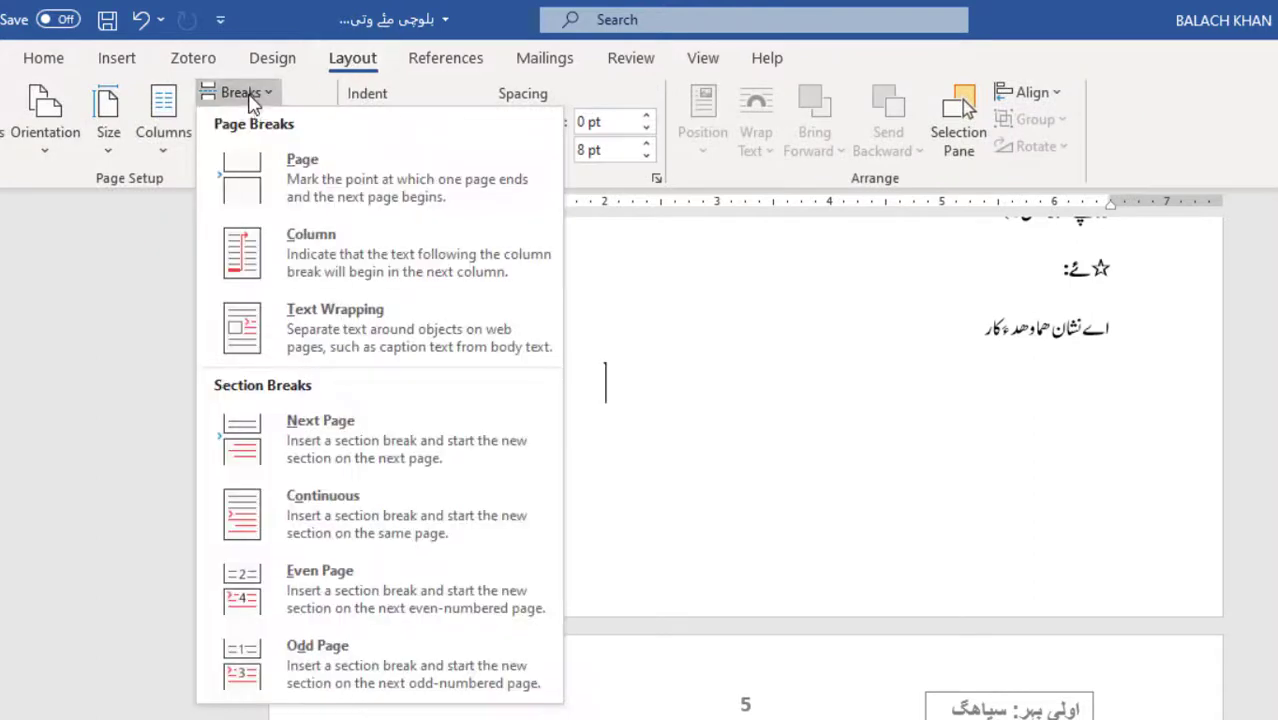
click(372, 443)
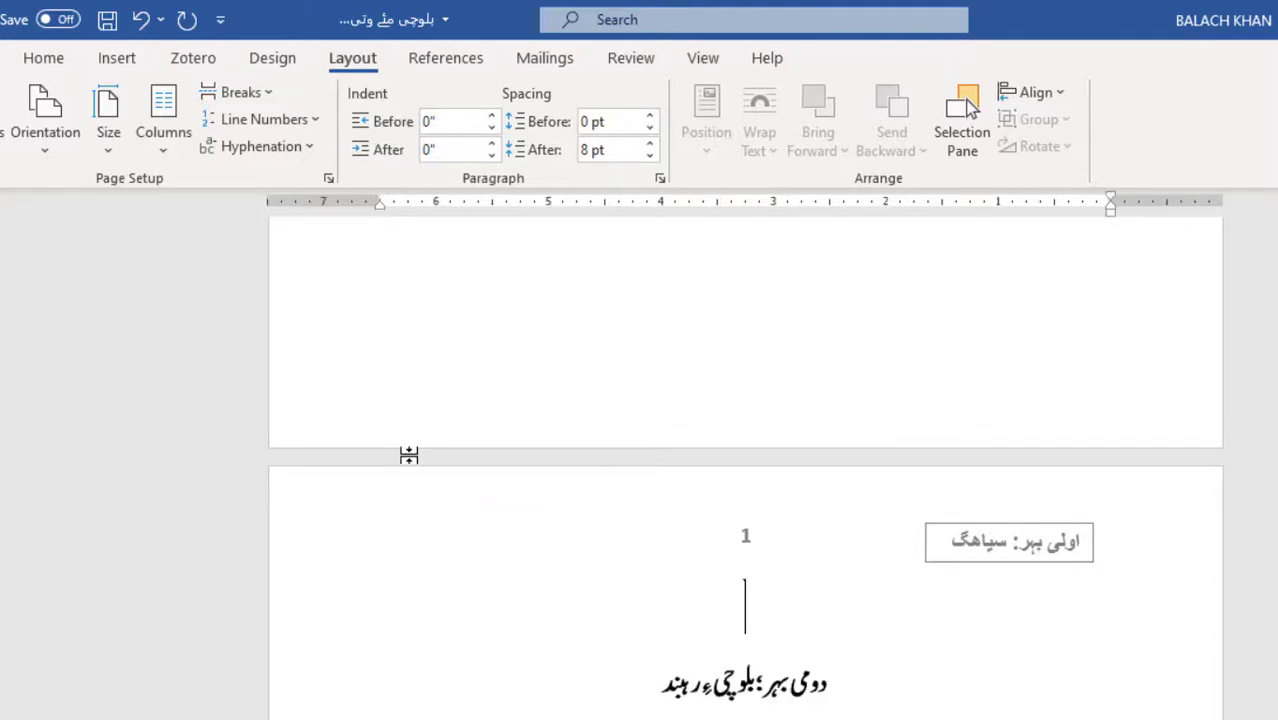
- Open the header of the new chapter's section and unlink it from the previous section
double_click(607, 425)
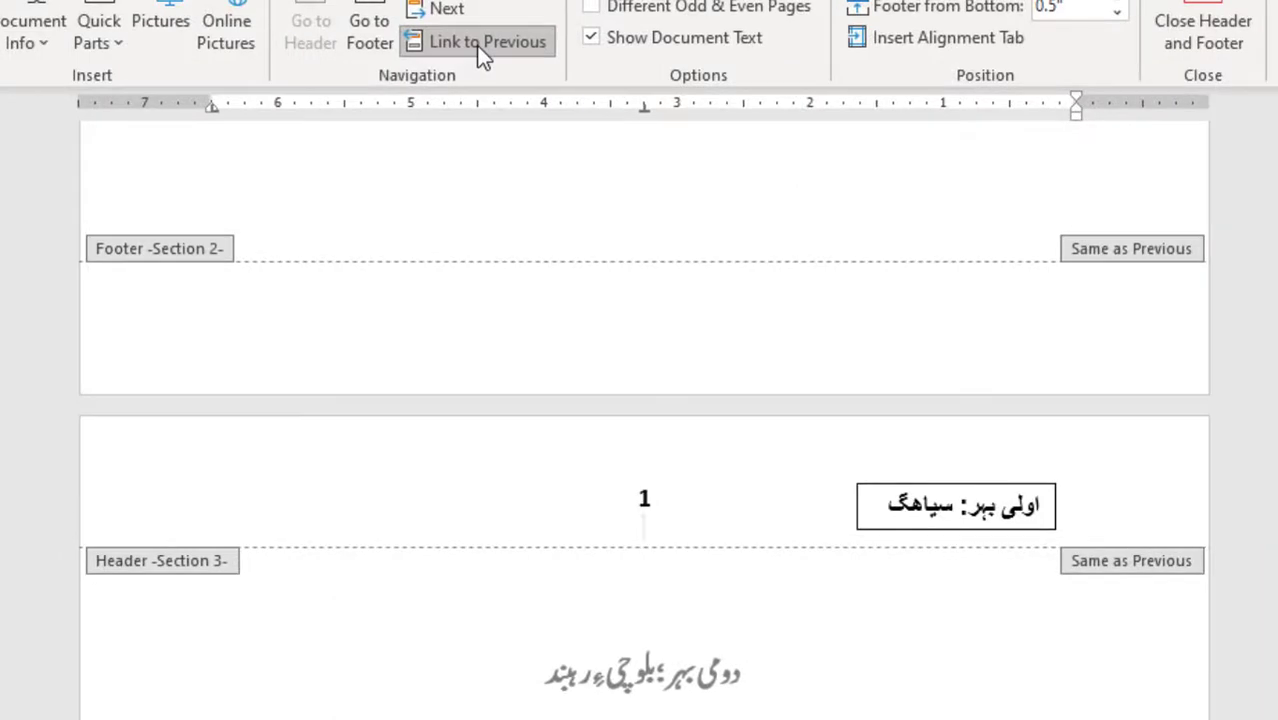
click(476, 43)
scroll(616, 362, up, 2)
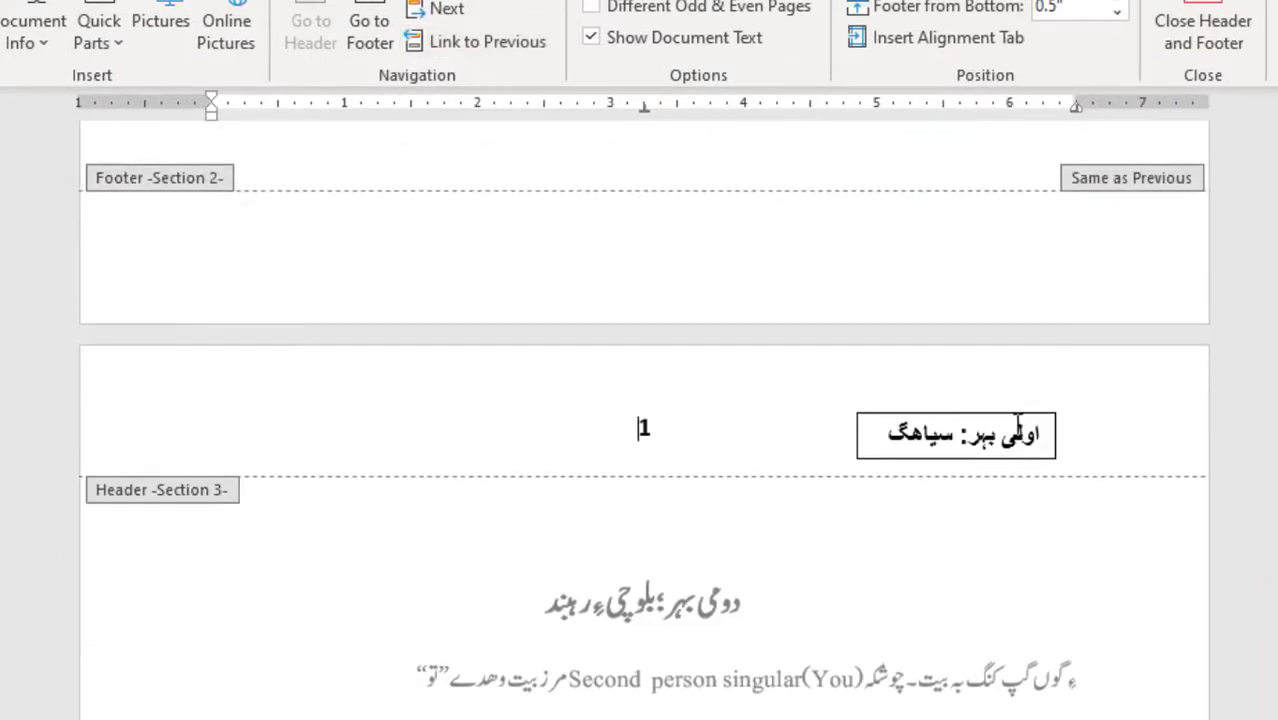
- Replace the Section 3 header box text with "دومی بہر: بلوچیءِ رہبند", widen the box to fit it, and return to the body text
click(1018, 425)
key(ctrl+a)
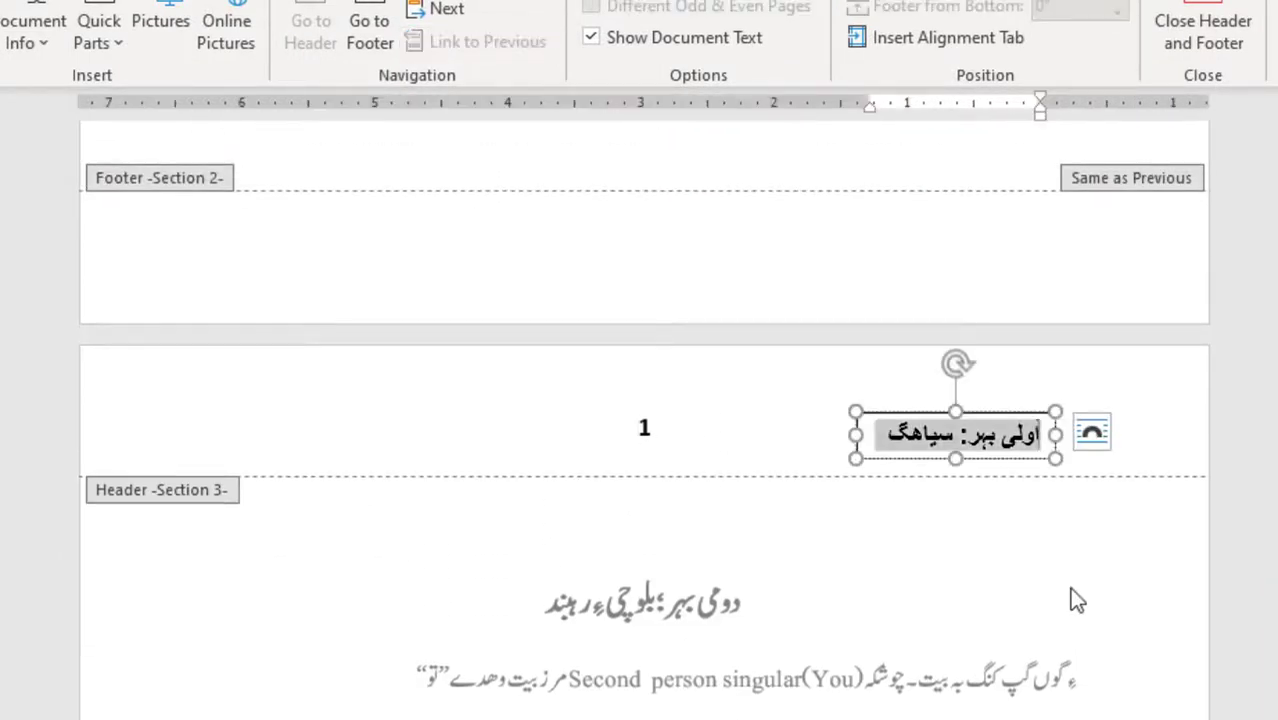
key(BackSpace)
text(دومی بہ)
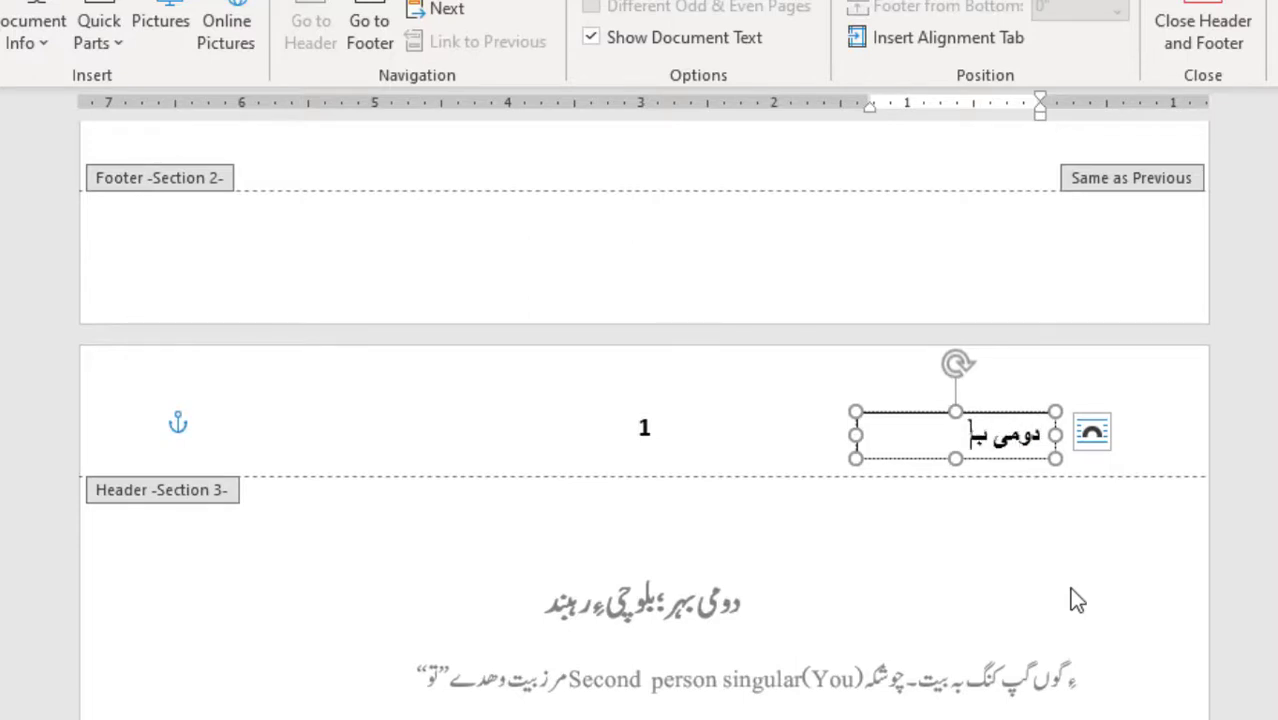
text(ر: بلوچیء)
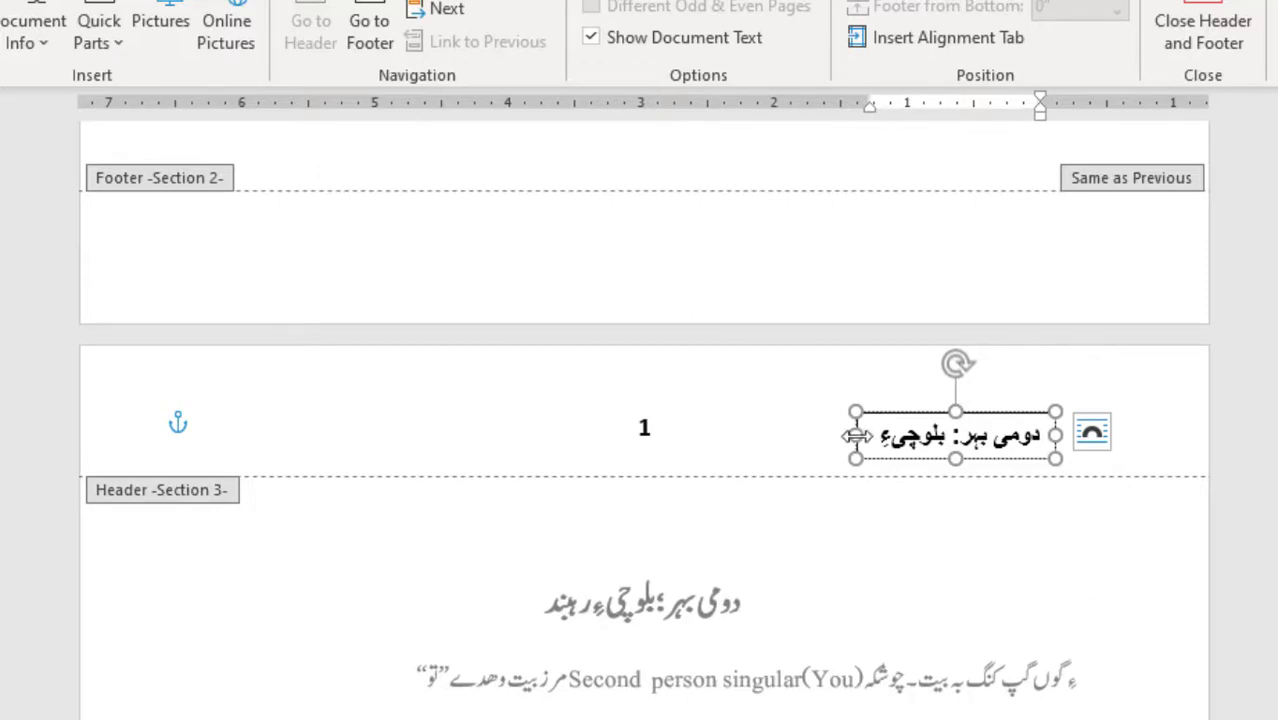
drag(853, 430, 806, 437)
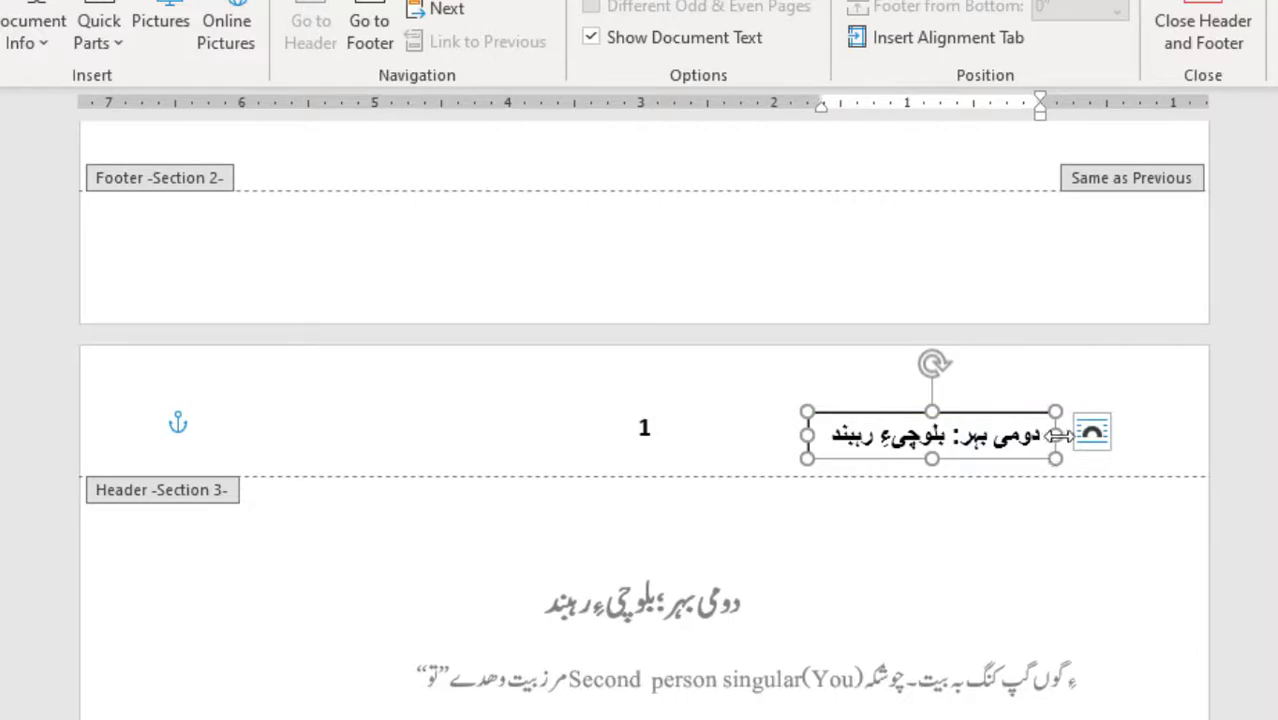
drag(1055, 436, 1070, 435)
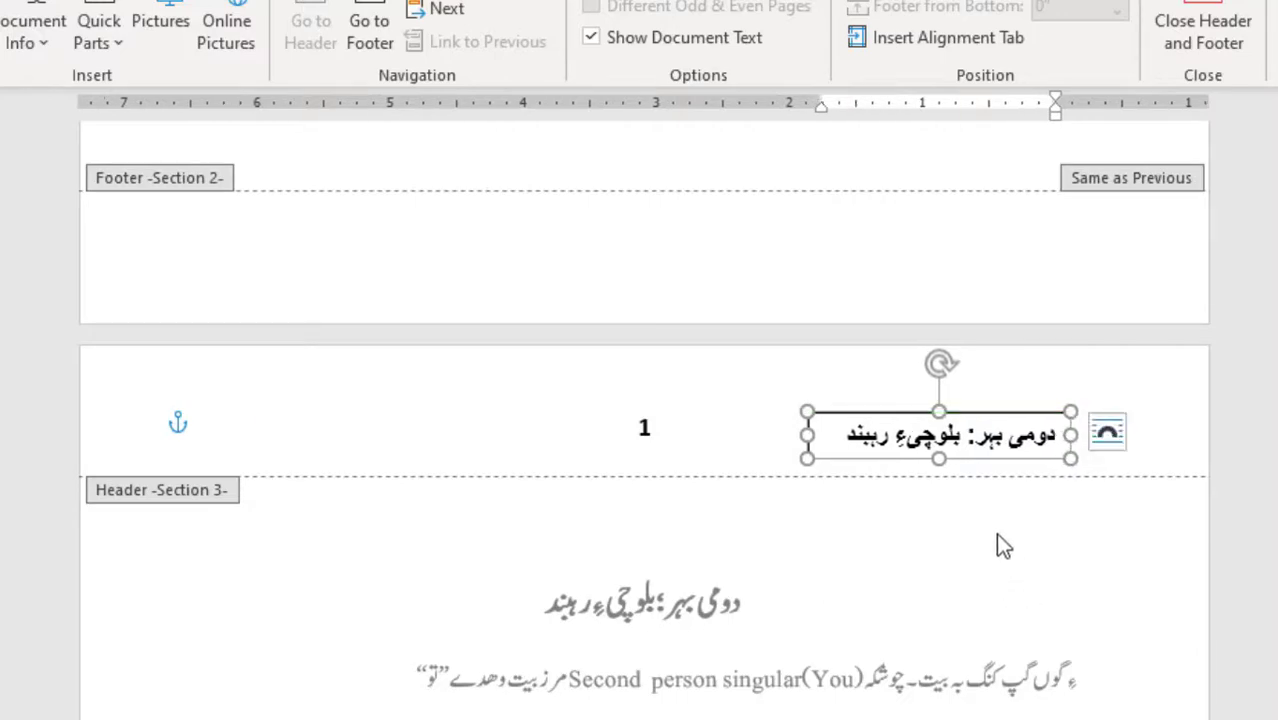
double_click(1003, 545)
- Check the header titles and page numbers through the second chapter, the Roman-numbered front matter and the first chapter
scroll(963, 515, down, 3)
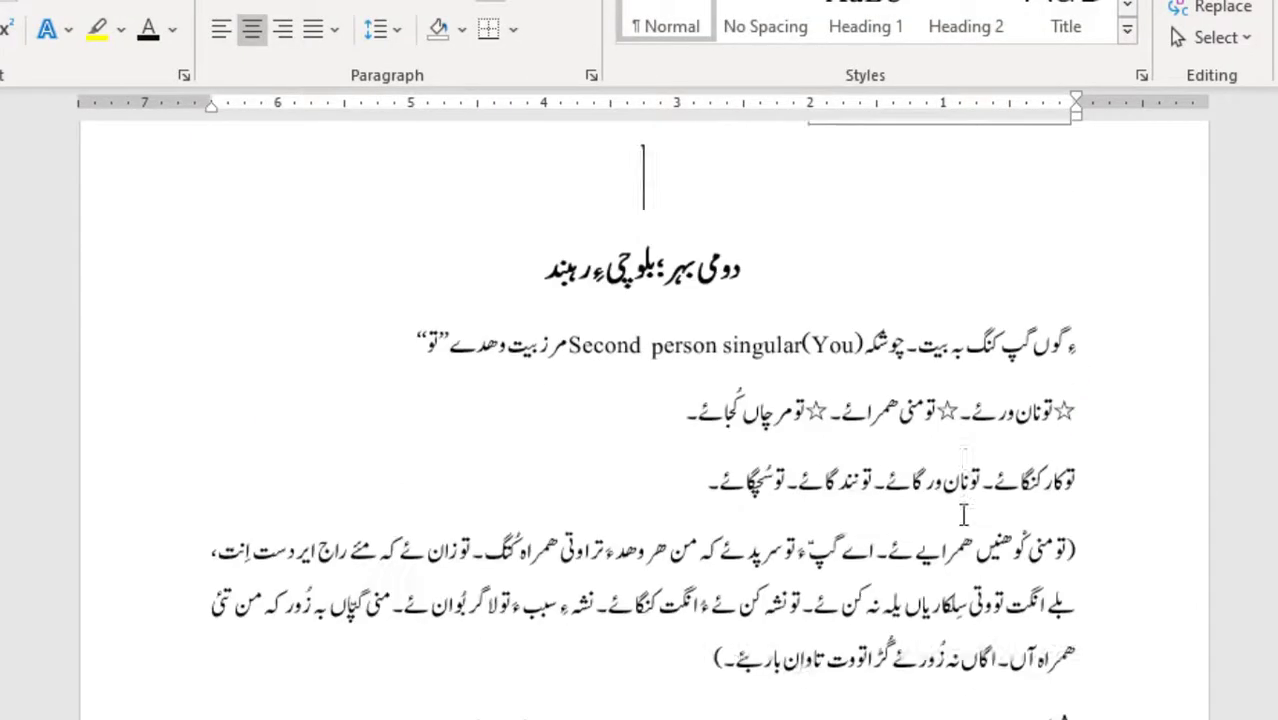
scroll(963, 515, down, 10)
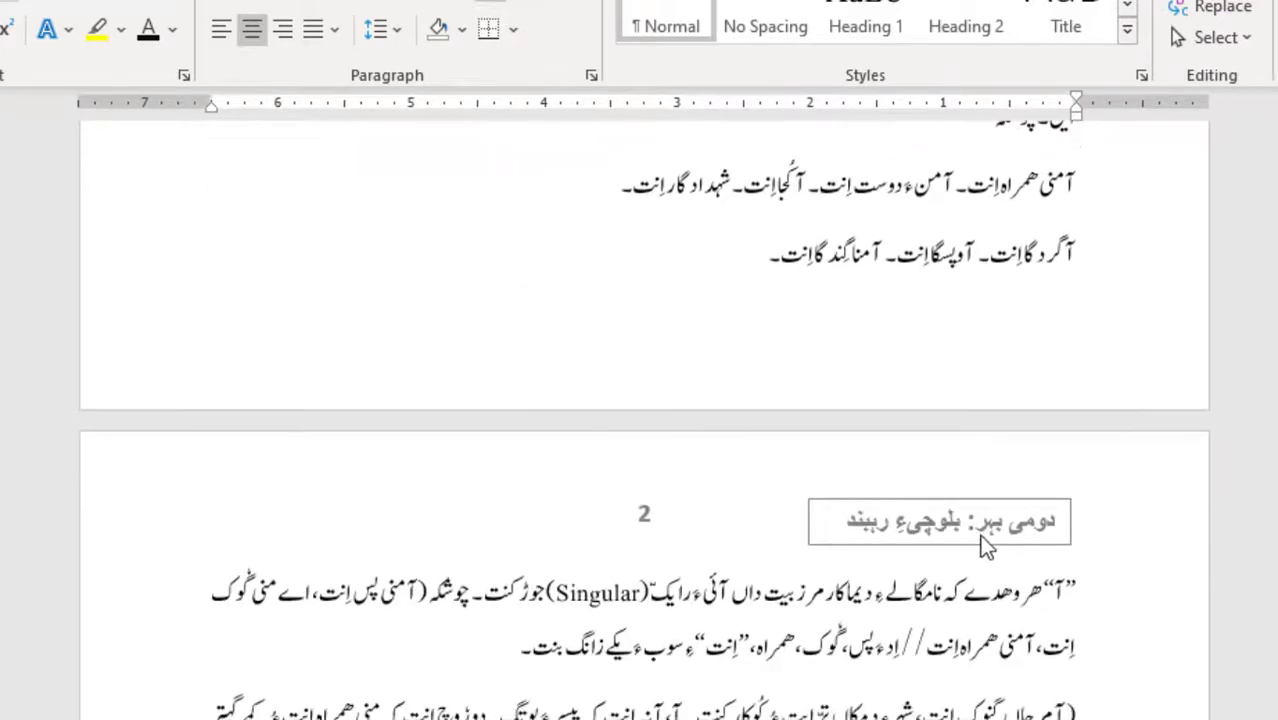
scroll(985, 540, down, 15)
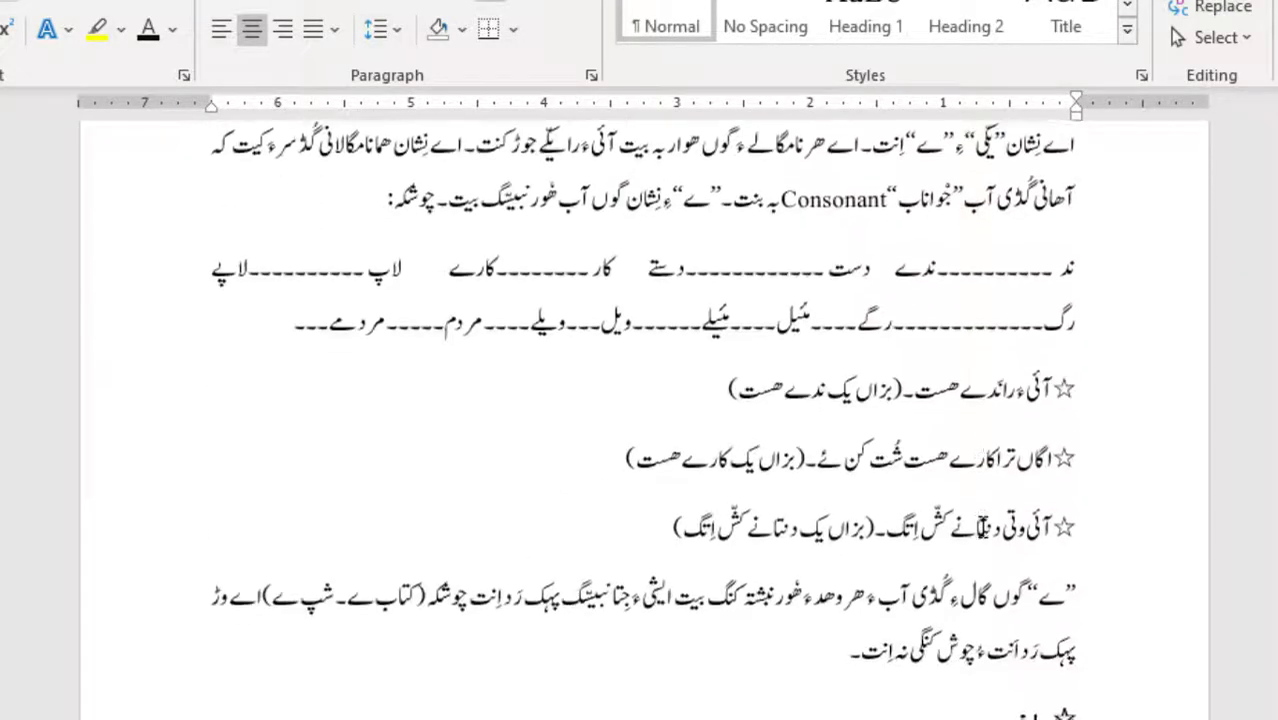
scroll(985, 527, up, 3)
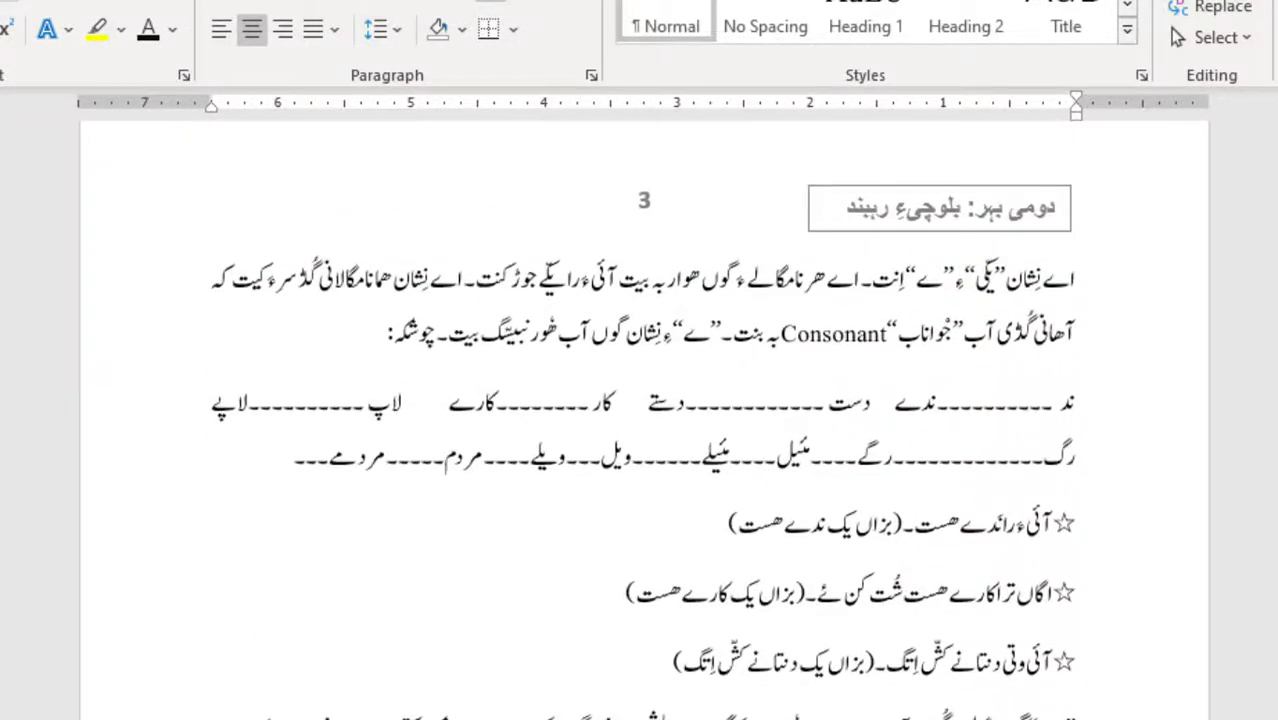
scroll(802, 484, up, 20)
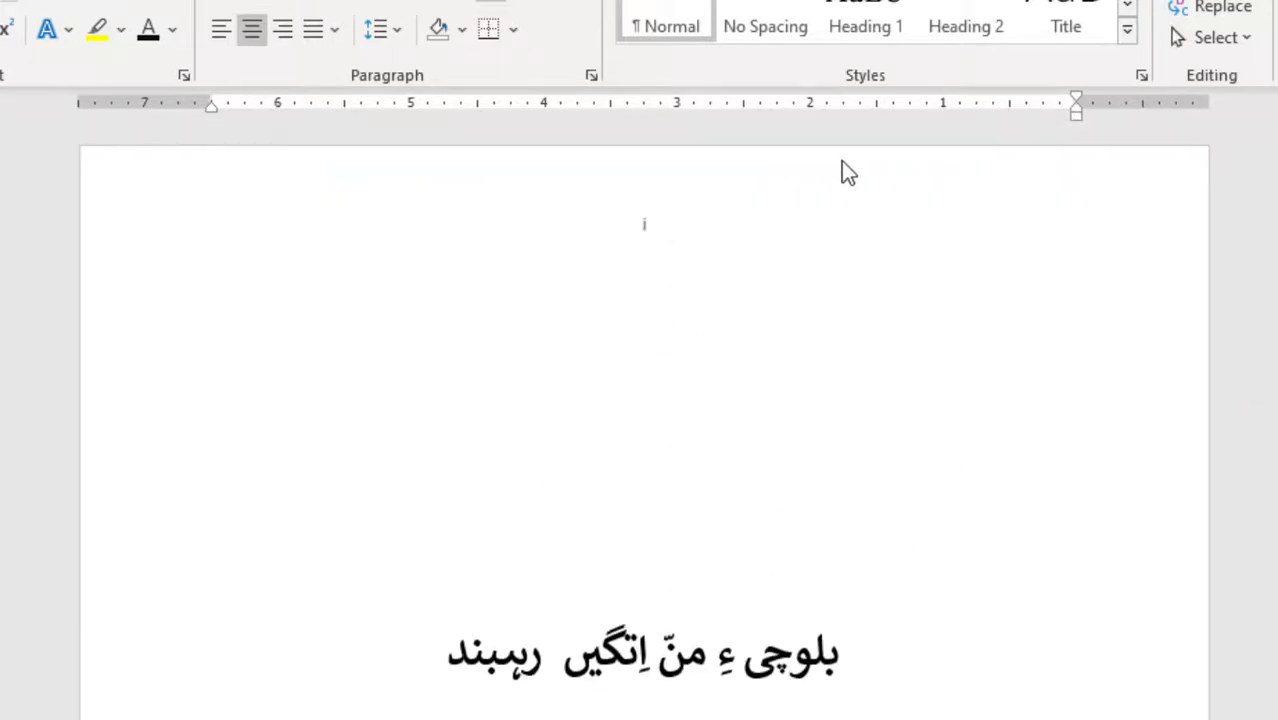
scroll(633, 522, down, 20)
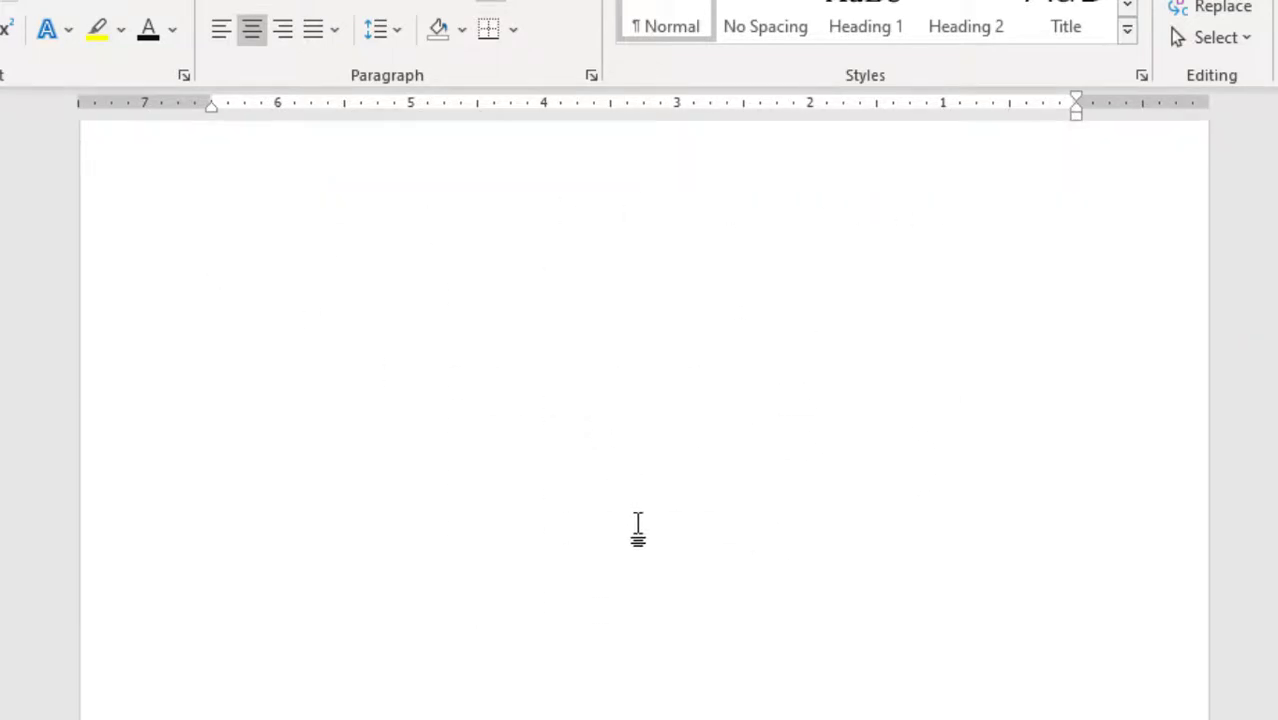
scroll(849, 537, down, 20)
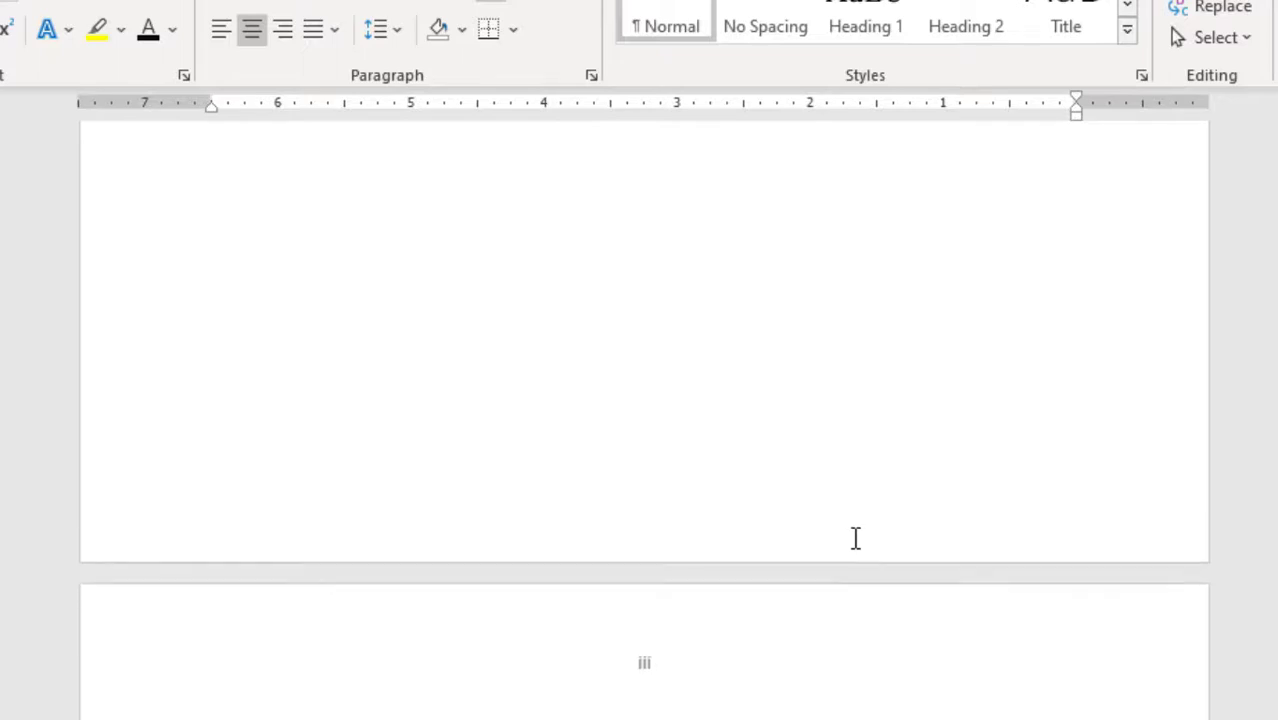
scroll(852, 538, down, 20)
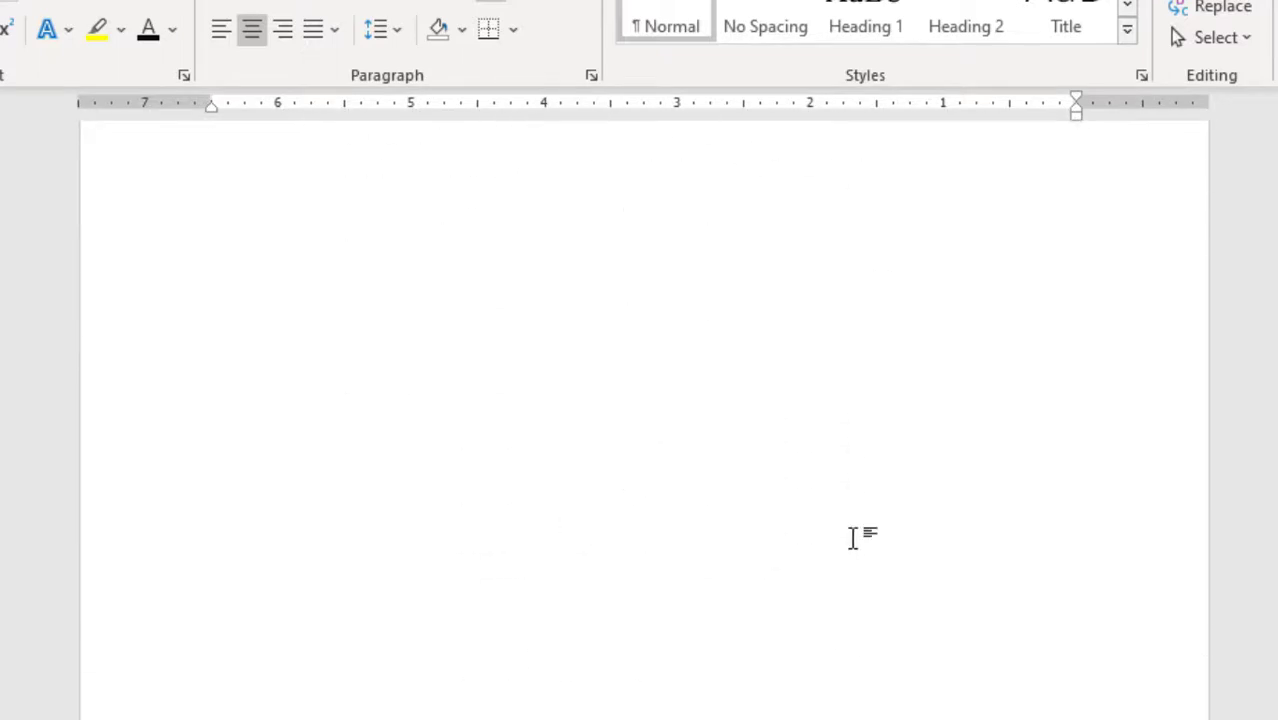
scroll(855, 538, down, 15)
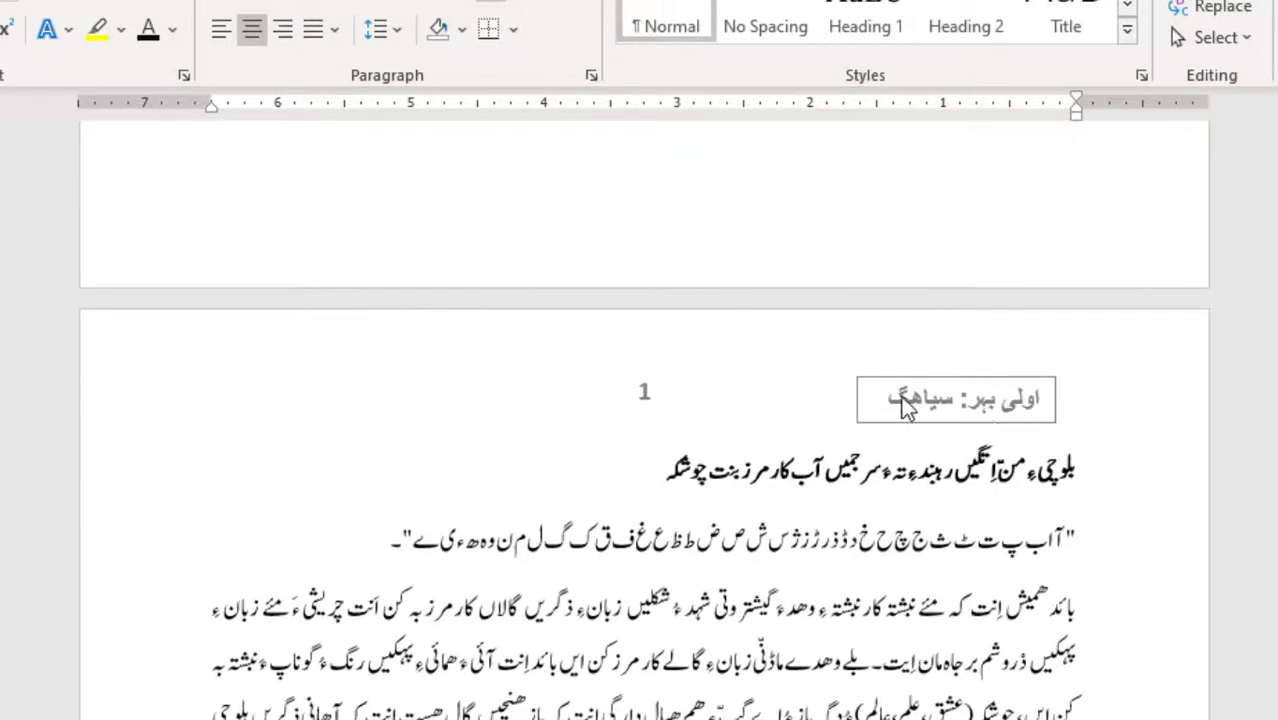
scroll(685, 693, down, 20)
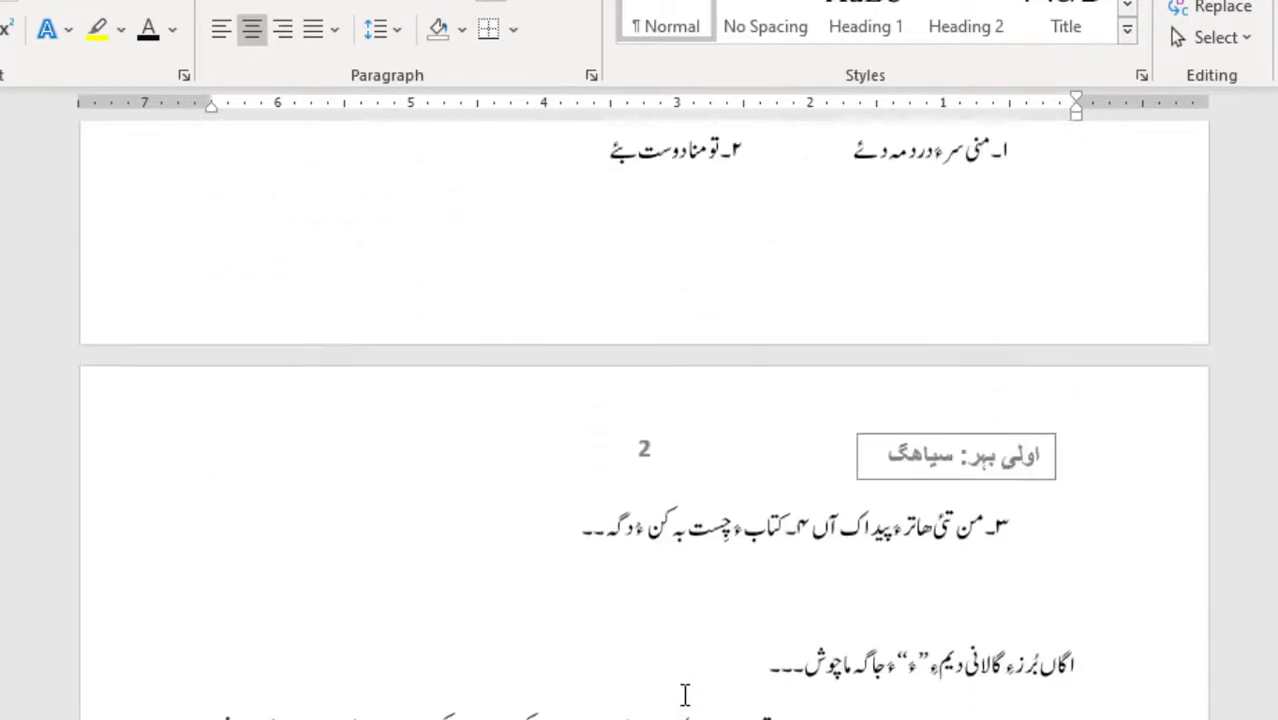
scroll(685, 693, down, 20)
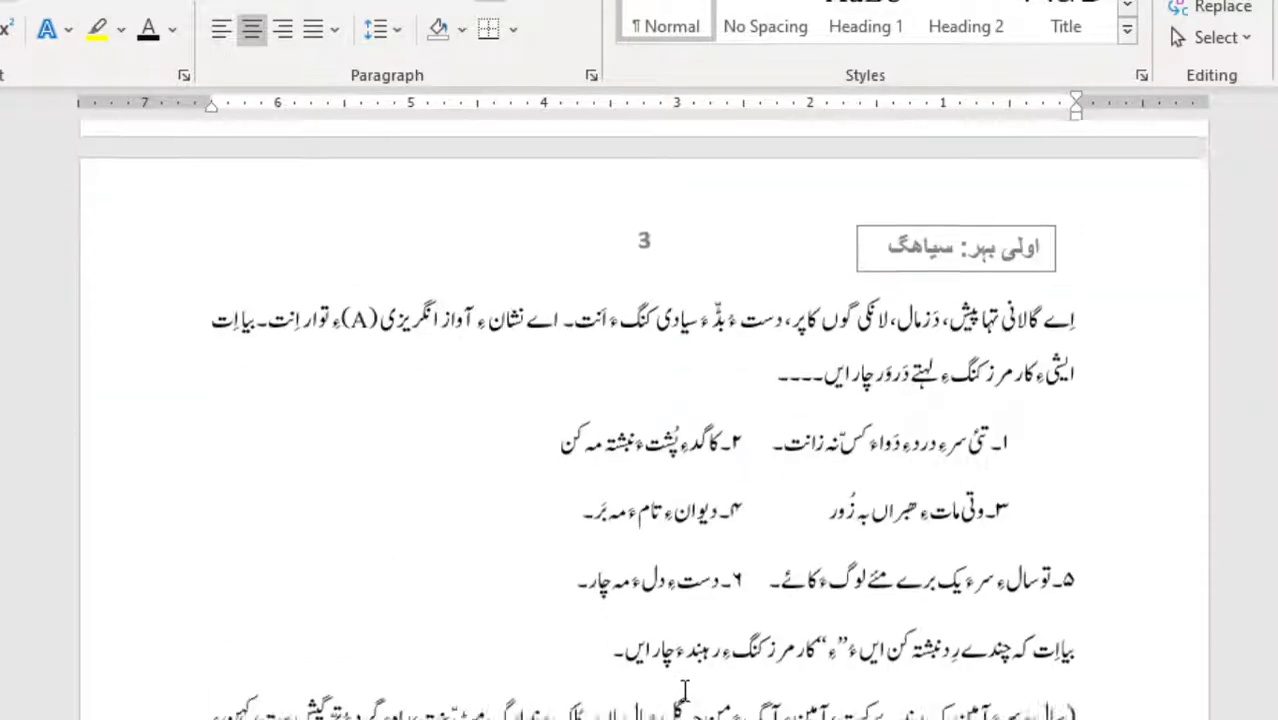
scroll(685, 688, down, 20)
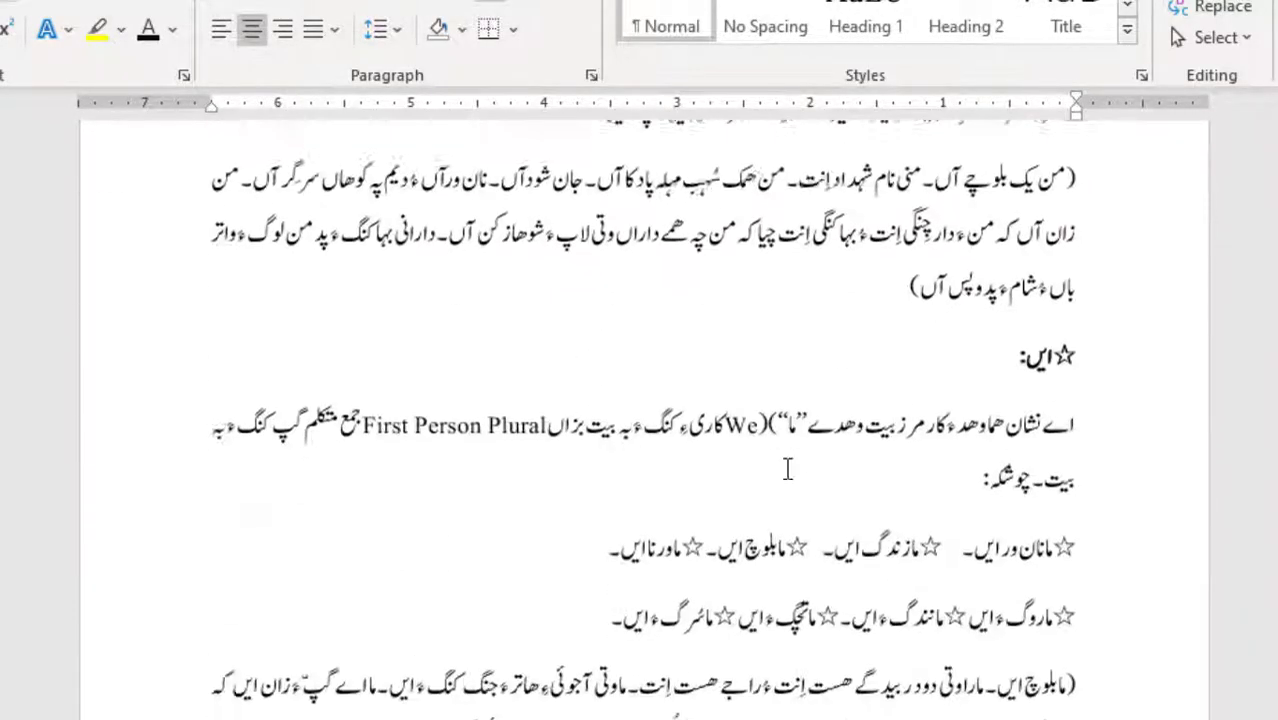
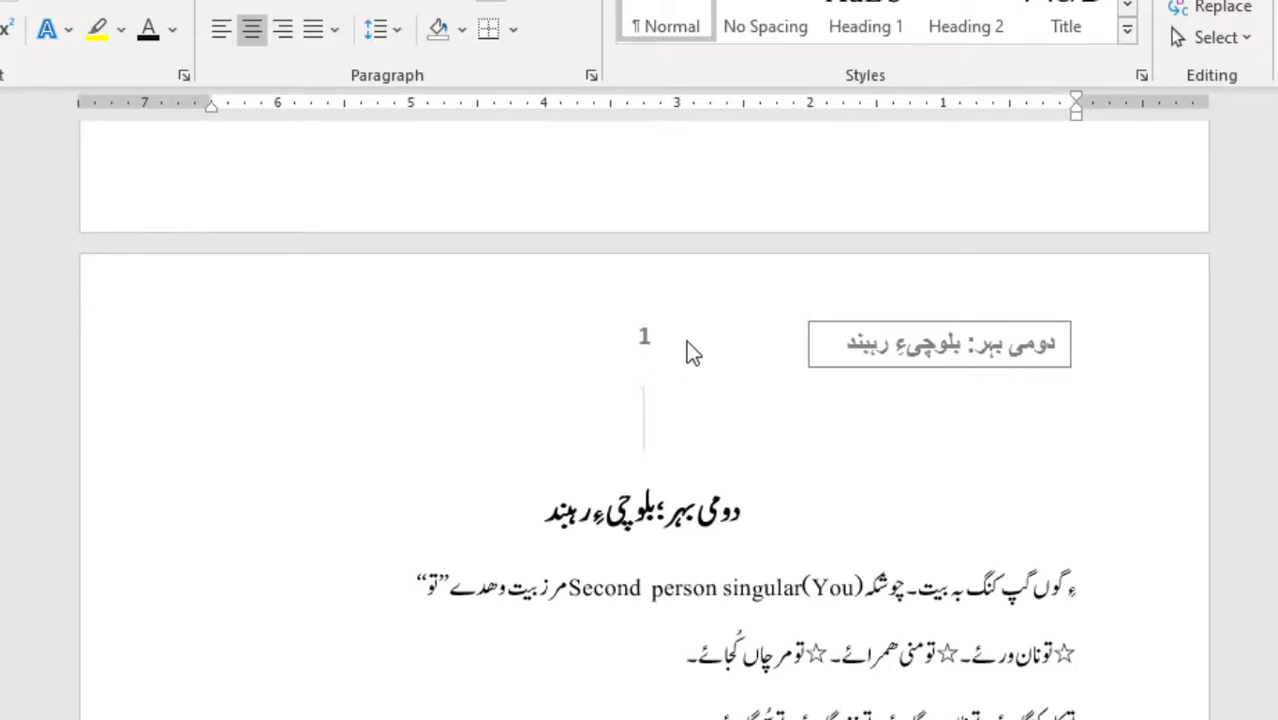
scroll(693, 323, up, 5)
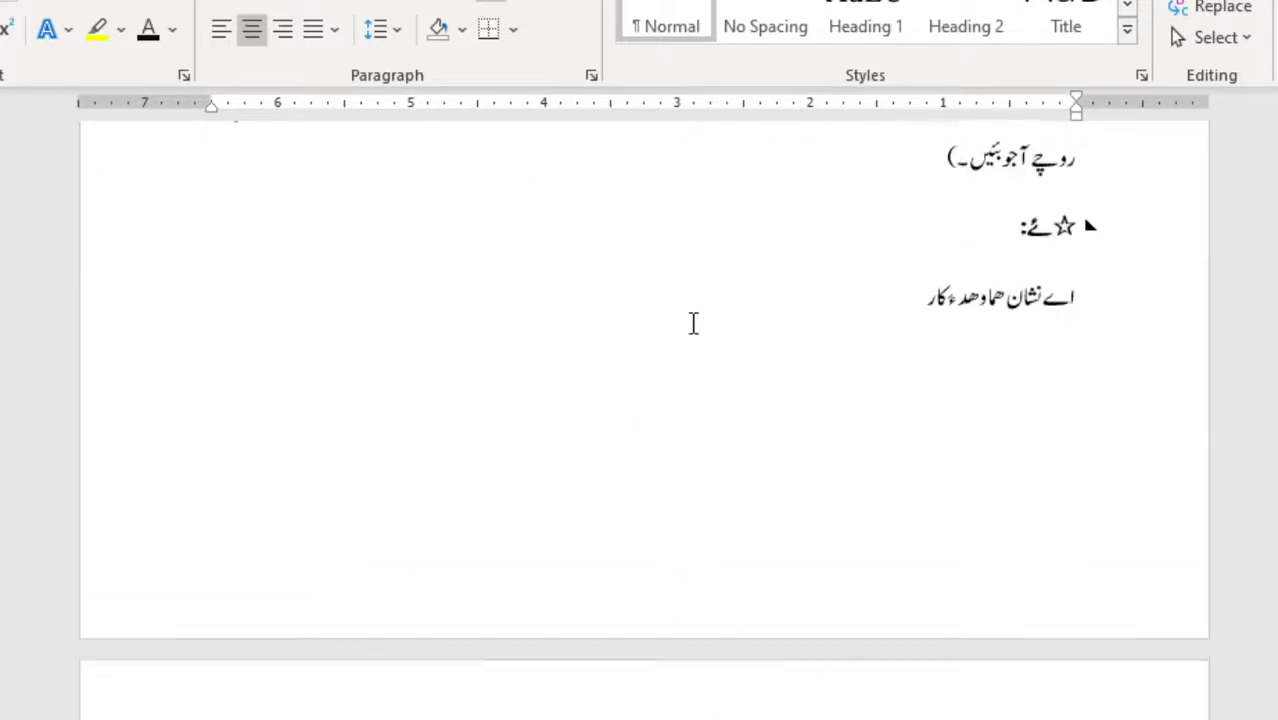
- Set the page numbering of the second chapter's section to continue from the previous section
scroll(717, 316, down, 5)
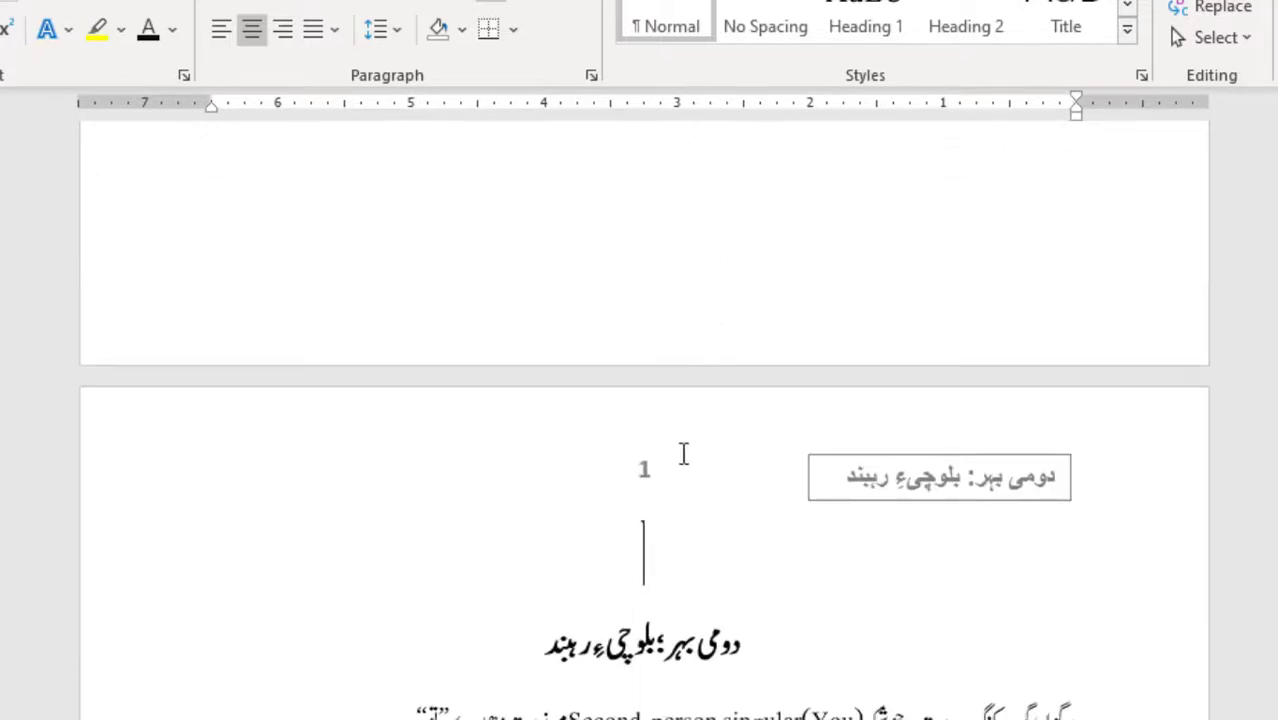
double_click(665, 386)
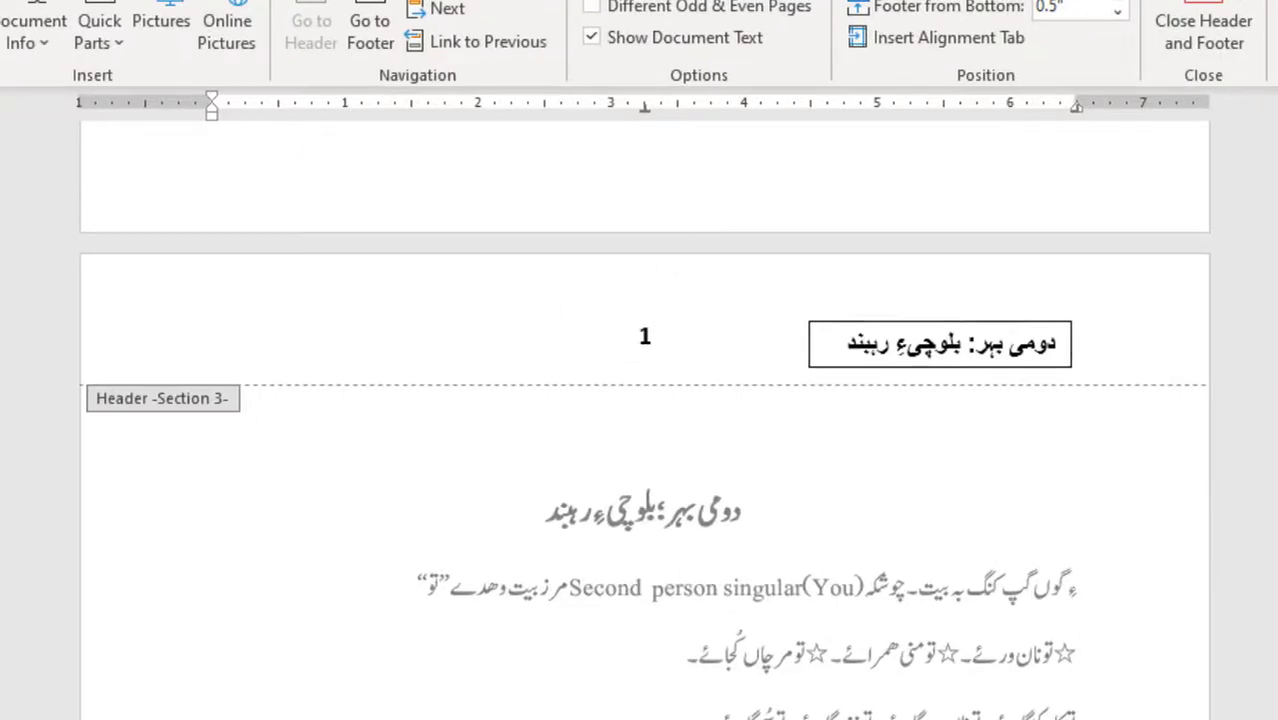
click(95, 80)
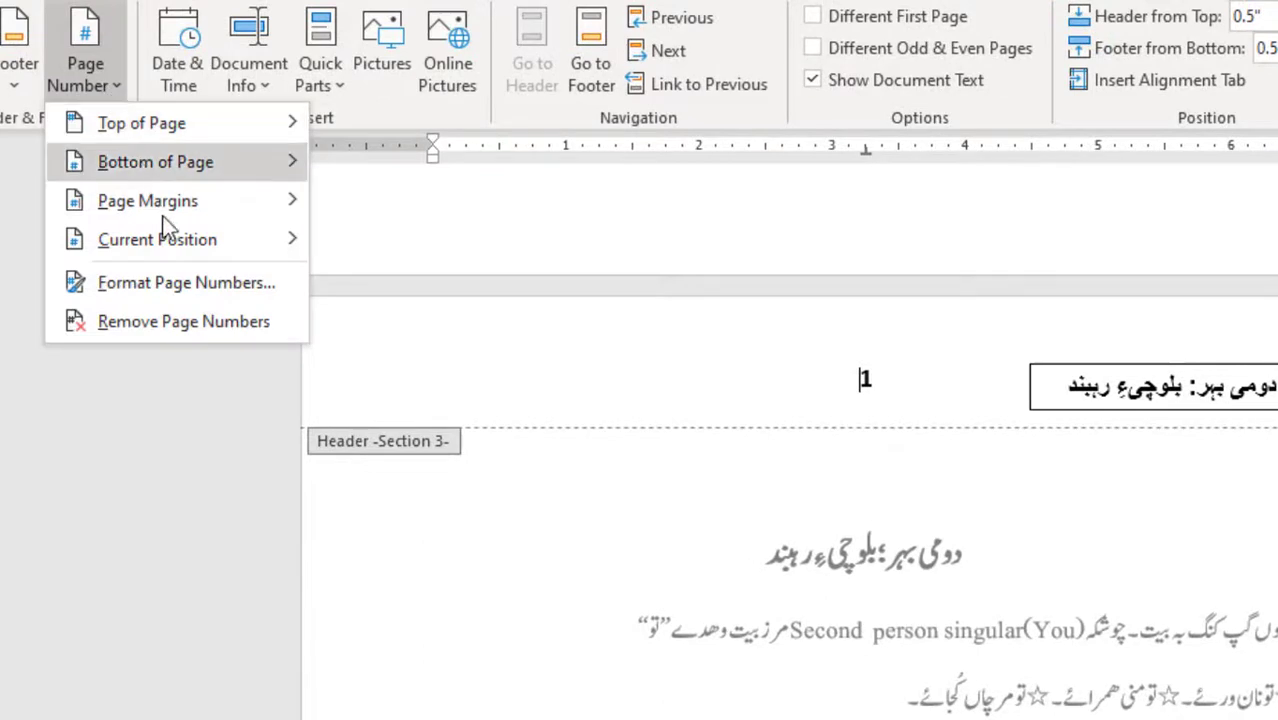
click(205, 282)
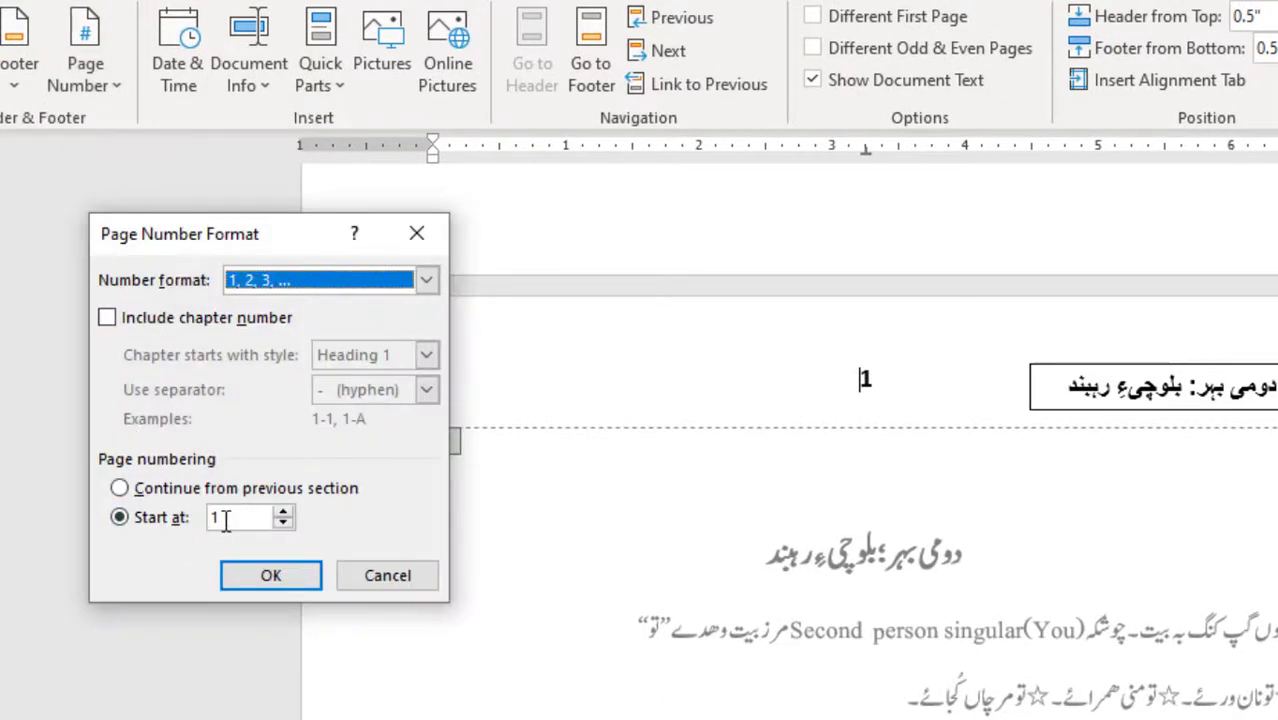
click(174, 490)
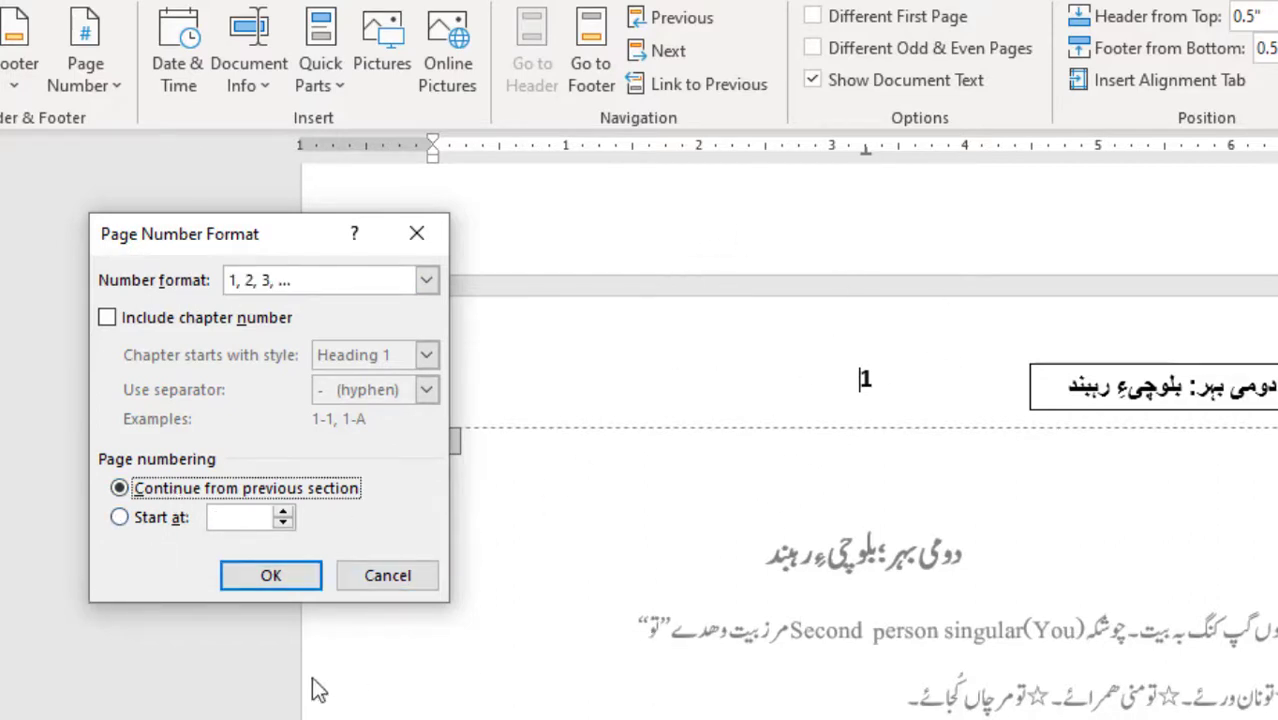
click(271, 576)
- Check the page numbers from the start of the first chapter through the second chapter's opening page, and return to the body text
scroll(684, 383, up, 10)
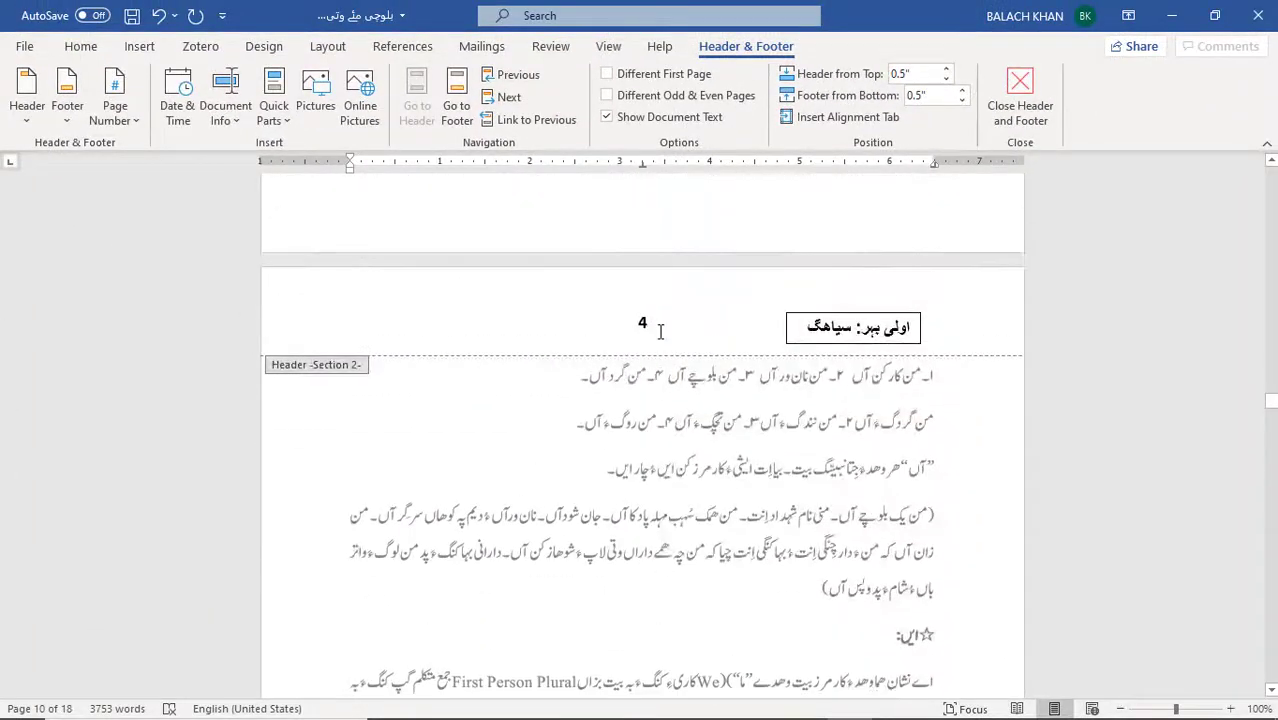
scroll(660, 331, up, 15)
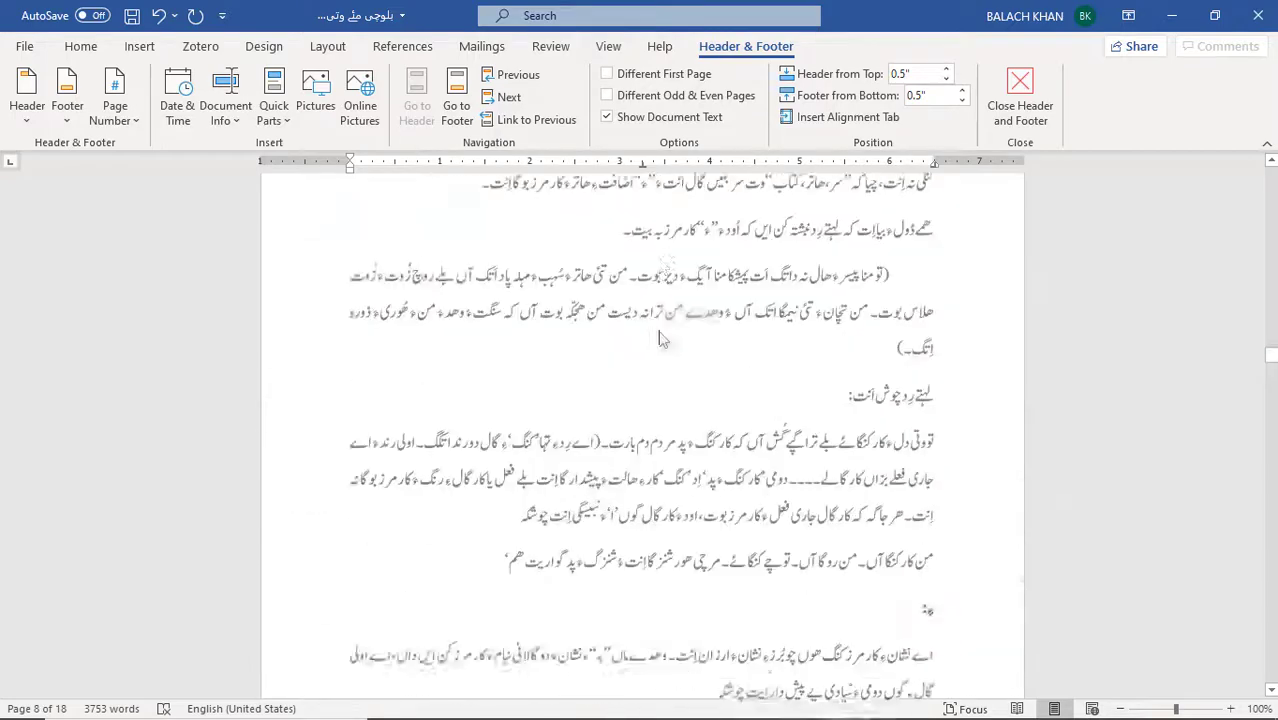
scroll(660, 340, up, 15)
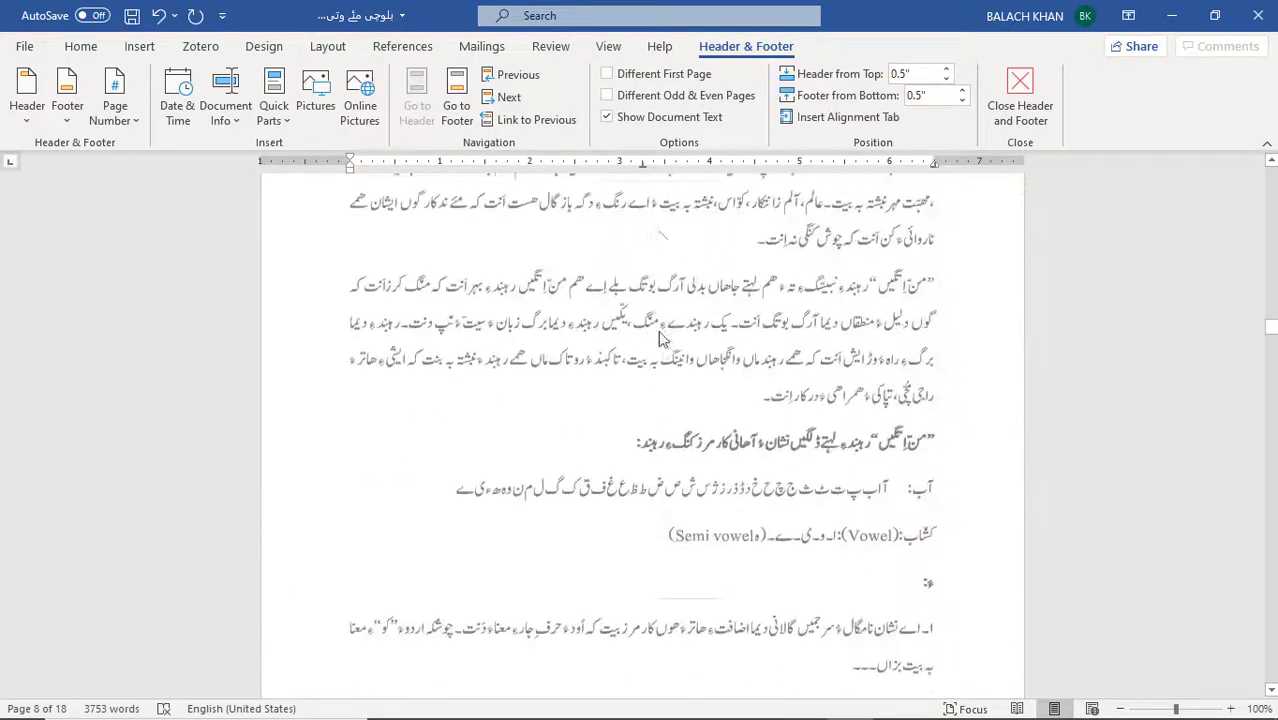
scroll(660, 340, up, 6)
click(656, 236)
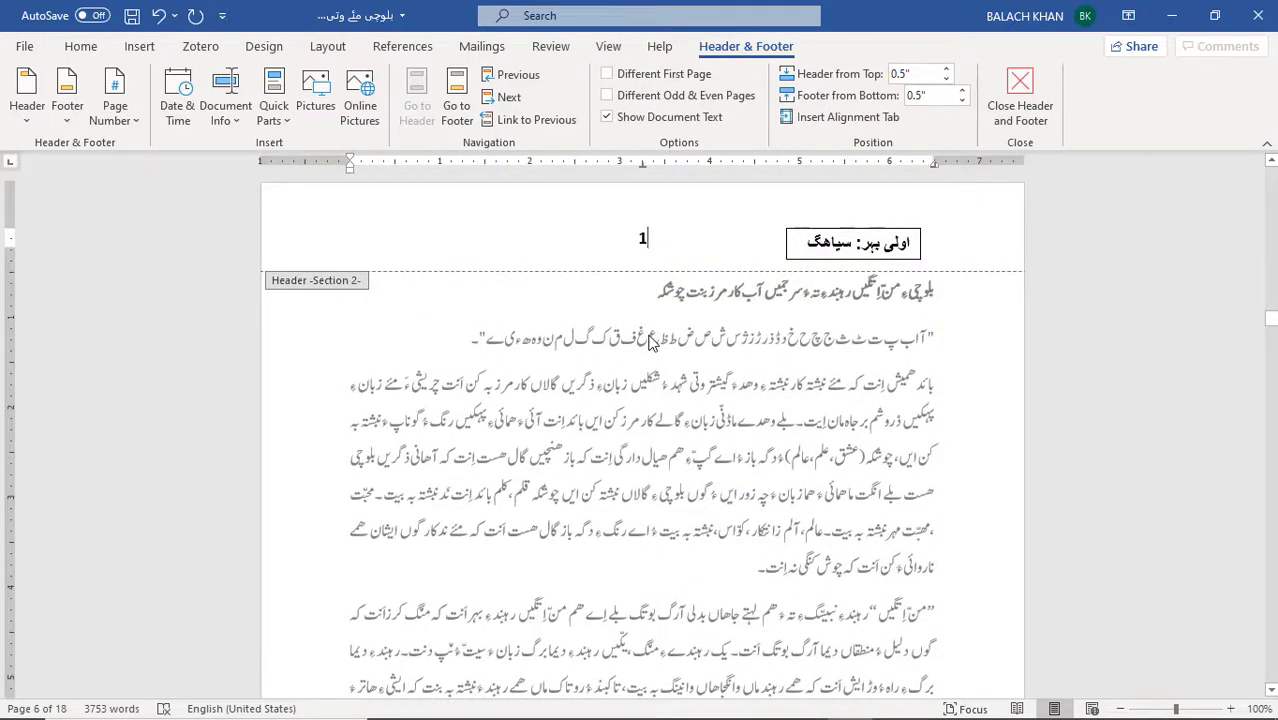
scroll(649, 342, up, 5)
scroll(650, 338, down, 20)
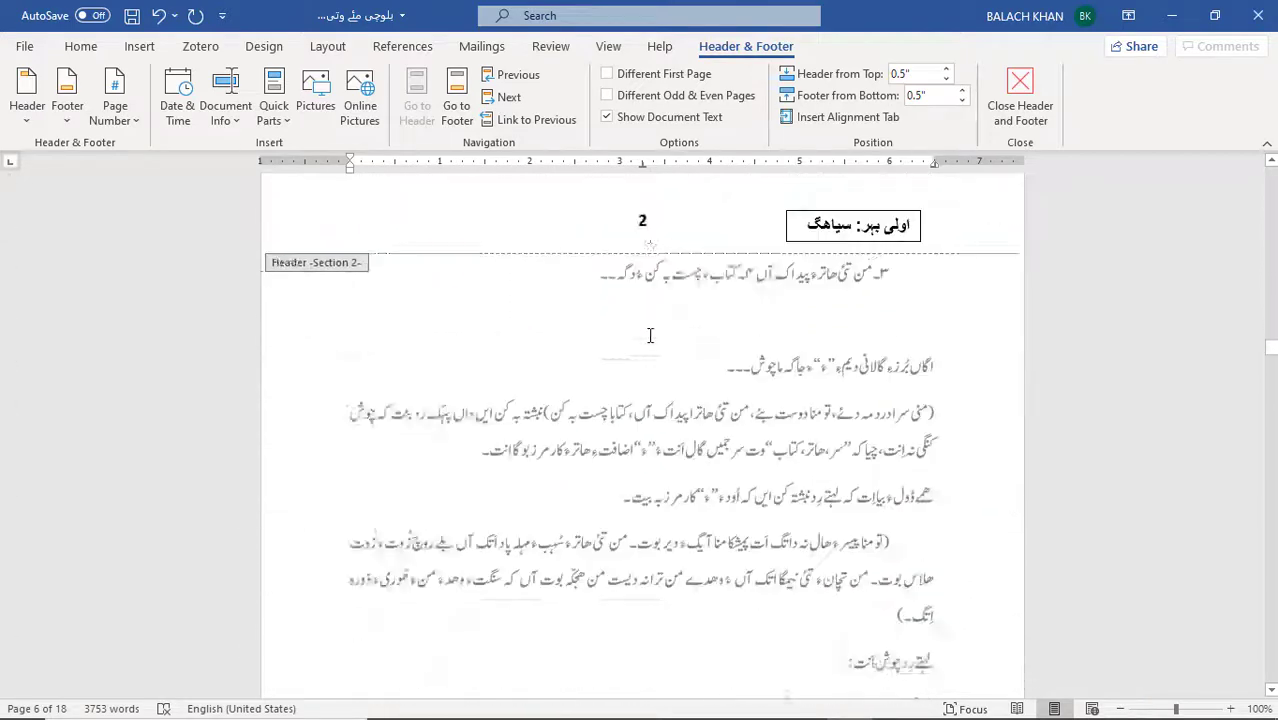
scroll(650, 336, down, 20)
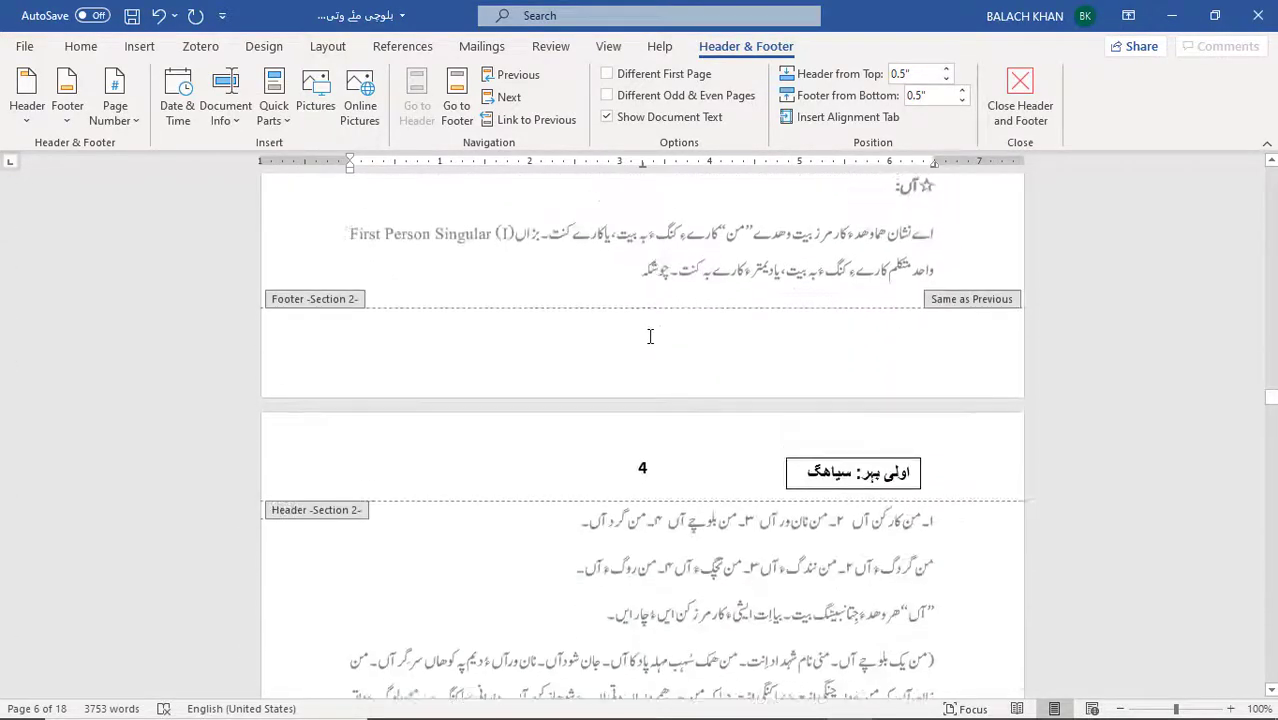
scroll(650, 336, down, 20)
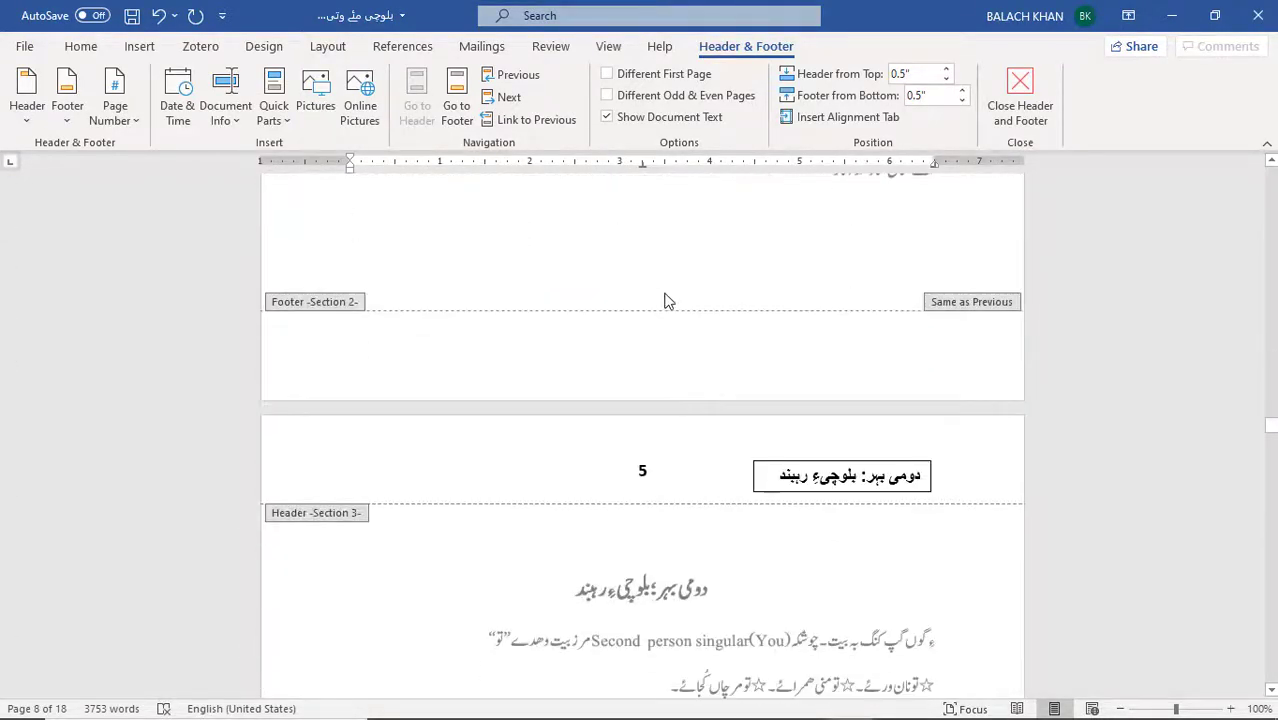
double_click(528, 214)
scroll(871, 363, down, 3)
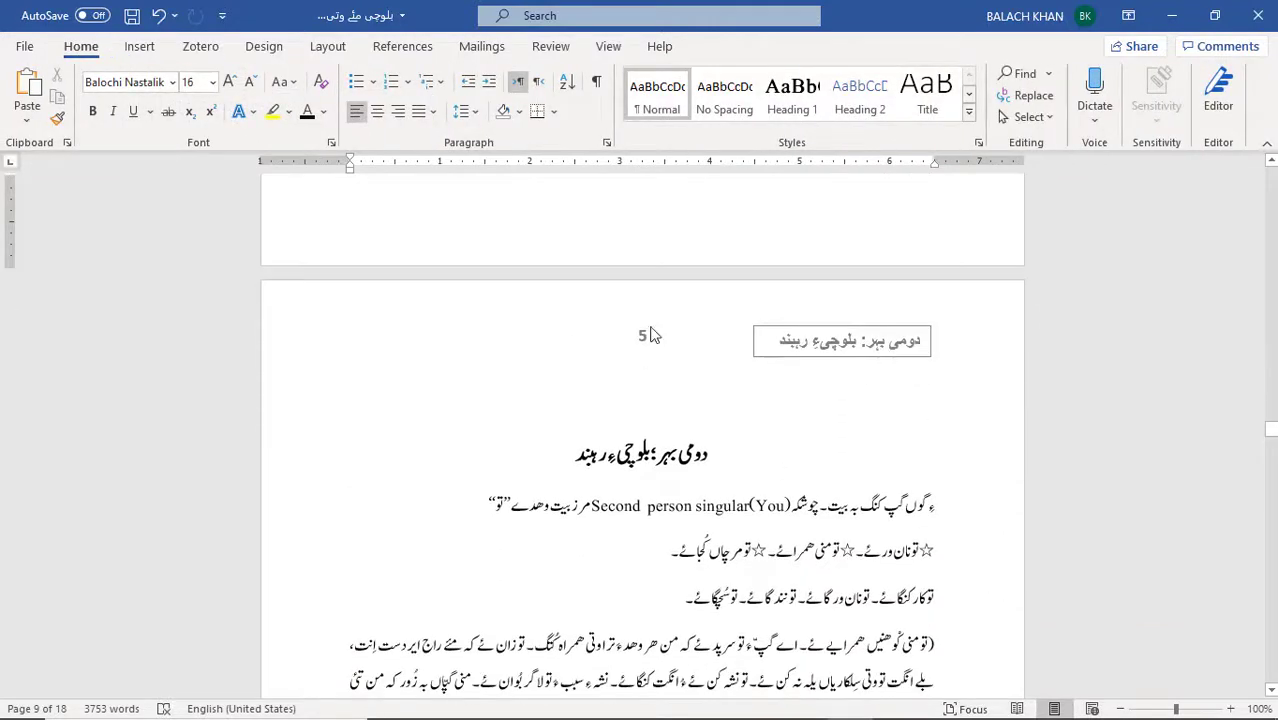
- Insert a Next Page section break in the blank area below the last line of page 6
scroll(705, 420, down, 20)
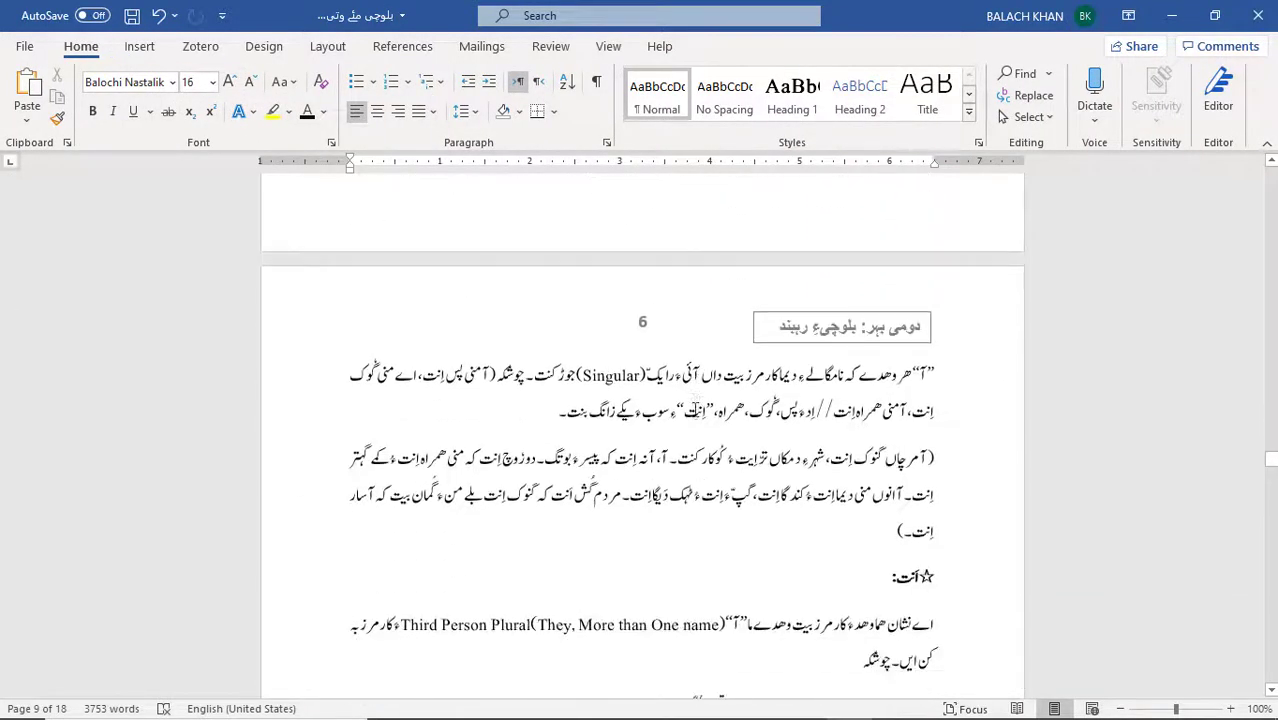
scroll(694, 410, down, 1)
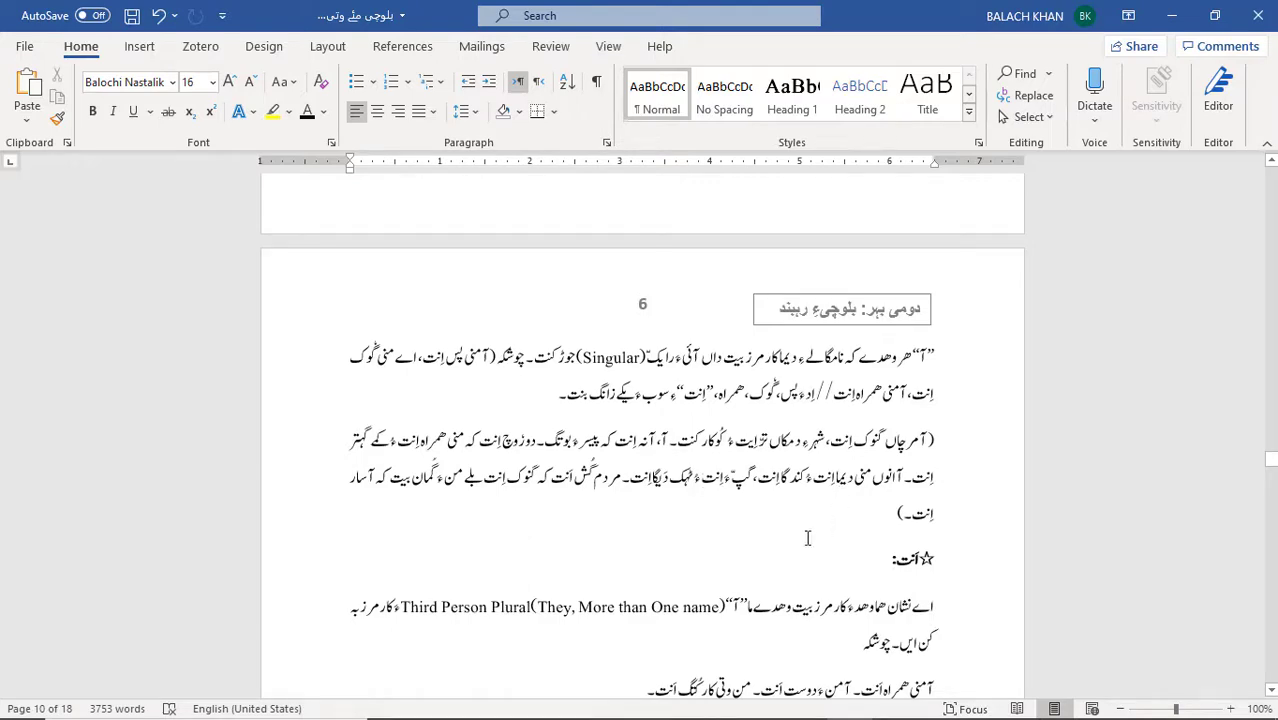
scroll(760, 533, down, 18)
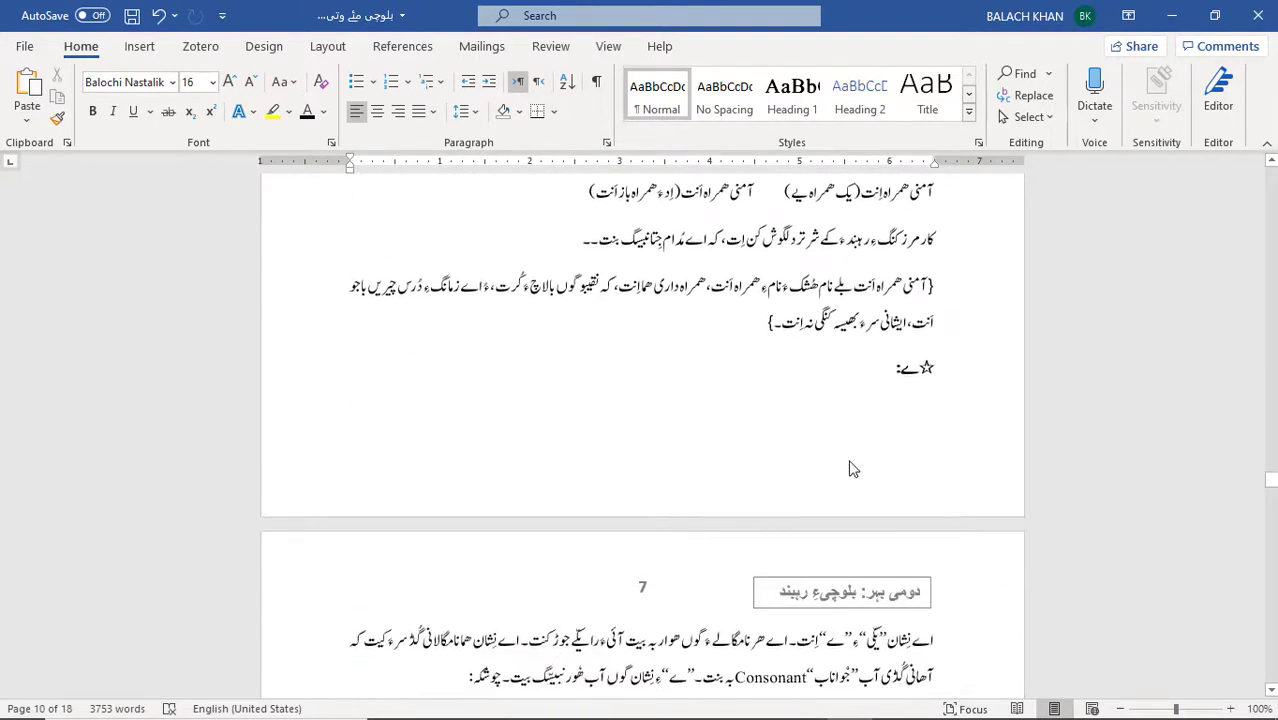
click(609, 386)
click(327, 47)
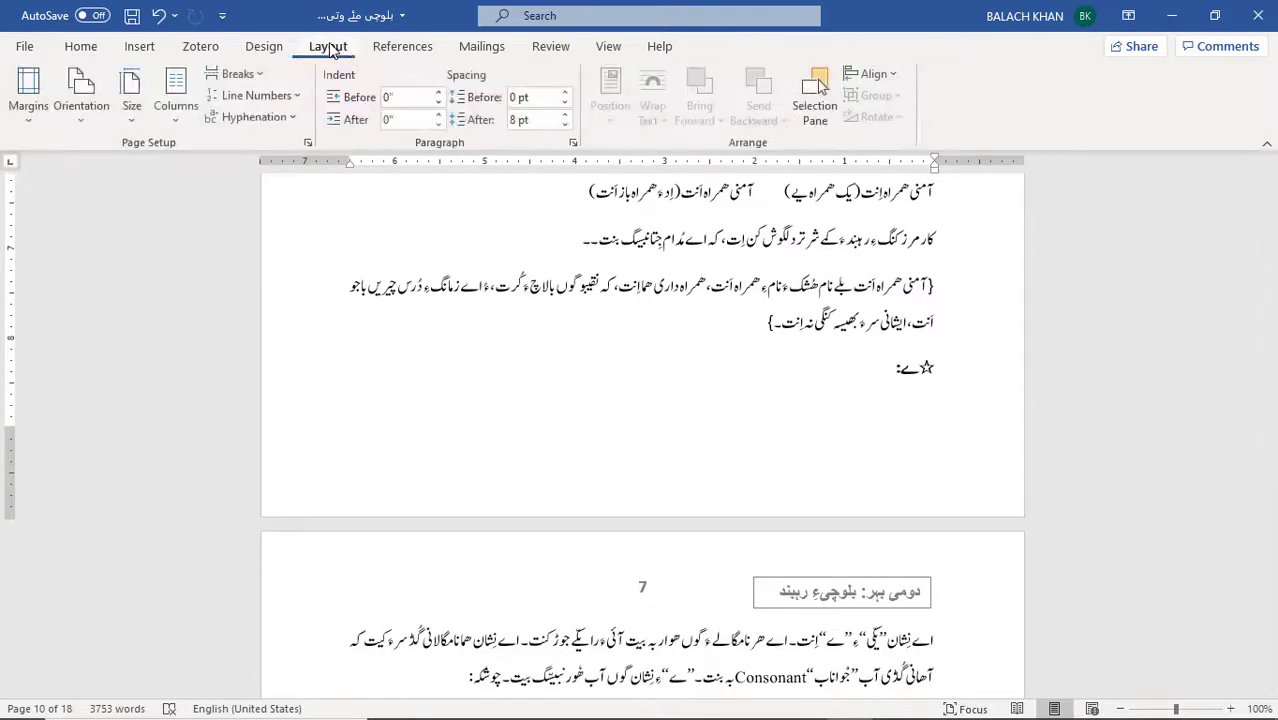
click(238, 74)
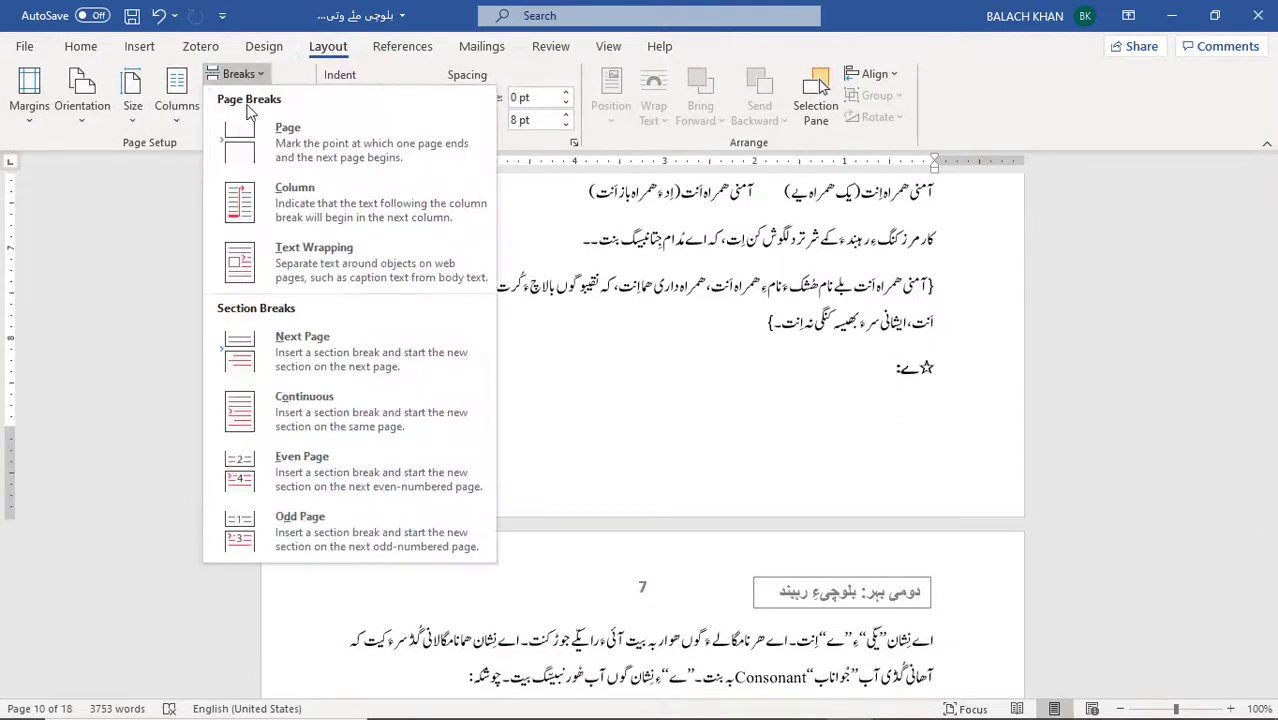
click(309, 337)
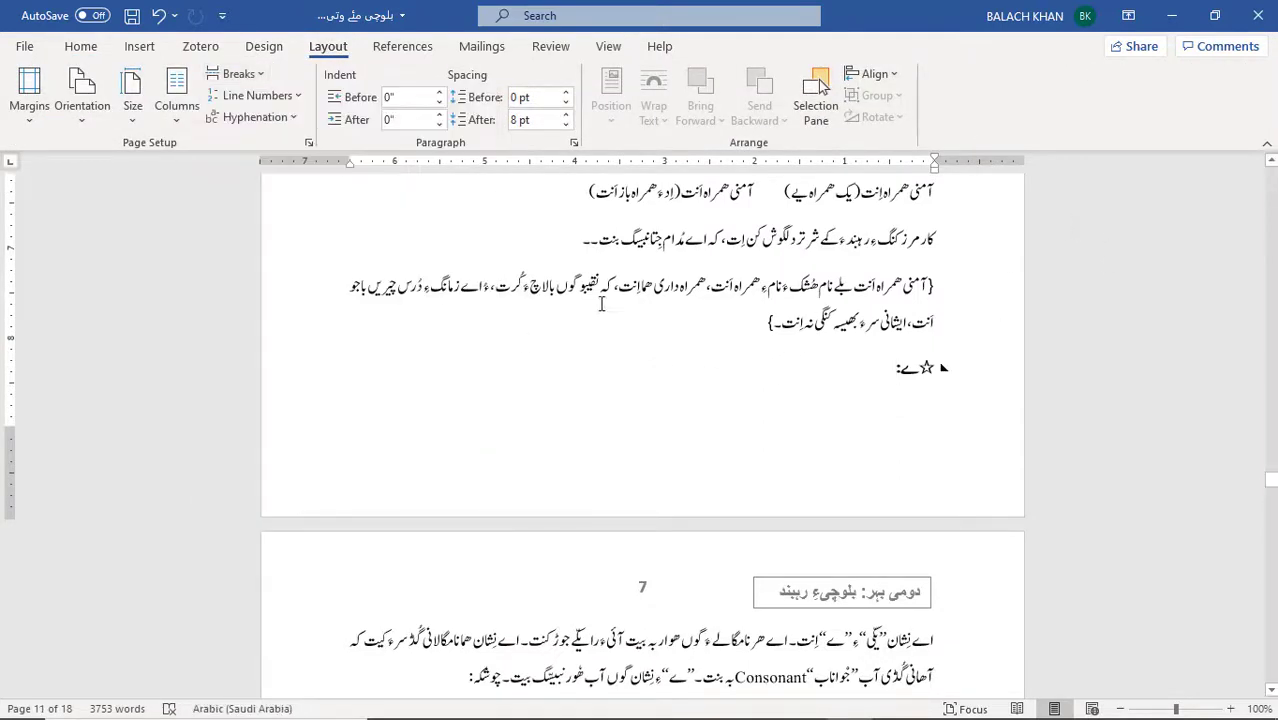
- Examine the header titles and page numbers on the pages following the new section break
scroll(654, 391, down, 2)
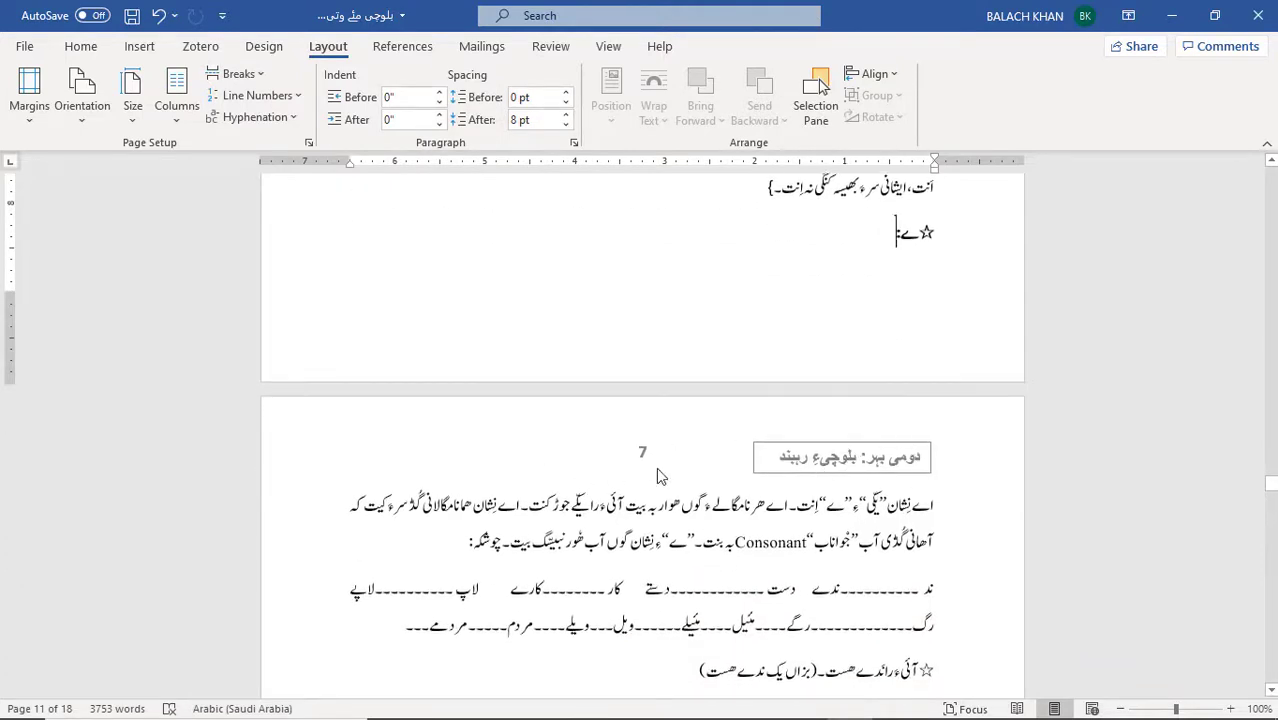
scroll(800, 533, down, 3)
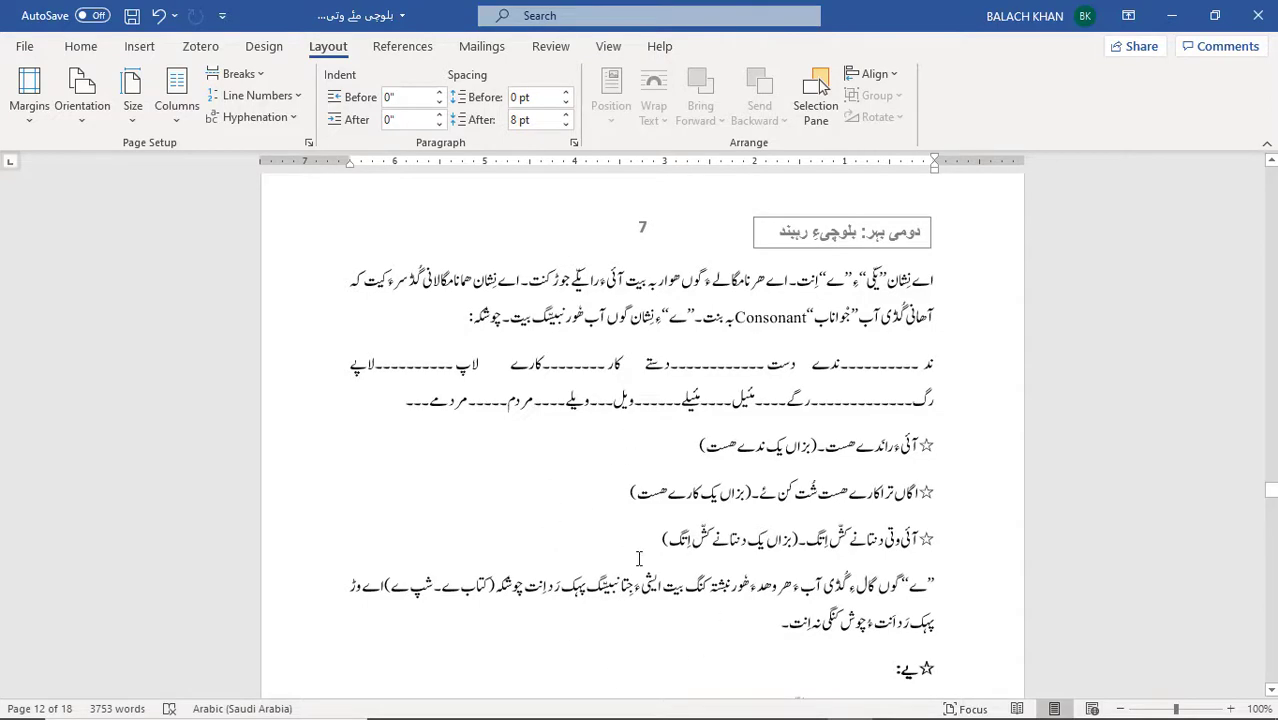
scroll(639, 558, down, 7)
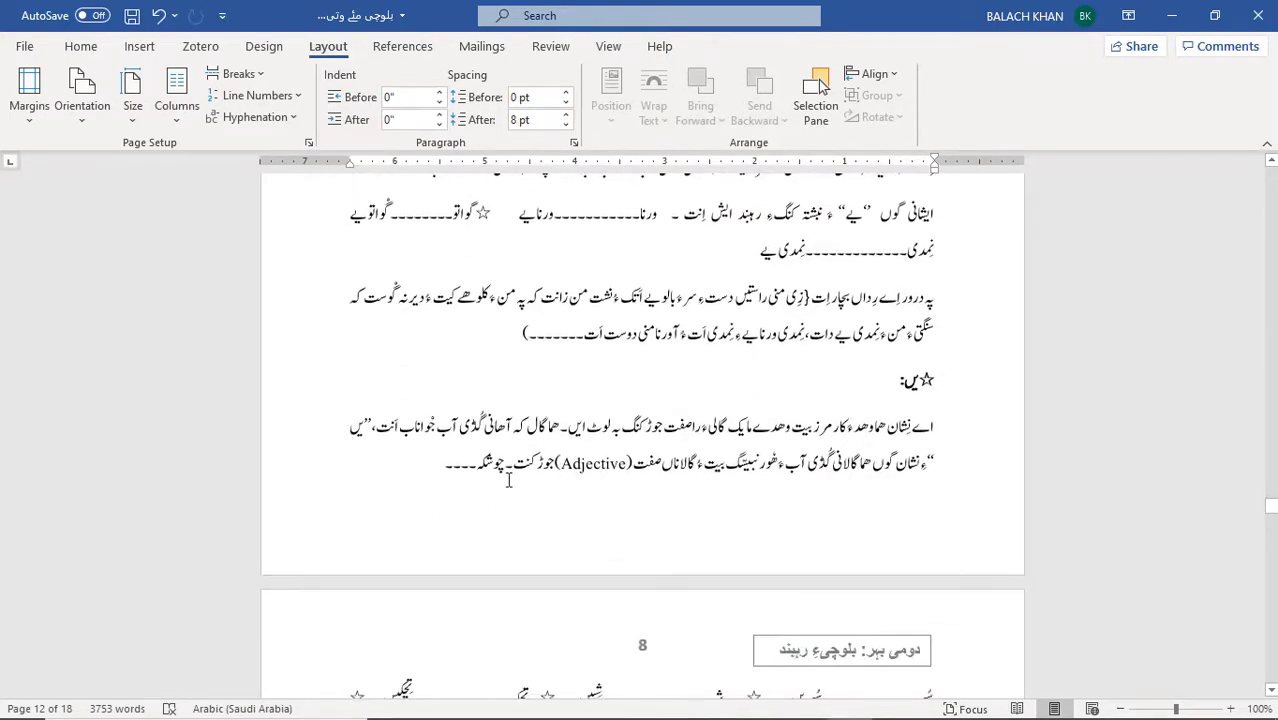
scroll(598, 688, down, 3)
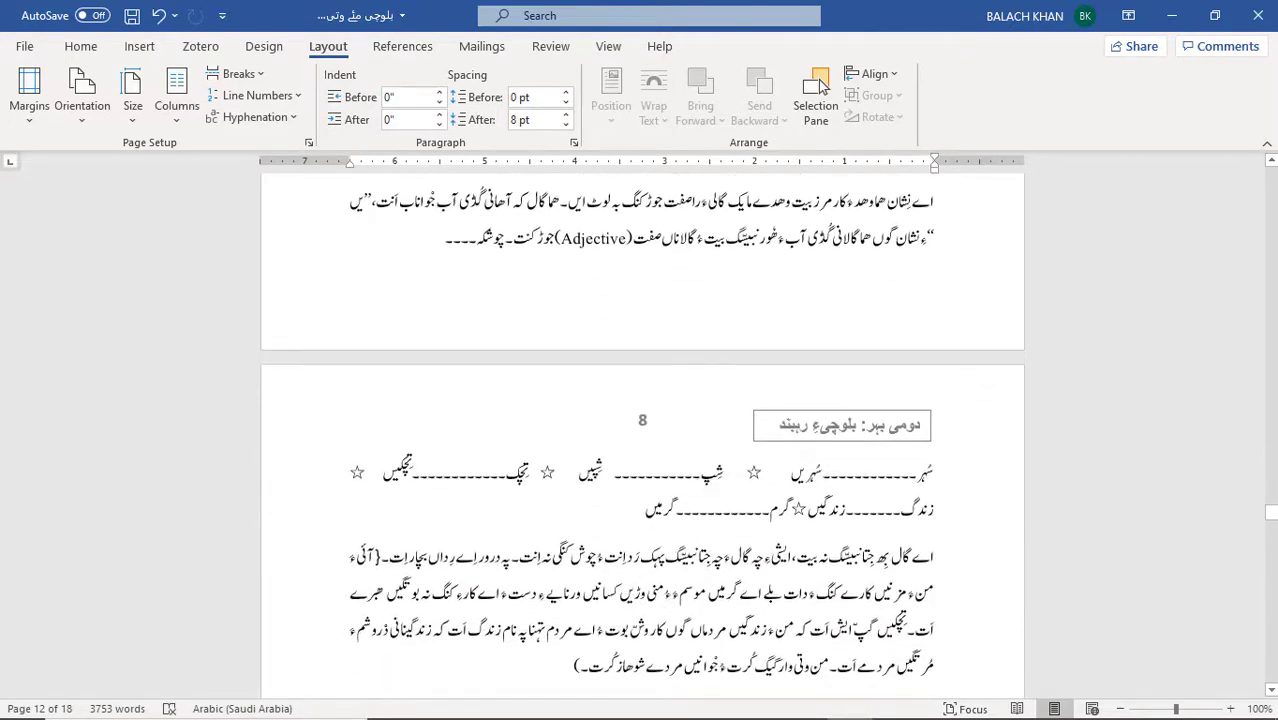
scroll(945, 484, down, 3)
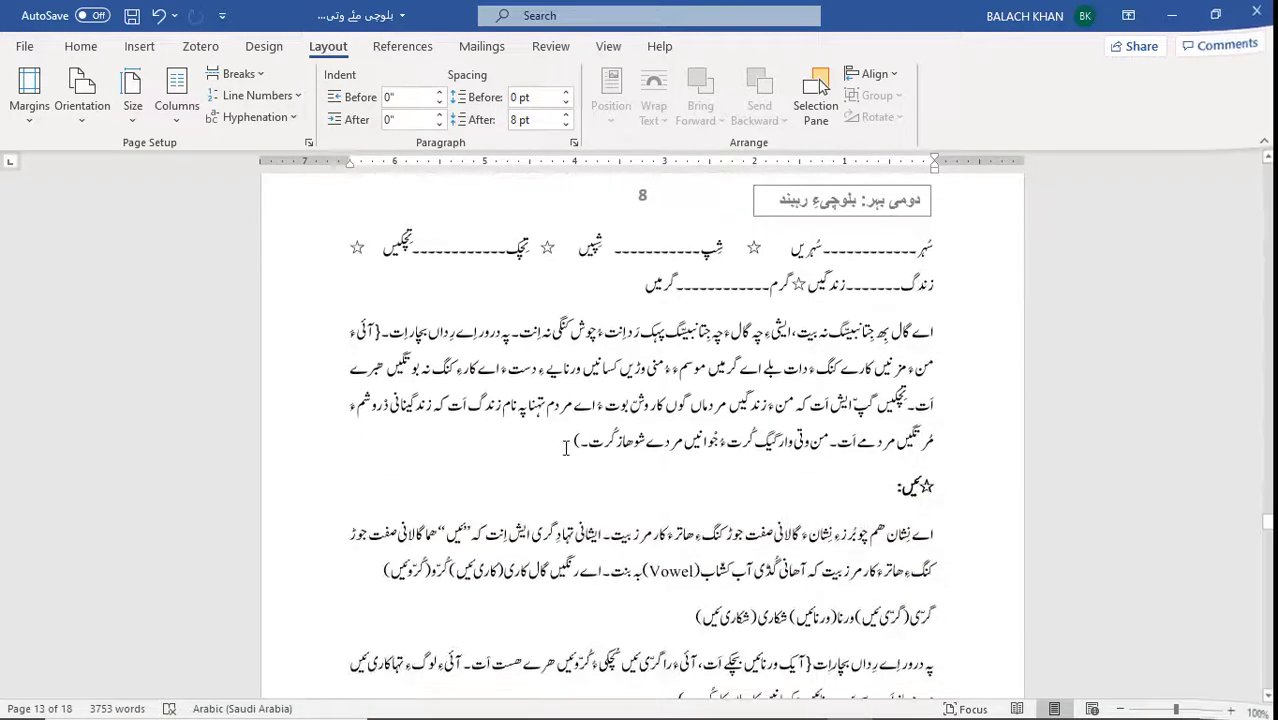